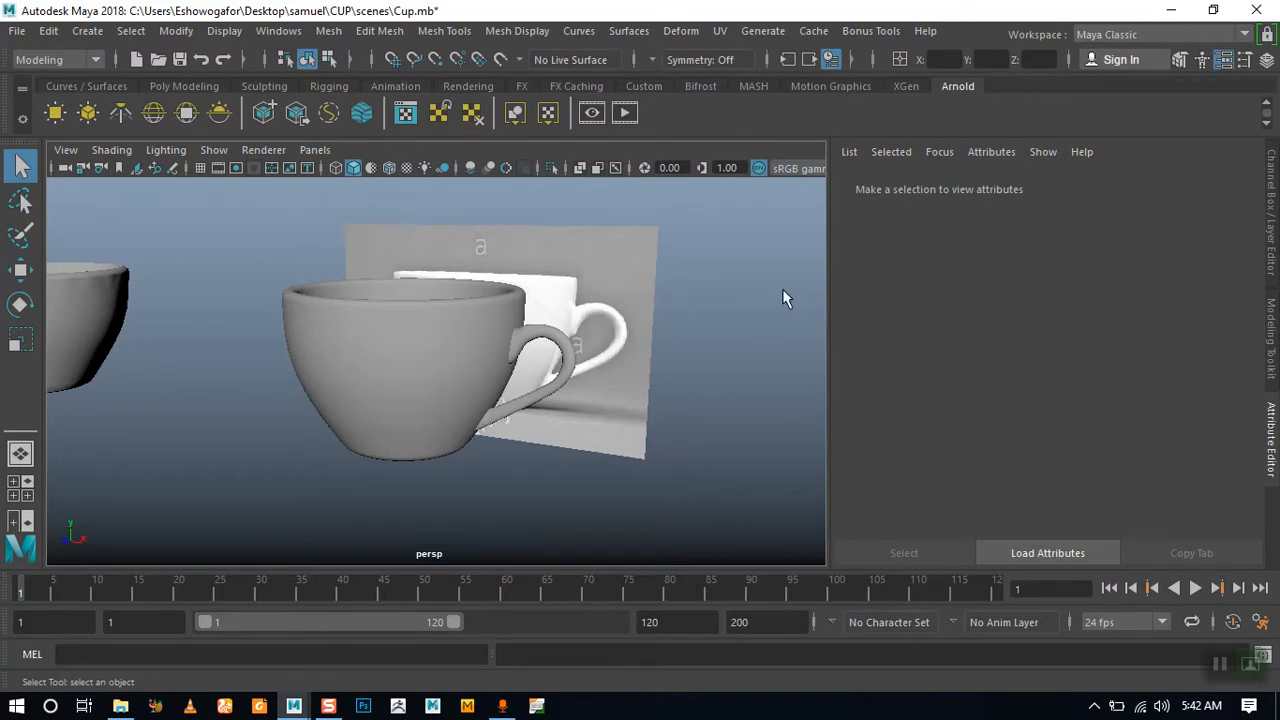
Turn off the reference state of layer1 and delete the old cup image plane behind the model
left_click(1272, 222)
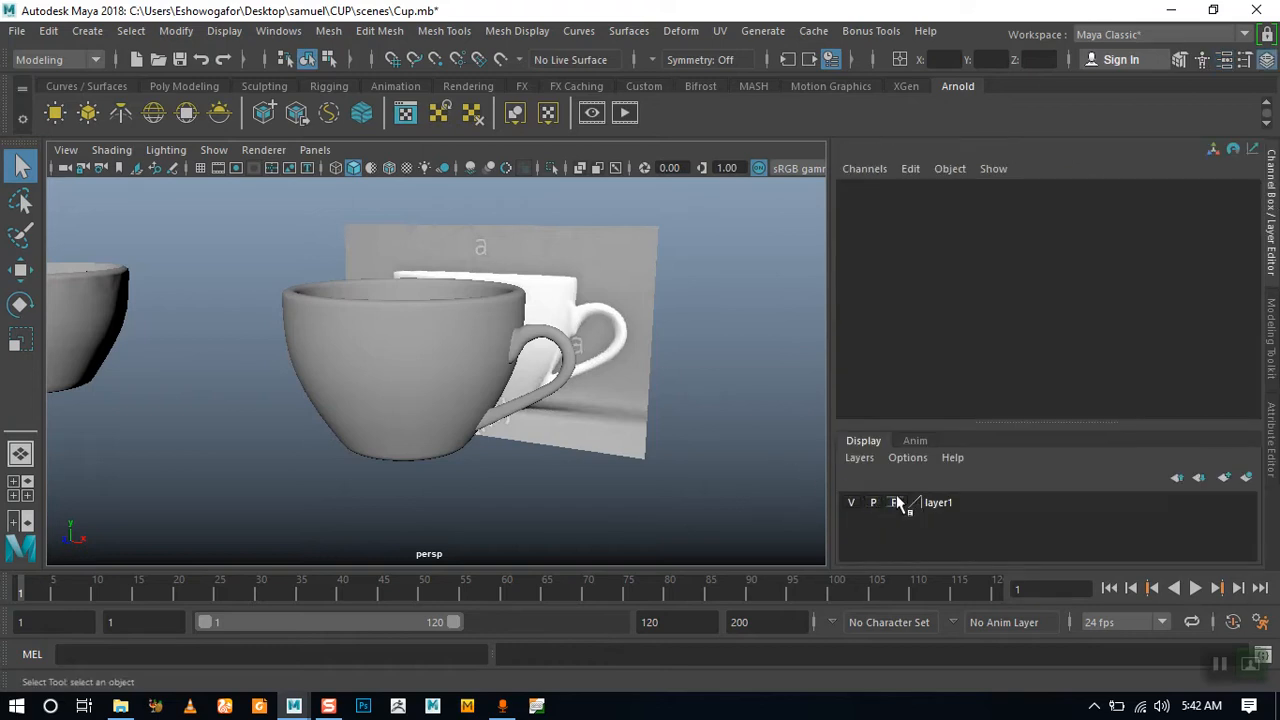
left_click(952, 502)
right_click(950, 502)
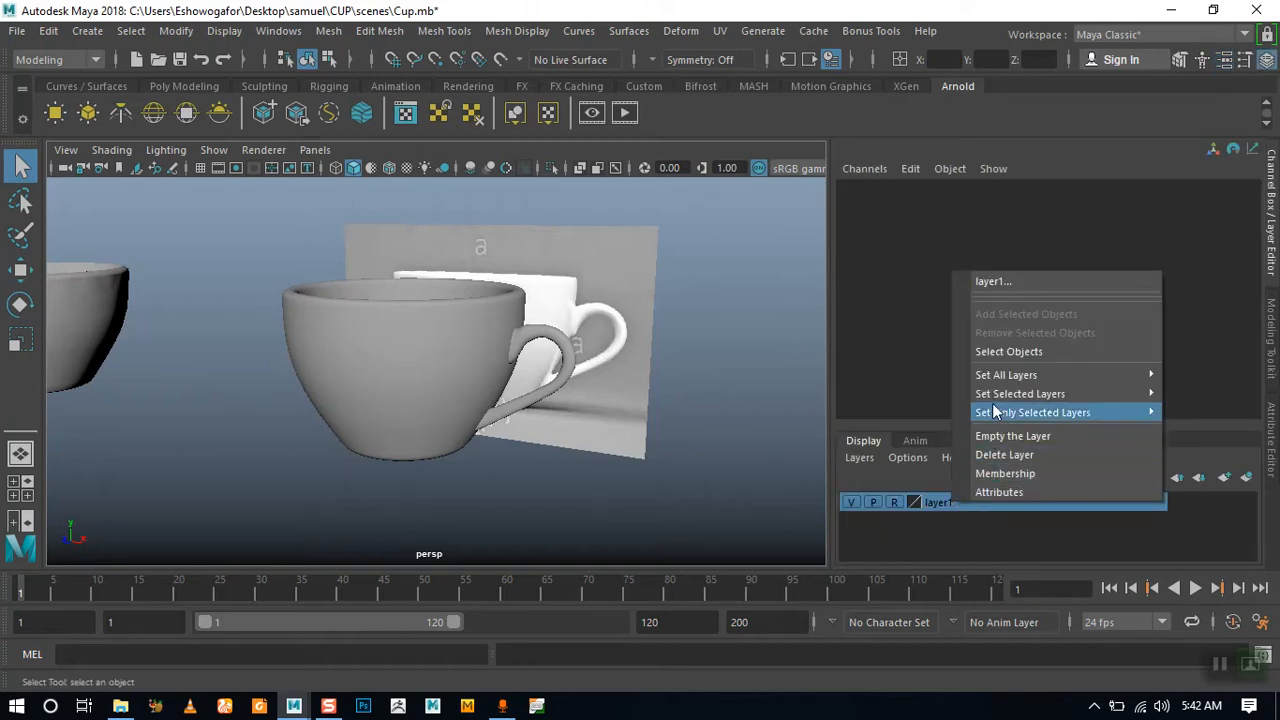
left_click(979, 524)
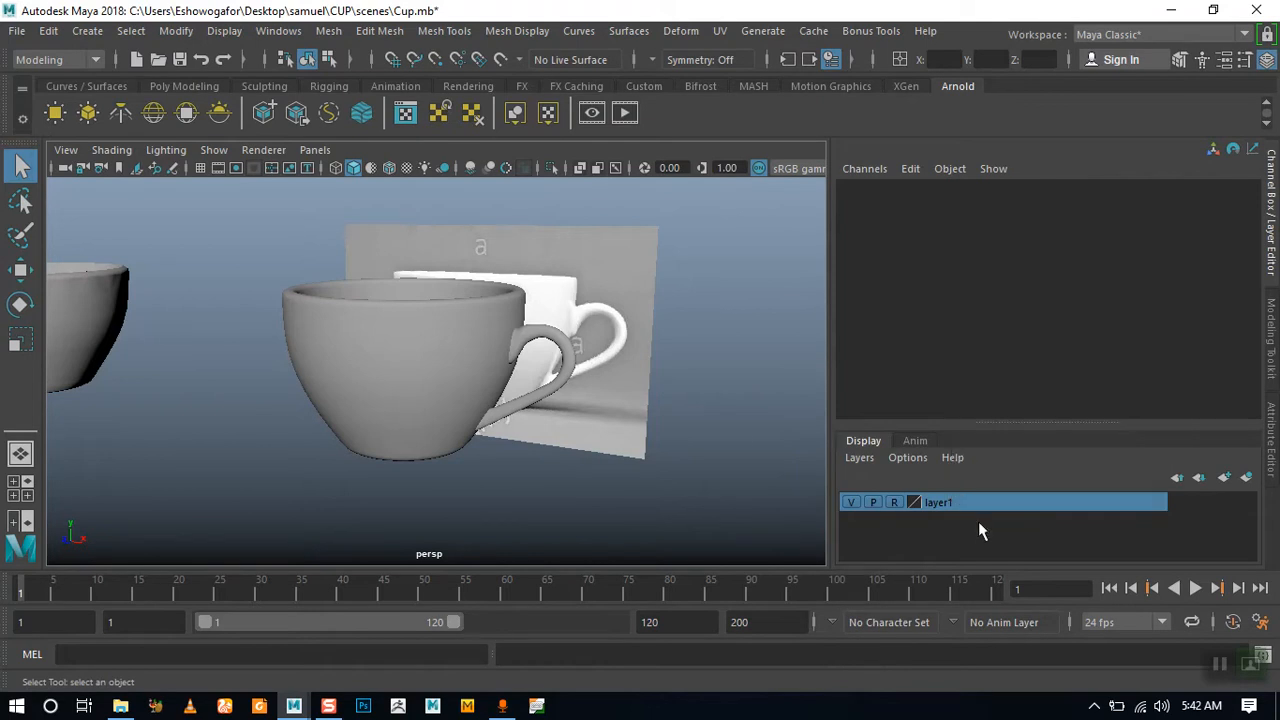
left_click(893, 503)
left_click(600, 316)
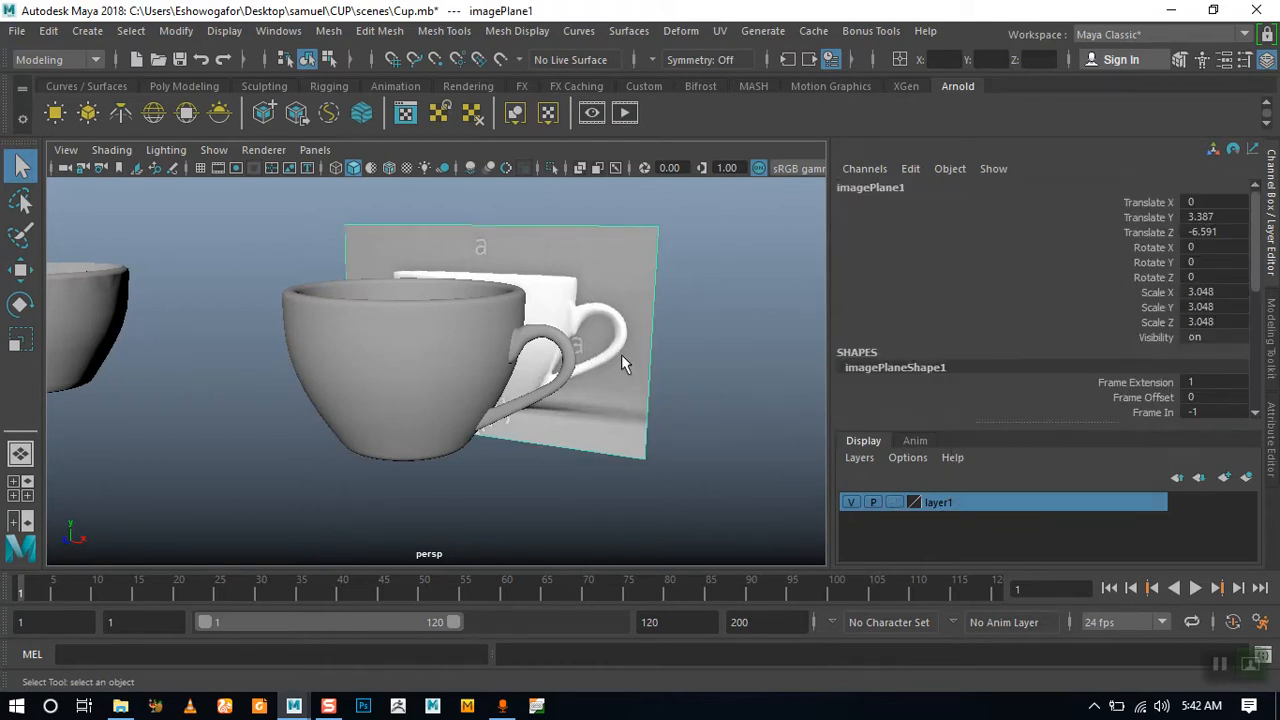
key("Delete")
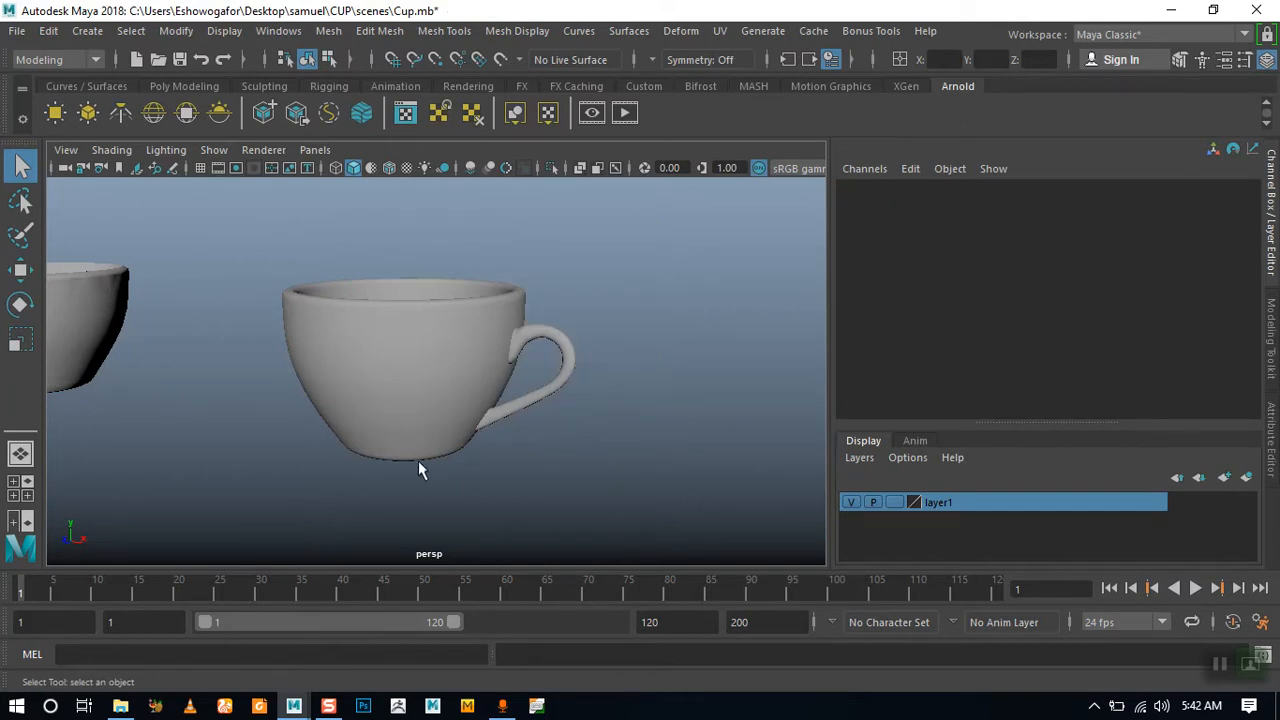
left_click(1220, 664)
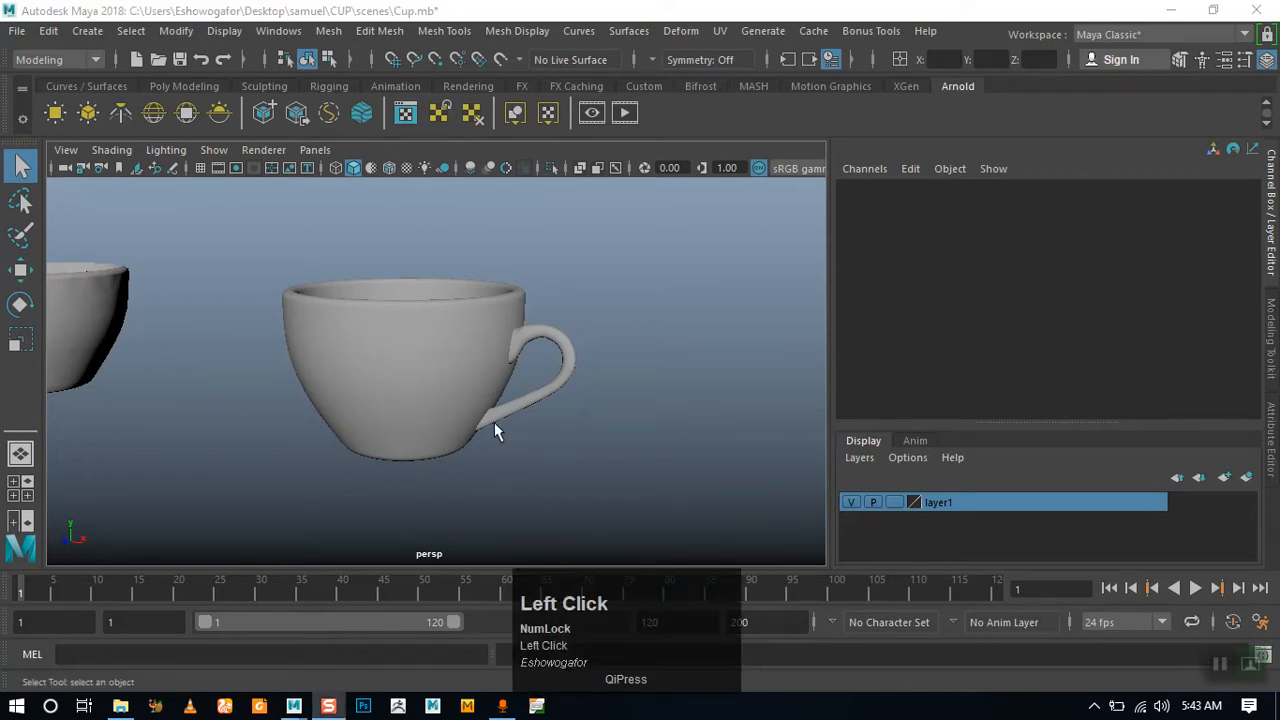
Switch from the perspective view to a maximized front view showing the whole cup
key("space")
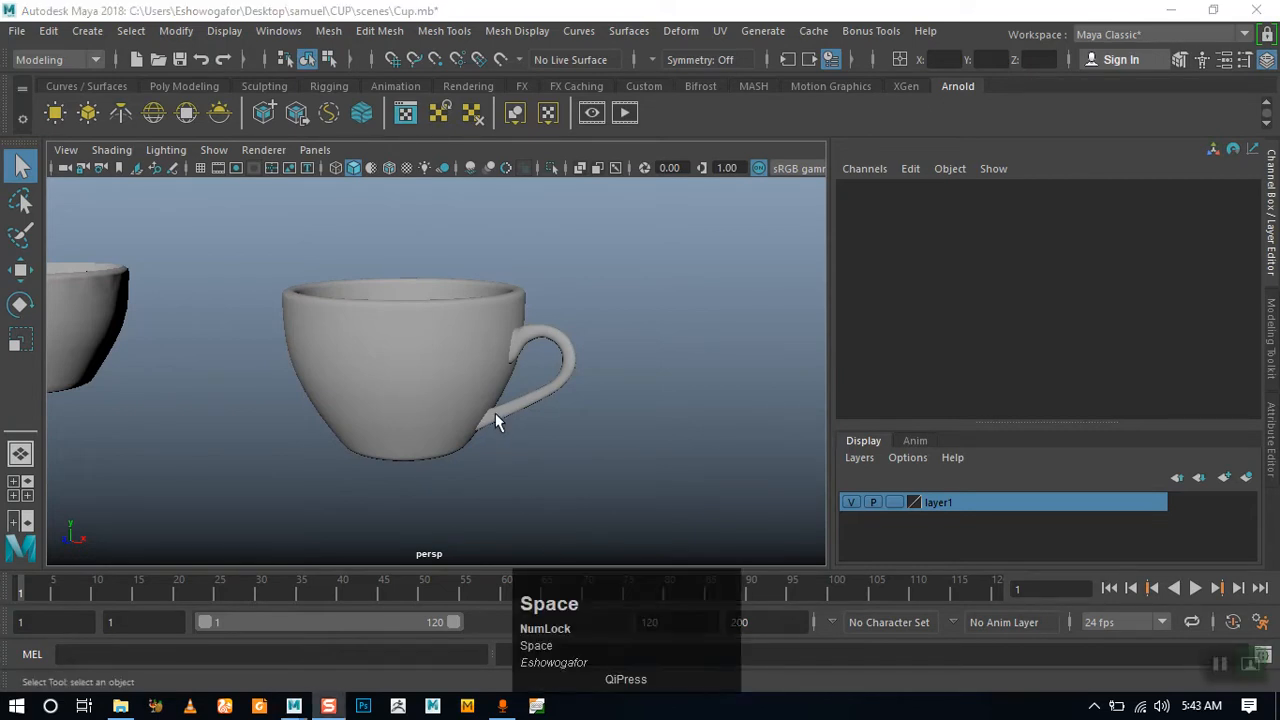
left_click(539, 416)
key("space")
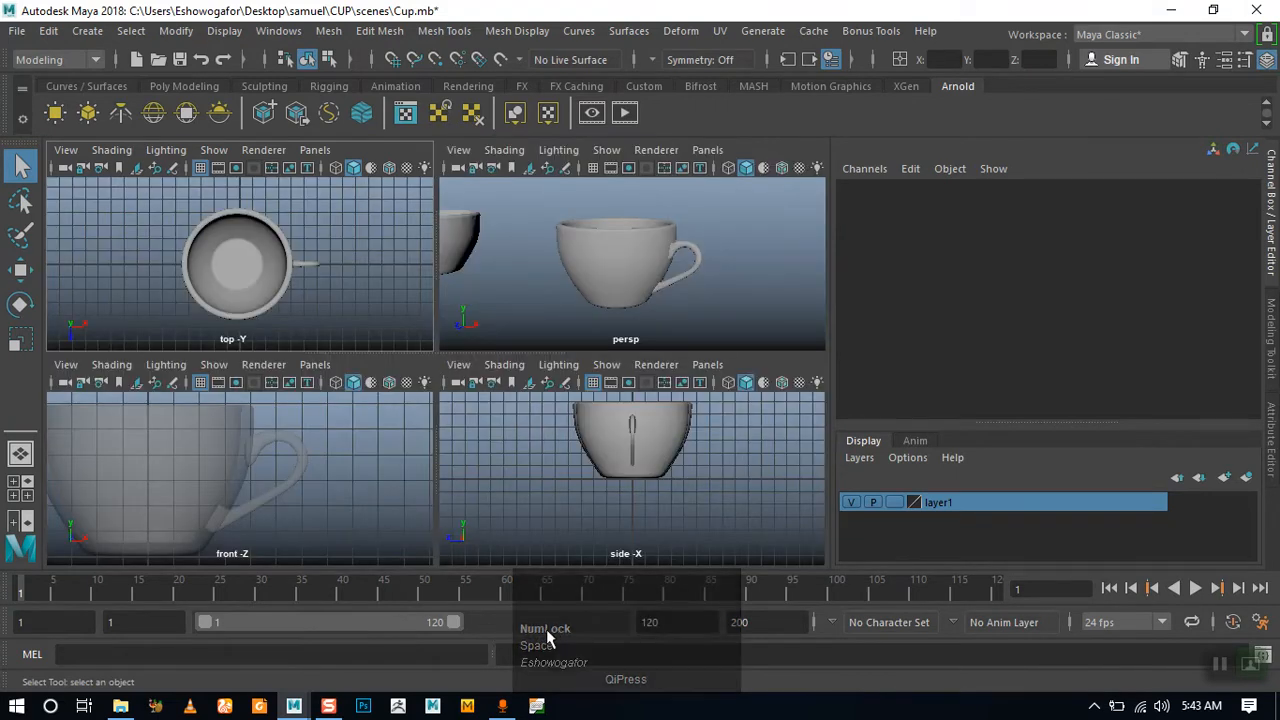
left_click(534, 515)
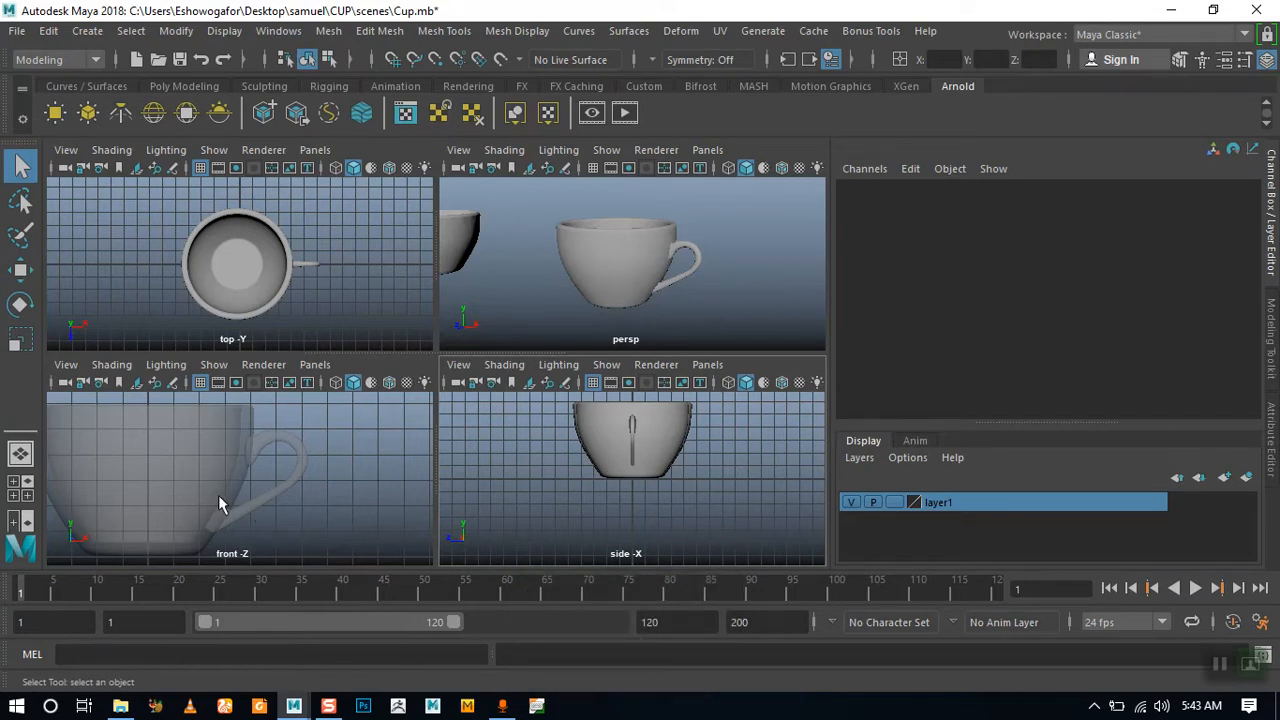
key("space")
mouse_move(415, 383)
middle_mouse_down("alt")
mouse_move(414, 357)
mouse_move(545, 342)
middle_mouse_up("alt")
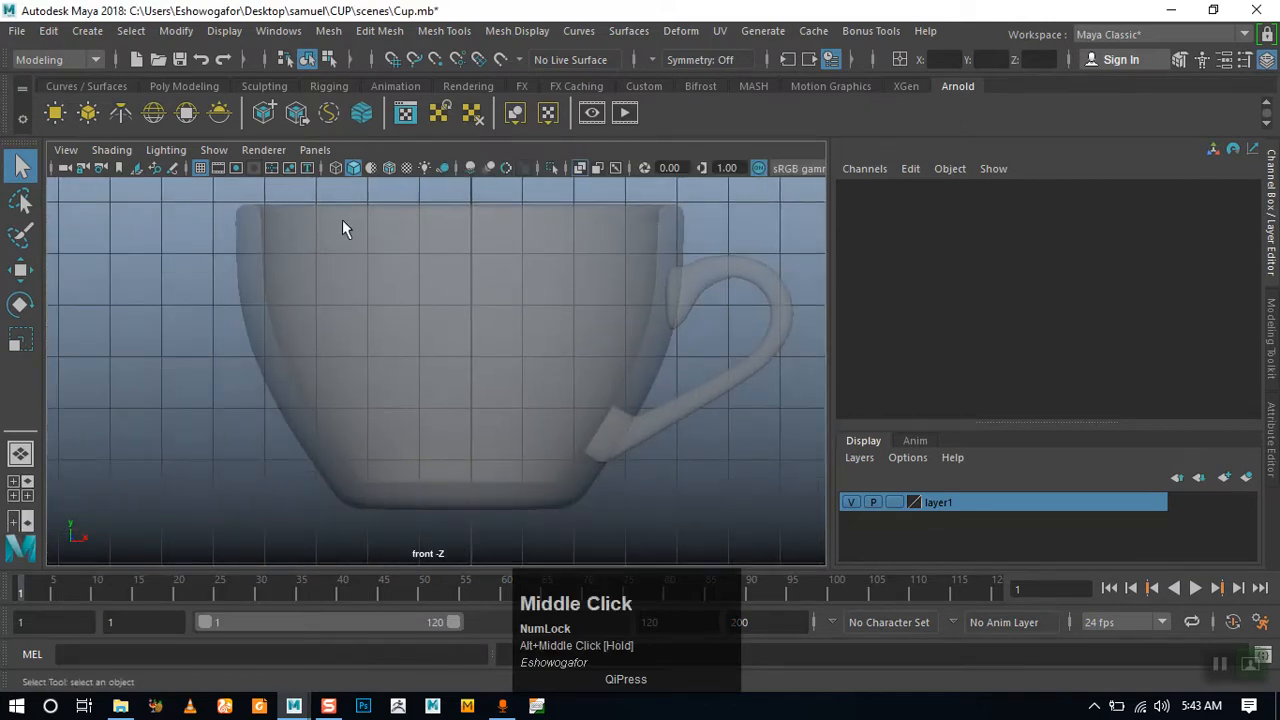
Import Cup2.jpg from the CUP project's sourceimages folder as an image plane in the front view
left_click(136, 168)
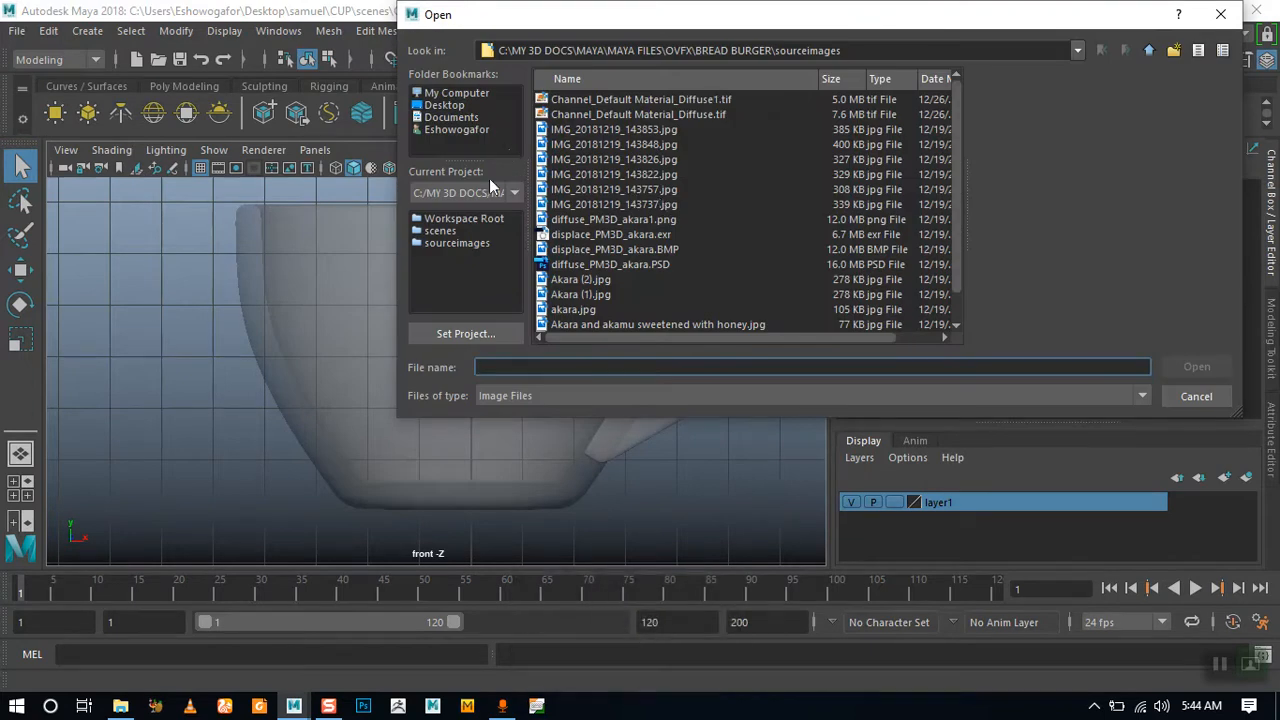
key("alt+Tab")
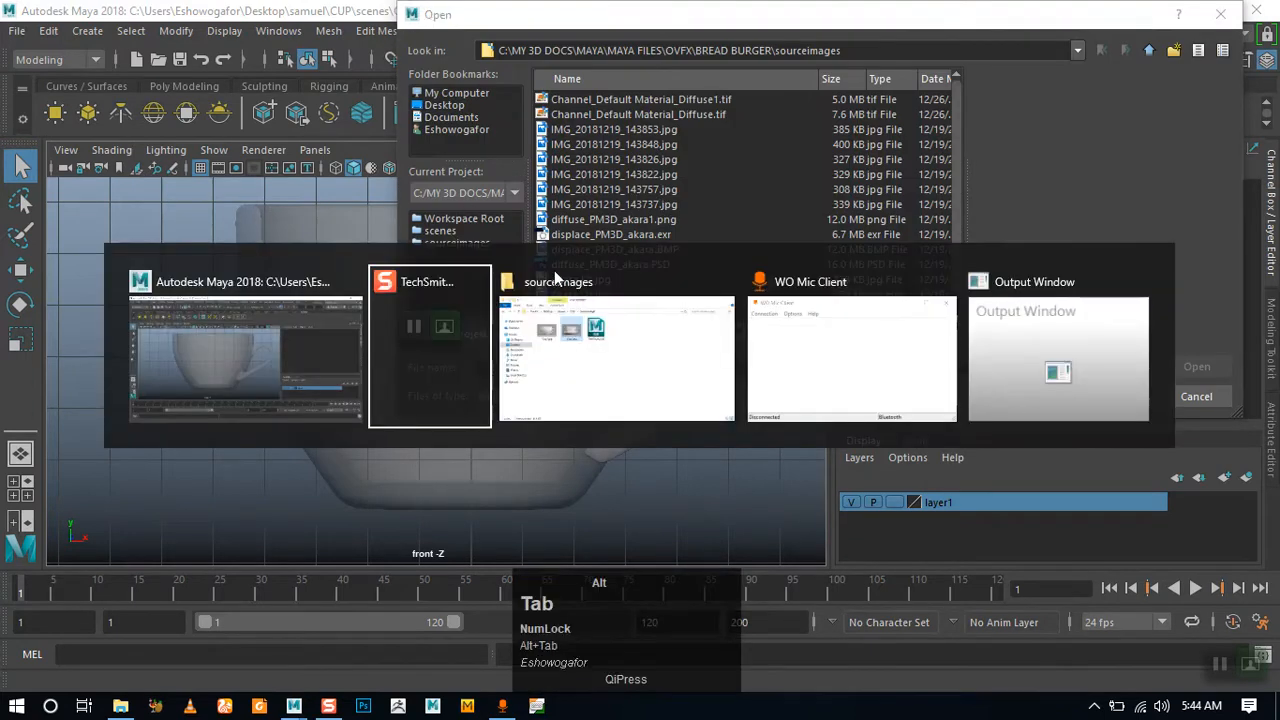
left_click(593, 322, "alt")
left_click(545, 180)
key("ctrl+c")
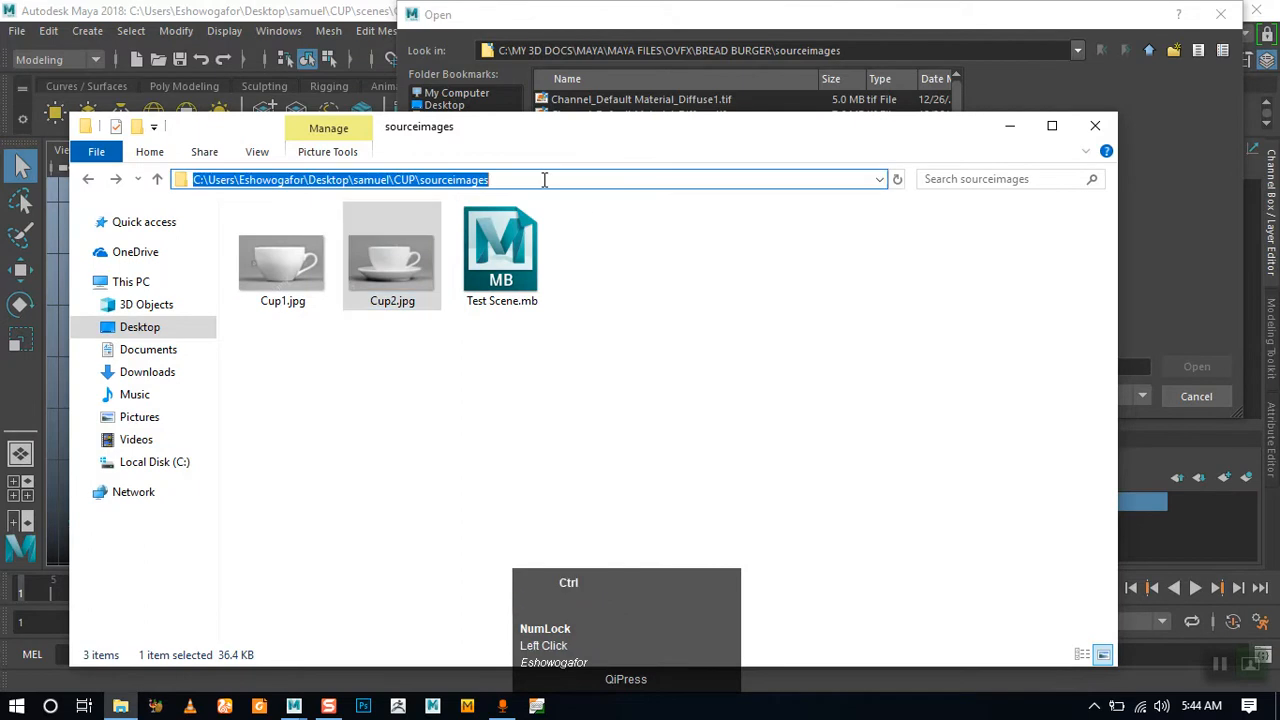
key("alt+Tab")
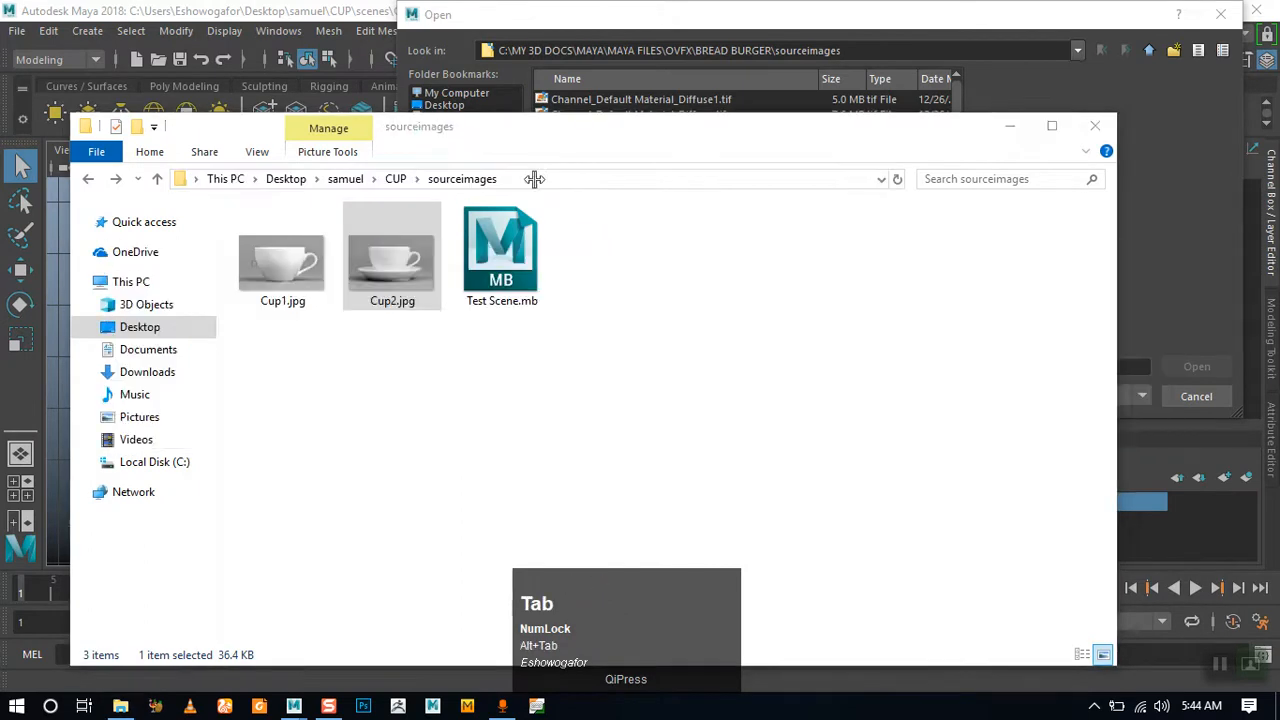
left_click(841, 50)
key("ctrl+v")
key("Return")
left_click(570, 100)
double_click(570, 100)
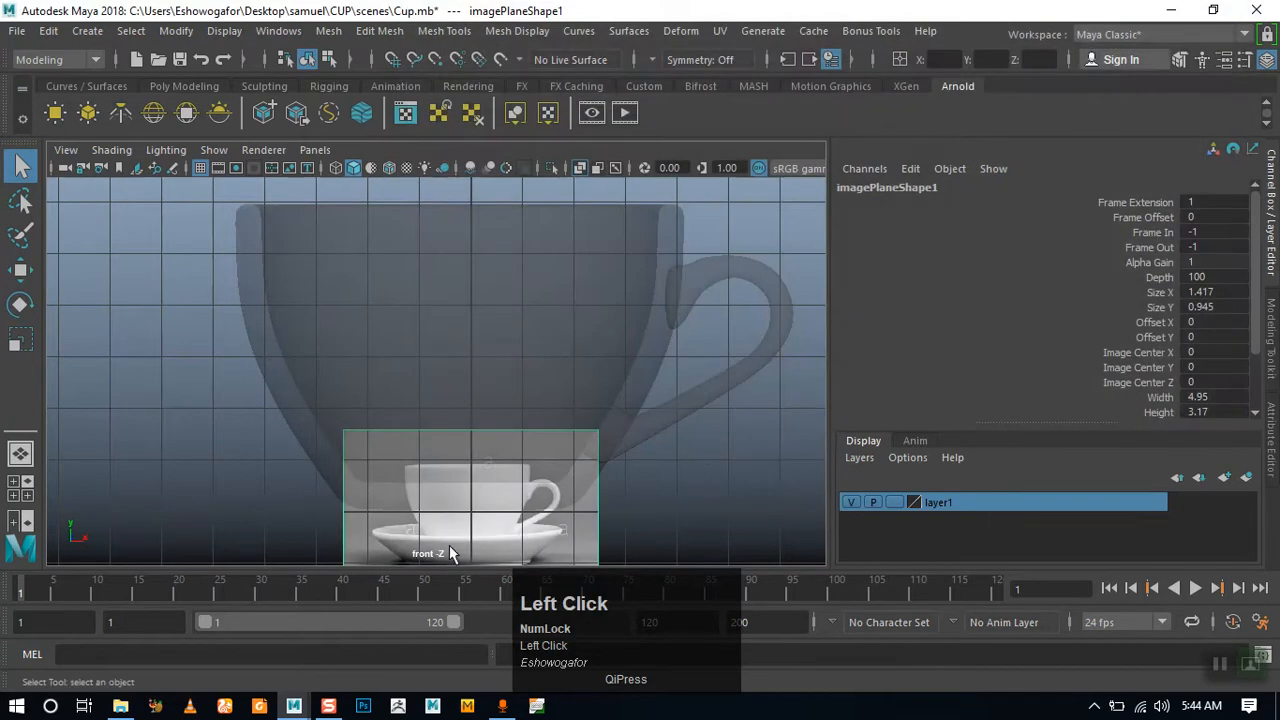
Raise the new image plane to a Translate Y of about 3.47 and scale it uniformly to about 2.84
left_click(572, 536)
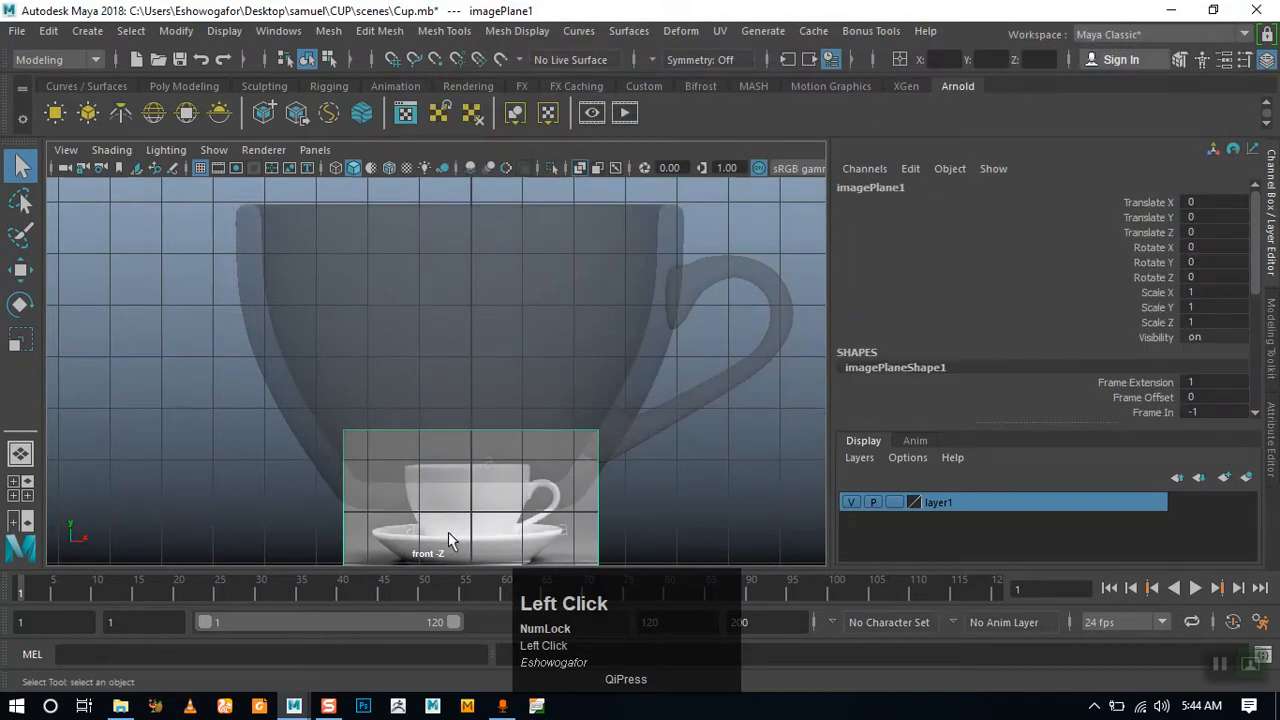
left_click(20, 269)
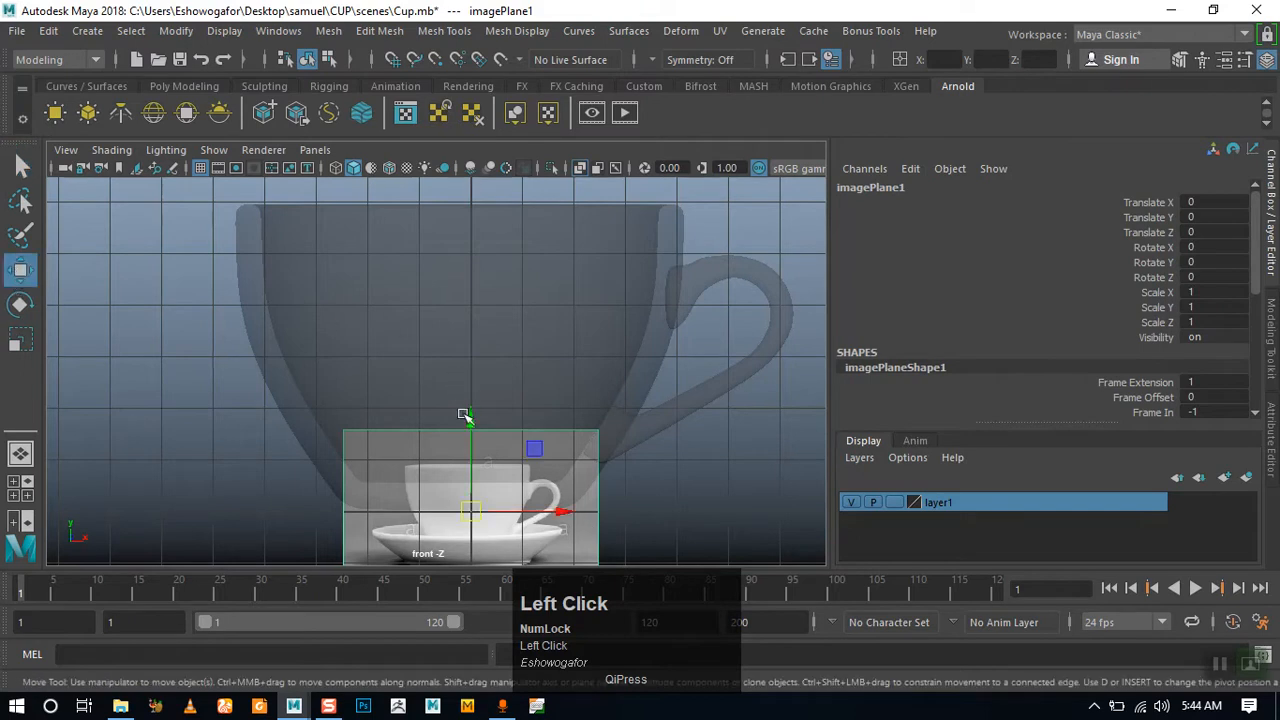
left_click_drag(472, 422, 457, 253)
key("r")
left_click_drag(474, 336, 752, 310)
right_click_drag(718, 393, 642, 401, "alt")
middle_click_drag(642, 401, 657, 338, "alt")
Fit the image plane to the cup model by enlarging it uniformly to about 3.56 and setting Translate Y to about 2.66
left_click(20, 269)
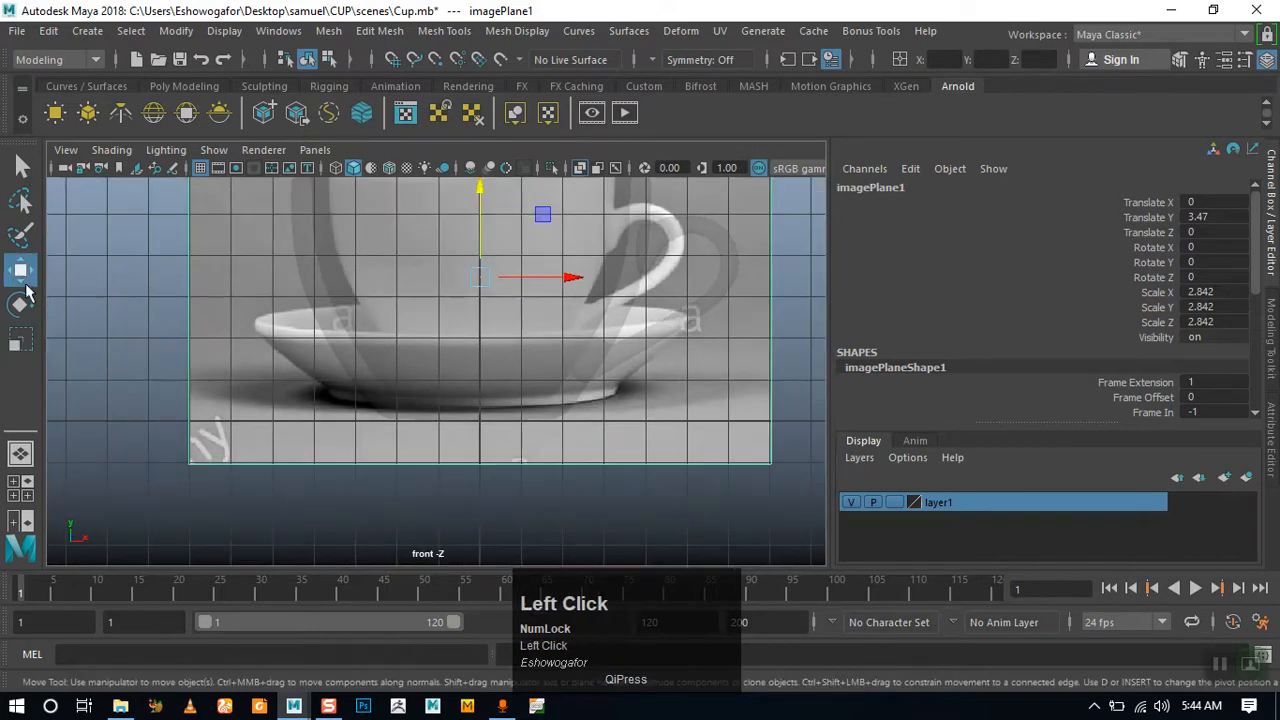
left_click_drag(482, 204, 479, 262)
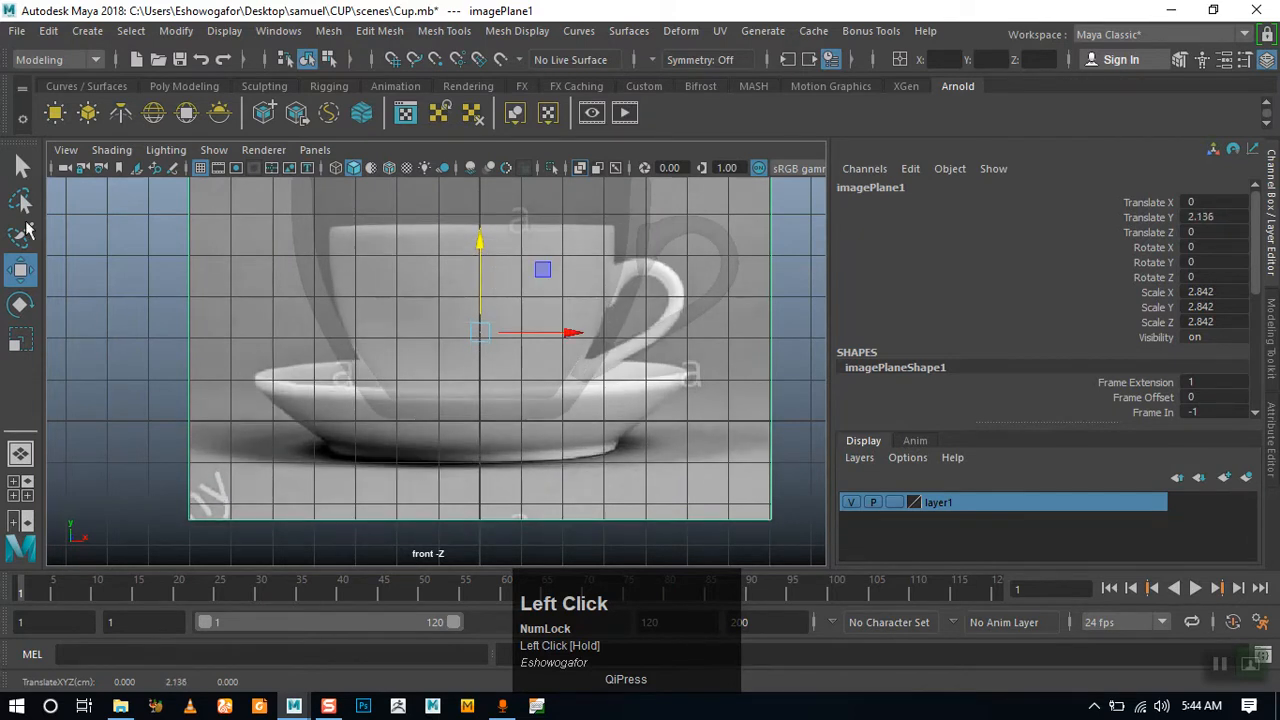
left_click(21, 340)
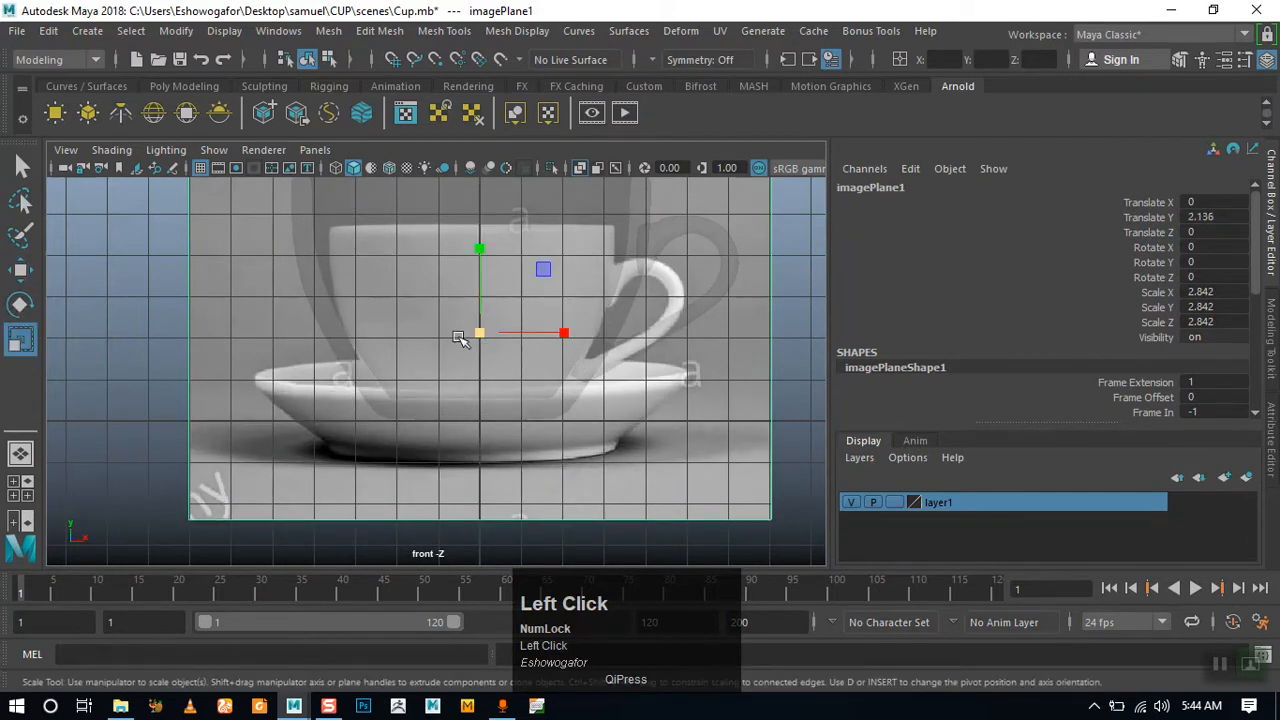
left_click_drag(476, 338, 524, 355)
left_click(21, 270)
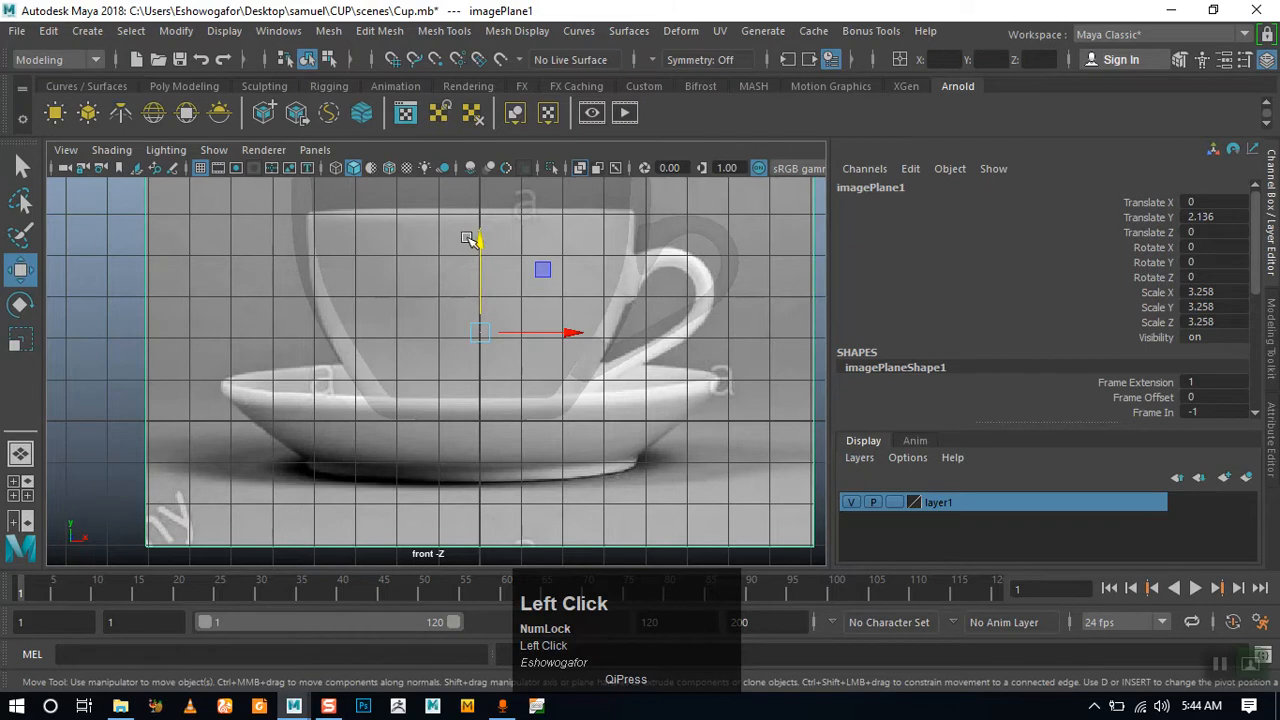
left_click_drag(482, 267, 481, 238)
left_click(21, 341)
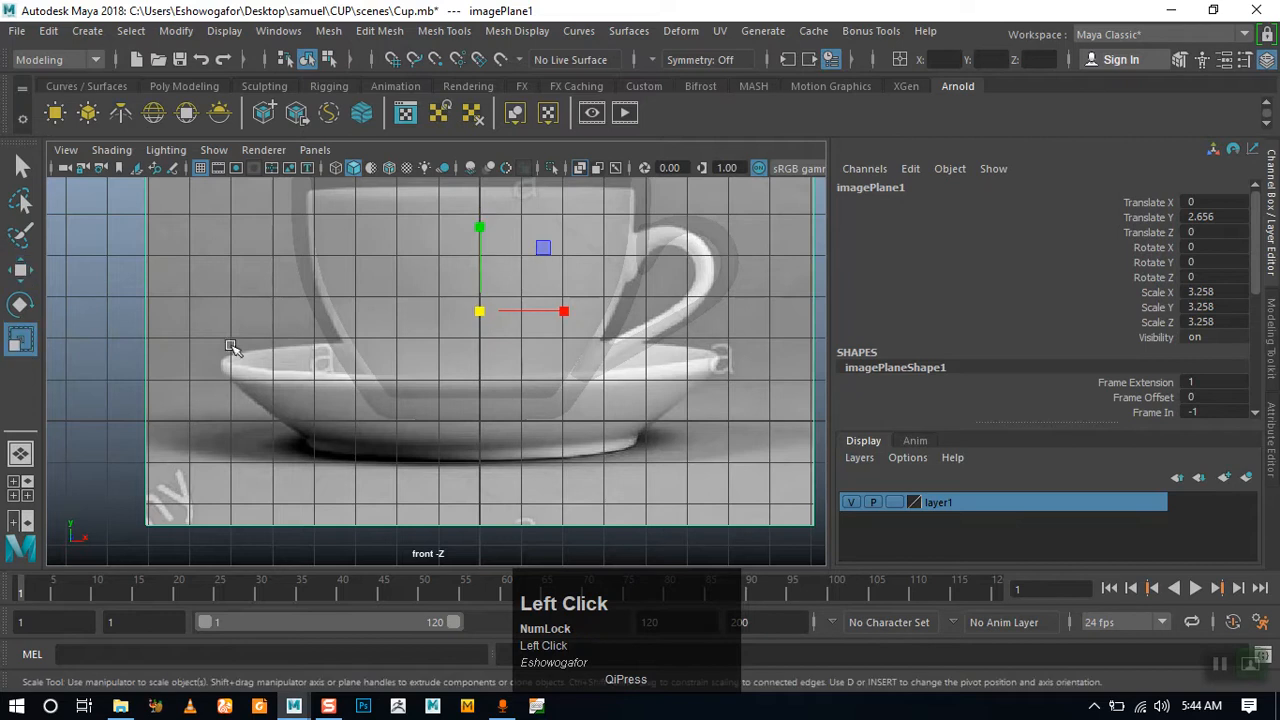
left_click_drag(480, 314, 516, 321)
Nudge the image plane to about 0.02 in X and 2.79 in Y so the pictured cup lines up with the model
key("w")
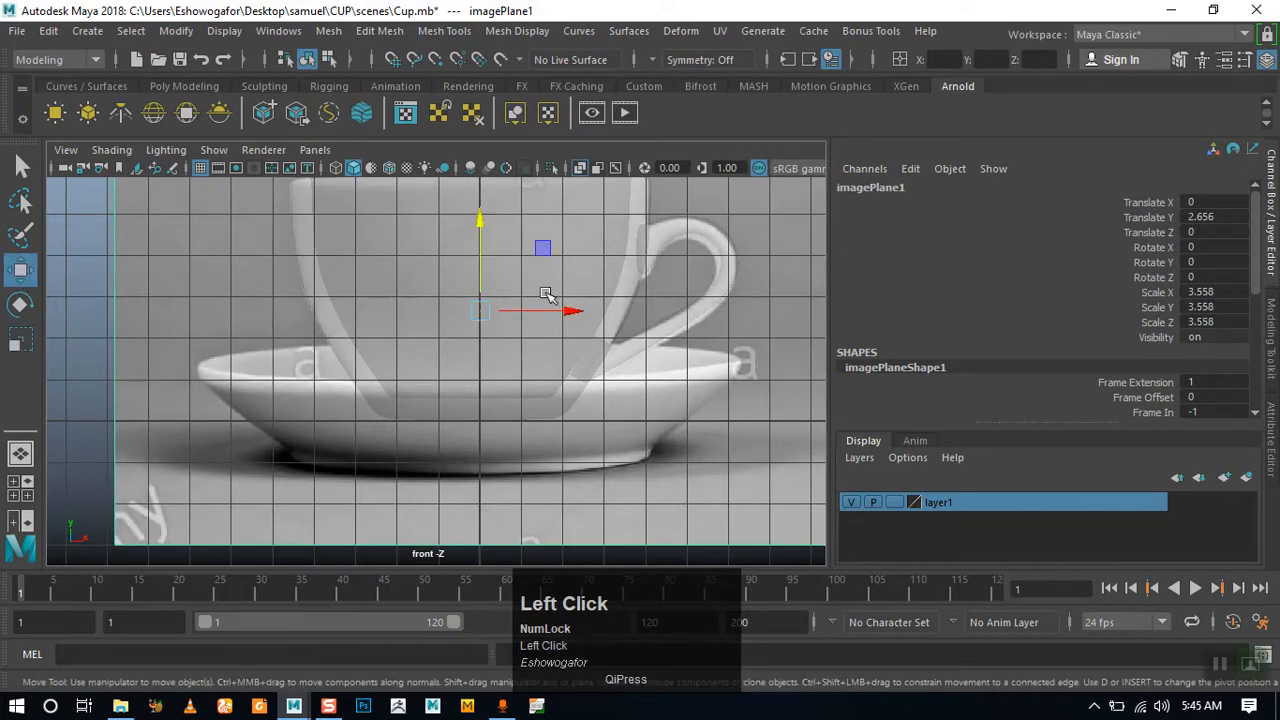
left_click_drag(481, 231, 478, 227)
middle_click_drag(490, 300, 405, 327, "alt")
left_click_drag(561, 302, 571, 329)
middle_click_drag(571, 329, 567, 425, "alt")
left_click_drag(546, 380, 547, 379)
left_click_drag(484, 292, 482, 307)
Examine how the cup model lines up with the saucer reference image in the front and perspective views
left_click(434, 309)
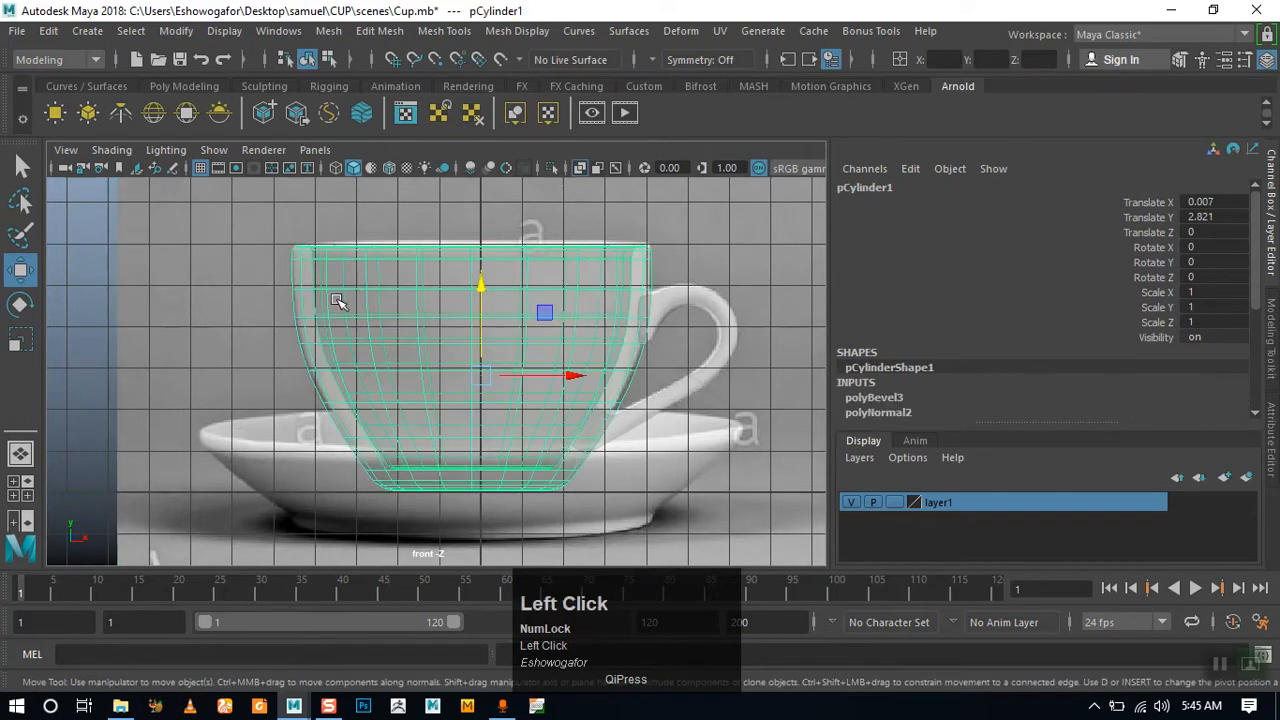
middle_click_drag(429, 329, 490, 320, "alt")
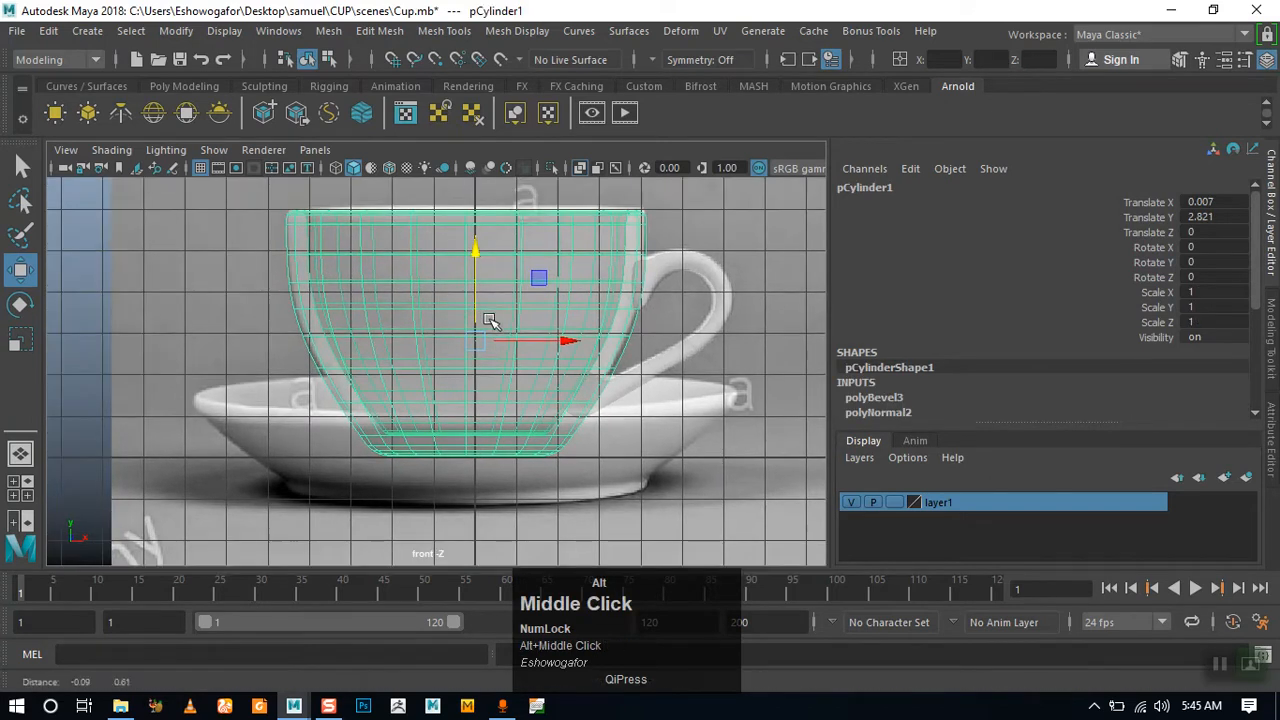
left_click(634, 457)
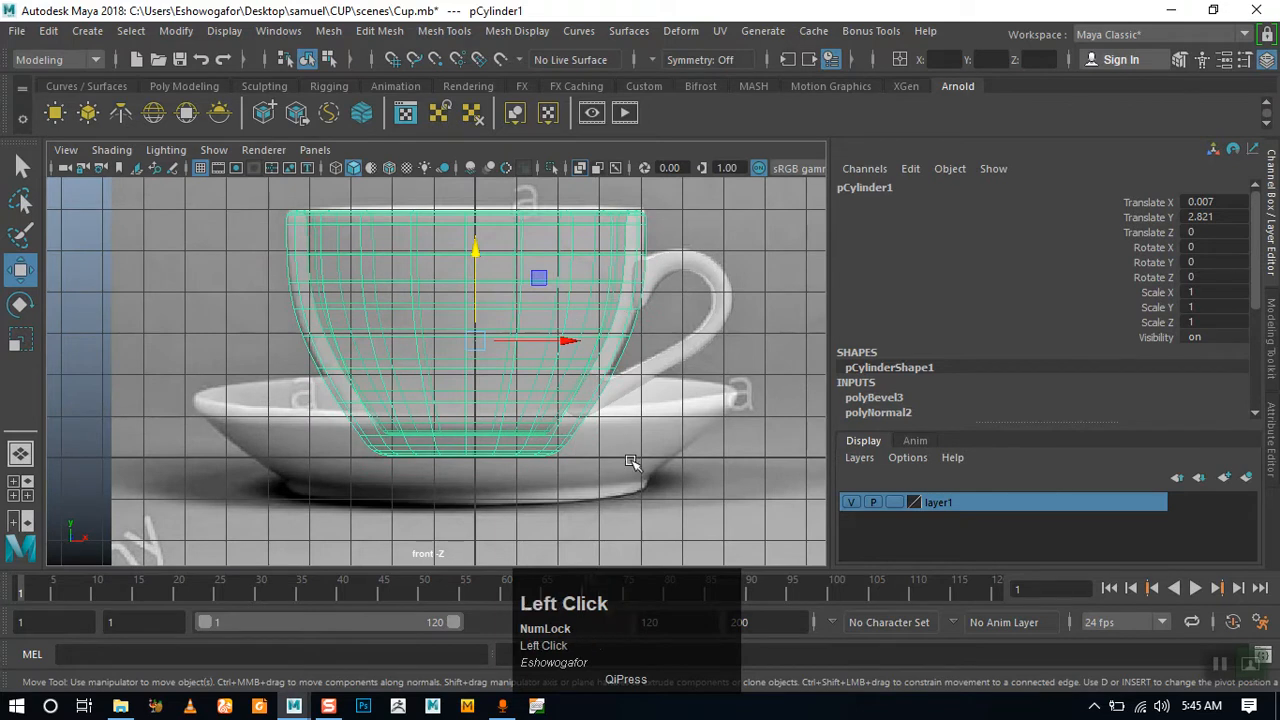
middle_click_drag(634, 457, 640, 417, "alt")
right_click_drag(640, 417, 491, 451, "alt")
middle_click_drag(491, 451, 343, 346, "alt")
key("space")
mouse_move(668, 292)
left_mouse_down("alt")
mouse_move(652, 306)
mouse_move(665, 313)
left_mouse_up("alt")
left_click(692, 290)
middle_click_drag(600, 327, 602, 299, "alt")
mouse_move(602, 299)
left_mouse_down("alt")
mouse_move(613, 302)
mouse_move(611, 280)
left_mouse_up("alt")
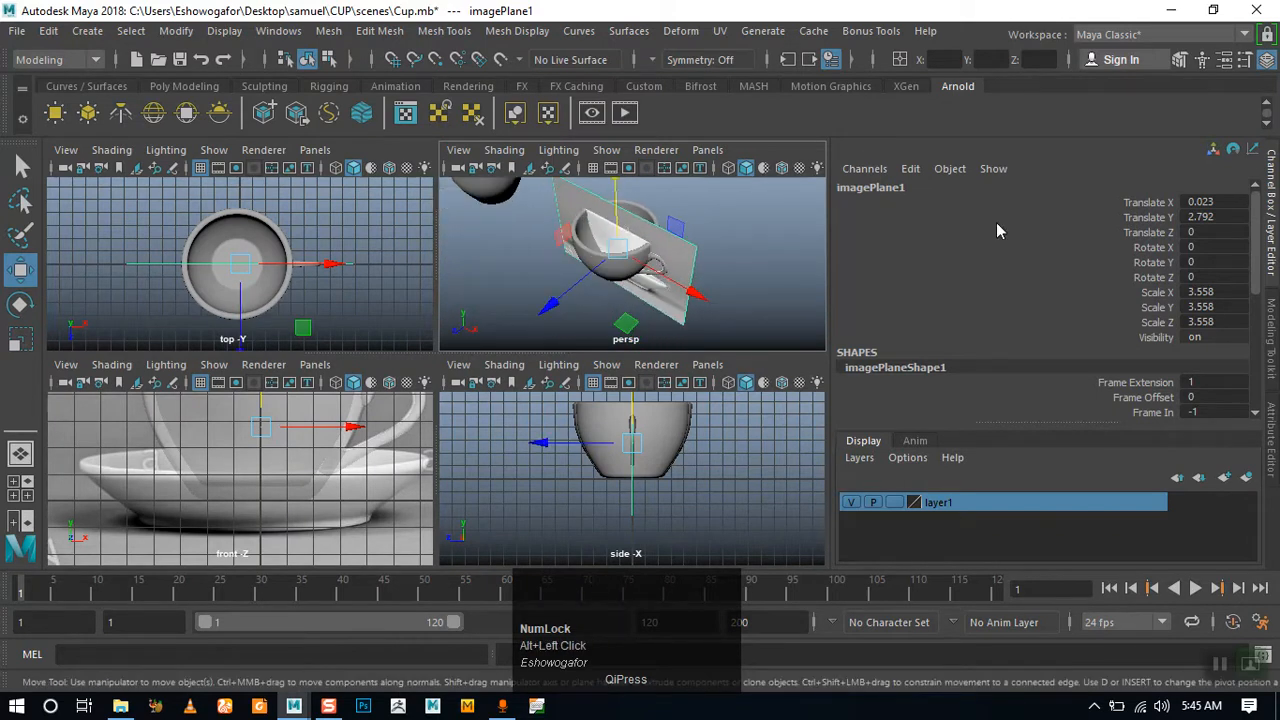
Widen the viewport area and switch to the side-by-side Front/Persp layout
left_click_drag(824, 261, 893, 299)
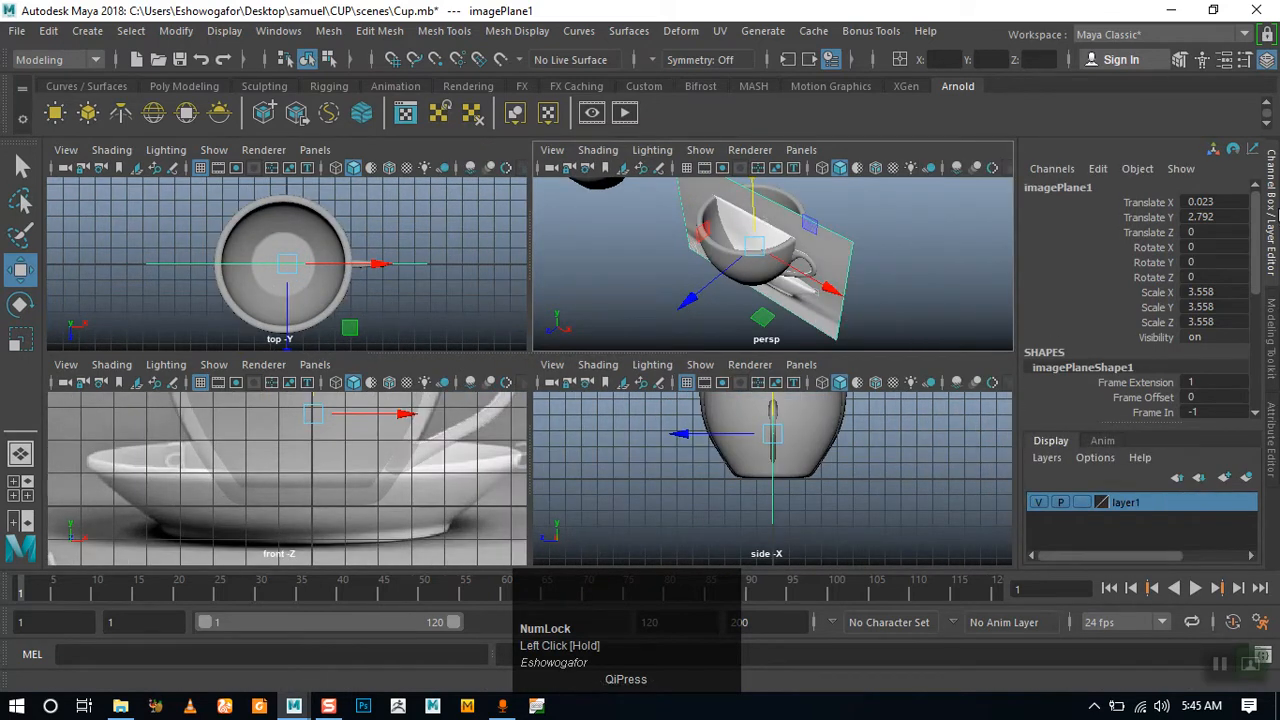
left_click_drag(810, 305, 845, 262, "alt")
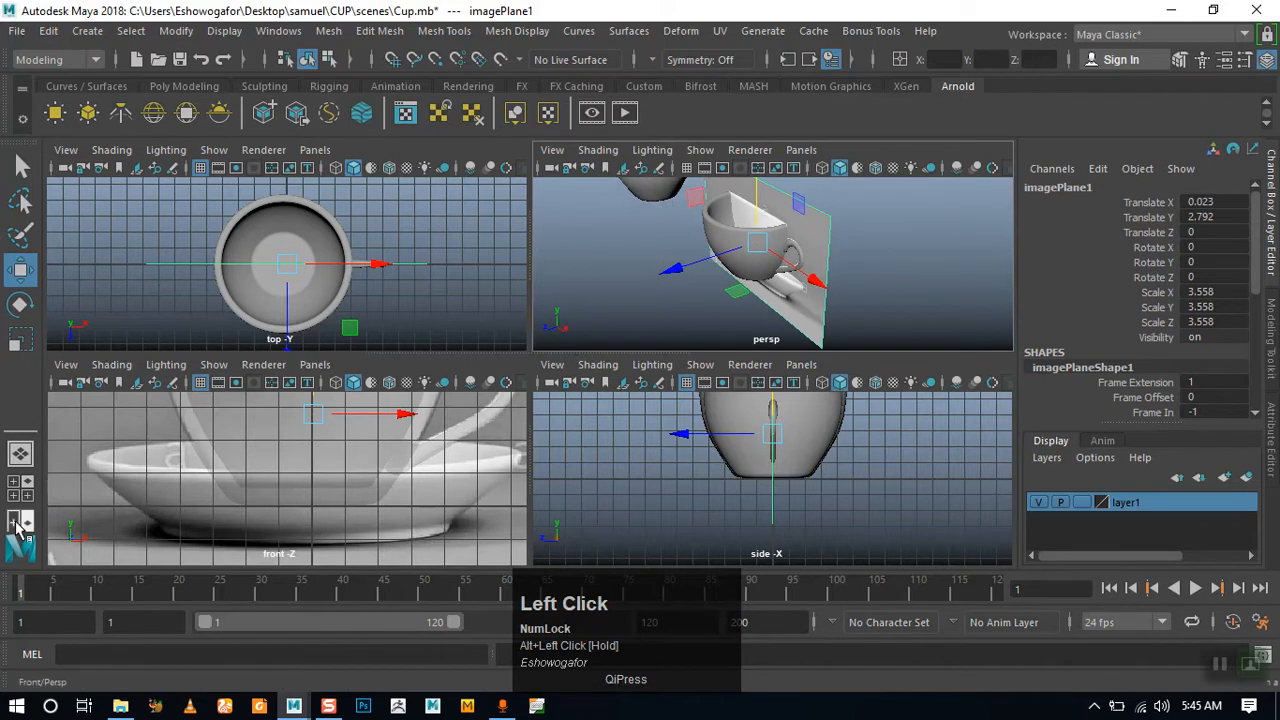
left_click(20, 522)
Delete the spare handleless cup standing apart from the main cup in the perspective view
left_click_drag(739, 452, 687, 355, "alt")
left_click(603, 253)
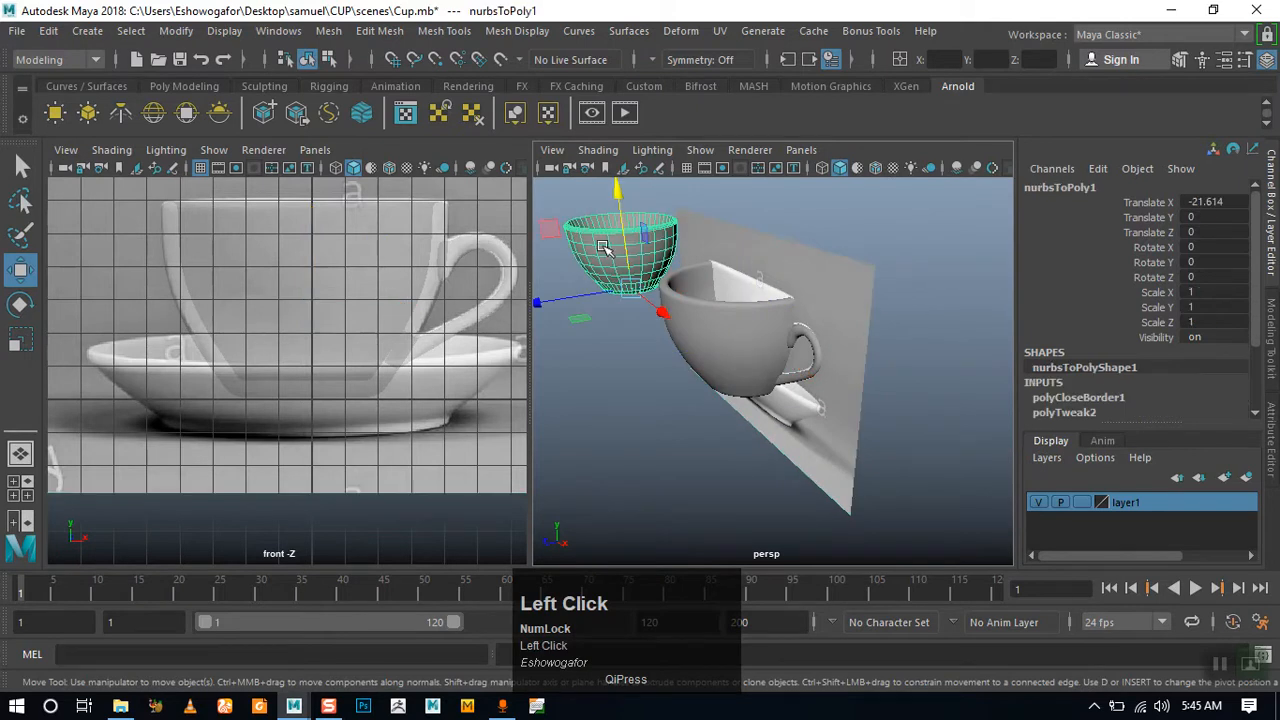
key("BackSpace")
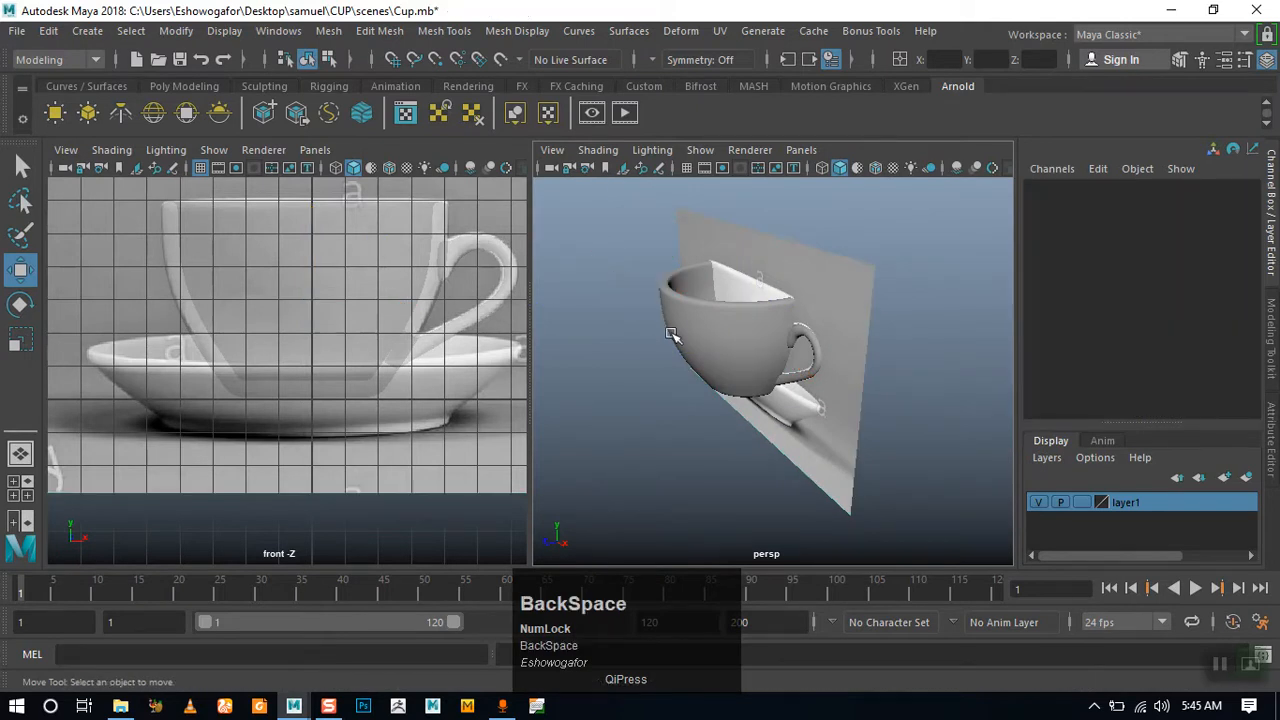
Move the image plane back behind the cup to a Translate Z of about -12.02
left_click(848, 305)
left_click_drag(695, 362, 963, 493, "alt")
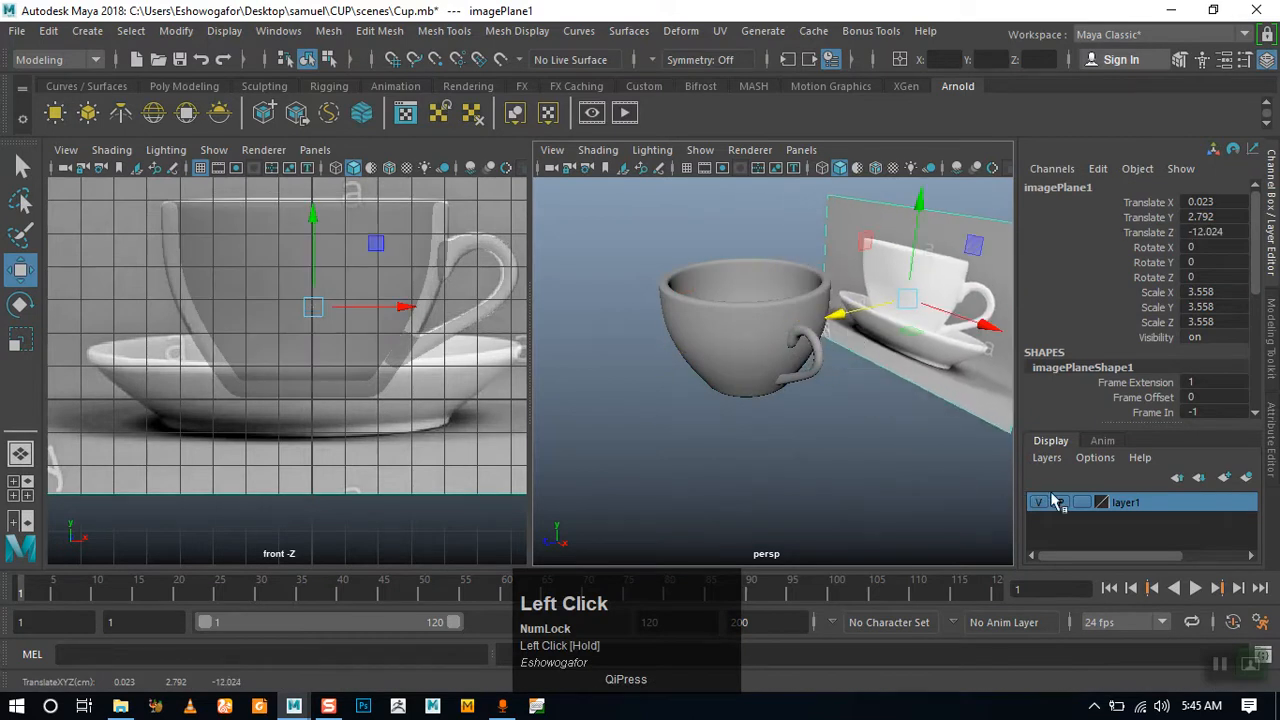
Add the selected image plane to layer1 and hide that layer
right_click(1131, 510)
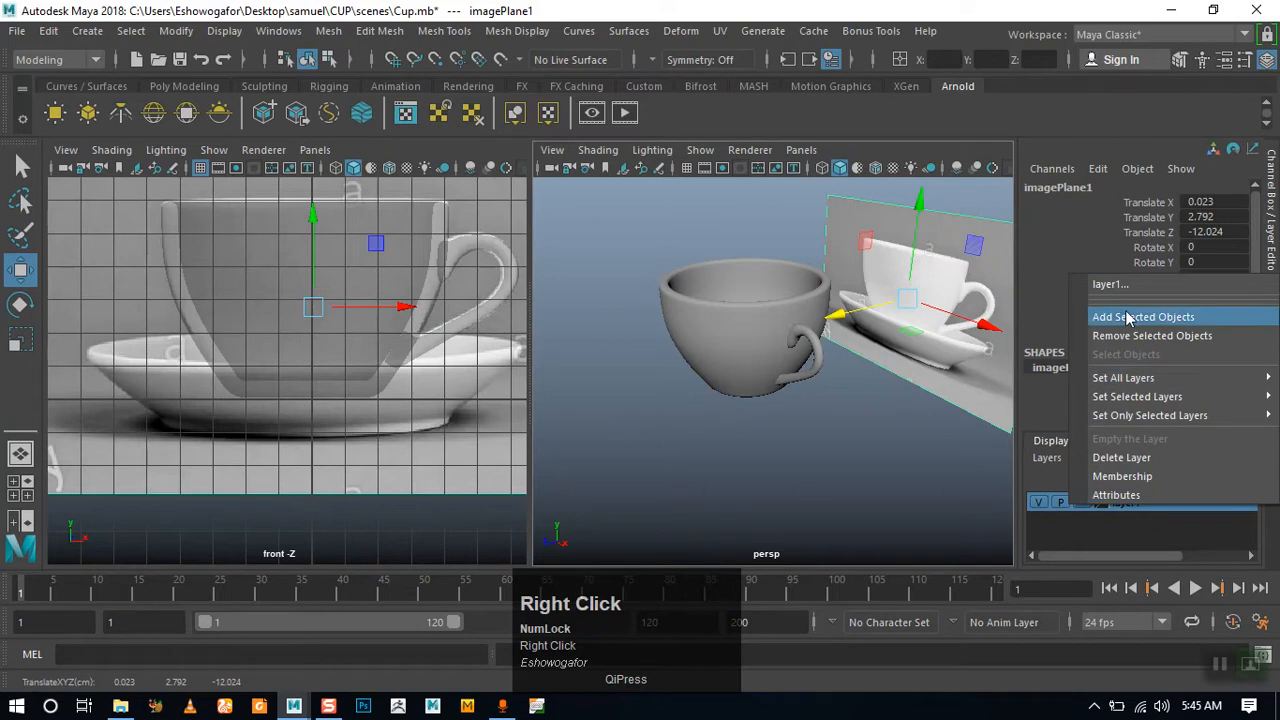
left_click(1140, 335)
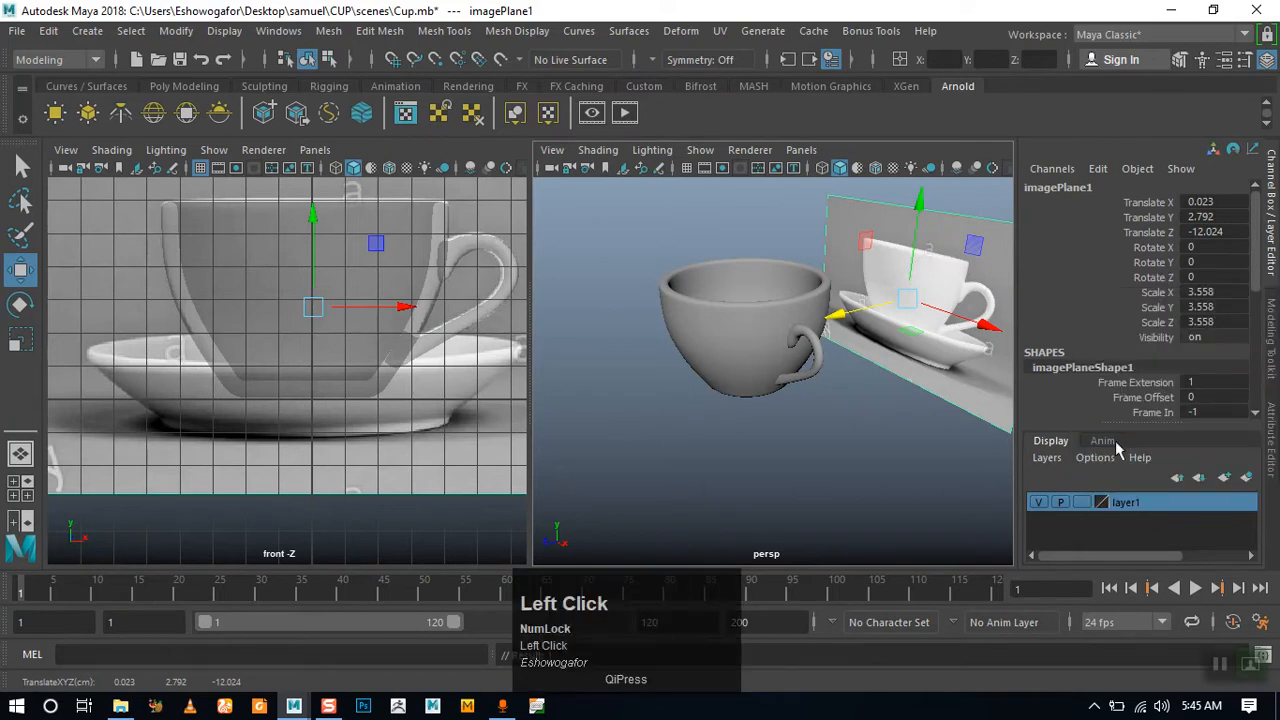
left_click(1038, 505)
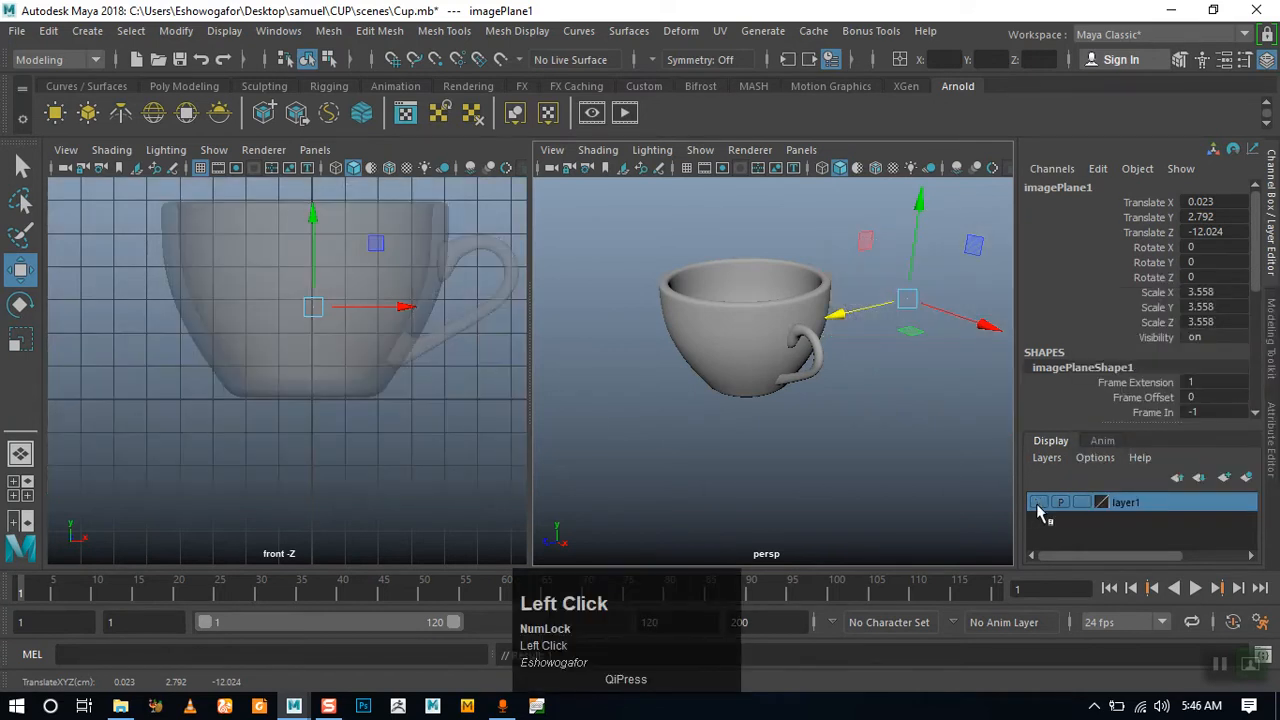
Make layer1 with the image plane visible again and set its display type to Reference so the image cannot be selected
left_click(1038, 505)
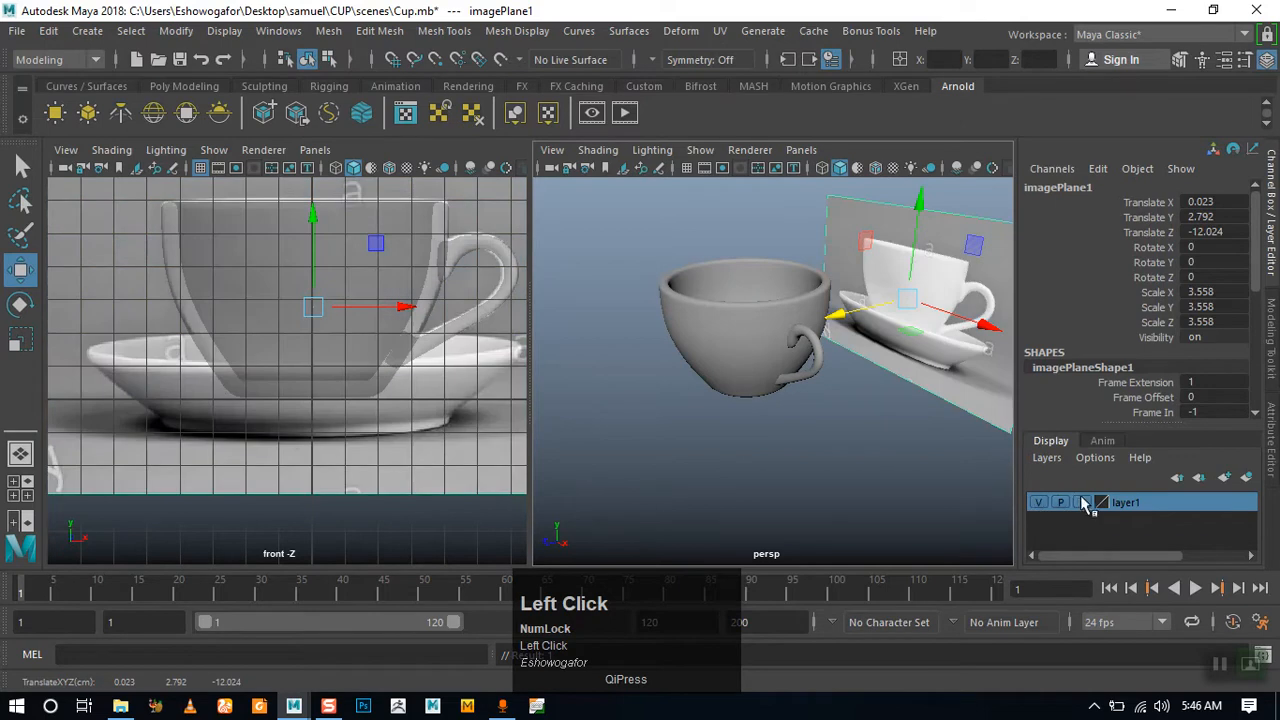
left_click(1083, 503)
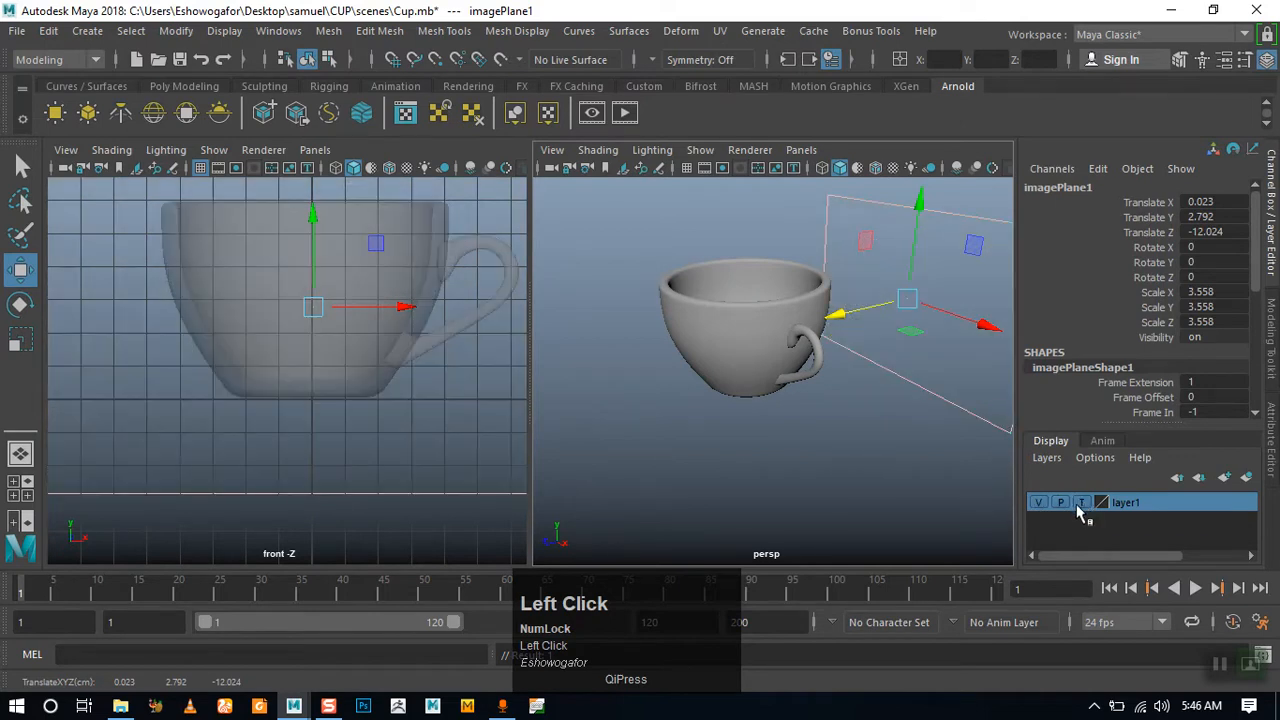
left_click(1081, 504)
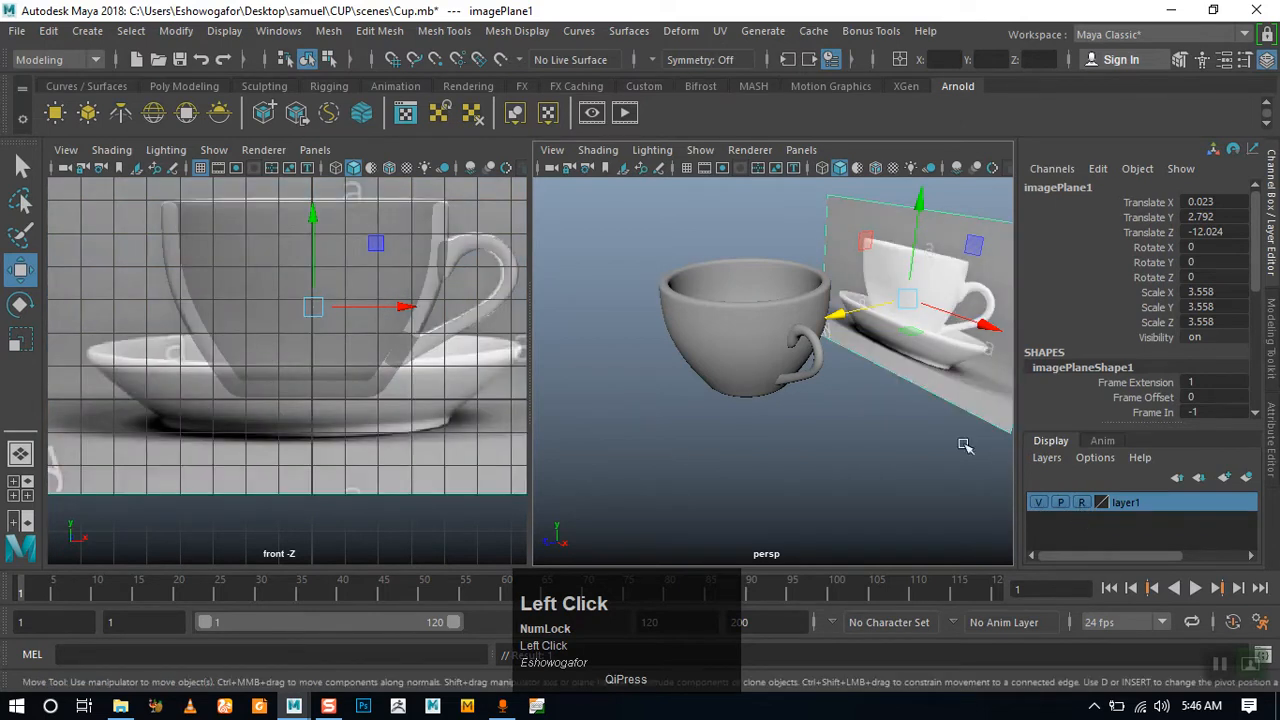
left_click(880, 278)
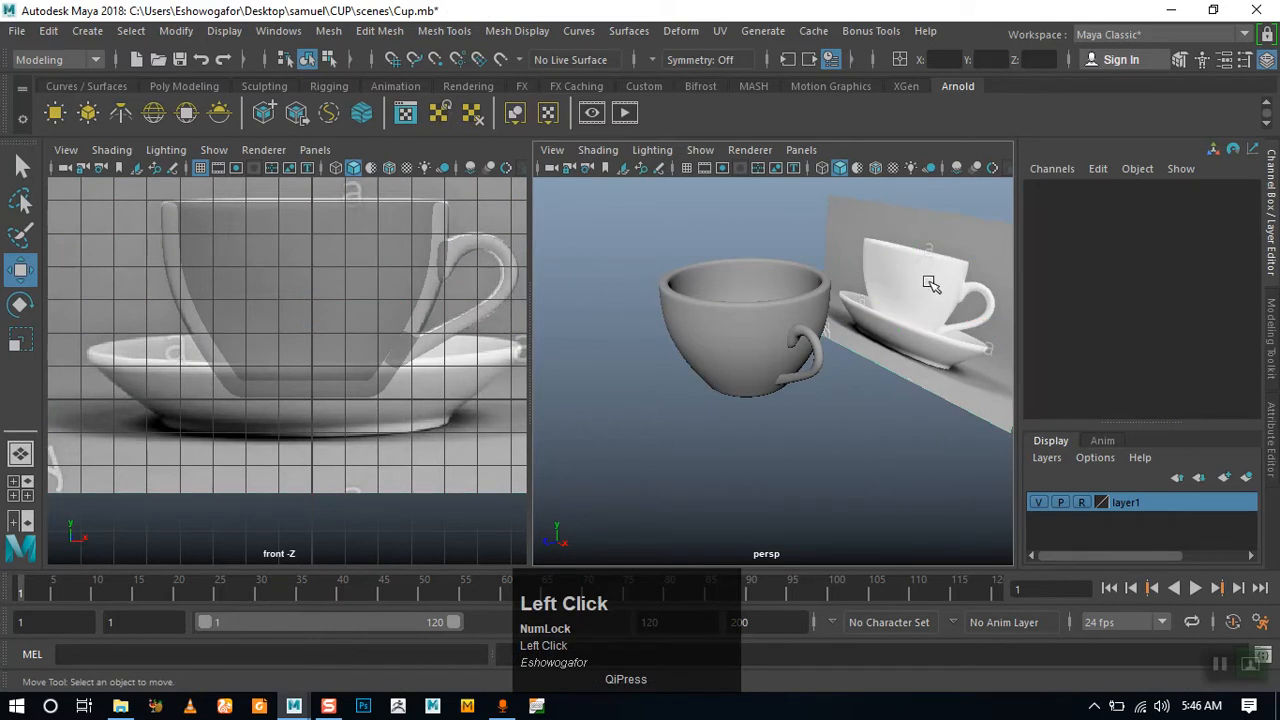
Select the cup body and handle together and assign them to a new display layer, layer2
left_click_drag(720, 241, 1020, 531)
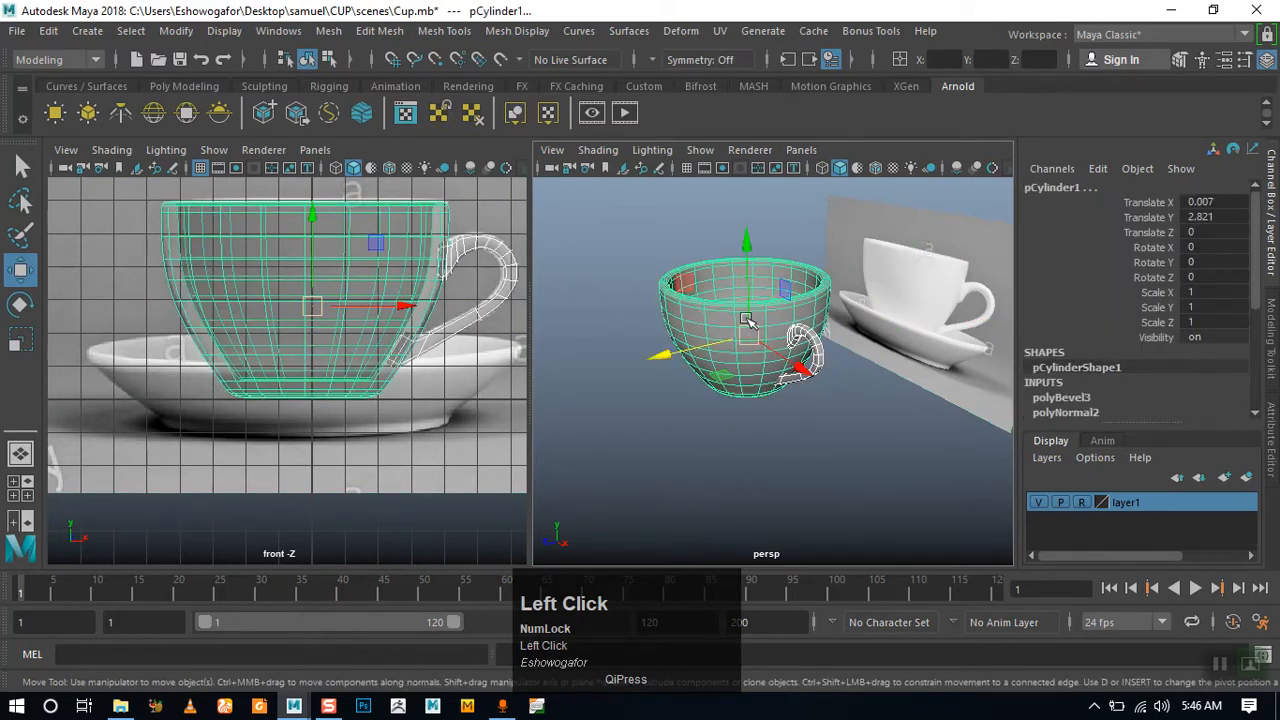
left_click_drag(663, 250, 957, 494)
left_click(777, 449)
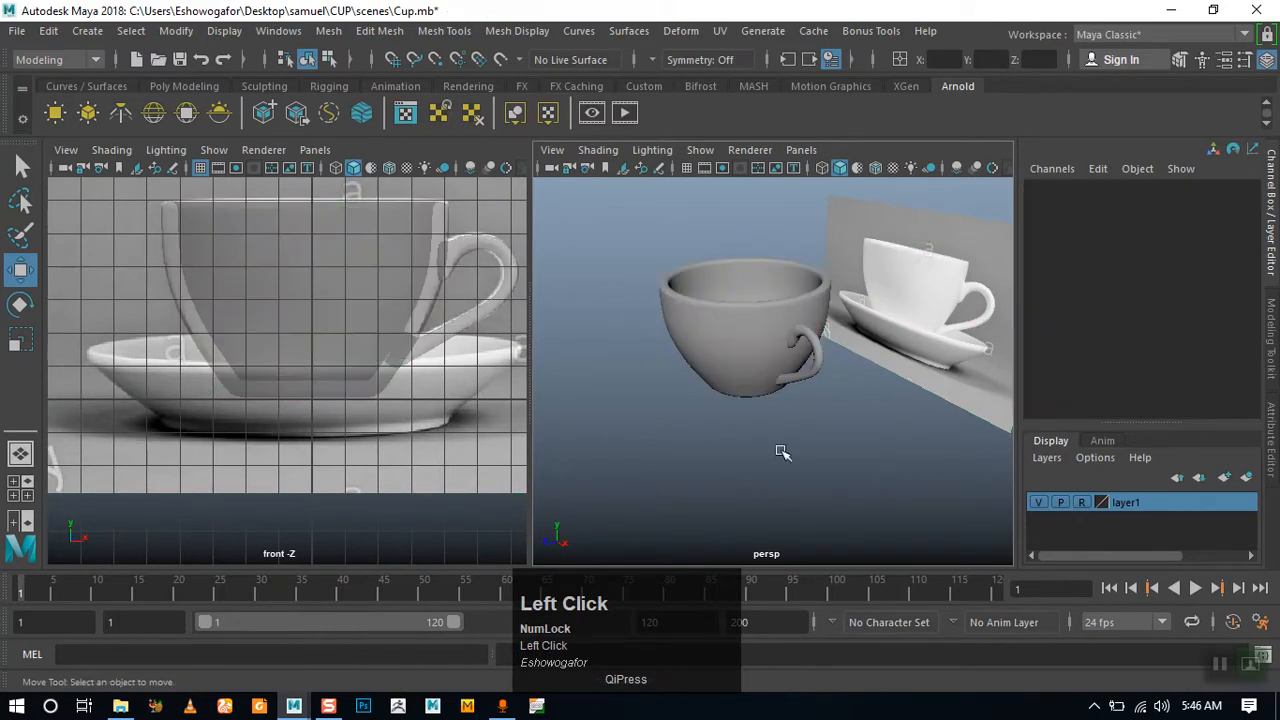
left_click_drag(604, 222, 910, 515)
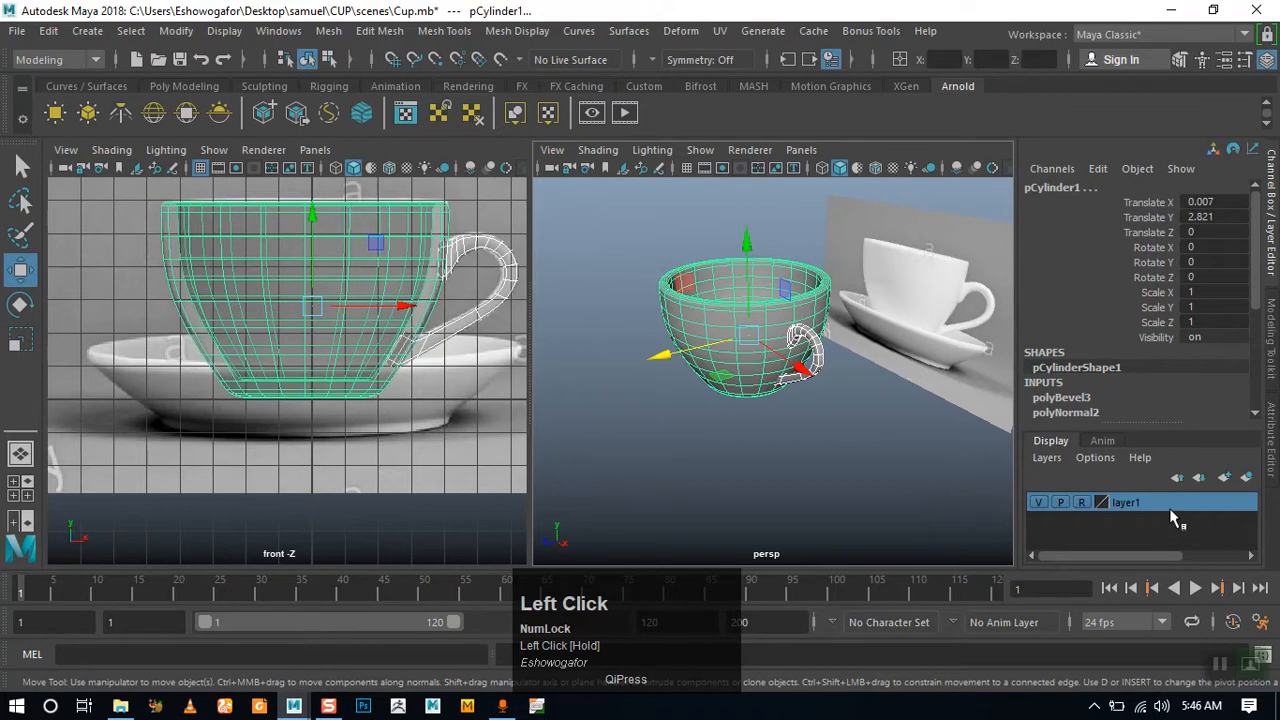
left_click(1249, 480)
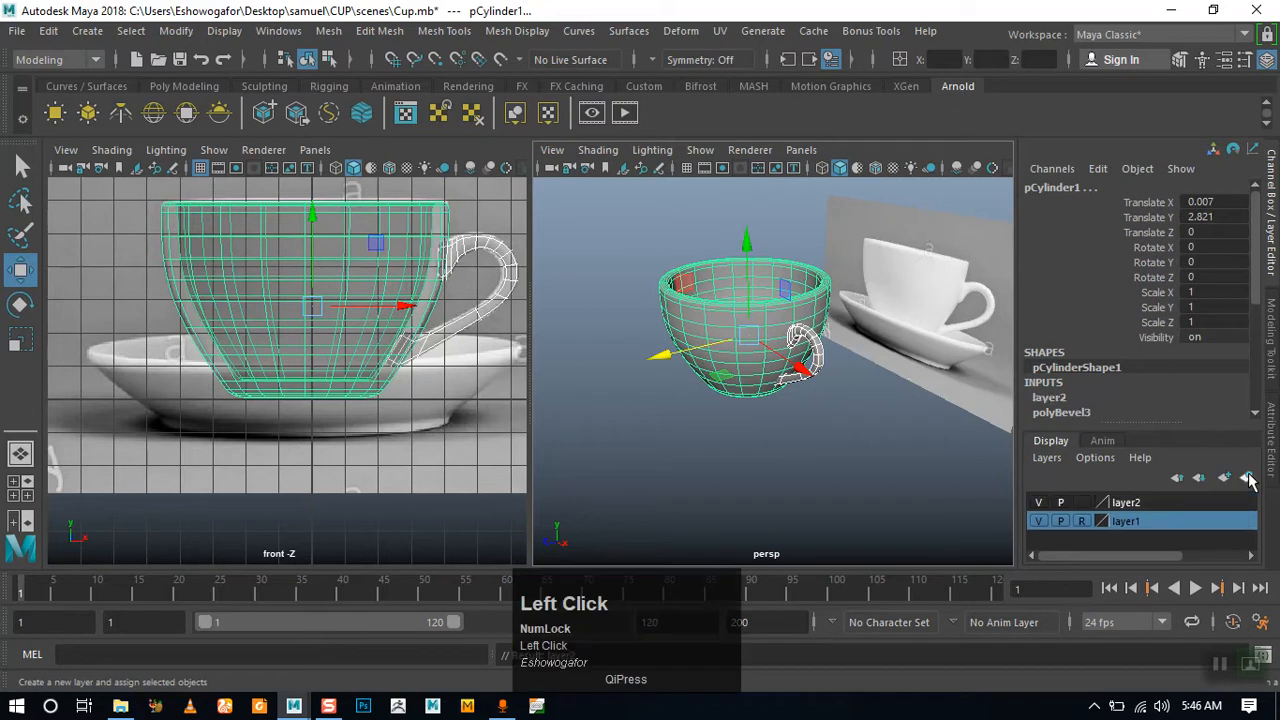
Set layer2 to the Reference display type and hide it so only the image plane shows
left_click(1039, 503)
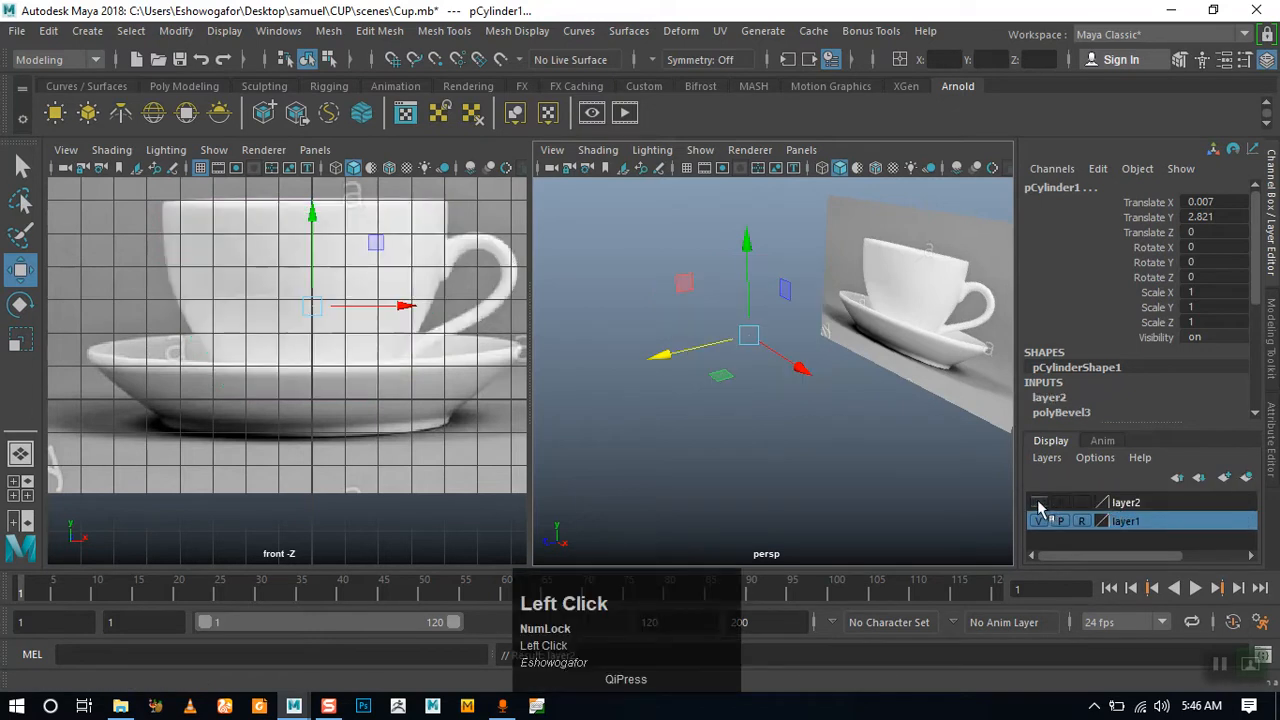
left_click(1039, 503)
left_click(1081, 504)
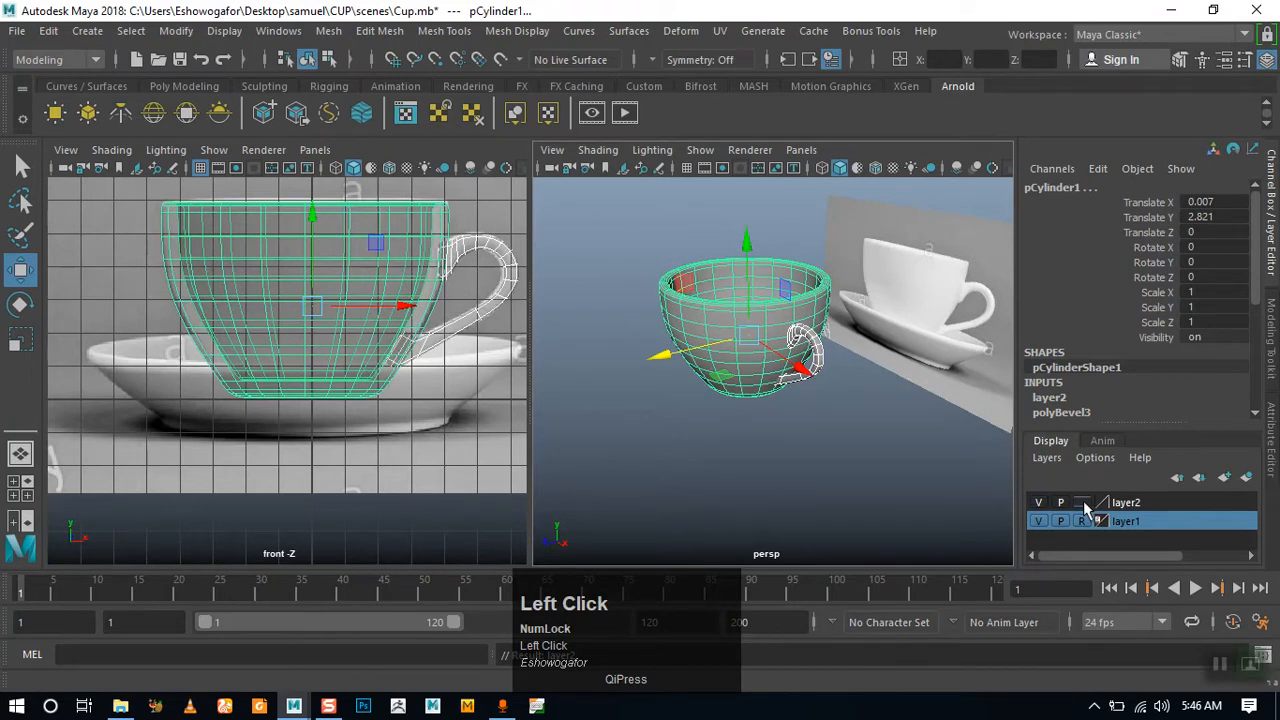
left_click(821, 456)
left_click_drag(637, 223, 815, 355)
left_click_drag(603, 245, 1196, 529)
left_click_drag(650, 234, 1091, 466)
left_click_drag(709, 276, 853, 468)
left_click_drag(845, 465, 780, 462, "alt")
left_click(1038, 503)
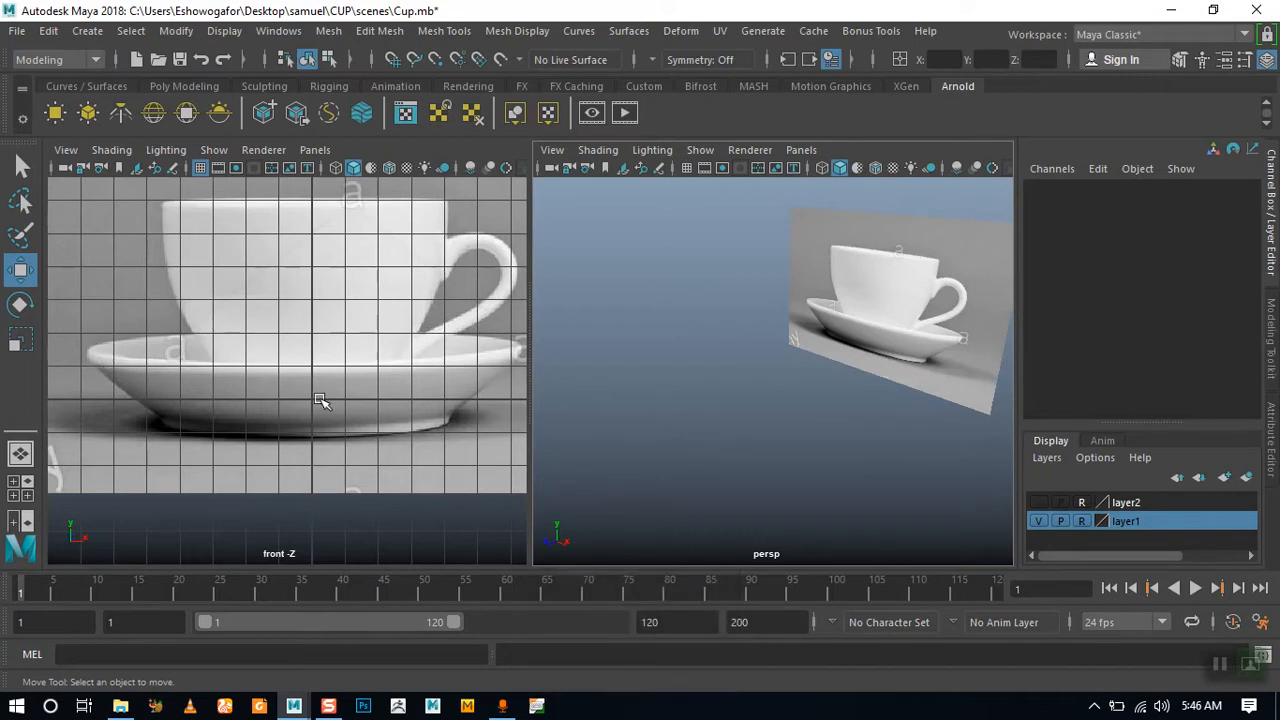
Create a polygon cylinder with a radius of about 2 over the saucer in the front view
key("space")
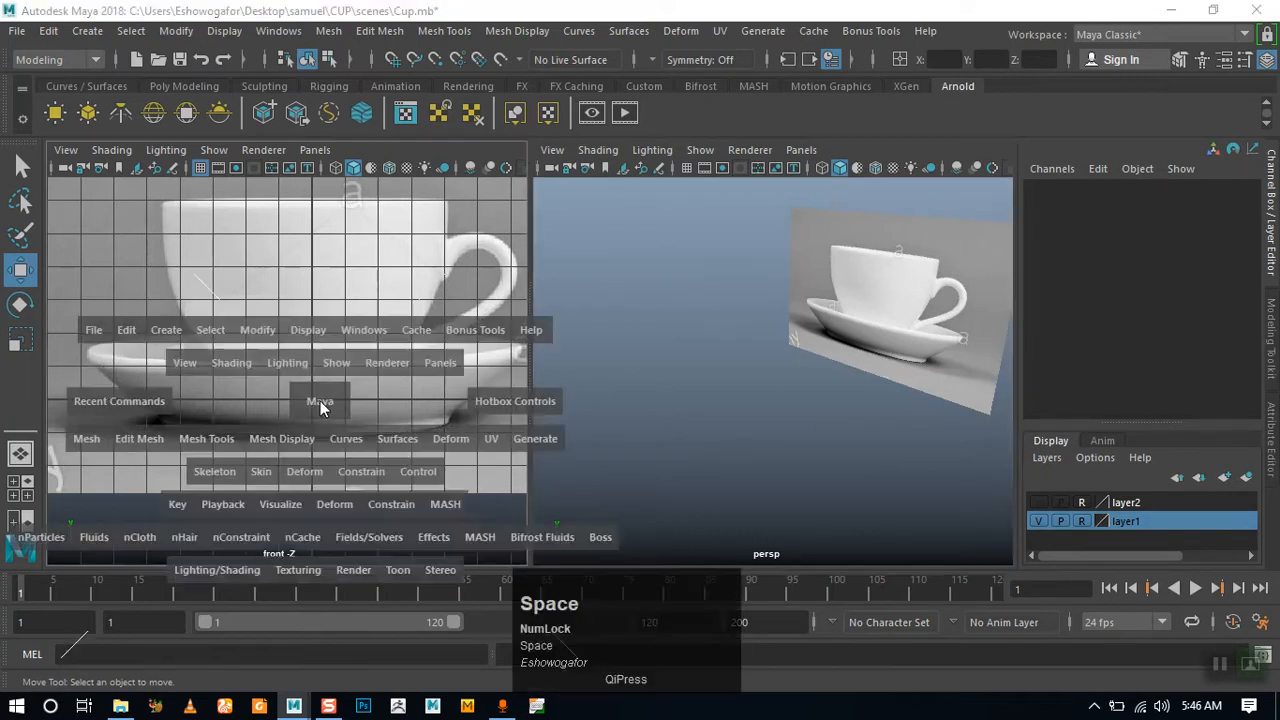
middle_click_drag(578, 416, 549, 409, "alt")
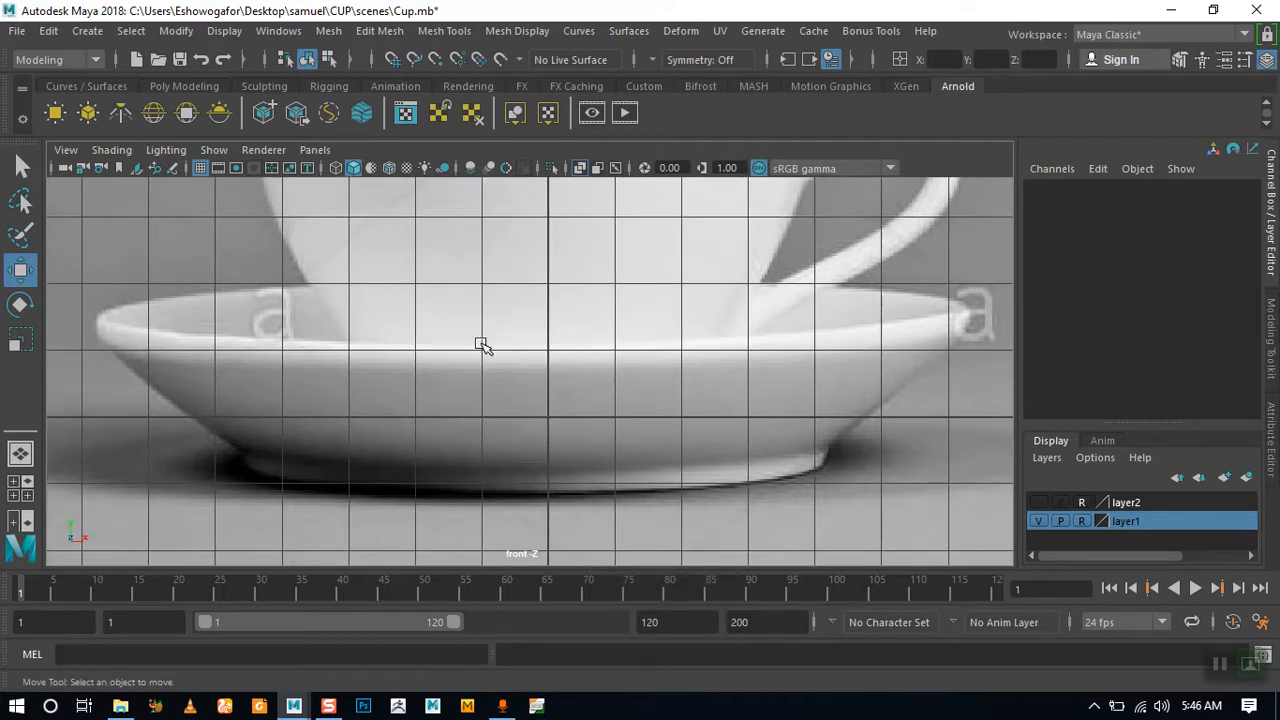
left_click(164, 84)
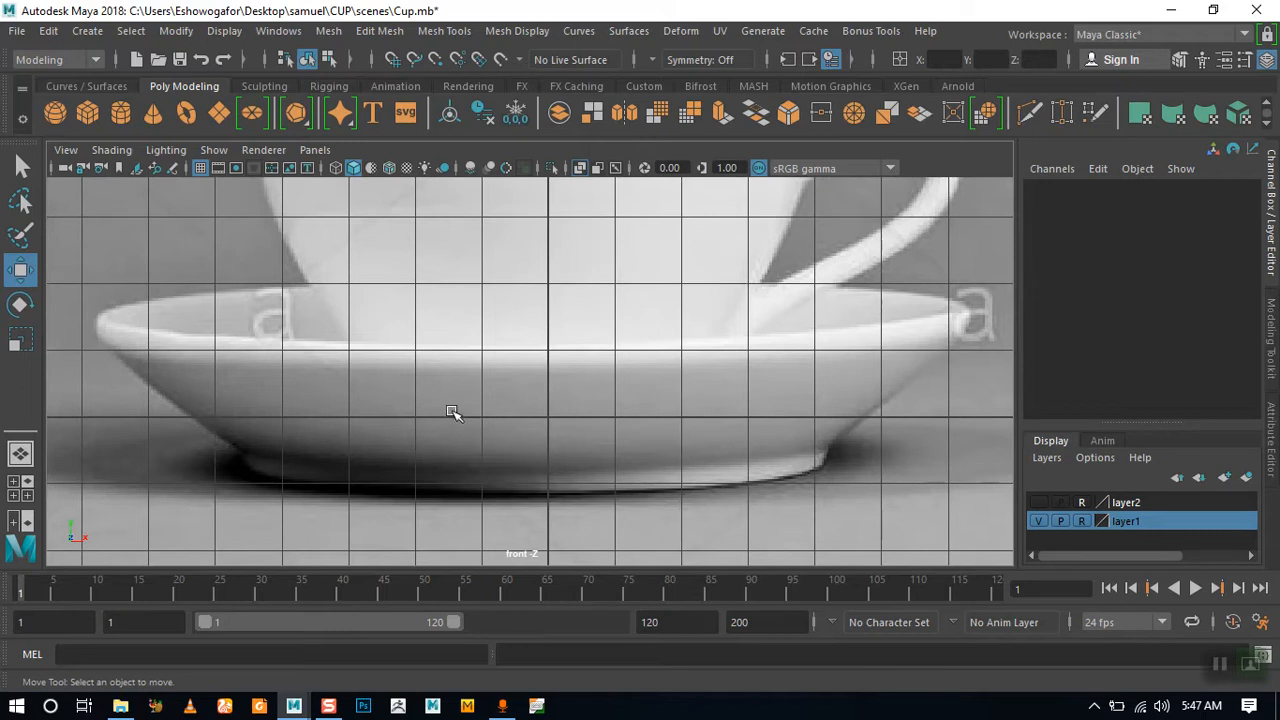
left_click(119, 116)
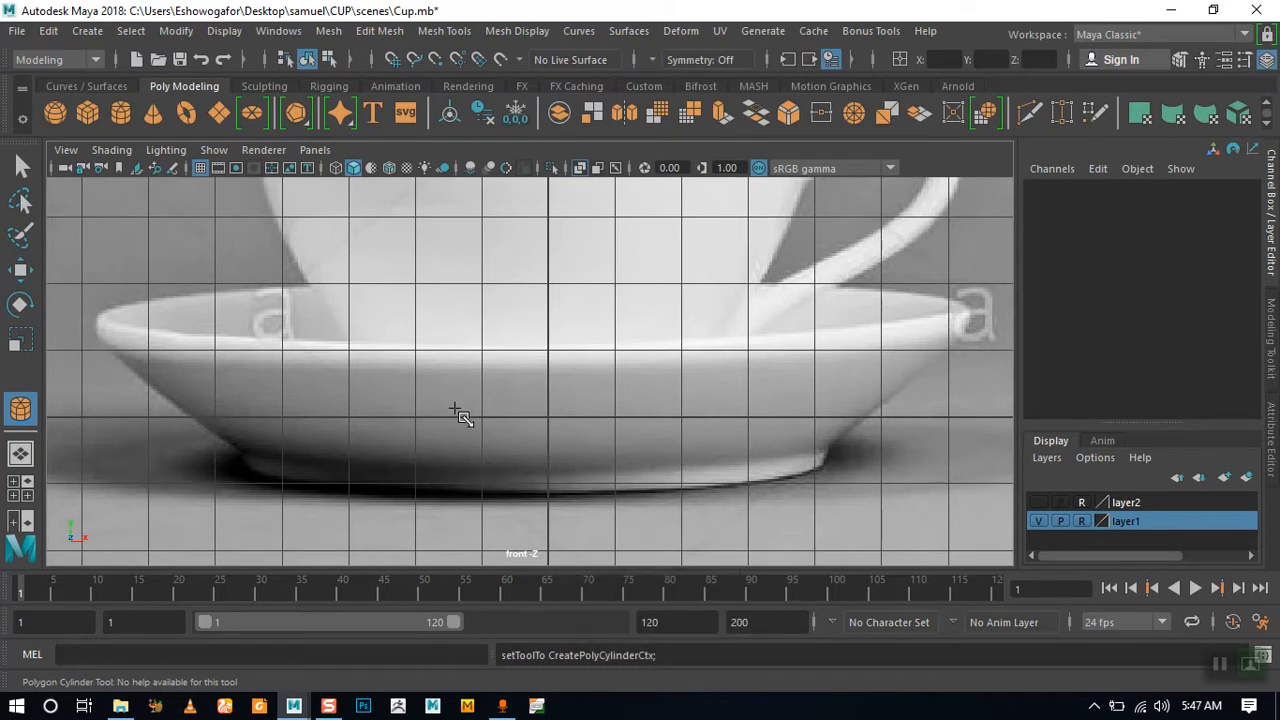
left_click_drag(513, 422, 647, 455)
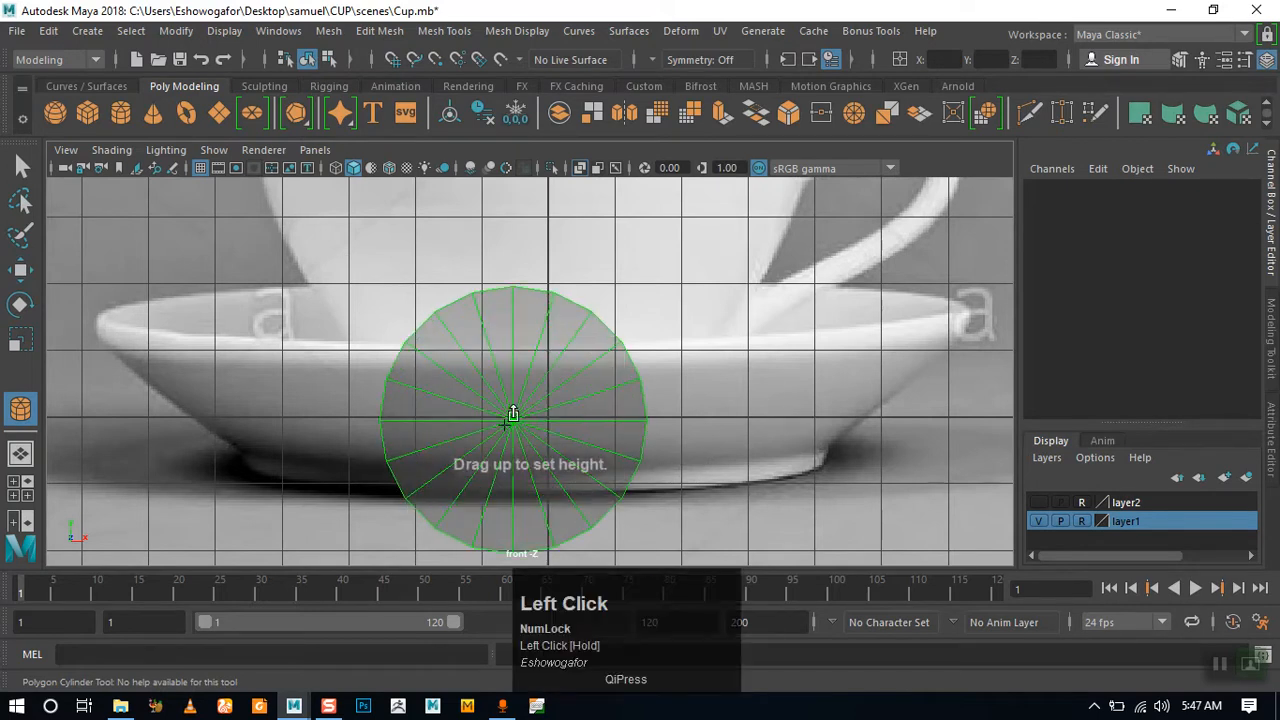
key("space")
left_click_drag(740, 376, 677, 366, "alt")
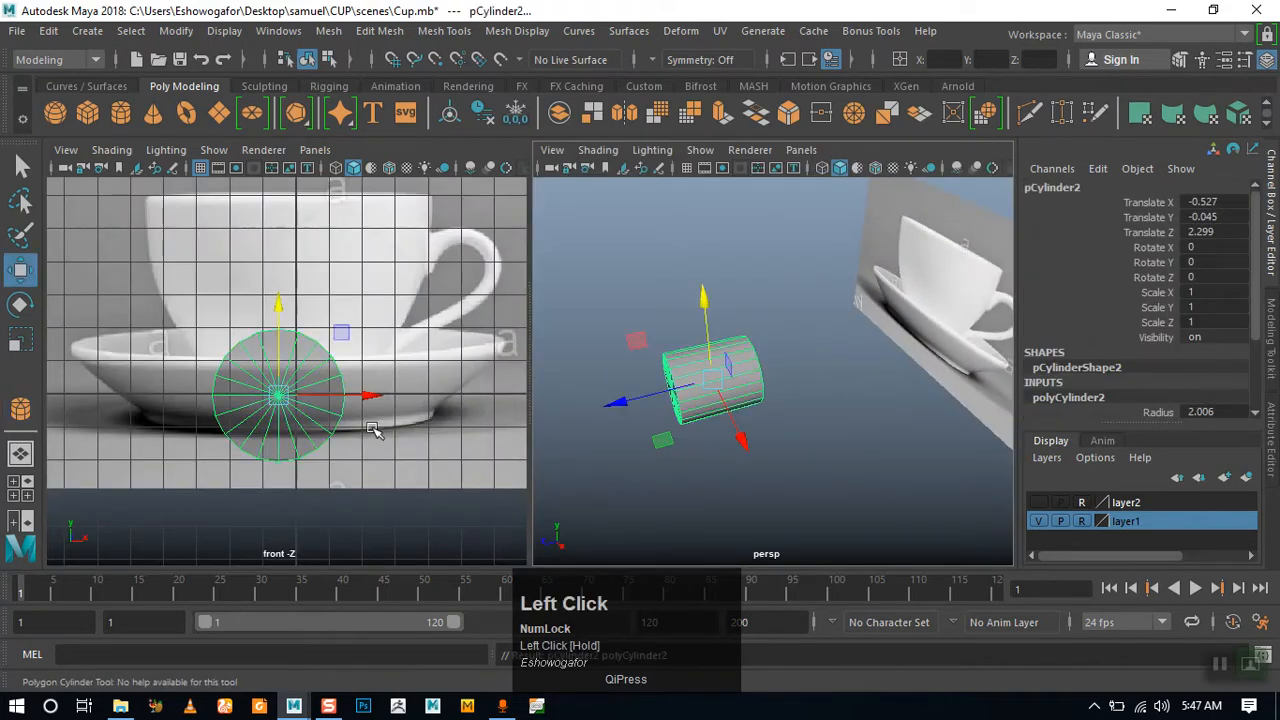
Stand the cylinder upright by setting its Rotate X to 90
key("e")
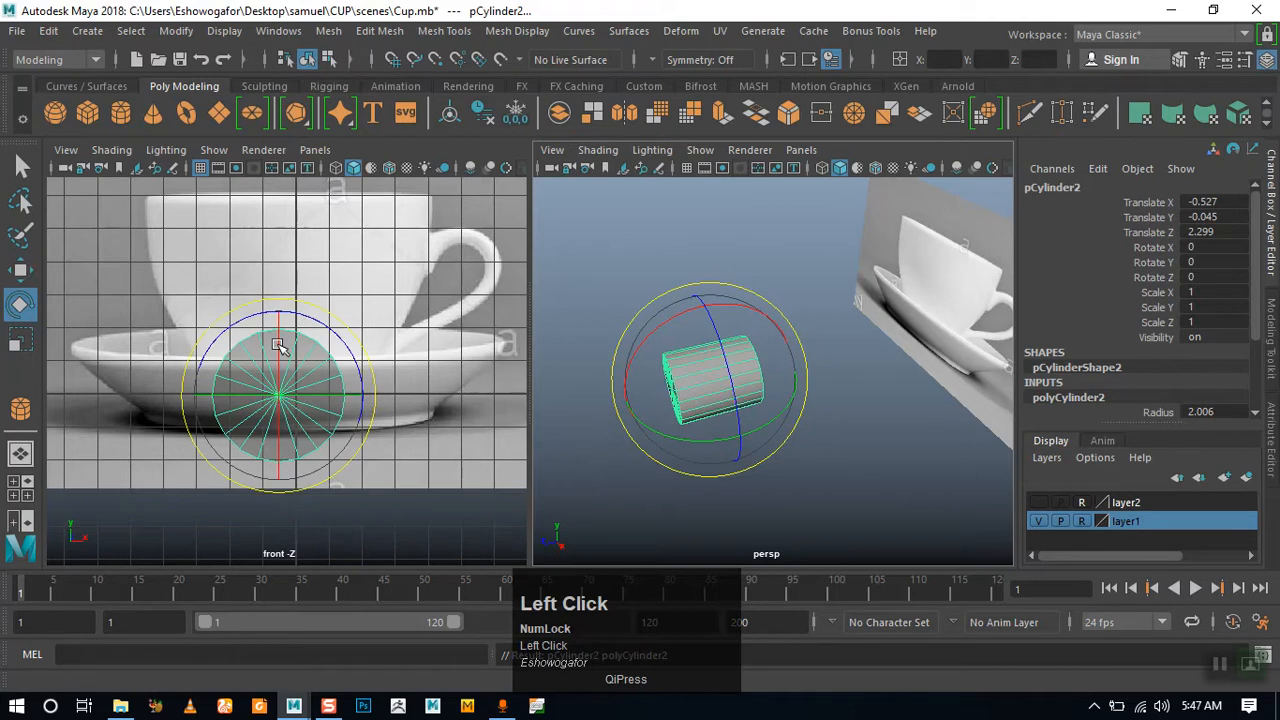
left_click_drag(281, 361, 367, 357)
left_click(1228, 252)
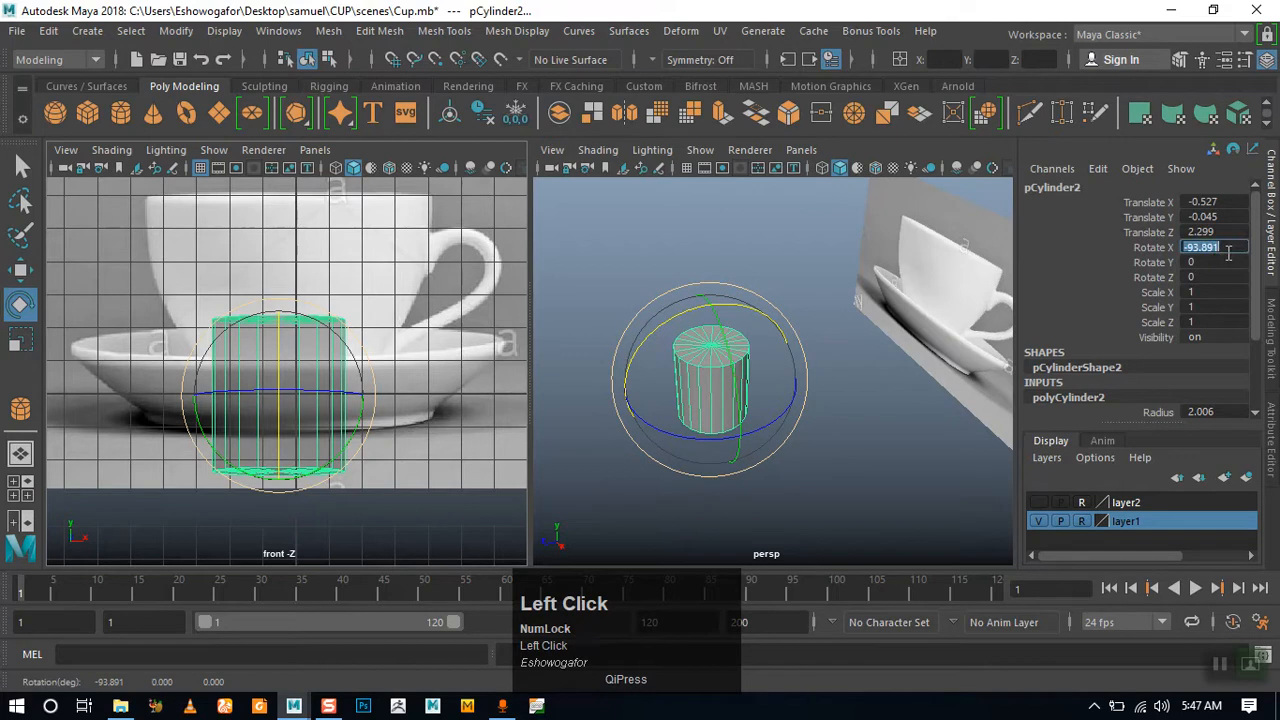
type("90")
key("Return")
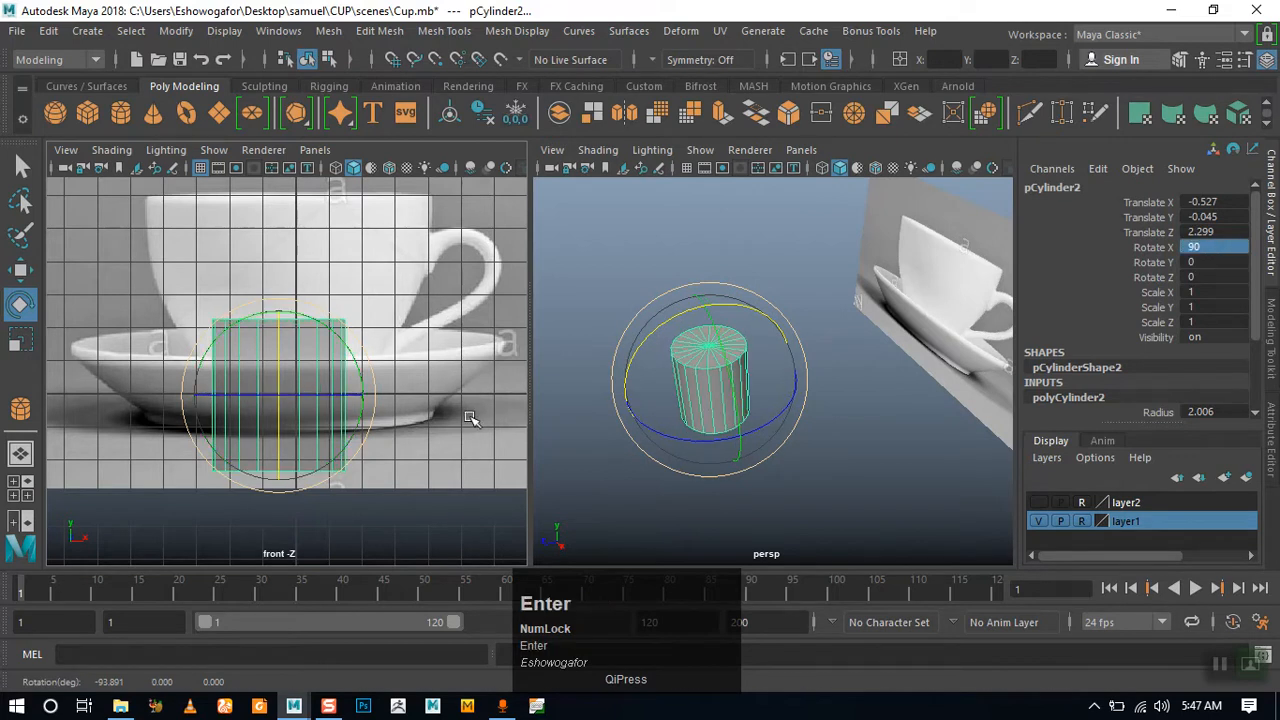
Raise the cylinder to a Translate Y of about 1.25 and enlarge the front view, hiding the channel box
right_click_drag(343, 371, 306, 374, "alt")
left_click(21, 268)
left_click_drag(273, 328, 274, 279)
middle_click_drag(263, 434, 273, 404, "alt")
right_click_drag(273, 404, 533, 432, "alt")
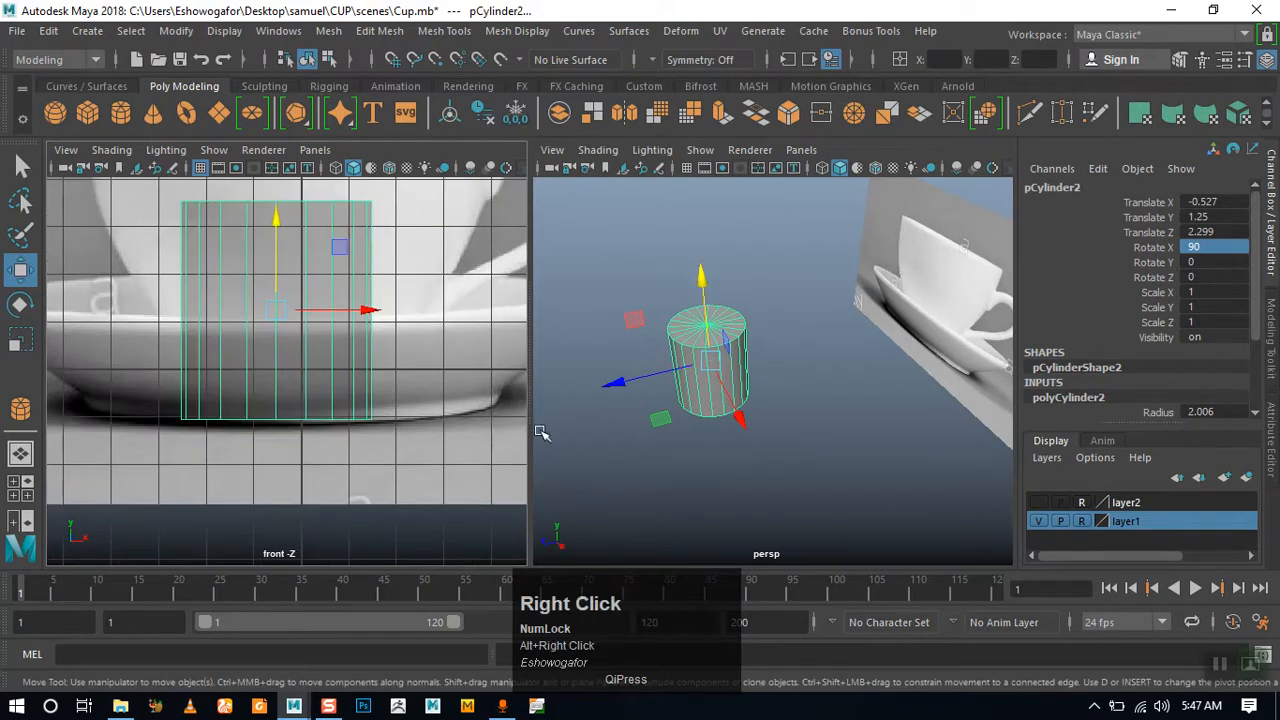
left_click_drag(531, 423, 659, 423)
left_click(1271, 190)
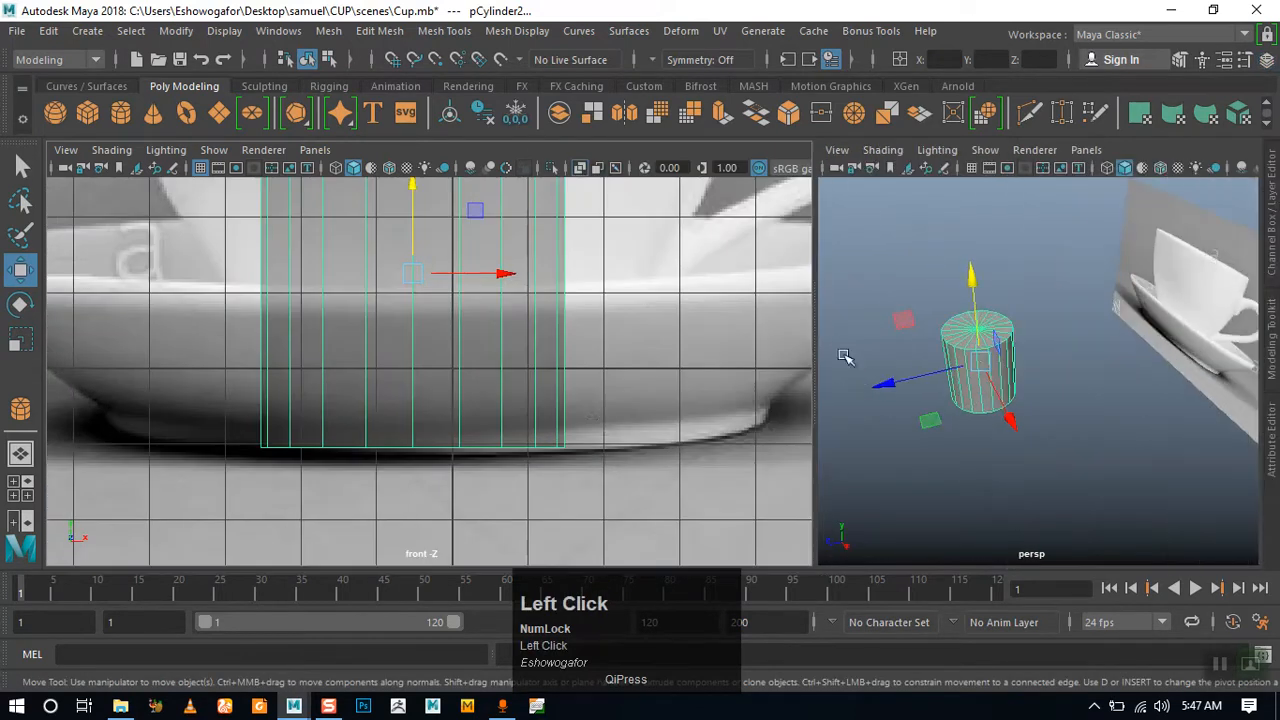
Move the cylinder to the handle-side edge of the saucer's foot and raise it to a Translate Y of about 1.55
middle_click_drag(536, 429, 486, 417, "alt")
left_click_drag(415, 240, 756, 270)
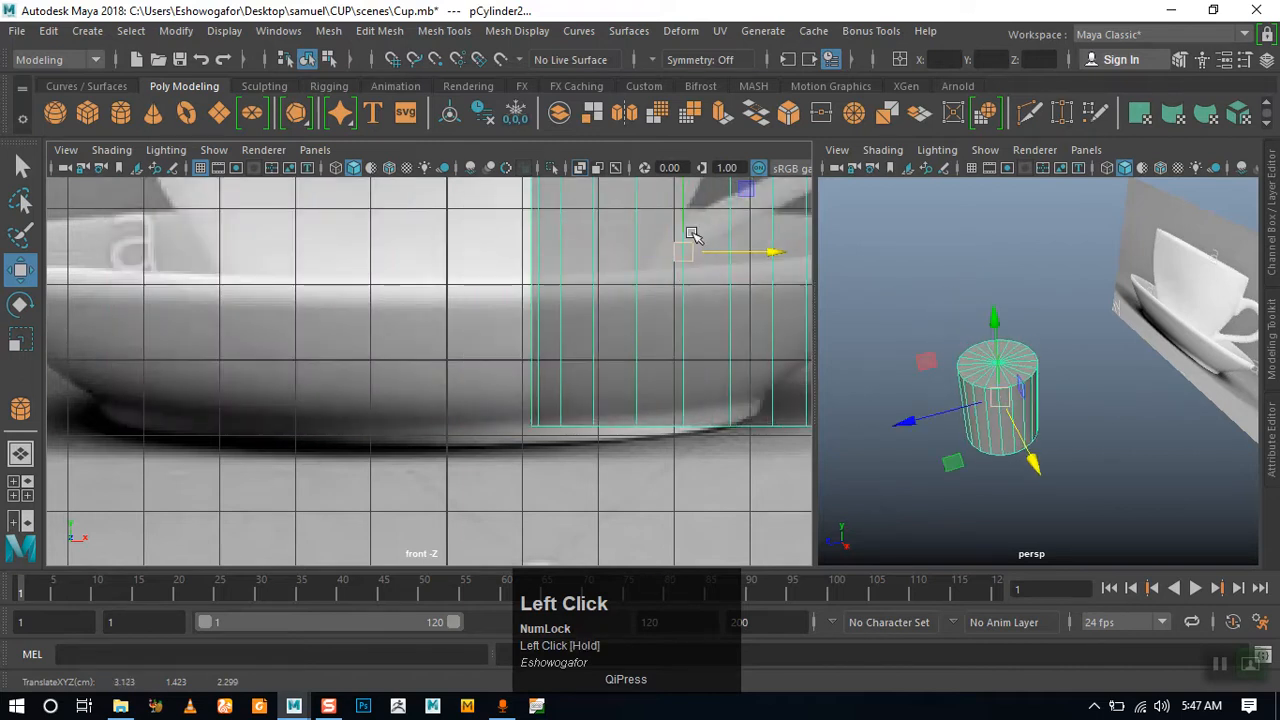
left_click_drag(690, 218, 685, 204)
left_click(679, 202)
left_click_drag(679, 202, 680, 204)
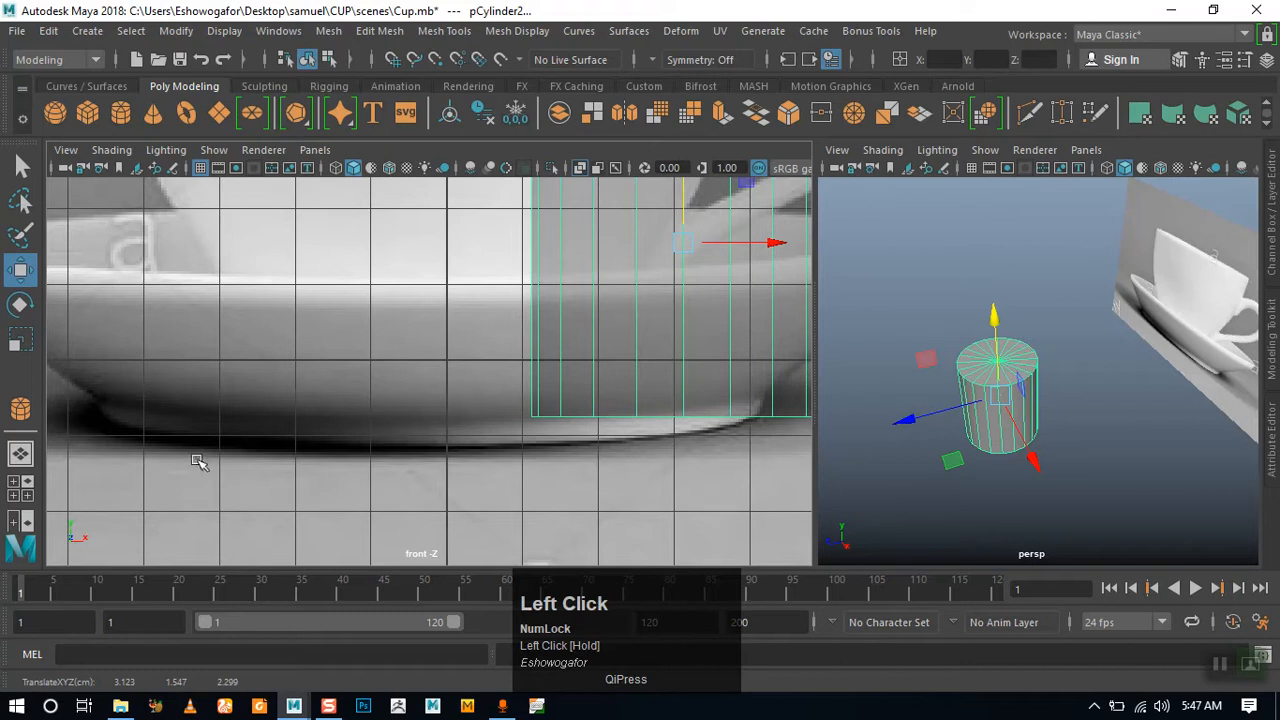
left_click(685, 205)
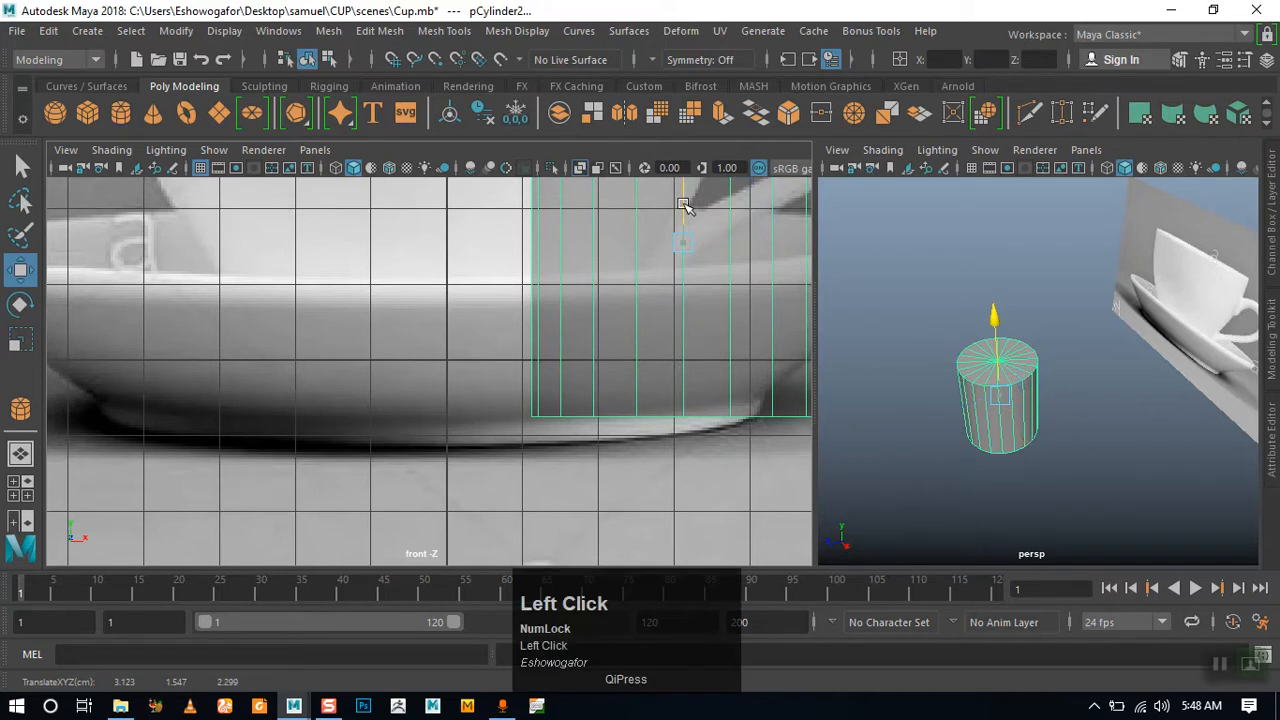
Move the cylinder back to the saucer's centre at a Translate X of about -0.02 and set its Z position to 0
middle_click_drag(736, 254, 737, 282, "alt")
left_click_drag(766, 277, 533, 334)
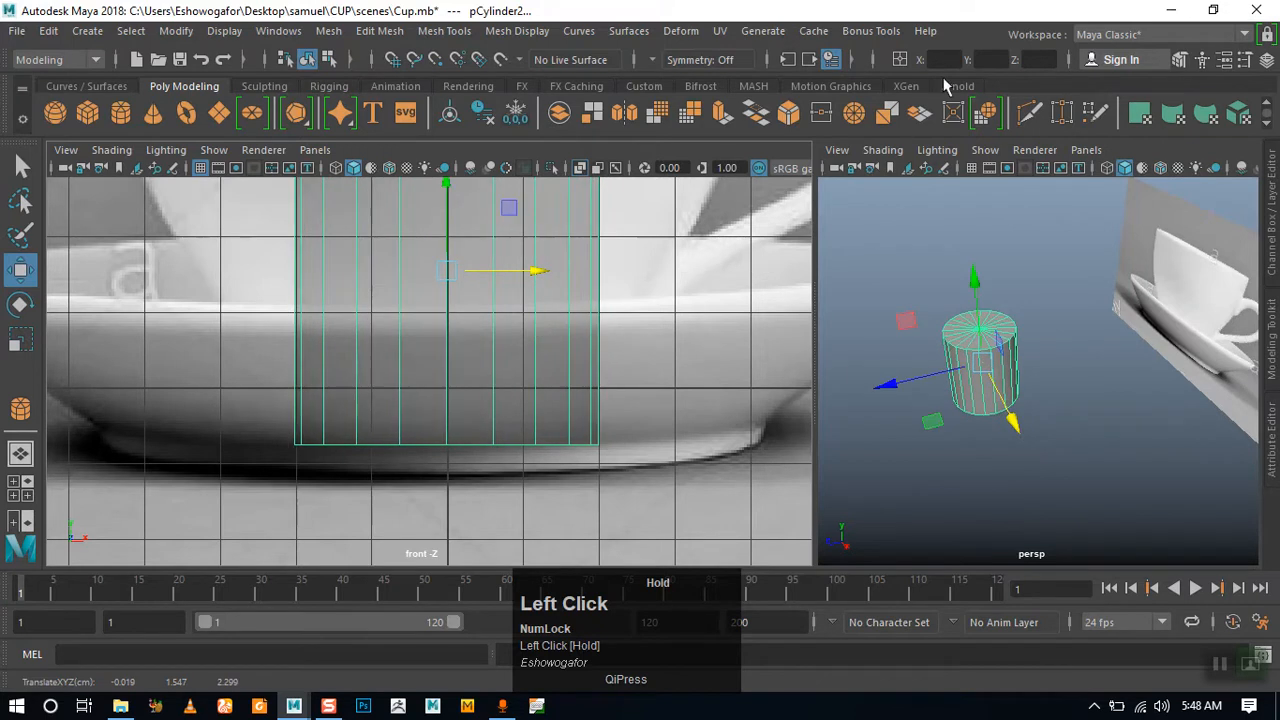
left_click(1033, 60)
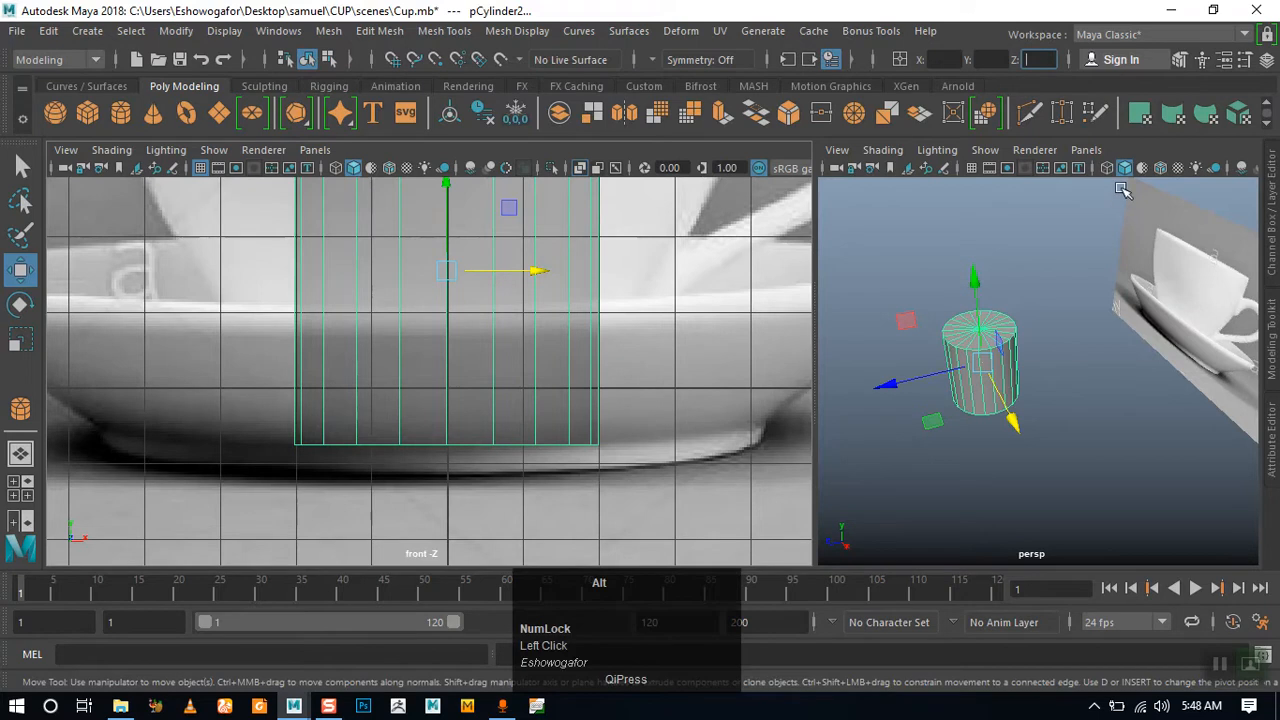
type("0")
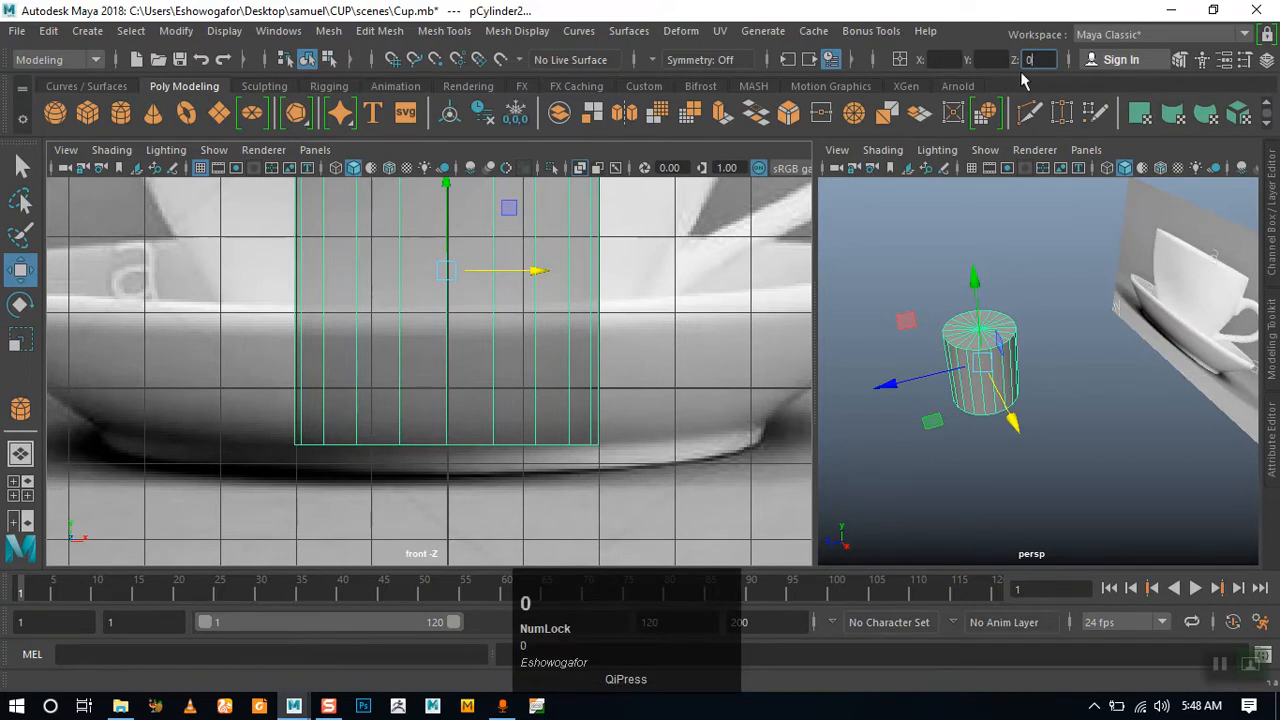
key("Return")
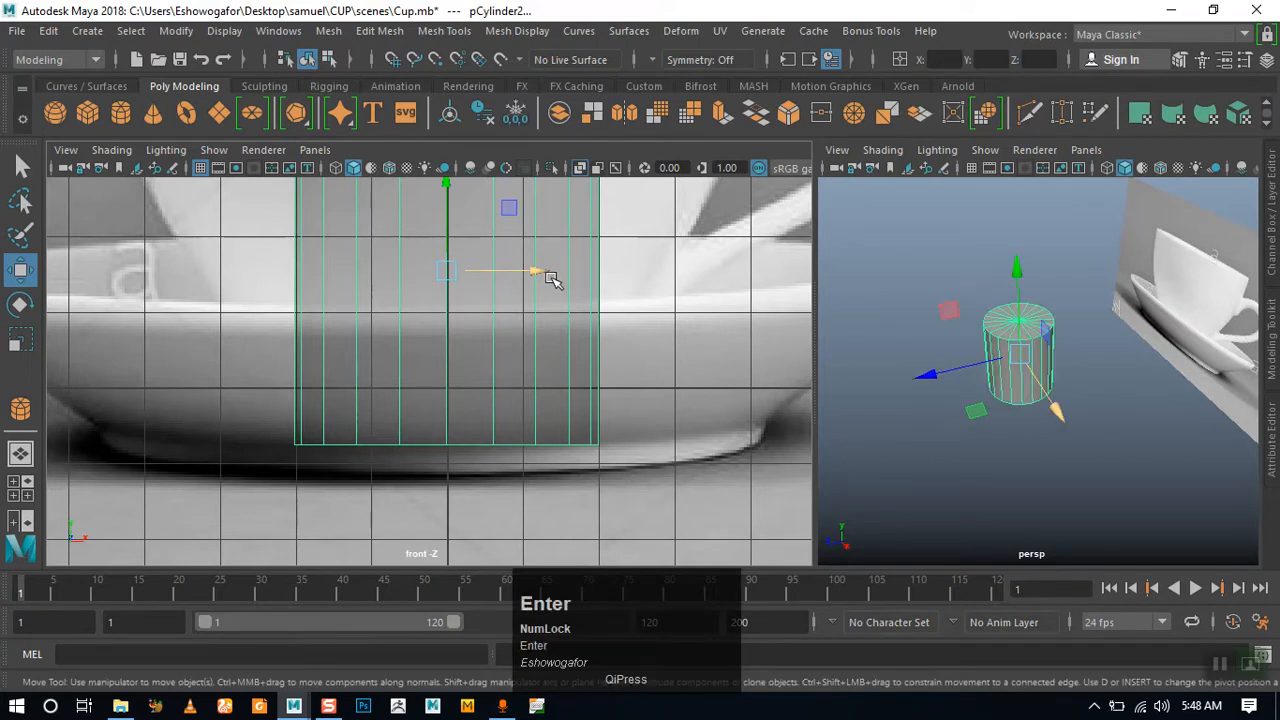
Center the cylinder exactly on the vertical grid axis by setting its X position to 0
right_click_drag(432, 323, 454, 321, "alt")
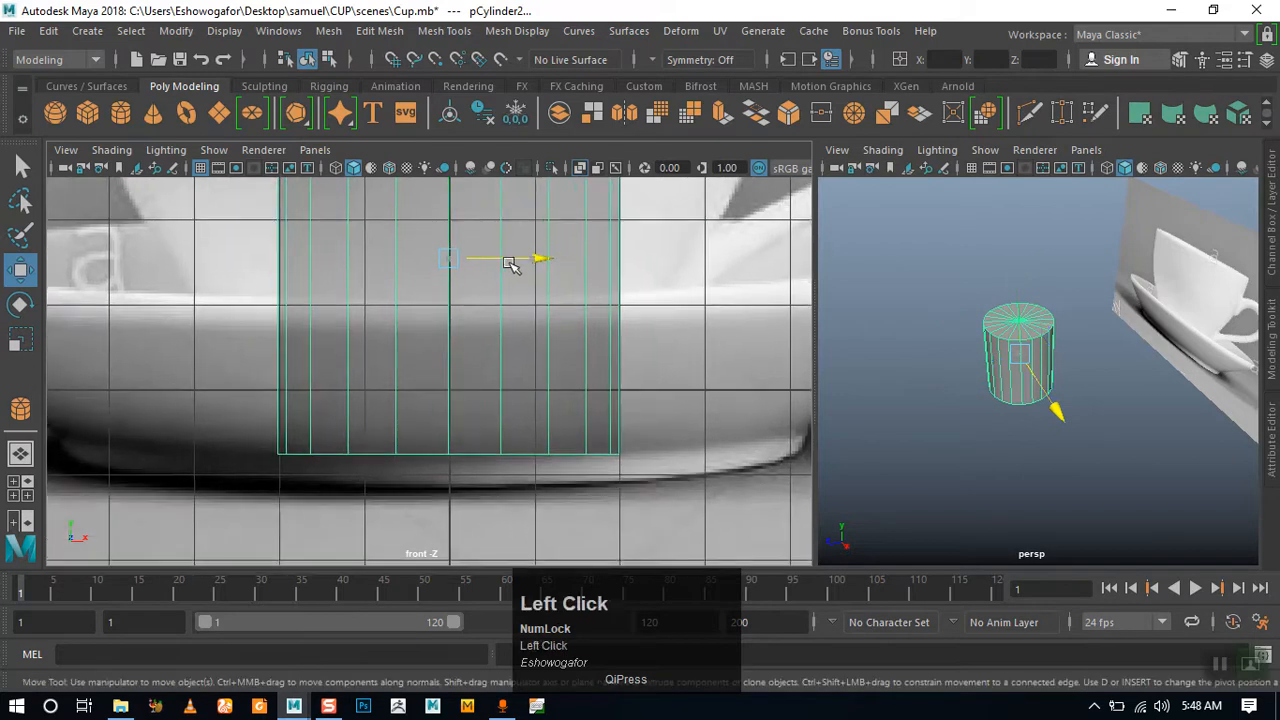
left_click_drag(506, 260, 554, 260)
left_click(1040, 59)
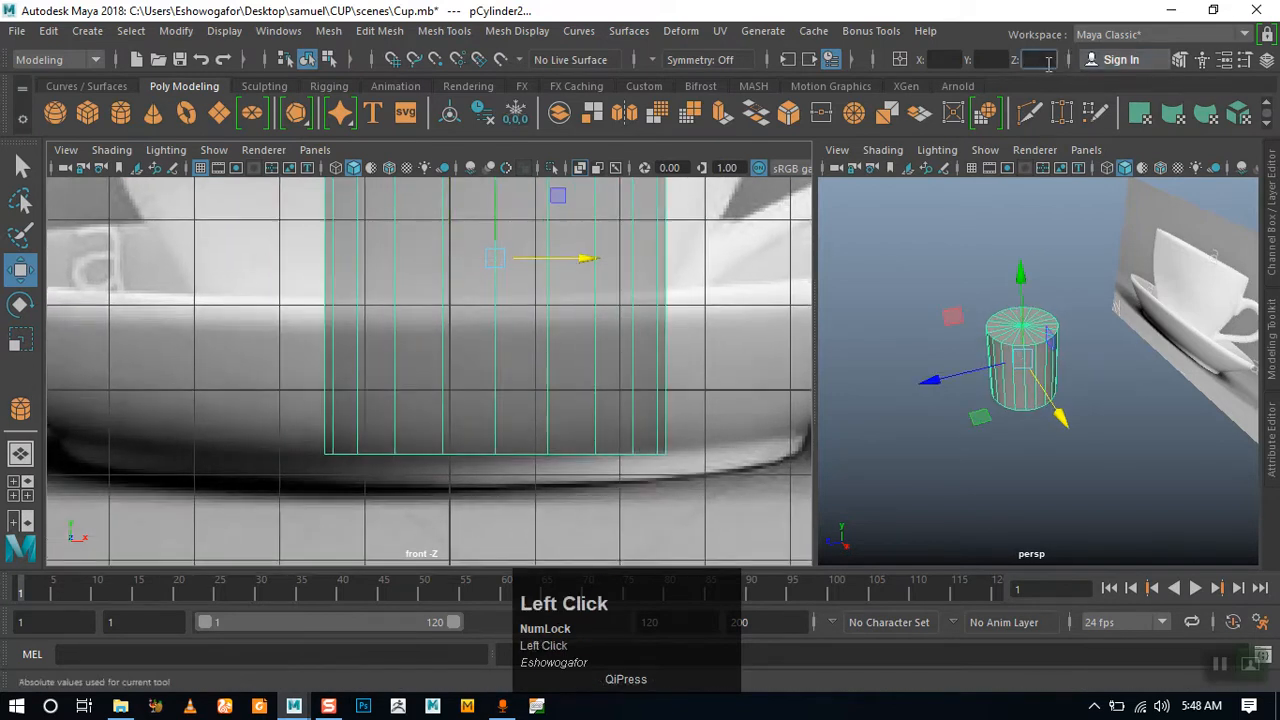
key("Return")
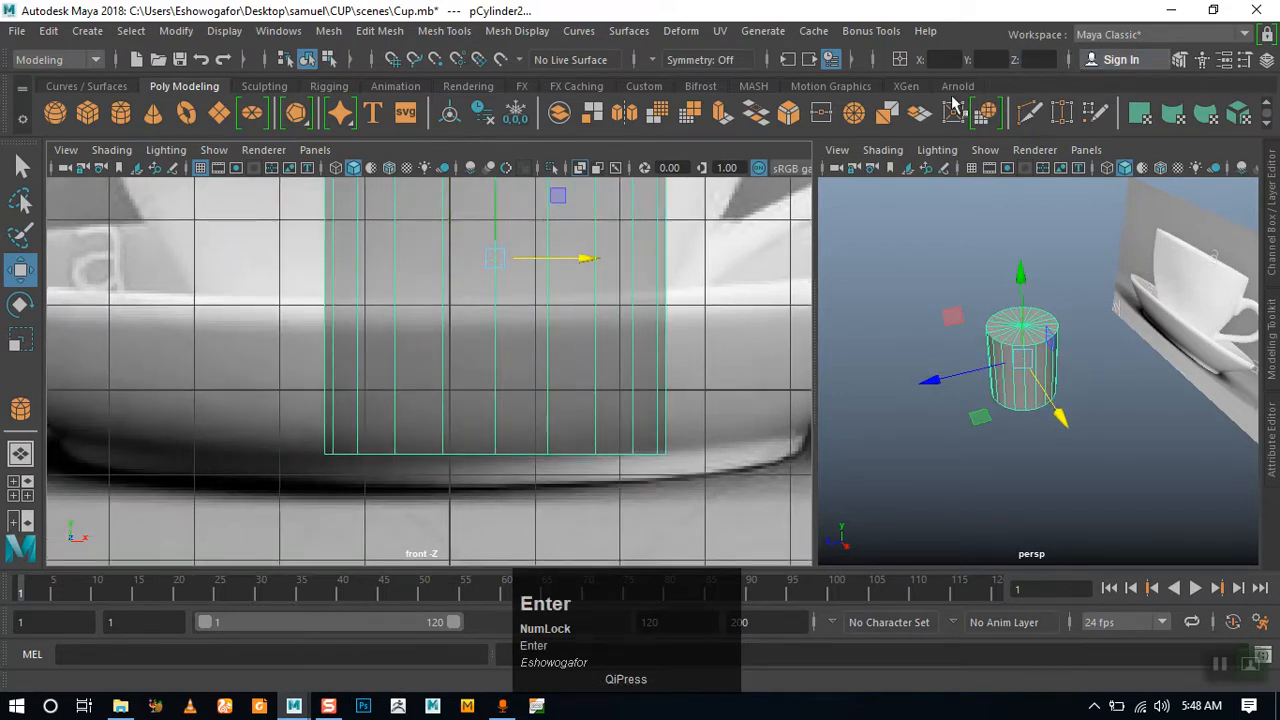
left_click(940, 59)
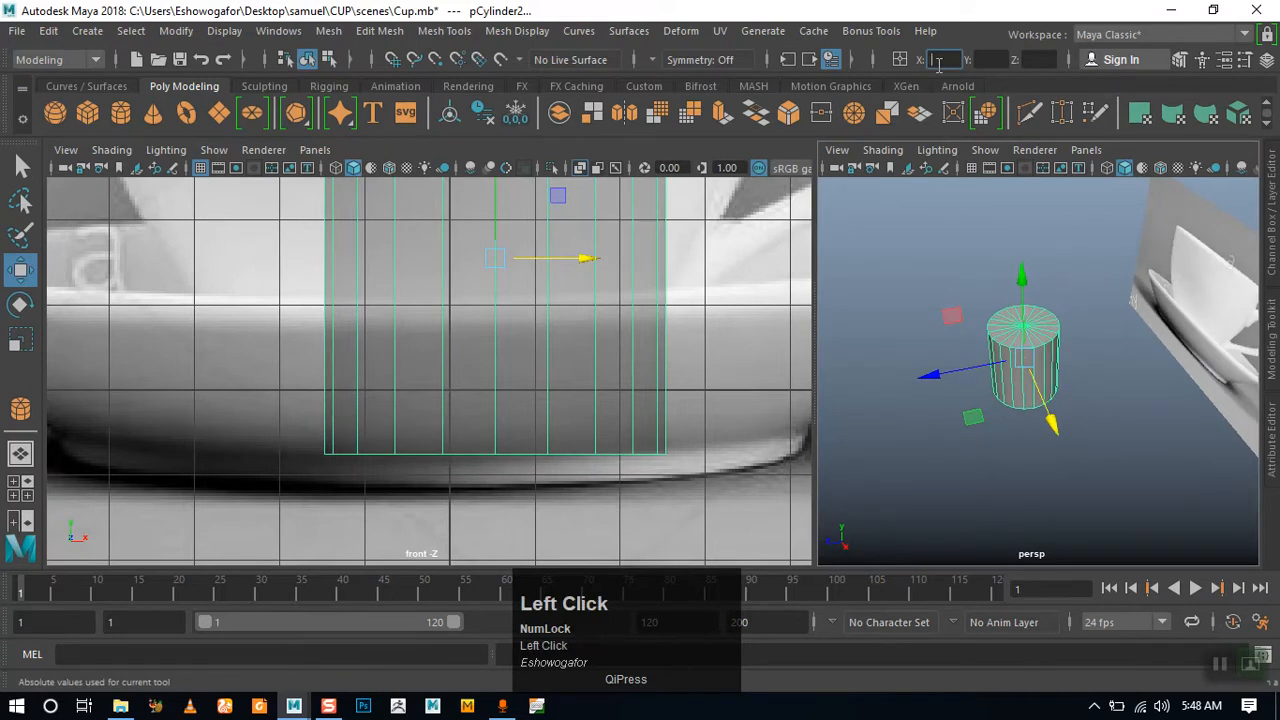
type("0")
key("Return")
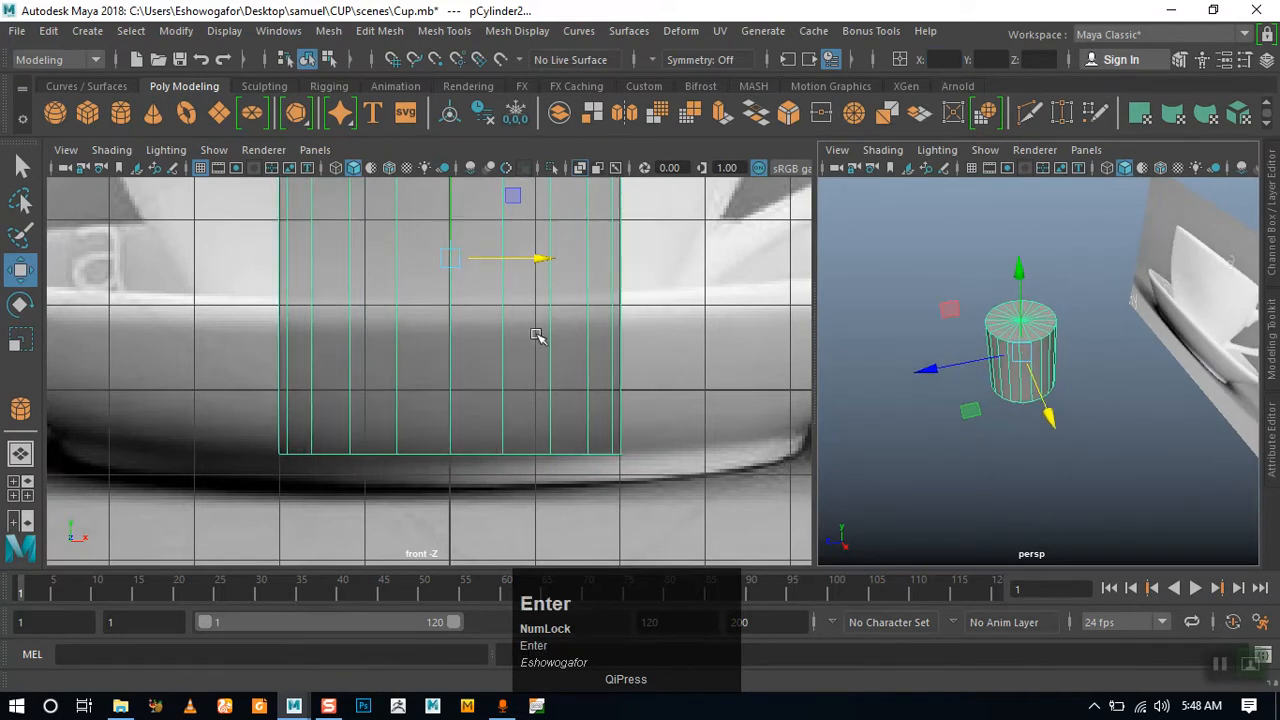
middle_click_drag(514, 351, 514, 329, "alt")
right_click_drag(501, 475, 432, 475, "alt")
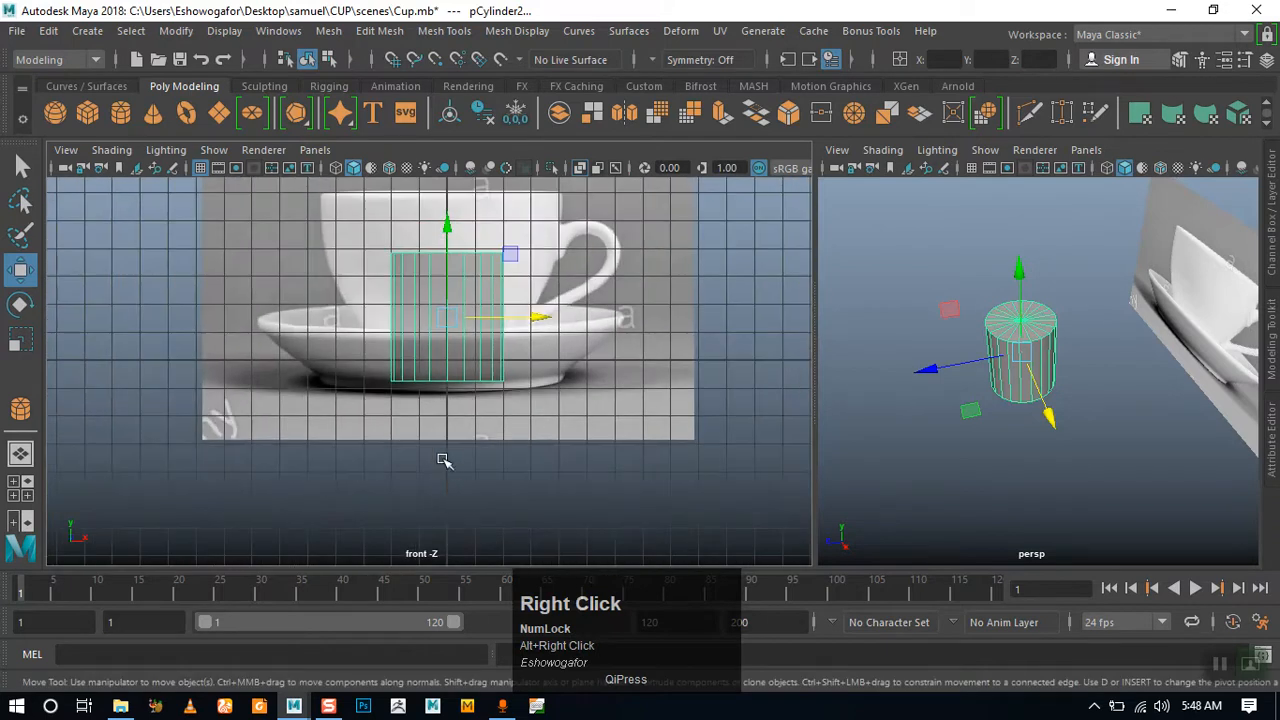
Hide the grid in the front view and enlarge that view to fill the workspace
right_click_drag(428, 496, 571, 409, "alt")
middle_click_drag(571, 409, 463, 414, "alt")
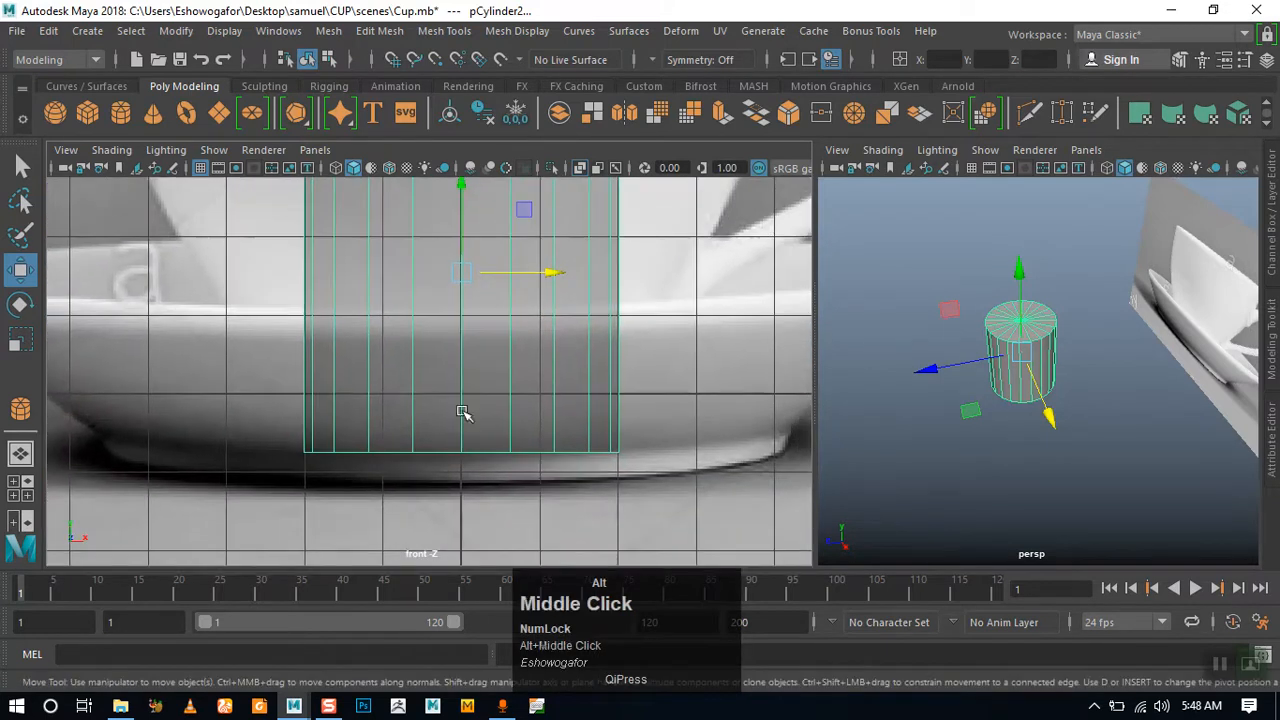
left_click(203, 172)
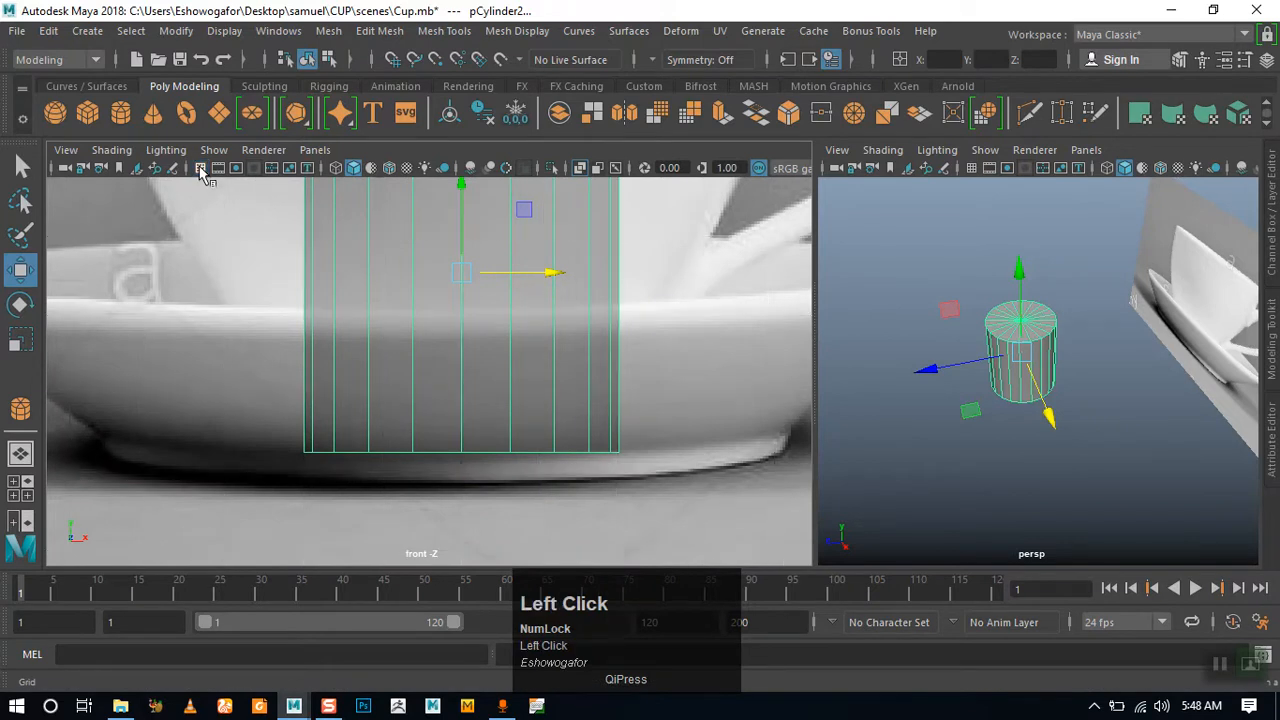
middle_click_drag(480, 363, 522, 369, "alt")
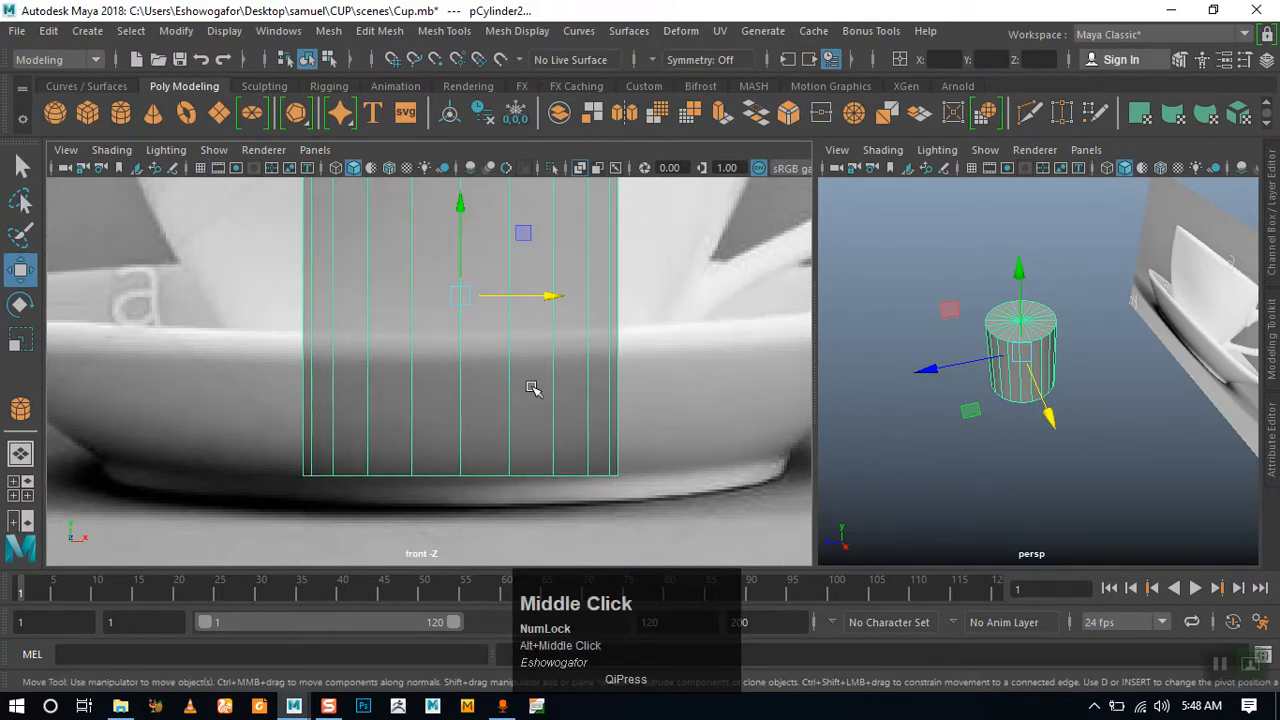
key("space")
Switch the cylinder to vertex editing and lower its top ring of vertices to the front edge of the saucer's rim
right_click_drag(711, 360, 777, 327, "alt")
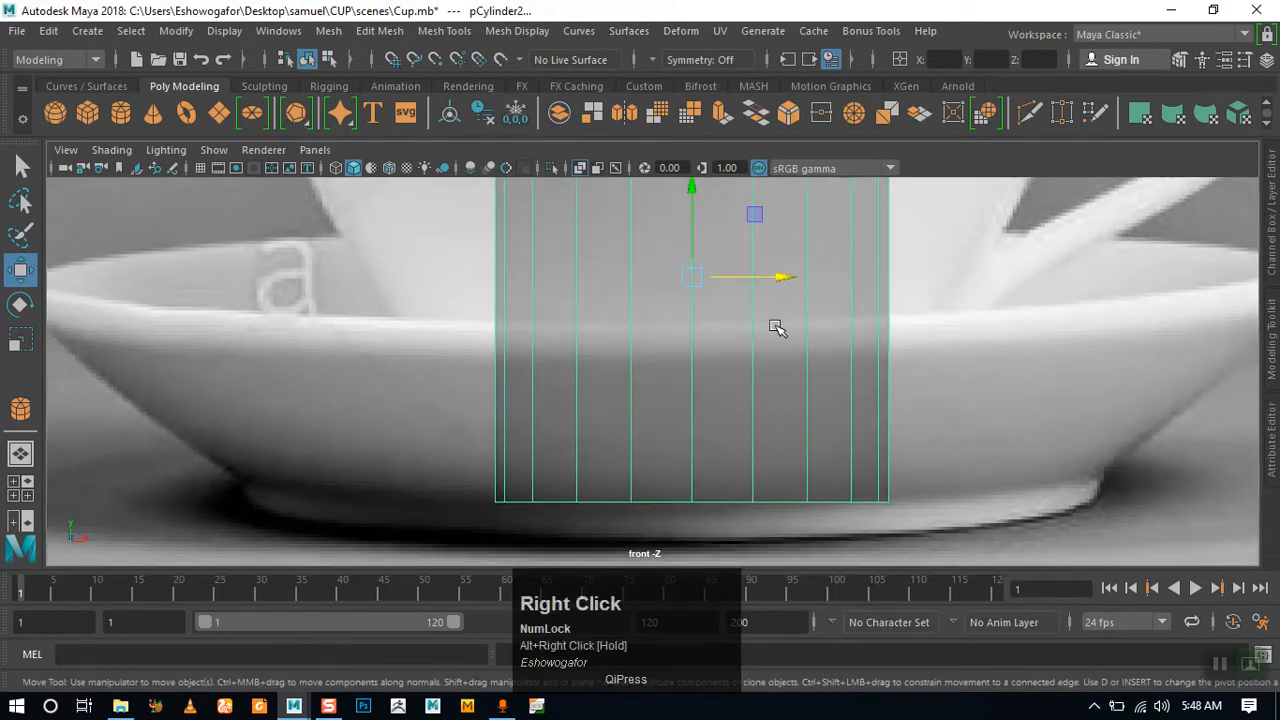
right_click_drag(774, 323, 760, 332, "alt")
mouse_move(760, 332)
middle_mouse_down("alt")
mouse_move(730, 349)
mouse_move(771, 329)
middle_mouse_up("alt")
right_click_drag(771, 329, 686, 334, "alt")
middle_click_drag(686, 334, 654, 331, "alt")
right_click(612, 285)
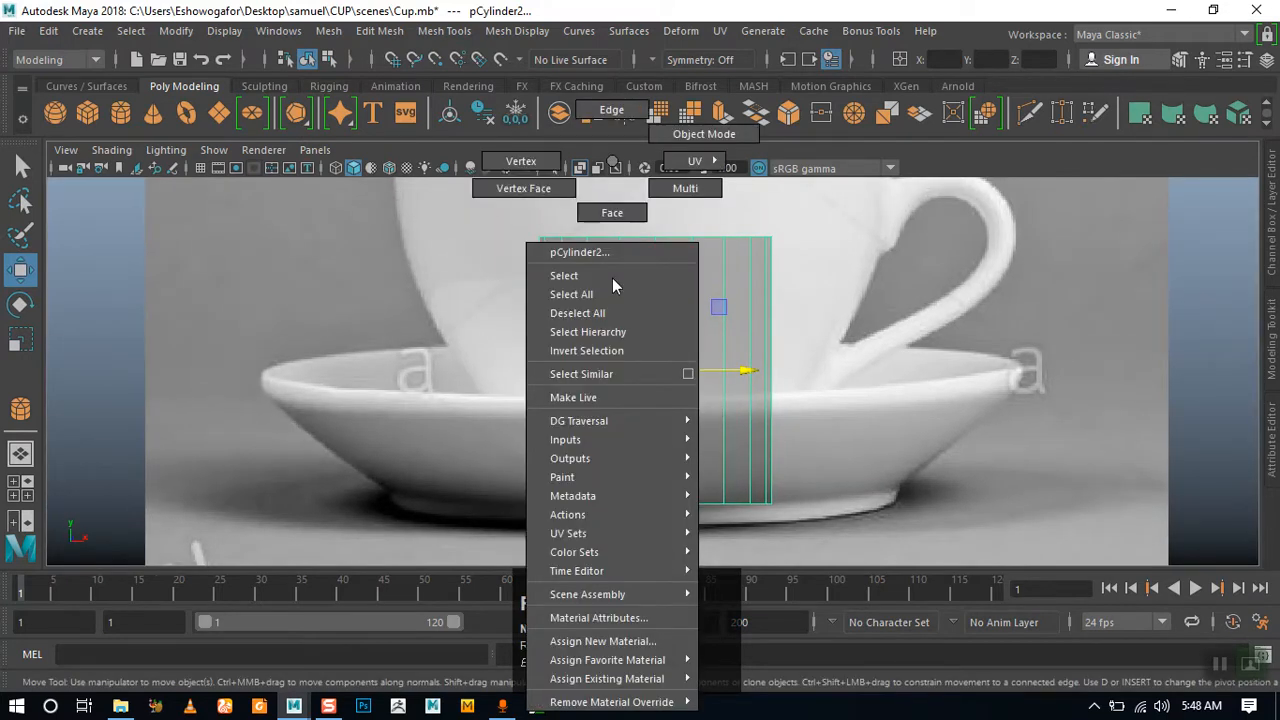
right_click_drag(612, 278, 535, 172)
left_click_drag(475, 212, 897, 283)
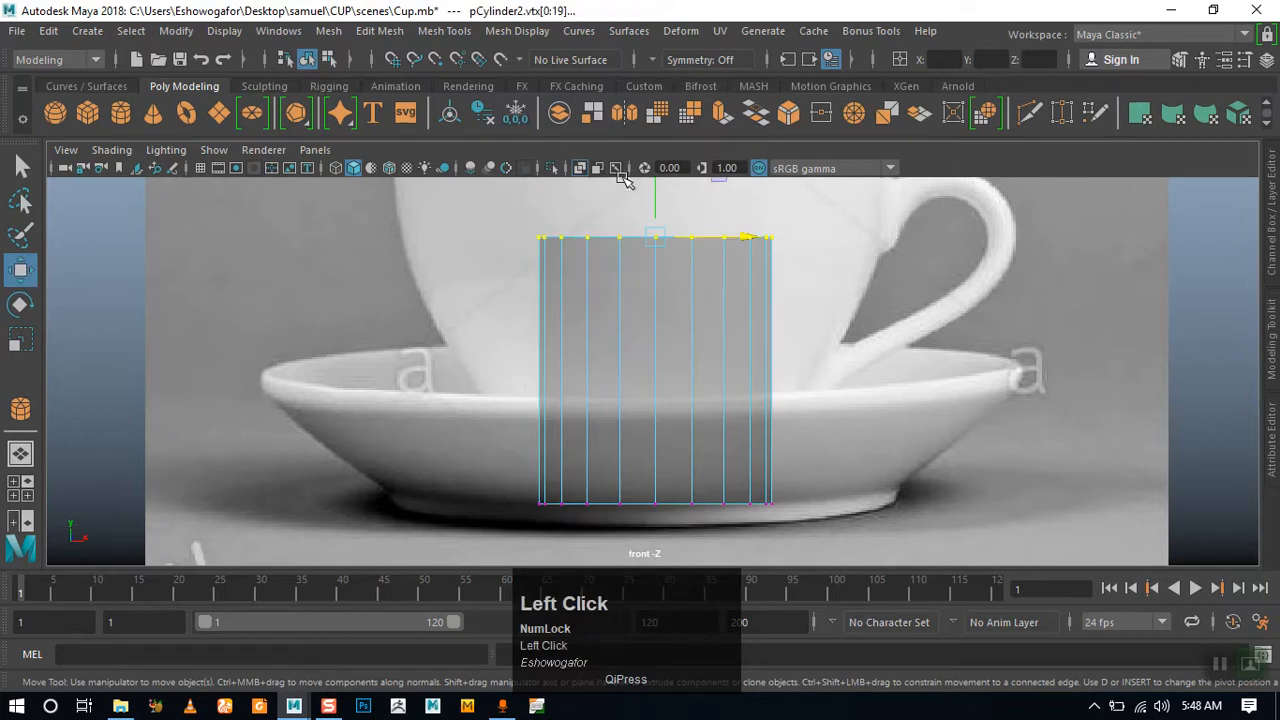
left_click_drag(654, 190, 614, 346)
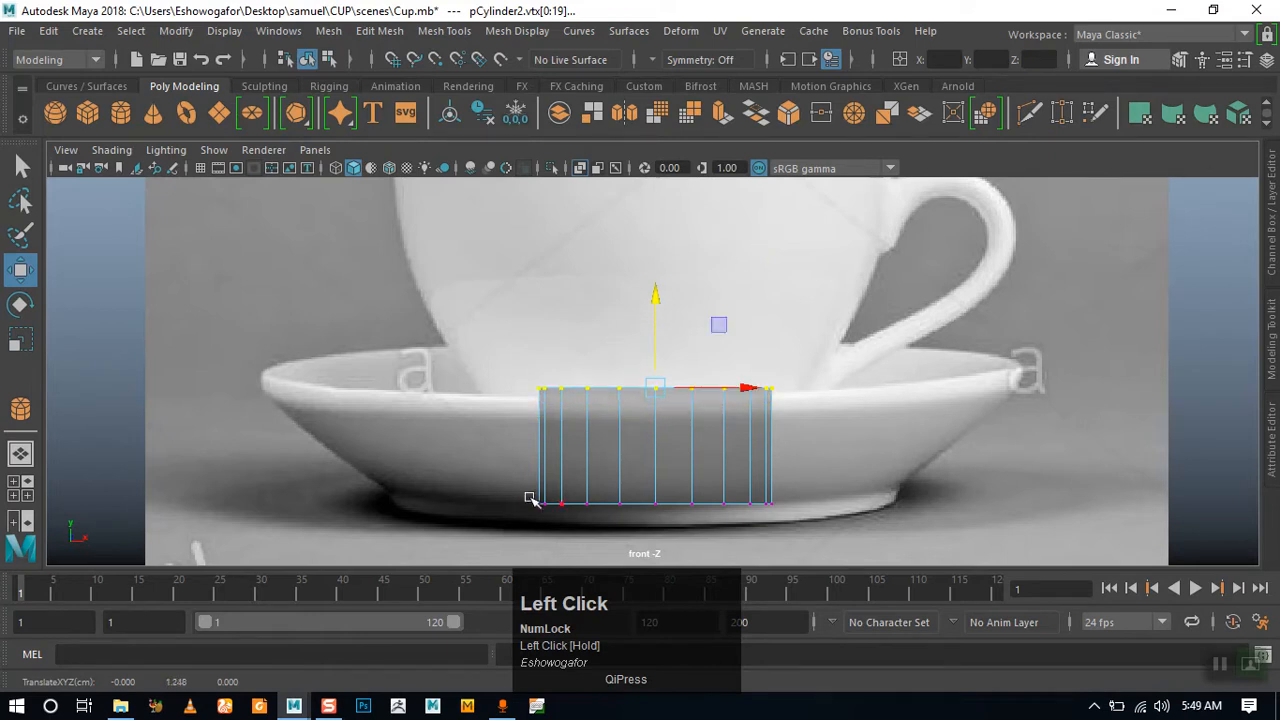
Lower the bottom ring of vertices to the saucer's lowest edge and select all of the cylinder's vertices
left_click_drag(452, 478, 895, 563)
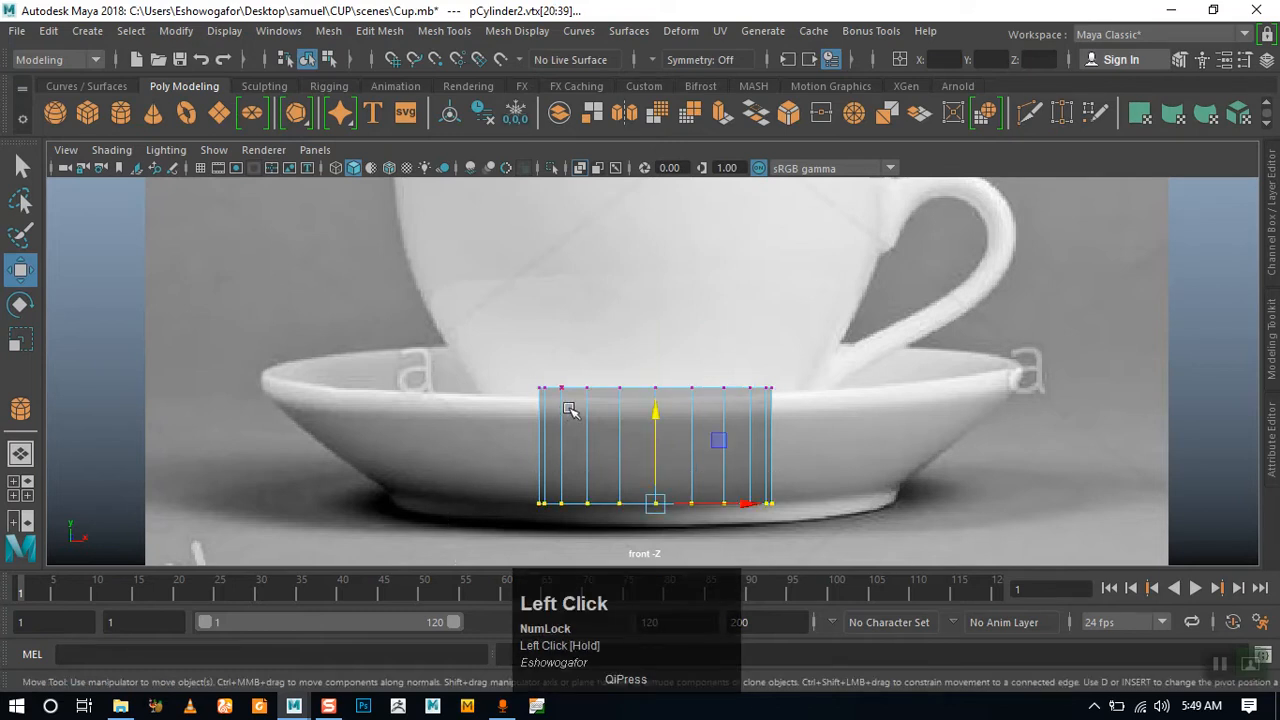
left_click_drag(651, 416, 658, 441)
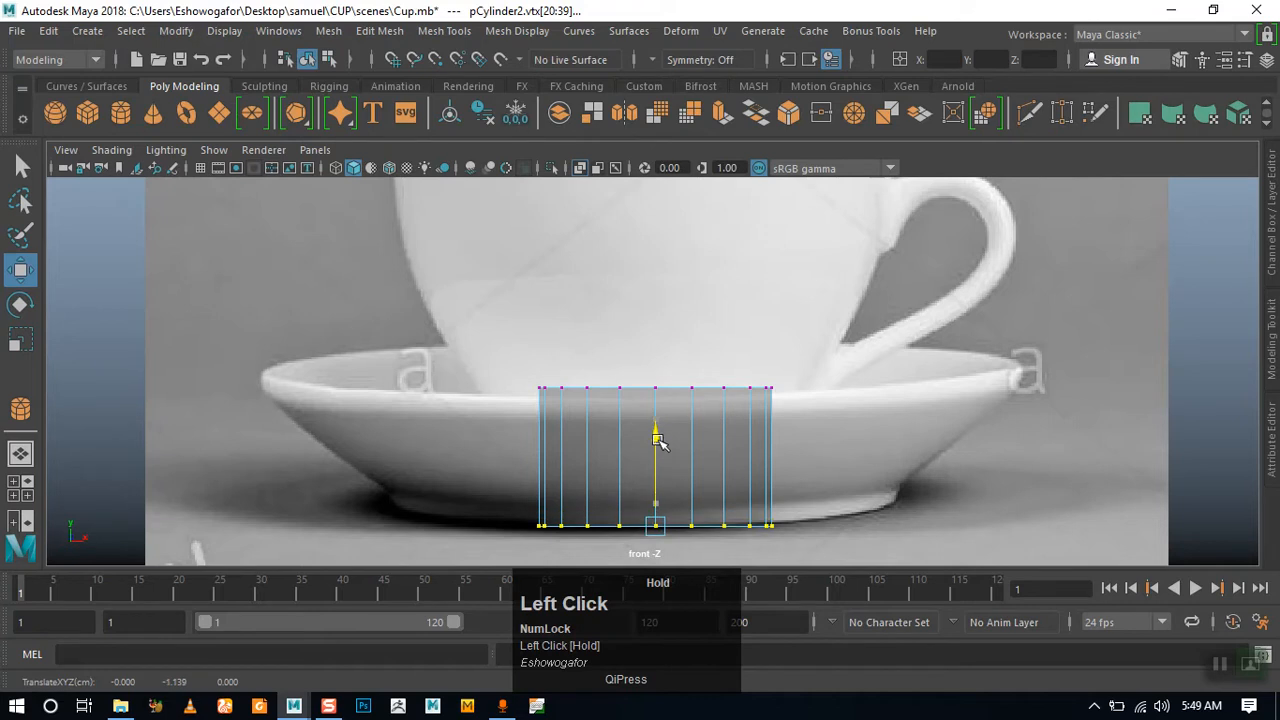
left_click_drag(655, 440, 656, 441)
left_click_drag(505, 382, 806, 551)
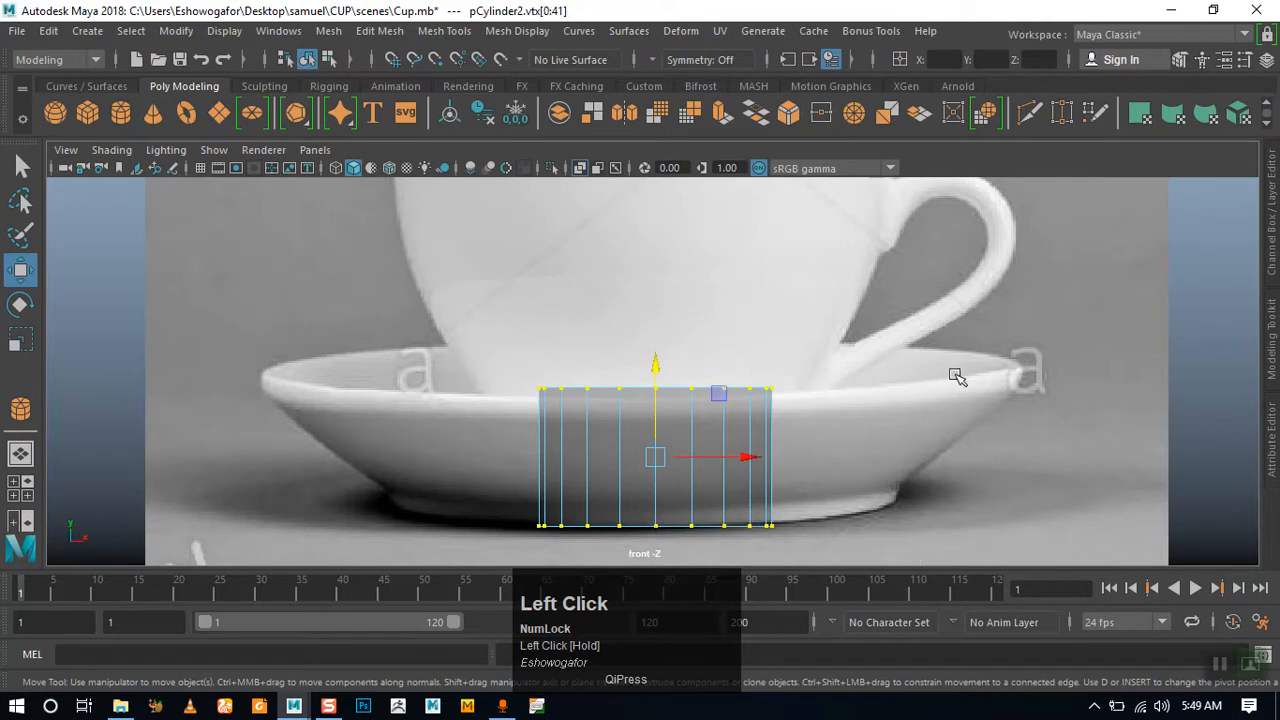
Try scaling all the selected vertices uniformly in the front view
key("r")
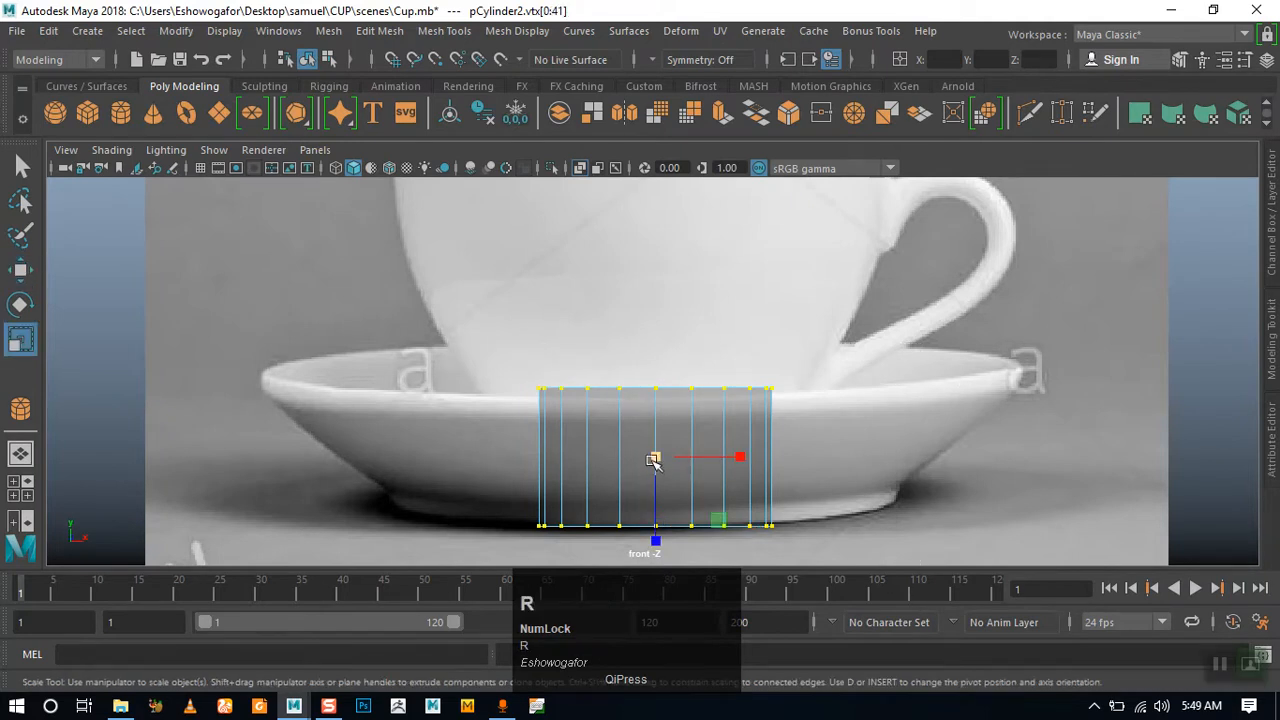
left_click_drag(652, 458, 1080, 410)
key("ctrl+z")
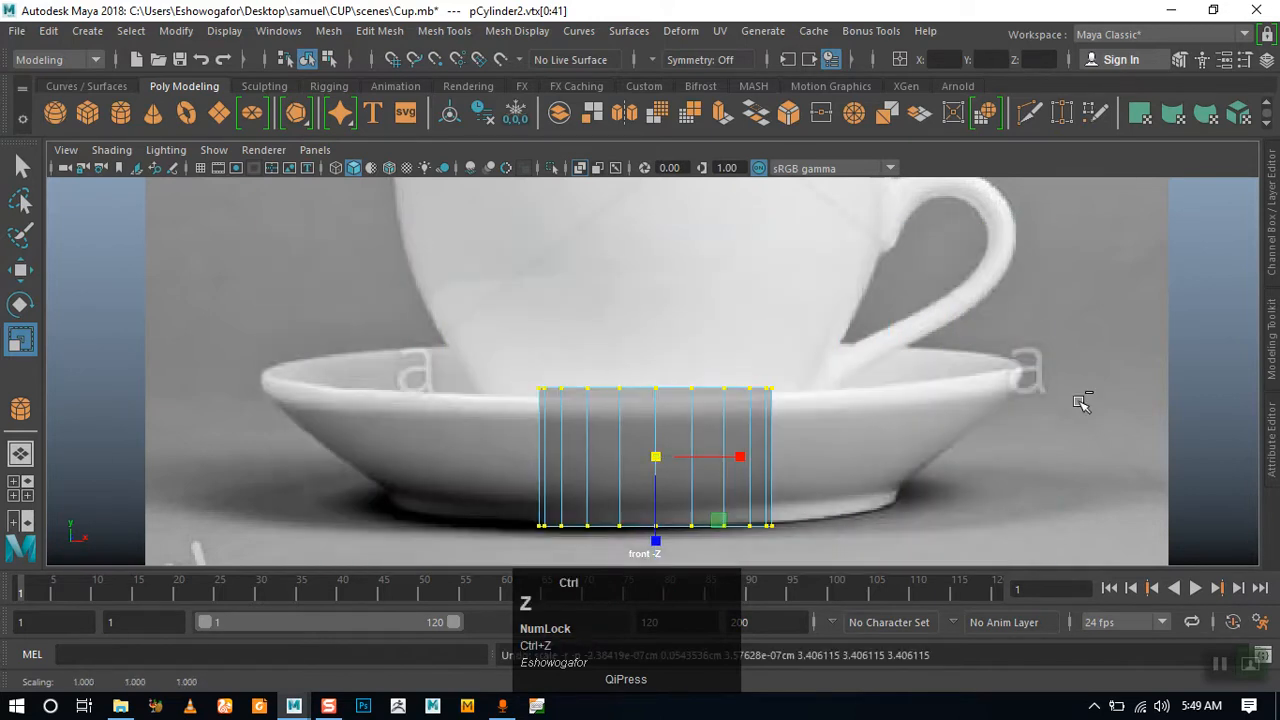
Try stretching the selected vertices along each single horizontal axis in the perspective view
key("space")
left_click_drag(1086, 289, 923, 450, "alt")
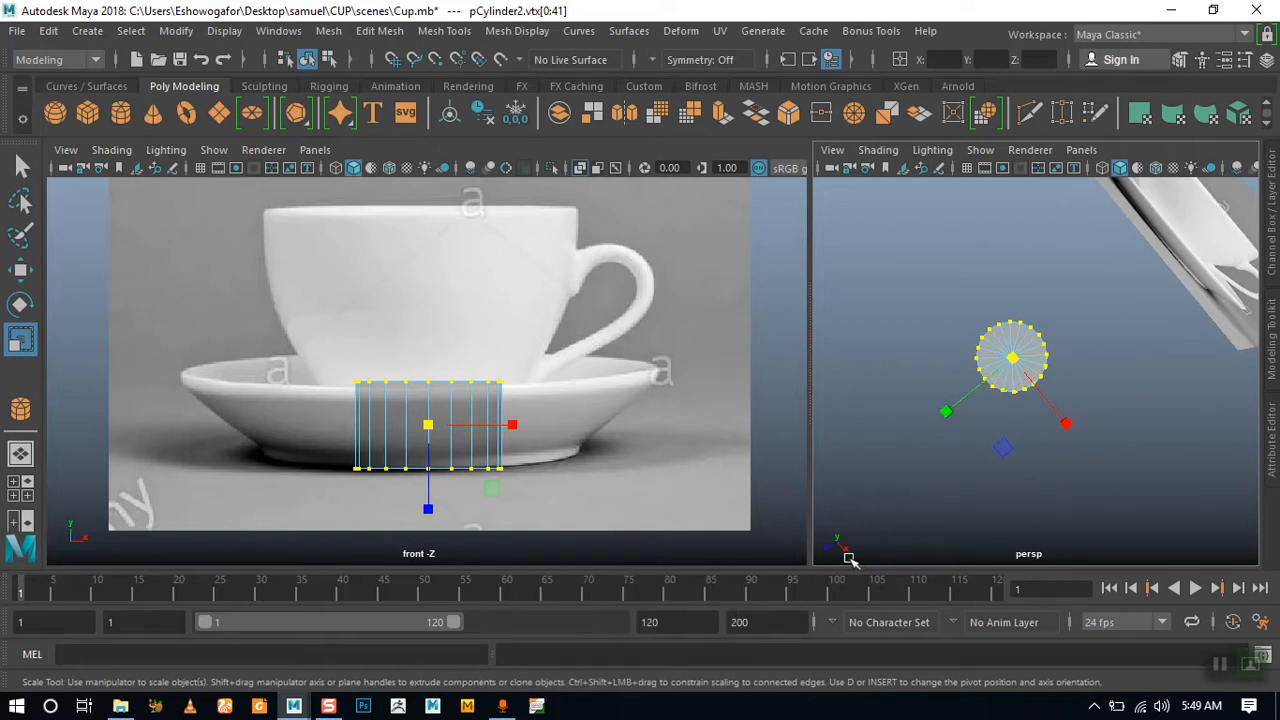
left_click_drag(945, 412, 835, 497)
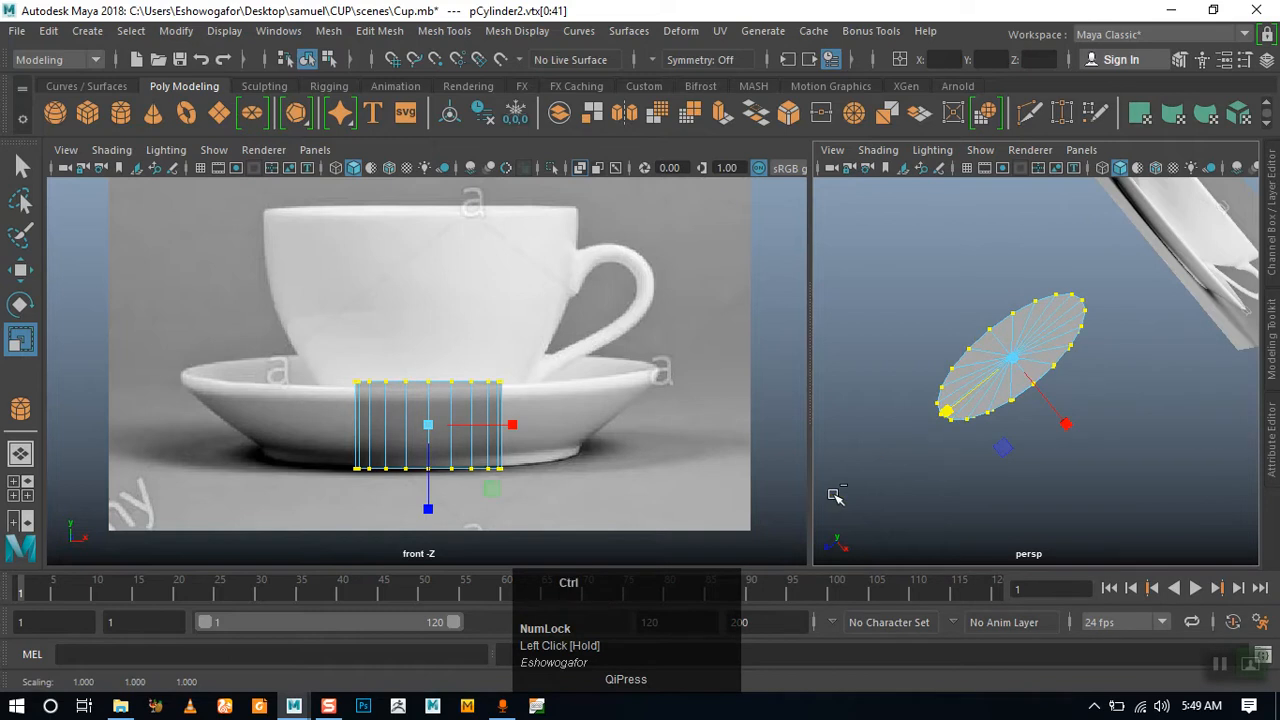
key("ctrl+z")
left_click_drag(1064, 423, 1169, 511)
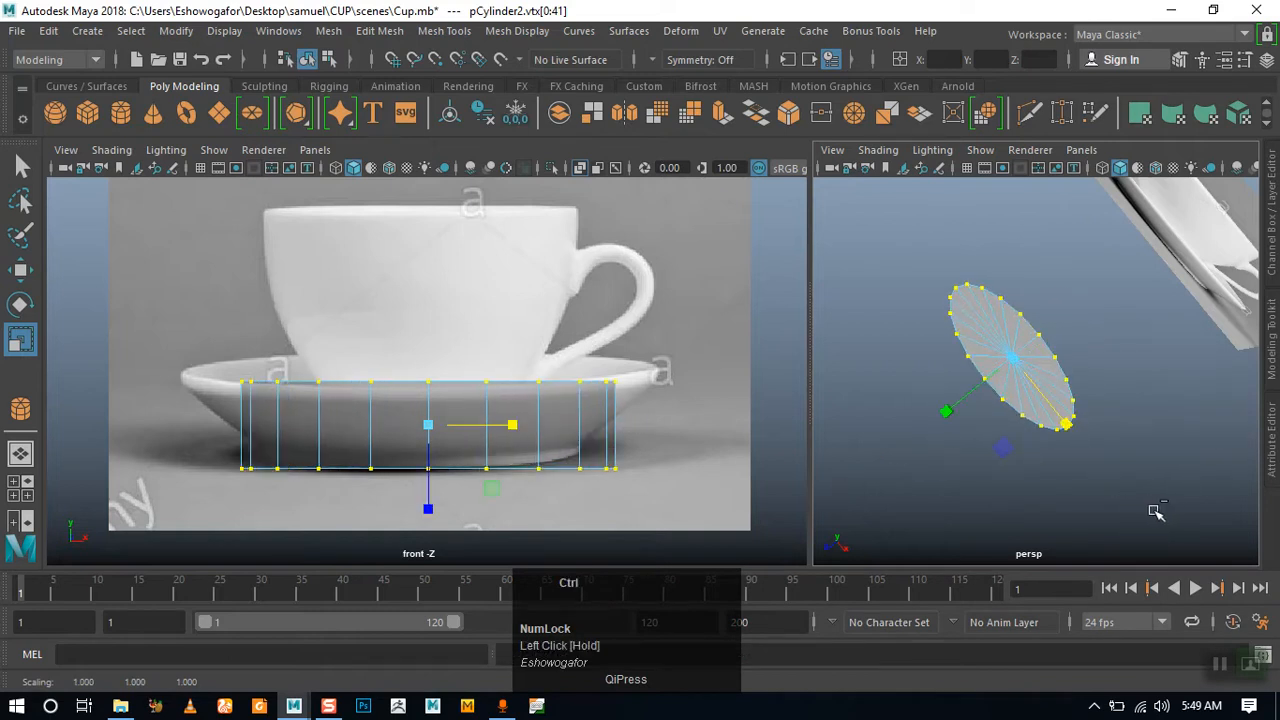
key("ctrl+z")
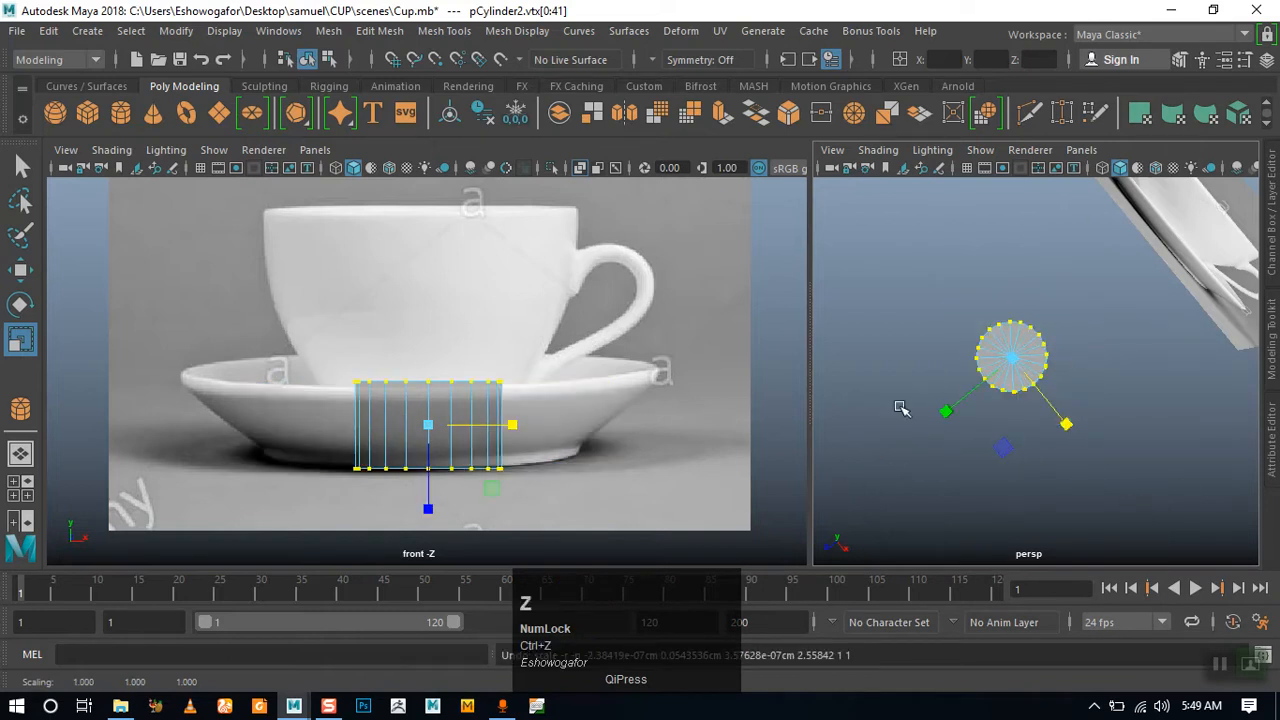
Scale all the vertices outward along both horizontal axes together until the cylinder is as wide as the saucer's rim
left_click(1003, 448)
left_click_drag(1004, 449, 1026, 530, "alt")
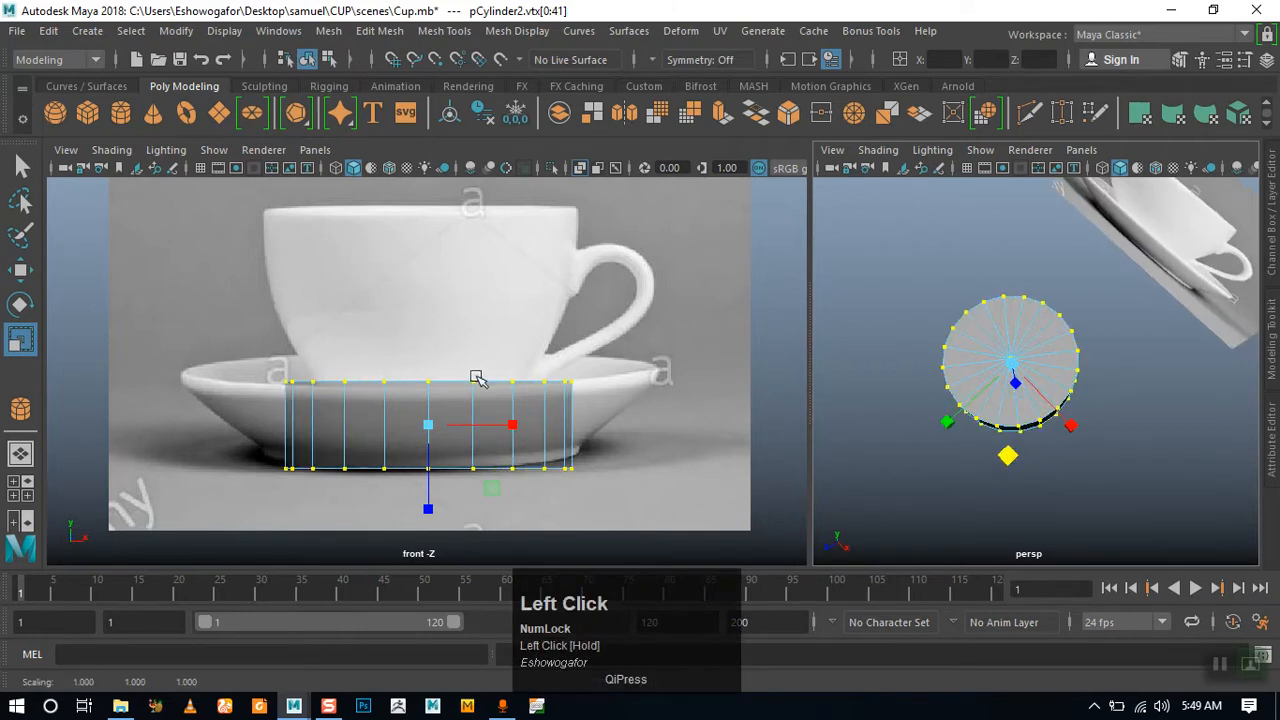
middle_click_drag(860, 378, 1003, 477)
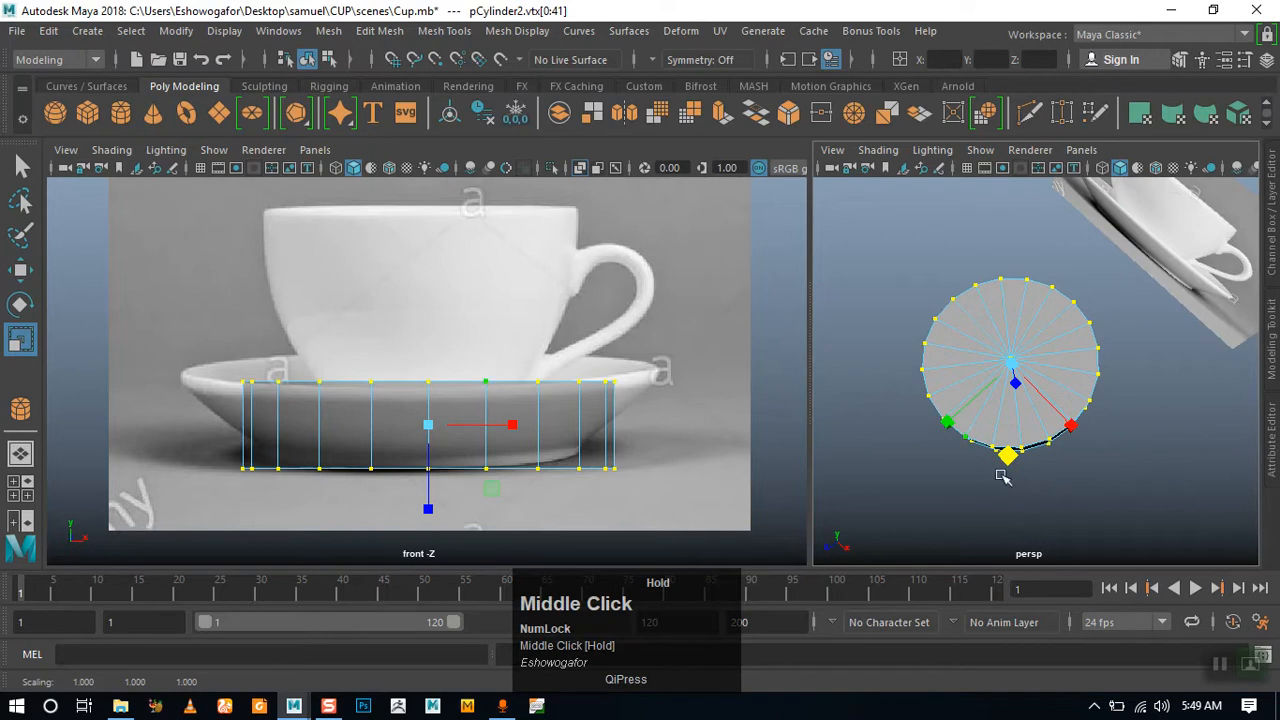
left_click_drag(1008, 462, 1009, 474)
Return to object mode and shift the cylinder sideways to a Translate X of about -0.23 to align with the saucer's rim
key("space")
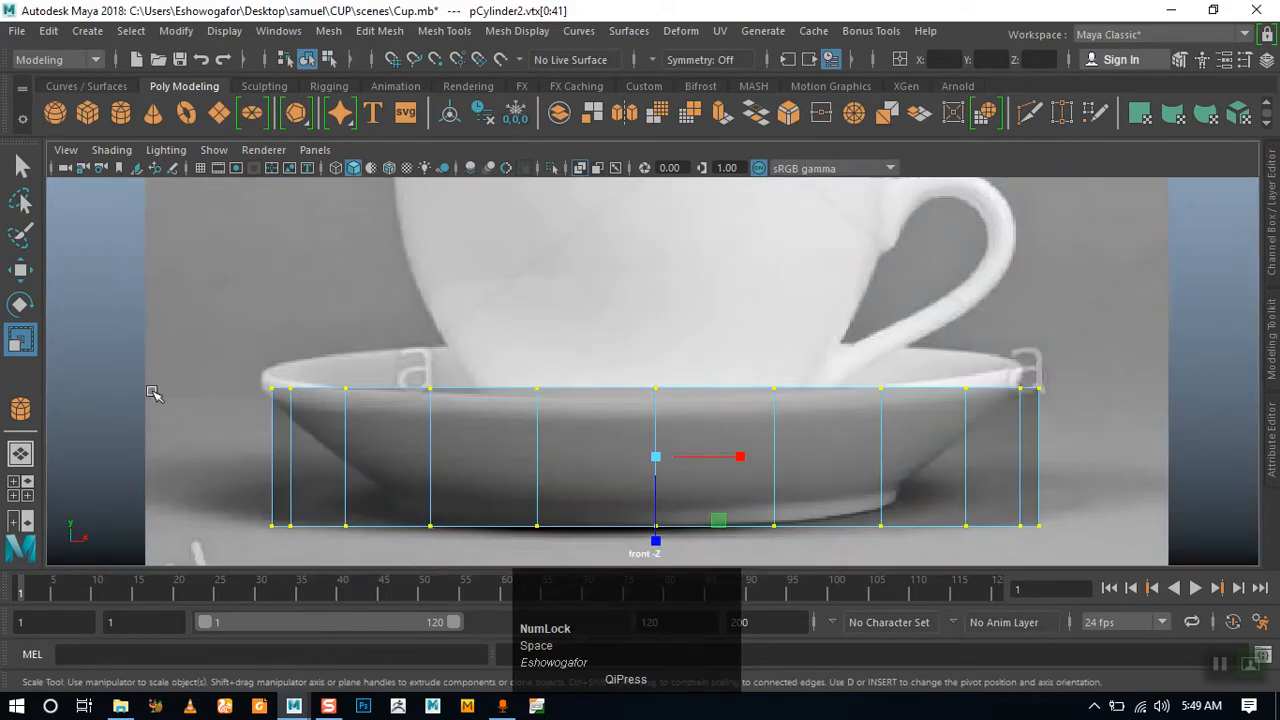
left_click(20, 270)
right_click_drag(451, 449, 544, 134)
left_click_drag(714, 372, 701, 374)
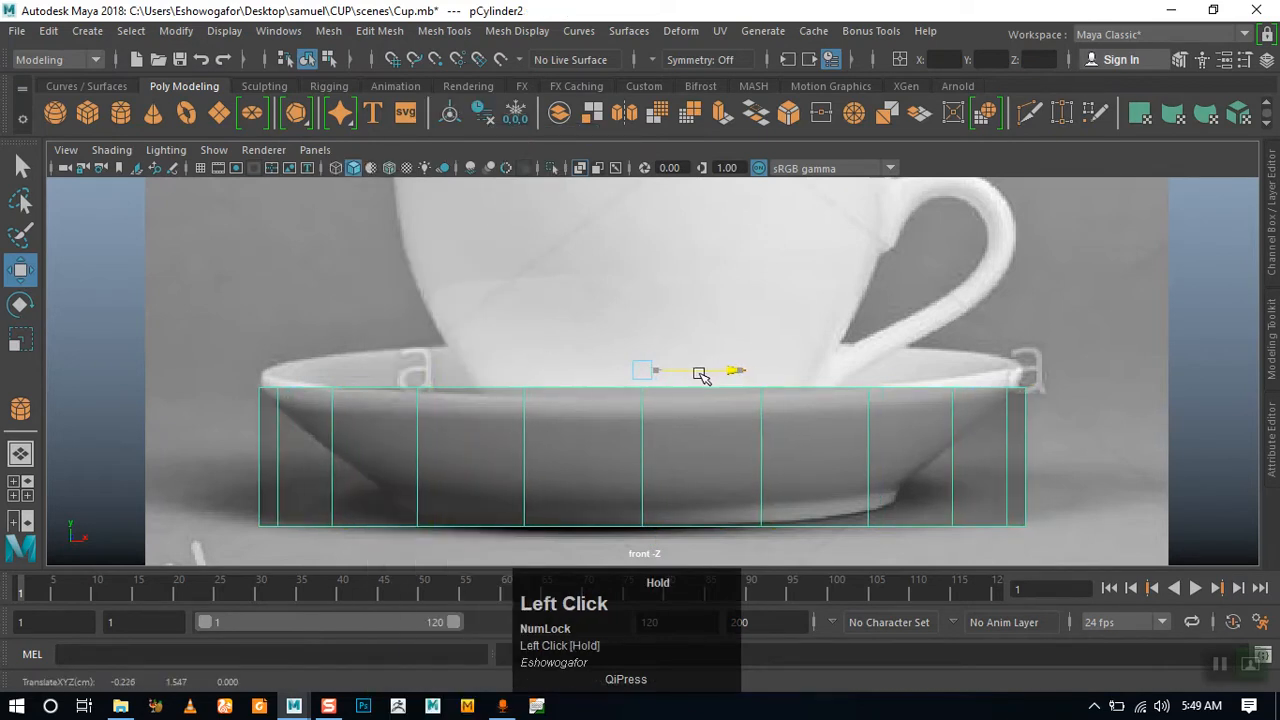
middle_click_drag(700, 374, 707, 420, "alt")
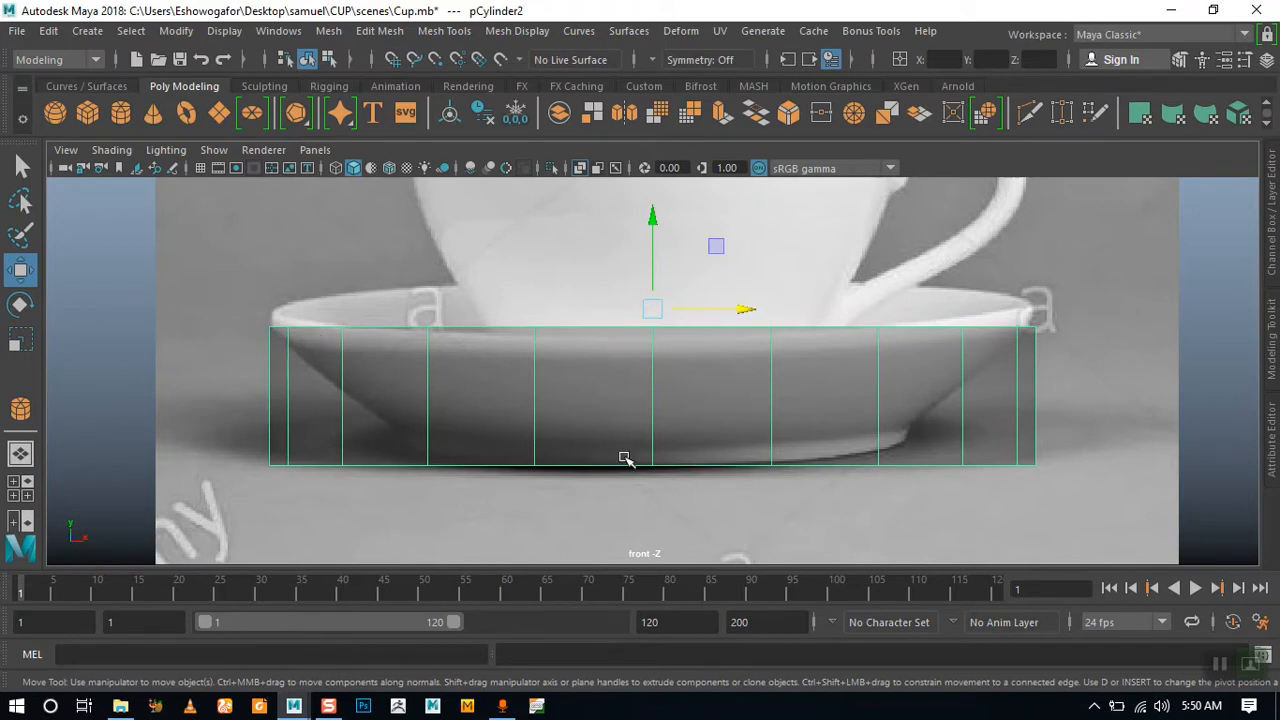
Select the cylinder's bottom ring of vertices and scale it inward to the width of the saucer's foot
right_click_drag(652, 459, 425, 303)
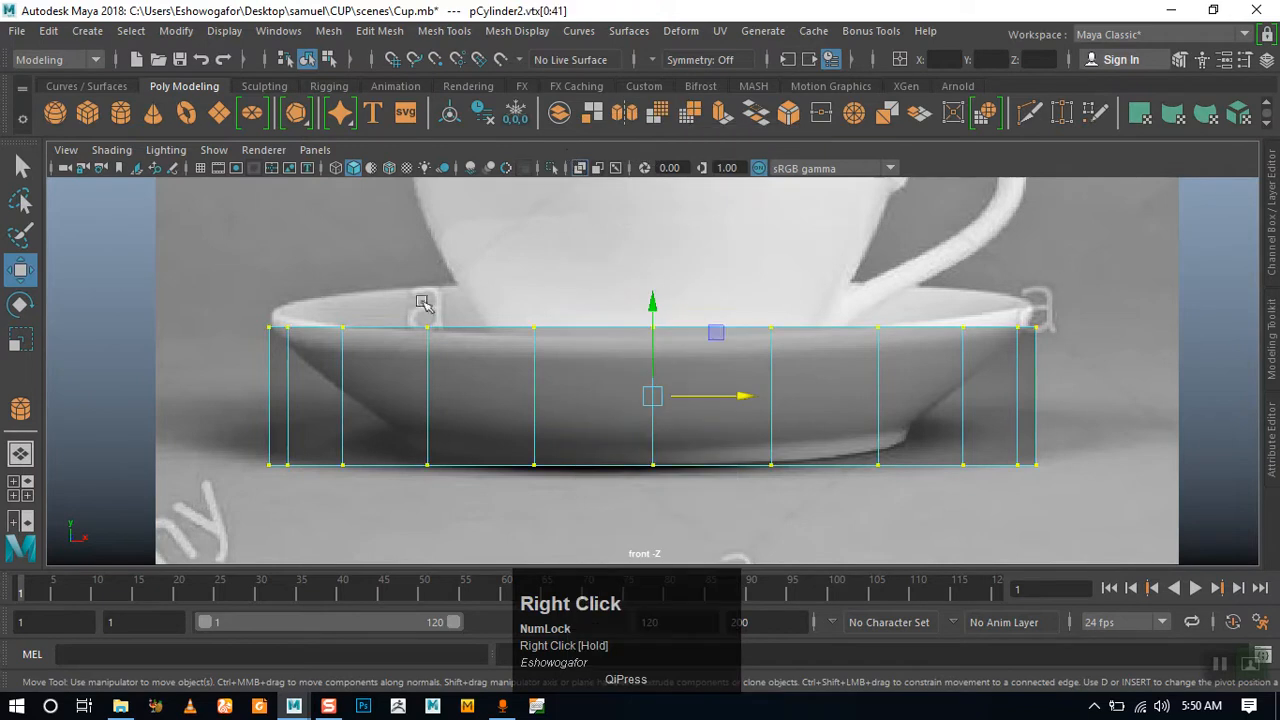
left_click_drag(218, 427, 1129, 514)
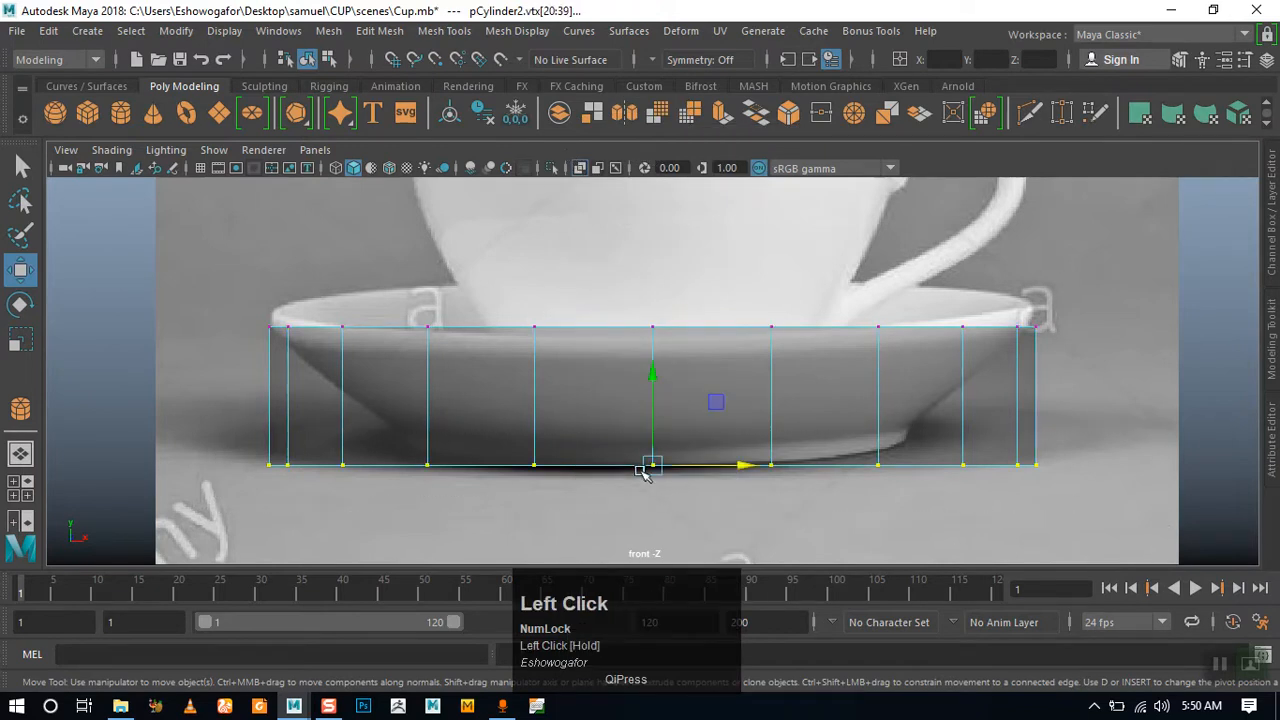
left_click(21, 344)
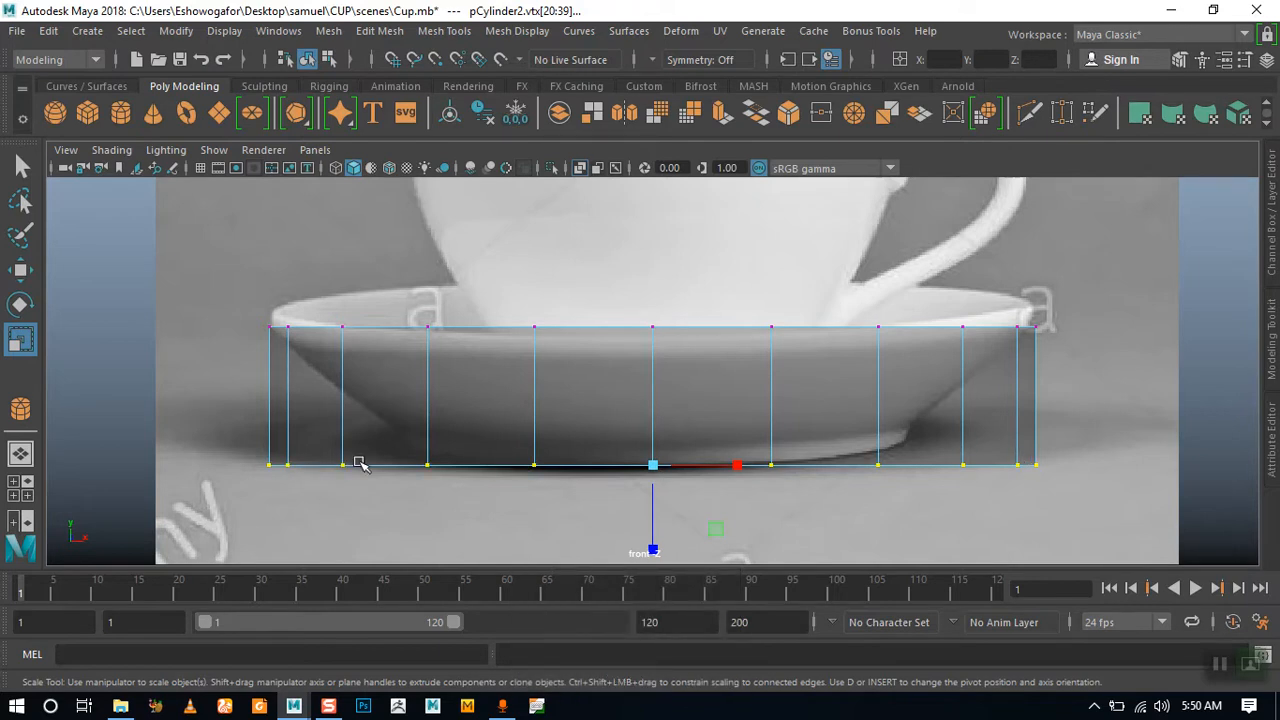
left_click_drag(650, 466, 460, 472)
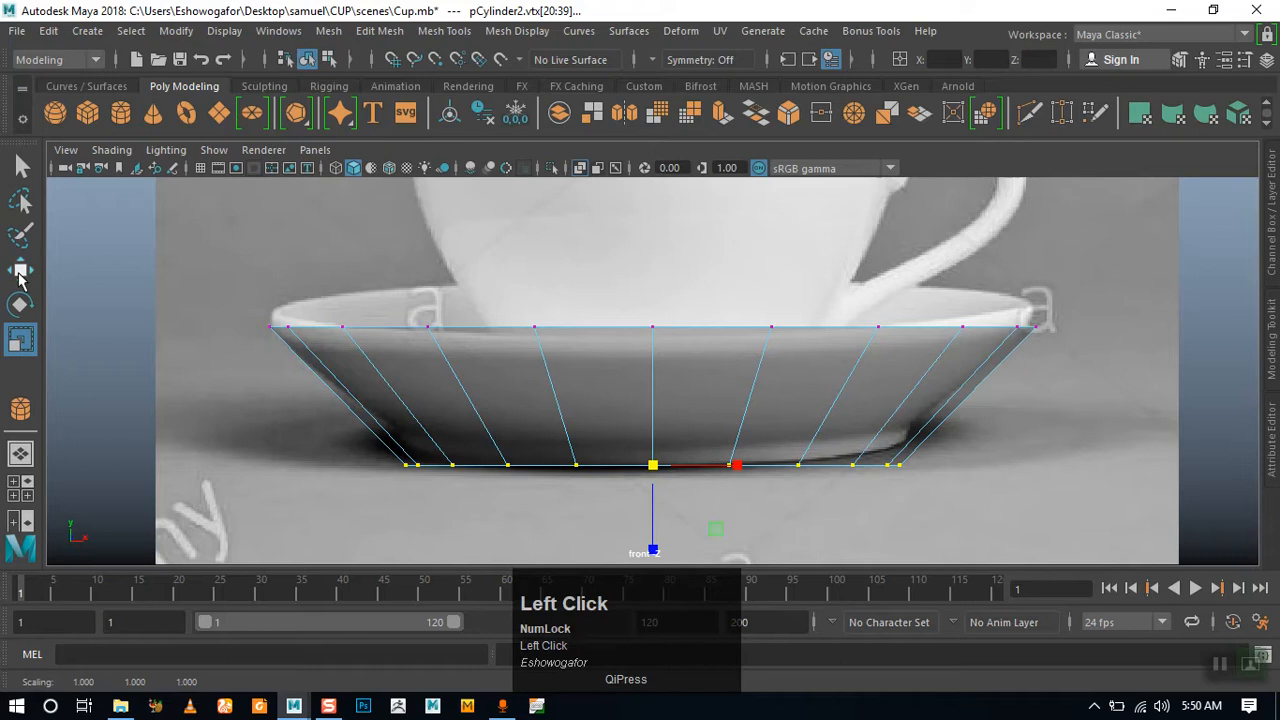
Raise the bottom ring to the side edge of the saucer's foot and widen it slightly to match the outline
left_click(20, 269)
left_click_drag(647, 400, 318, 371)
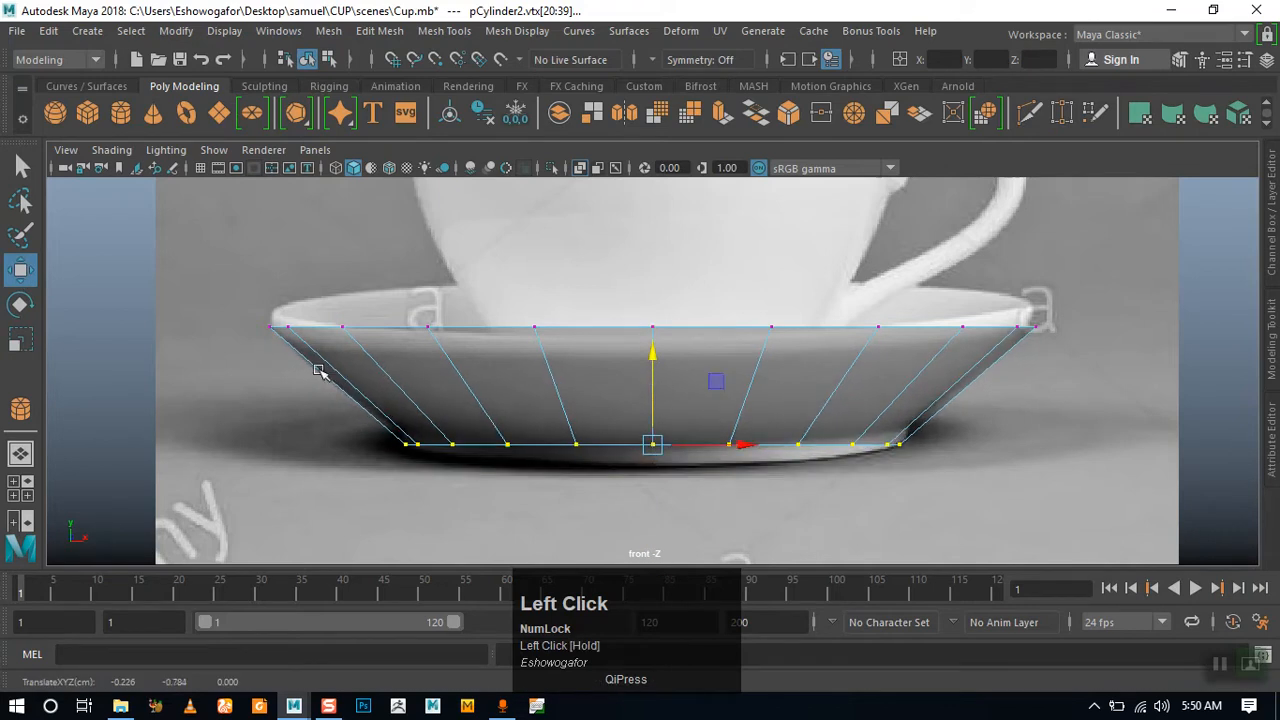
left_click(20, 340)
left_click_drag(655, 445, 753, 457)
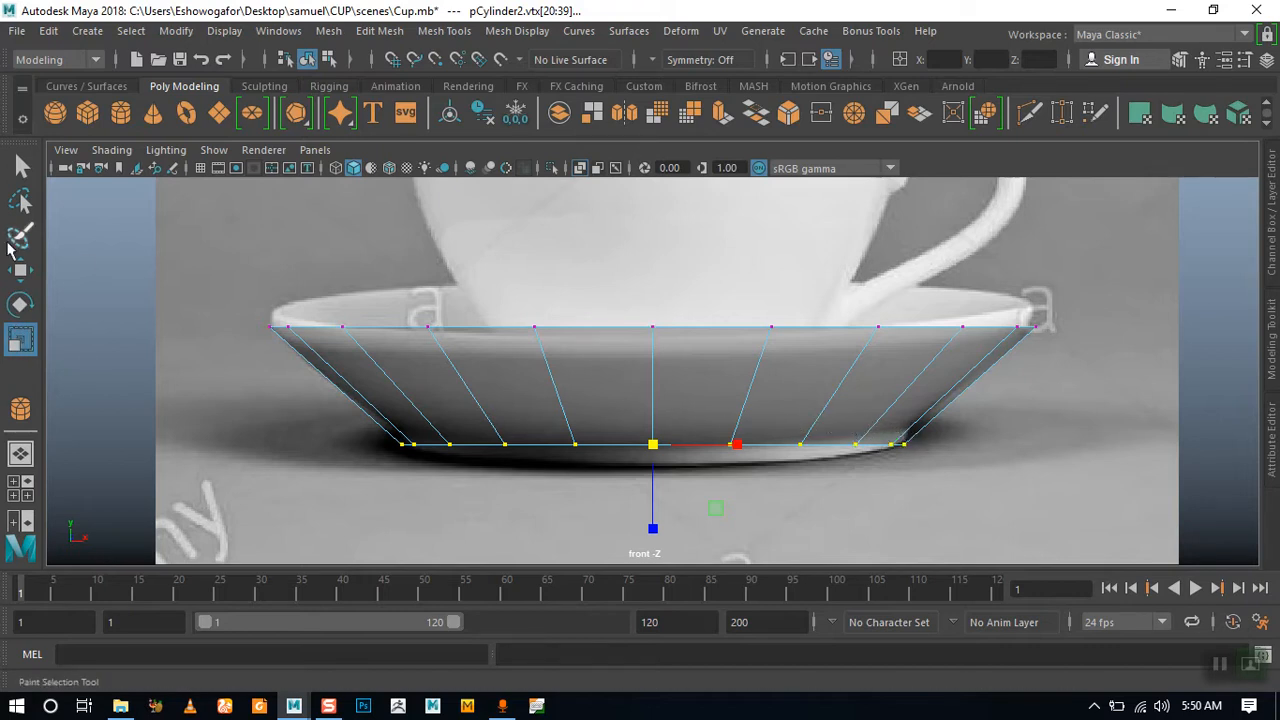
Insert a horizontal edge loop just above the cylinder's bottom edge with the Insert Edge Loop tool
left_click(438, 32)
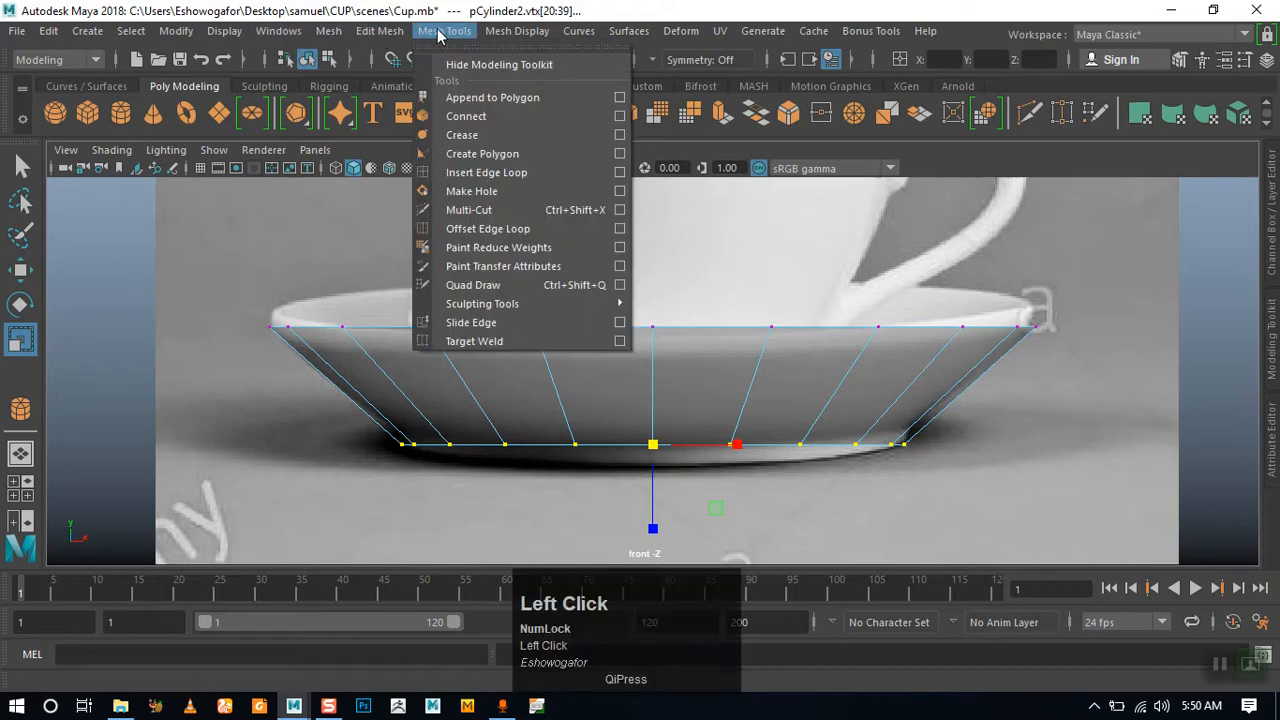
left_click(484, 173)
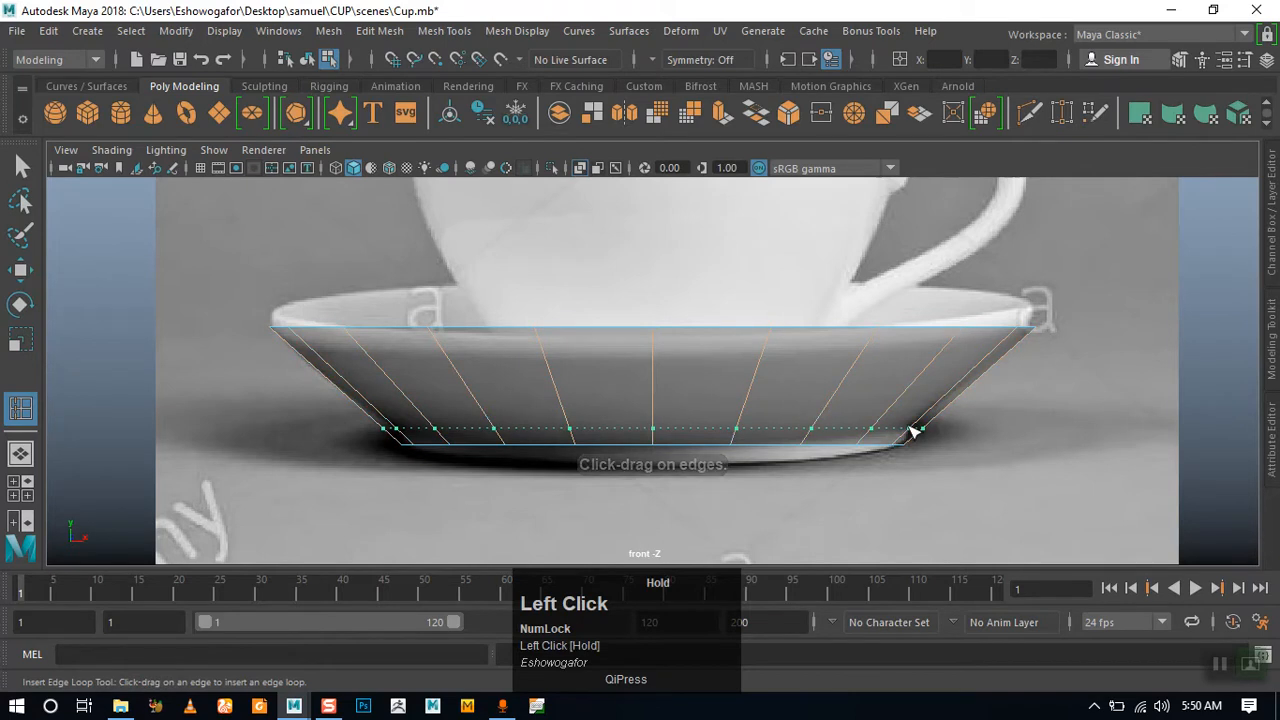
left_click_drag(912, 430, 906, 435)
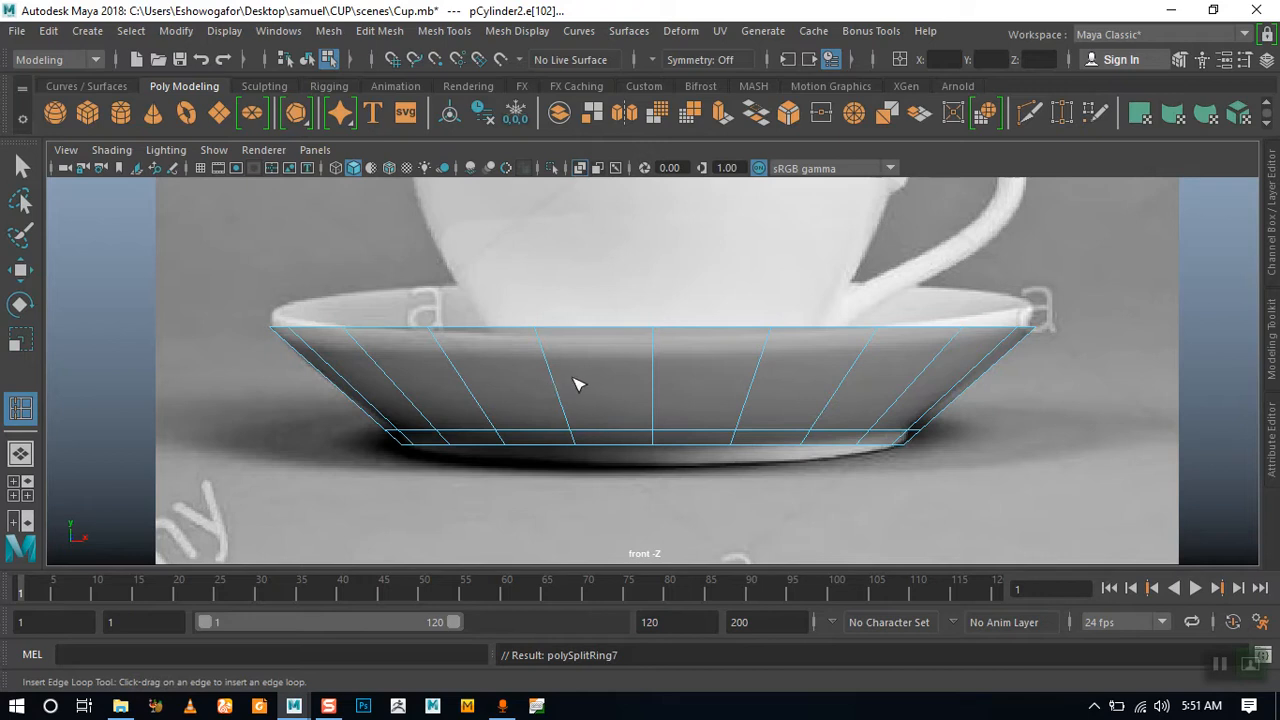
Select the new edge loop and scale it inward to follow the saucer's profile above the foot
left_click(22, 167)
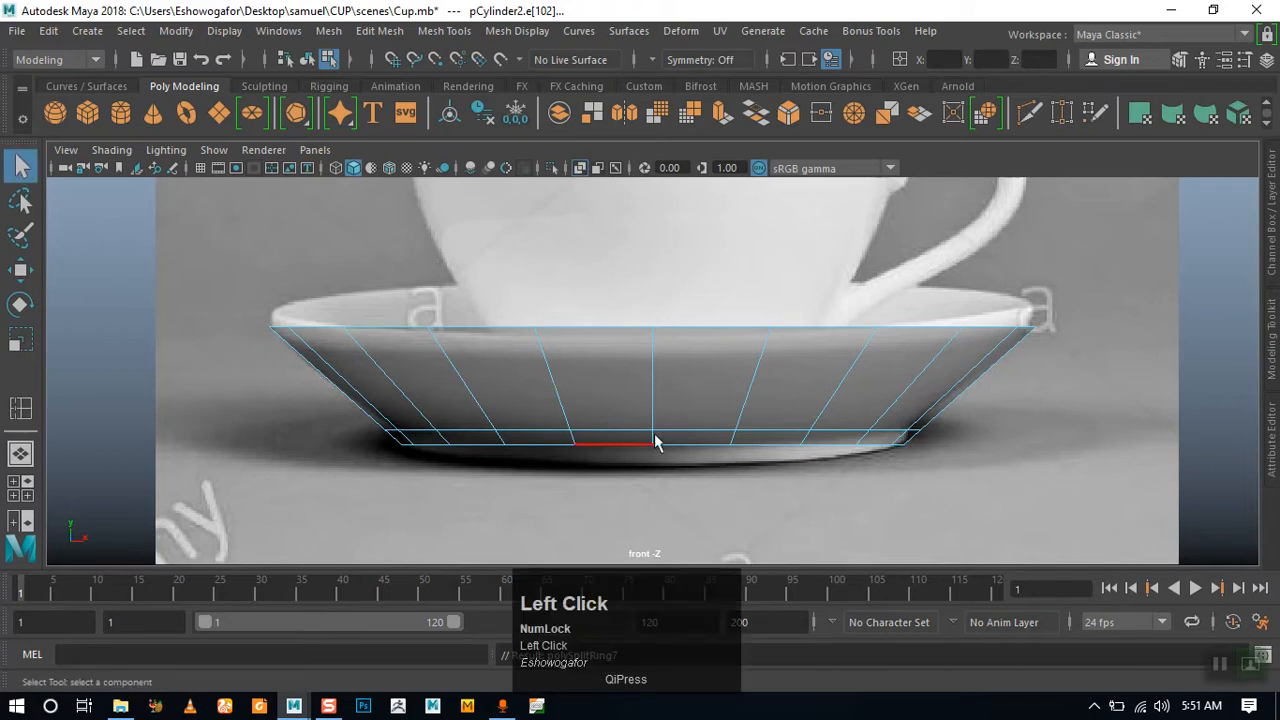
left_click(722, 433)
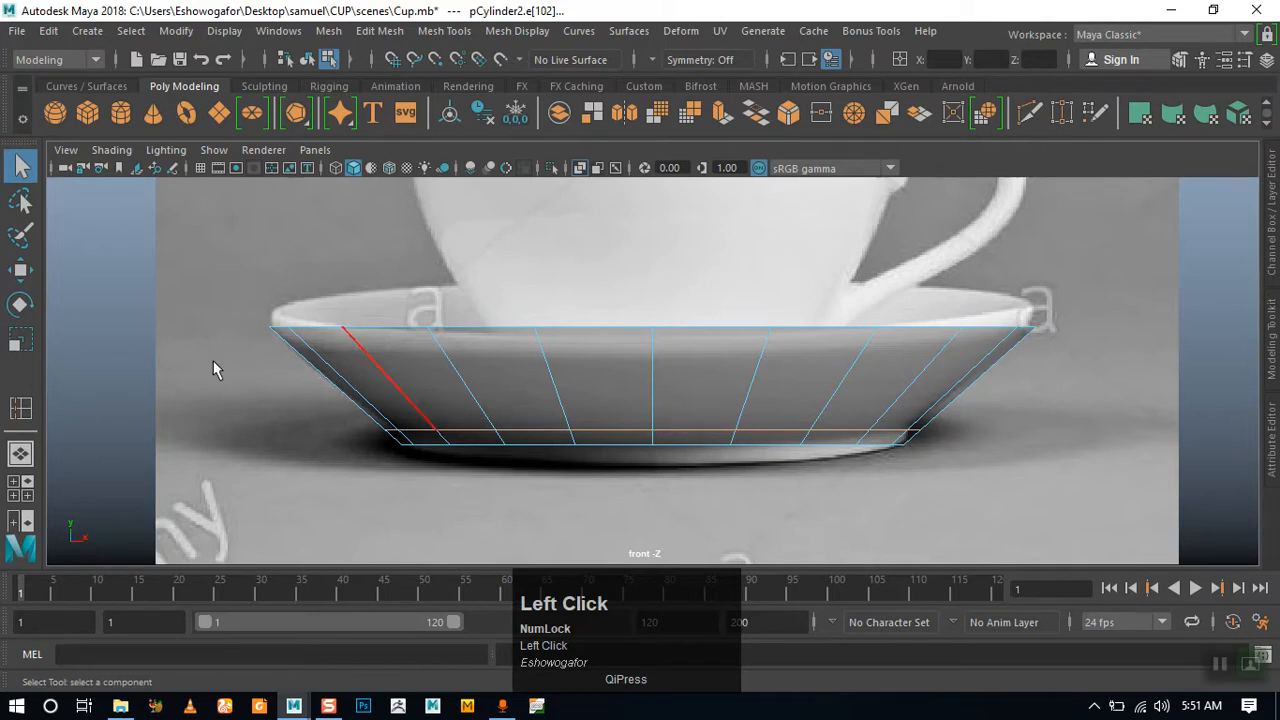
left_click(21, 340)
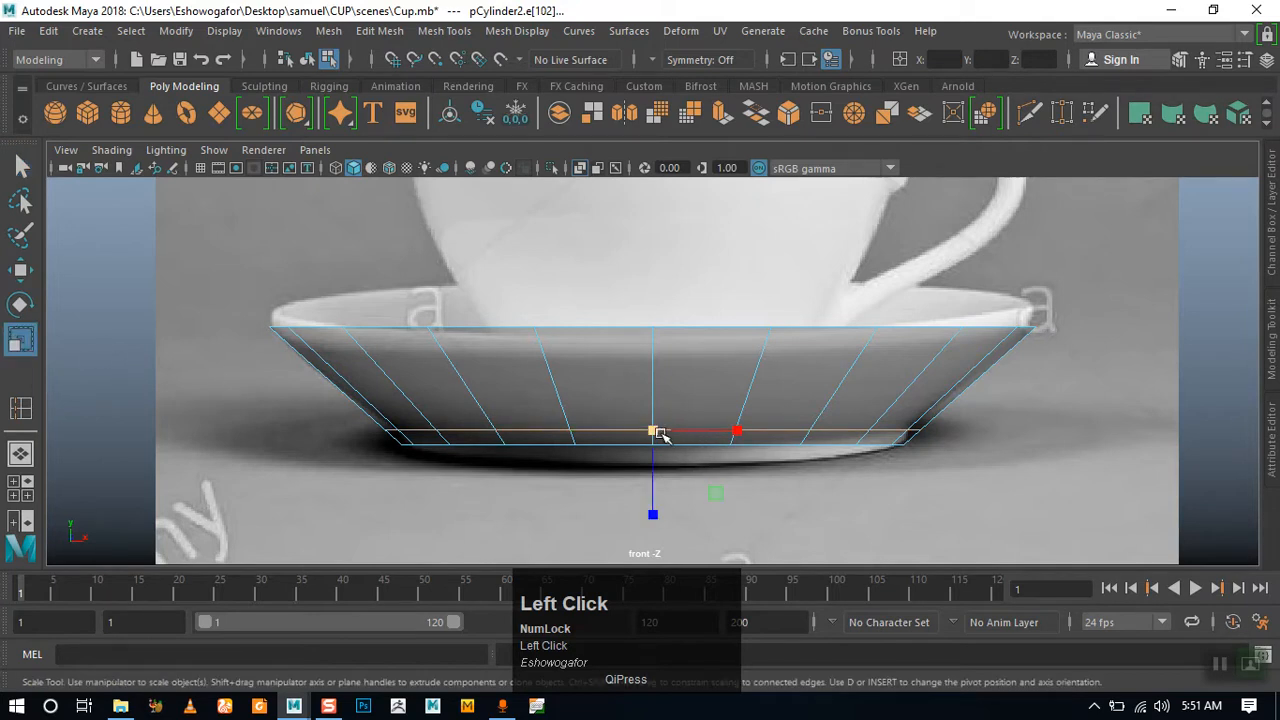
mouse_move(654, 433)
left_mouse_down()
mouse_move(603, 436)
mouse_move(640, 449)
left_mouse_up()
Raise the selected edge loop slightly to match the corner where the saucer's wall meets its foot
left_click_drag(802, 471, 914, 409, "alt")
middle_click_drag(914, 409, 580, 320, "alt")
right_click_drag(580, 320, 714, 331, "alt")
middle_click_drag(714, 331, 766, 389, "alt")
left_click(27, 280)
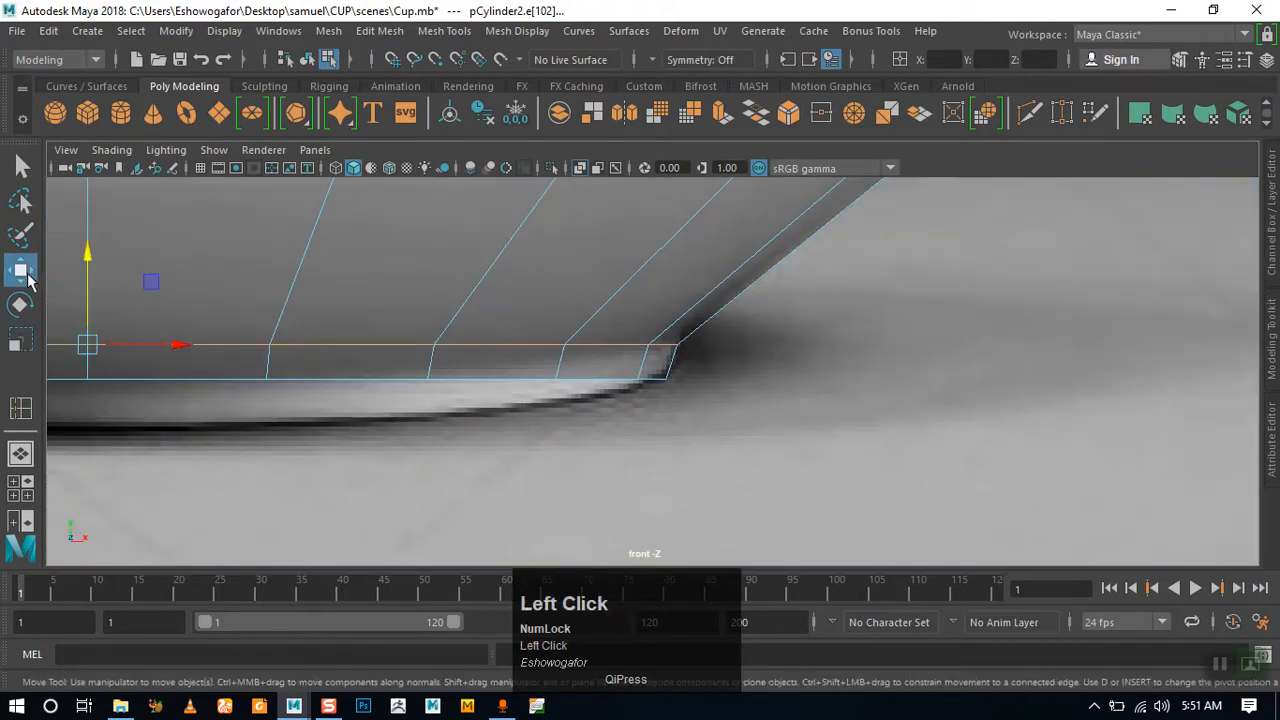
mouse_move(100, 277)
left_mouse_down()
mouse_move(94, 260)
mouse_move(106, 257)
mouse_move(123, 277)
left_mouse_up()
left_click(305, 378)
middle_click_drag(305, 378, 680, 410, "alt")
right_click_drag(680, 410, 580, 351, "alt")
middle_click_drag(580, 351, 580, 372, "alt")
right_click_drag(579, 372, 723, 400, "alt")
middle_click_drag(723, 400, 977, 453, "alt")
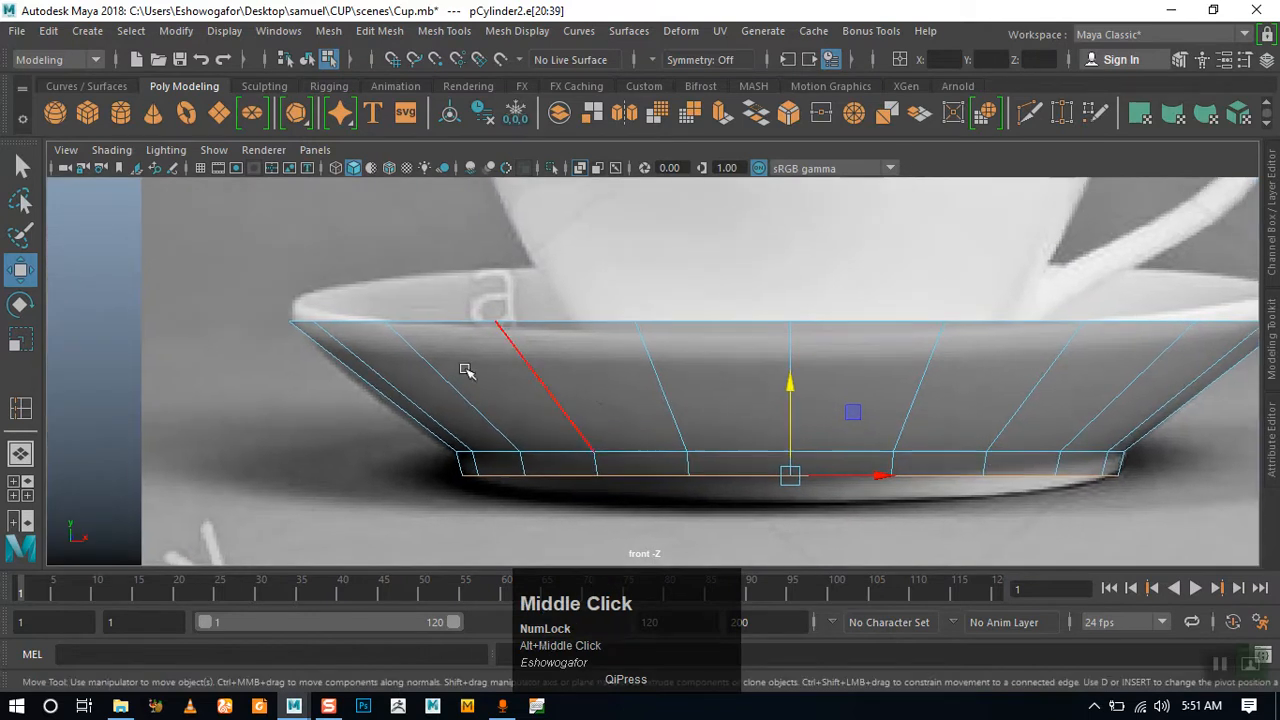
left_click(510, 322)
mouse_move(790, 229)
left_mouse_down("ctrl")
mouse_move(797, 354)
mouse_move(792, 230)
left_mouse_up("ctrl")
key("ctrl+z")
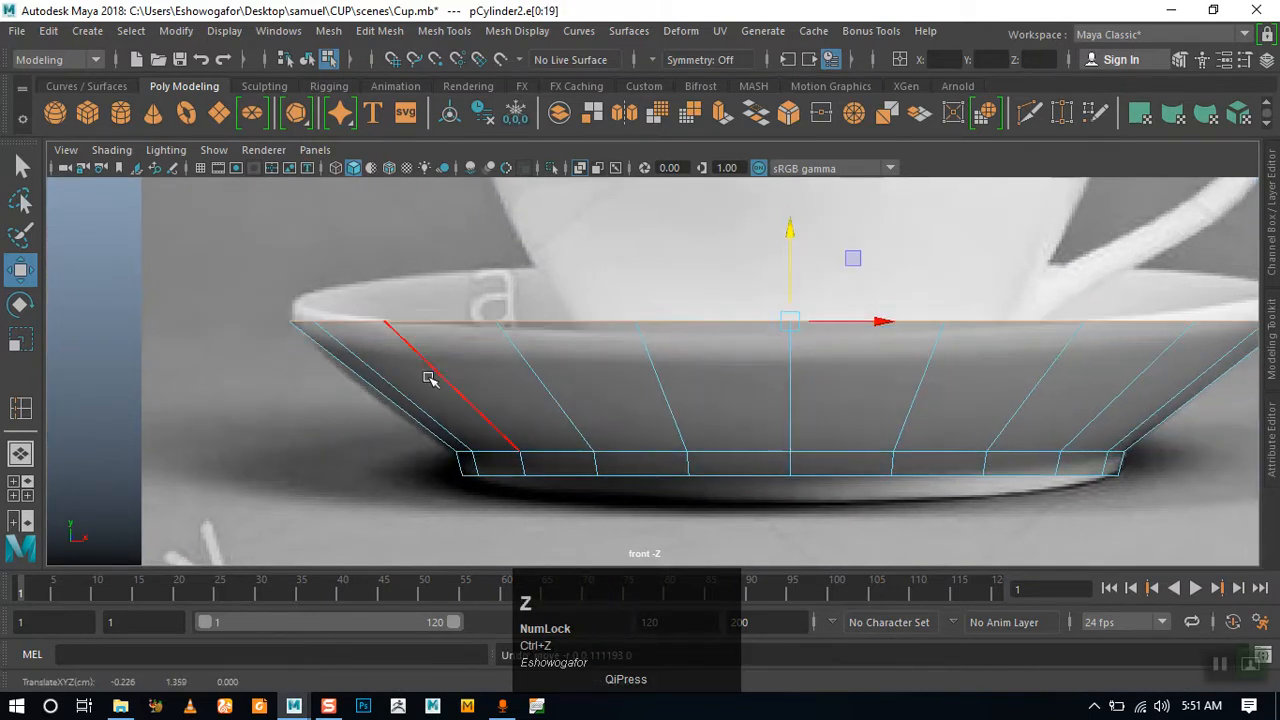
Insert a horizontal edge loop about midway up the saucer's sloping wall with the Insert Edge Loop tool
left_click(20, 408)
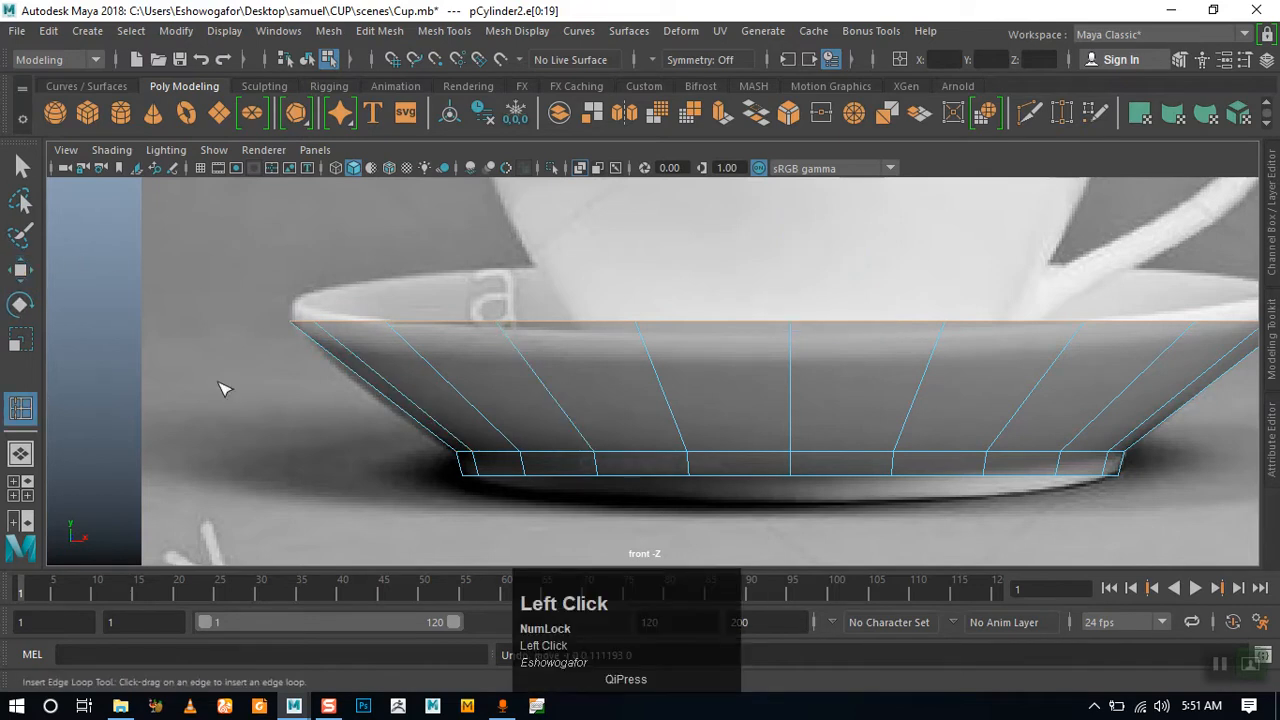
left_click(408, 397)
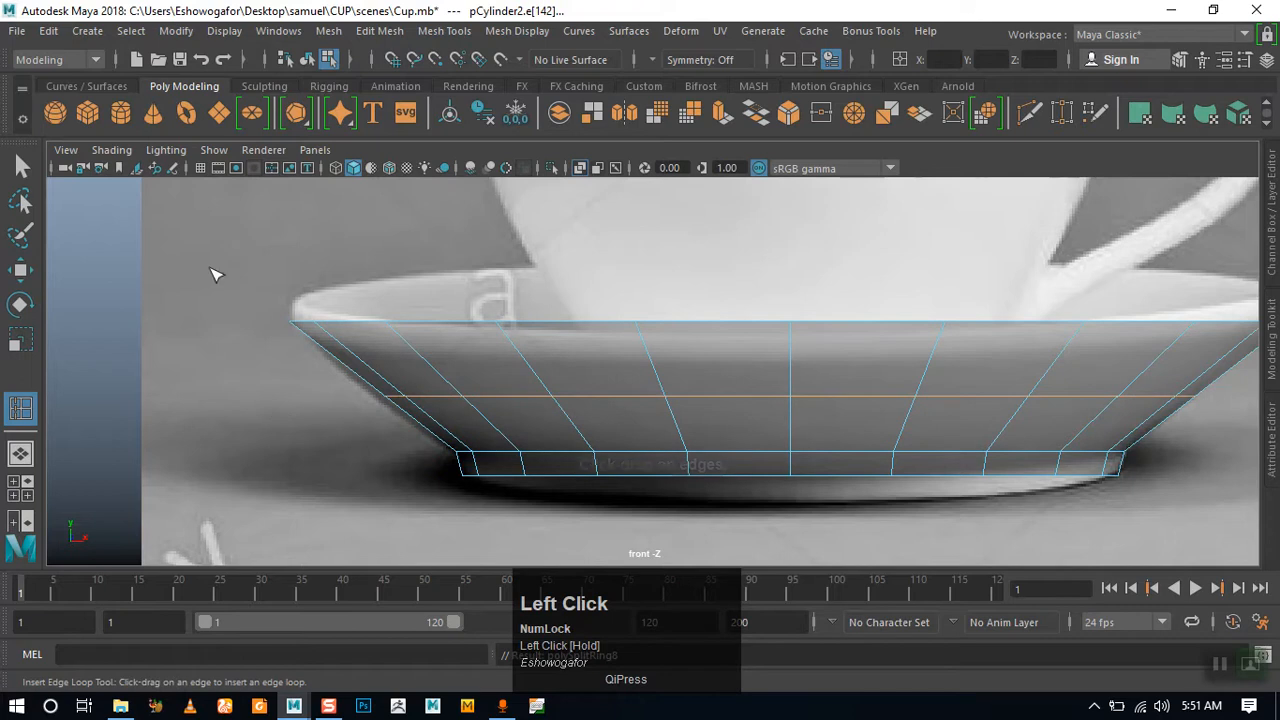
left_click(380, 30)
left_click(444, 30)
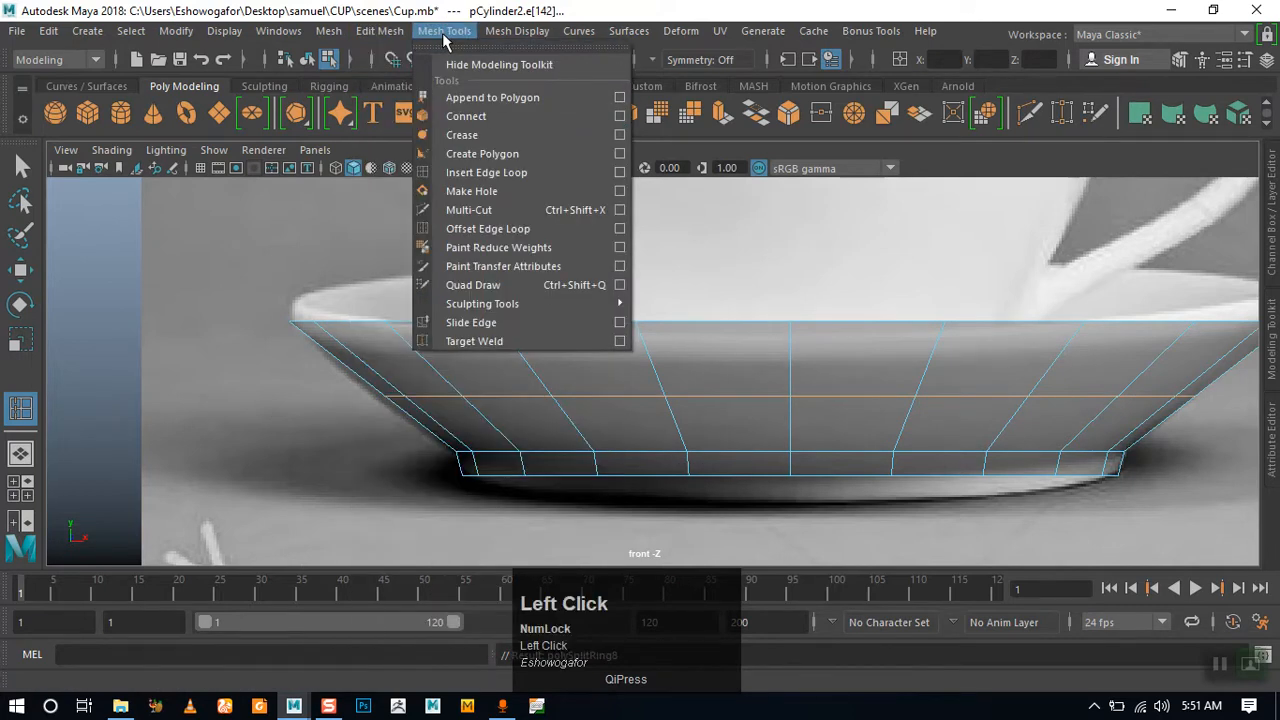
left_click(490, 174)
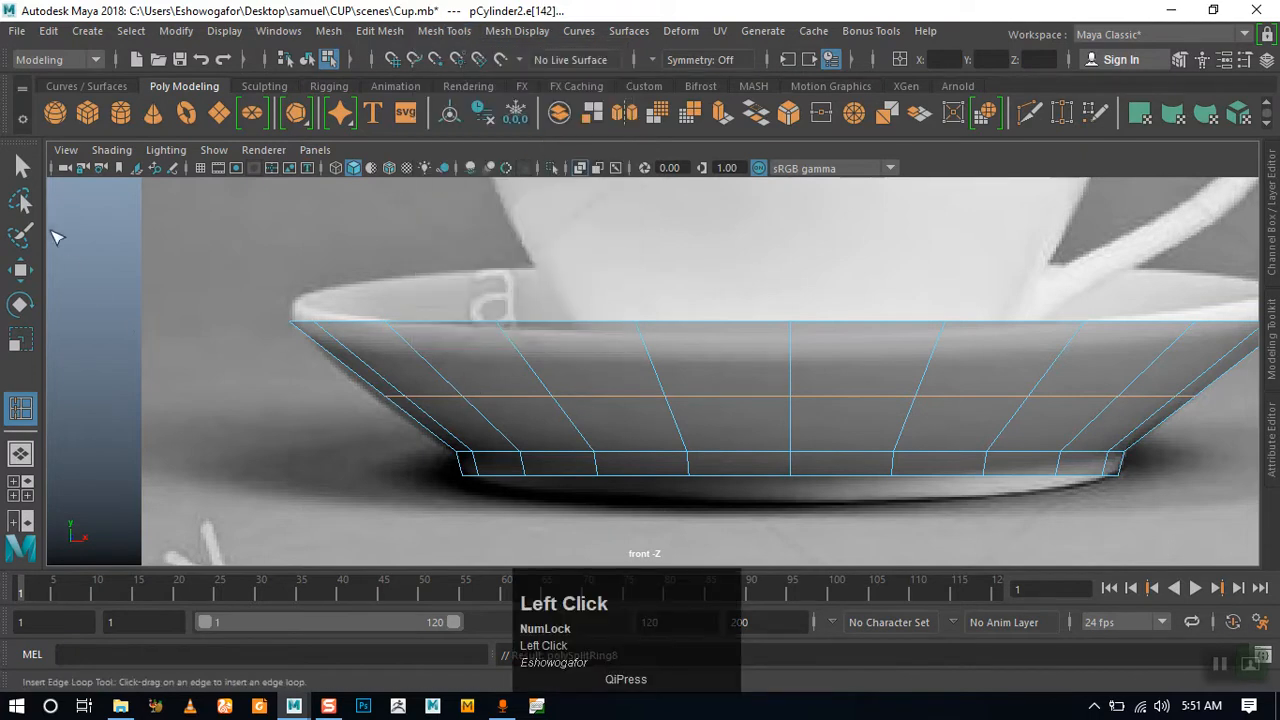
Scale the new mid-wall edge loop outward in the horizontal plane to follow the saucer's curved profile
left_click(22, 166)
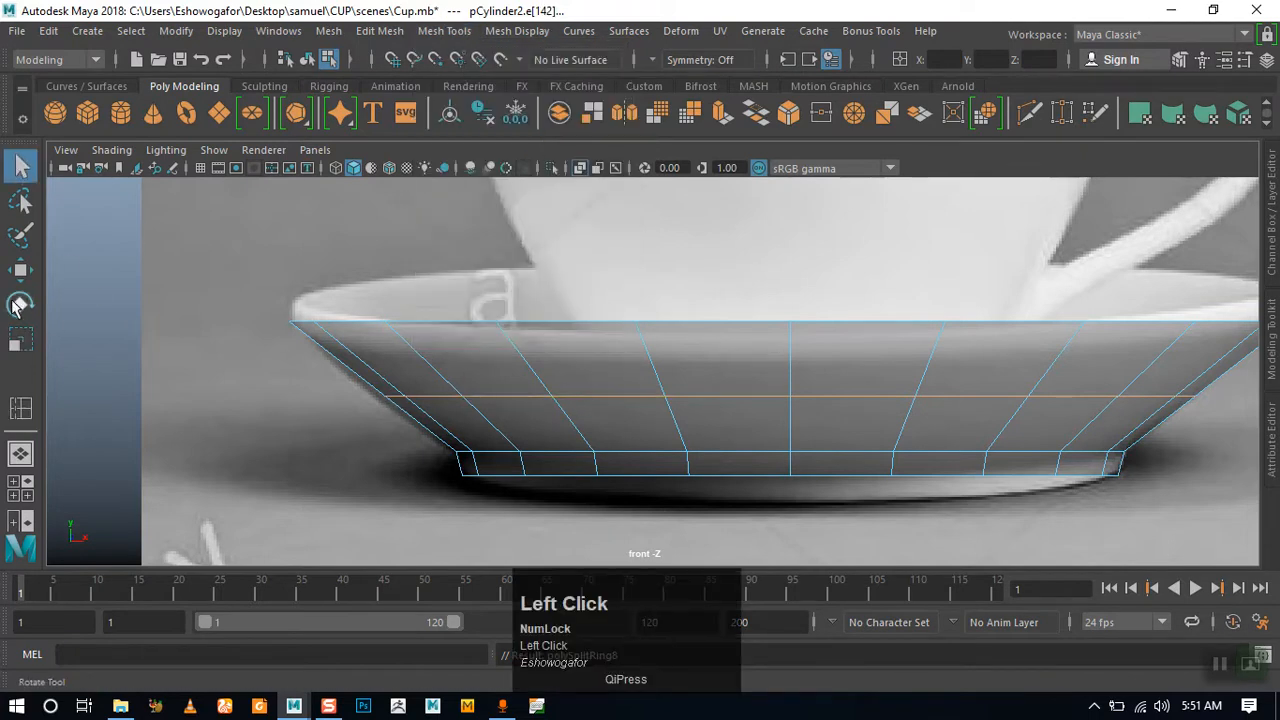
left_click(20, 340)
left_click_drag(789, 396, 818, 404)
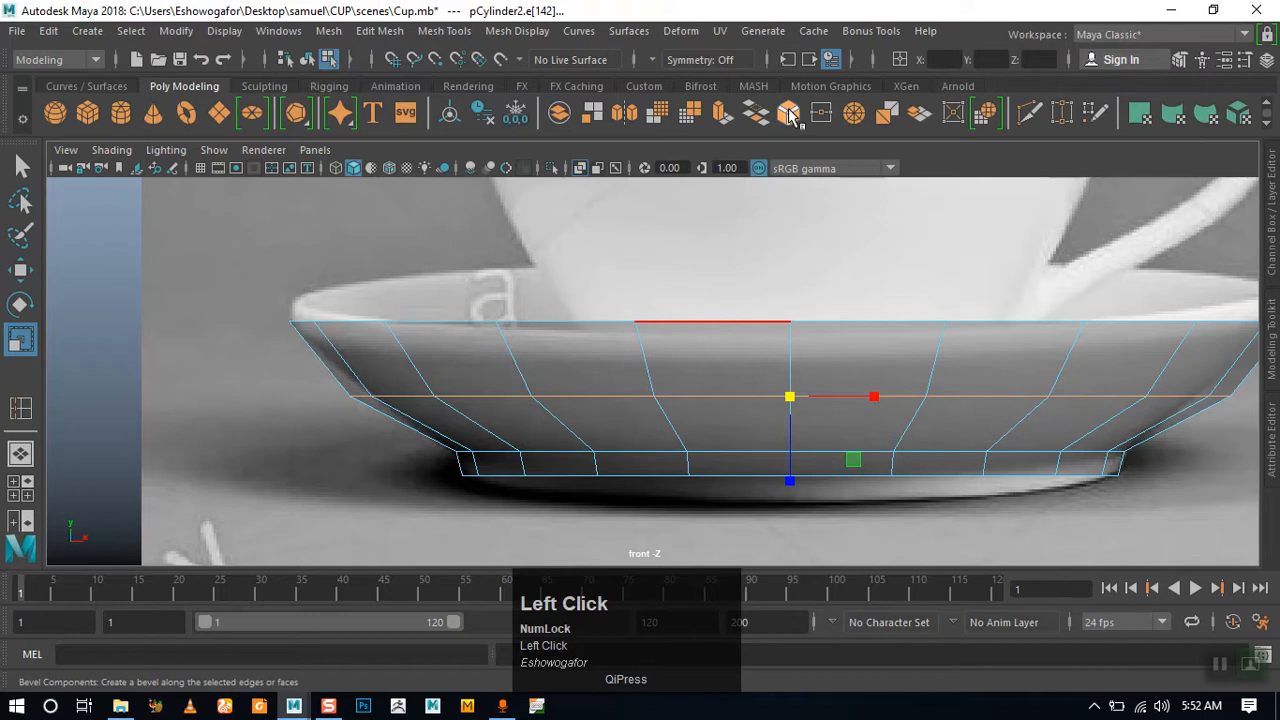
Bevel the mid-wall edge loop with a Fraction of 0.7 and 3 Segments
left_click(790, 115)
left_click_drag(315, 257, 259, 209)
left_click(245, 216)
left_click(233, 201)
mouse_move(238, 203)
left_mouse_down()
mouse_move(250, 203)
mouse_move(244, 216)
left_mouse_up()
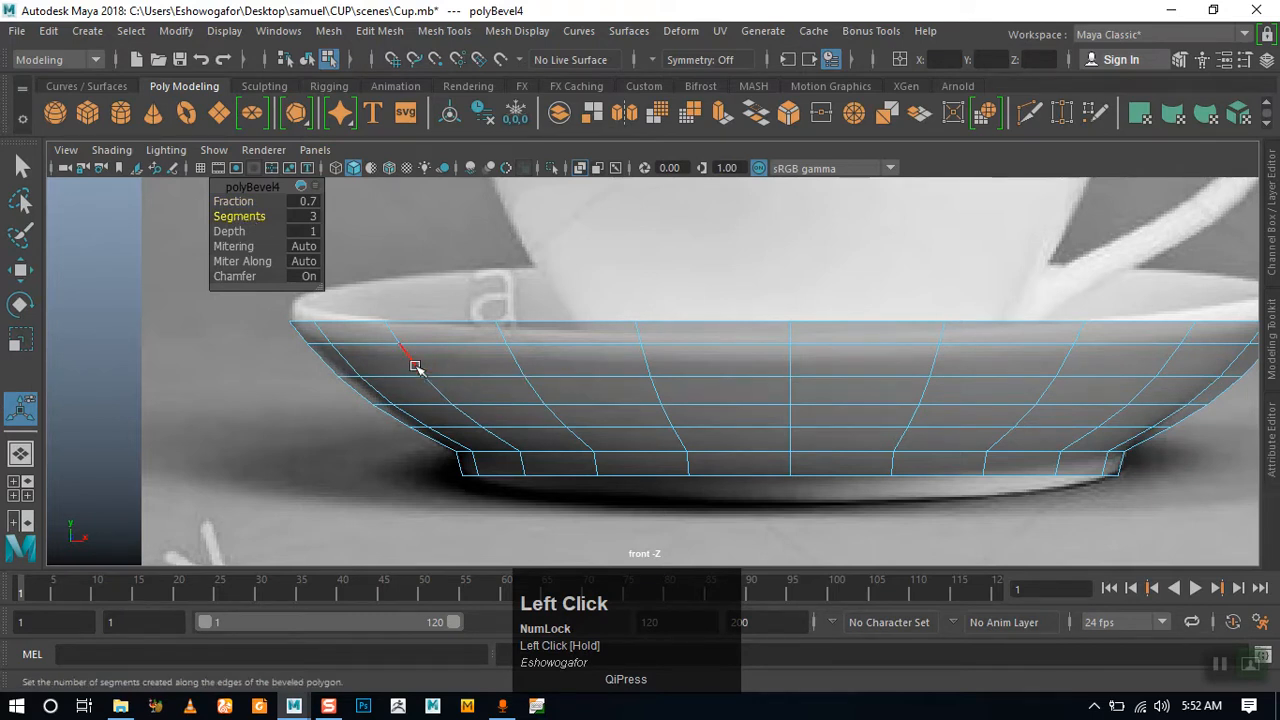
Select all vertices above the saucer's foot and scale them inward horizontally to about 0.987 to match the reference outline
right_click_drag(372, 275, 310, 175)
left_click_drag(205, 285, 1272, 445)
key("space")
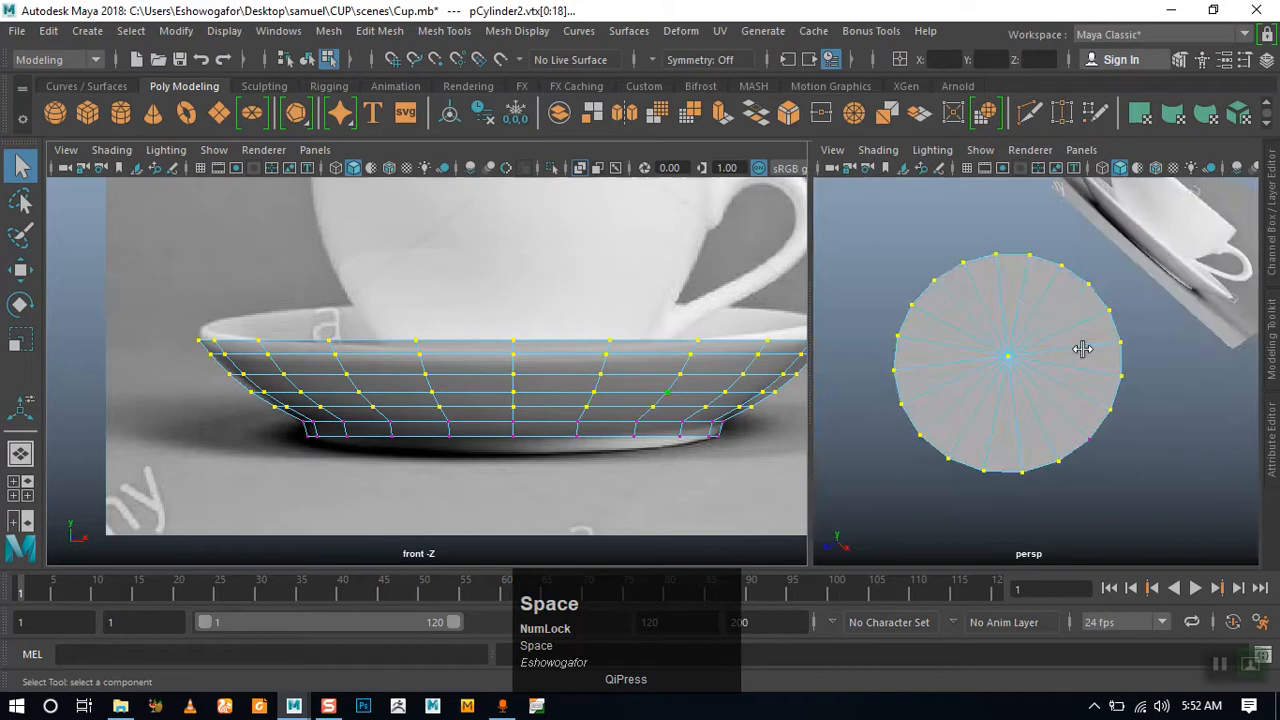
left_click_drag(1063, 343, 1023, 263, "alt")
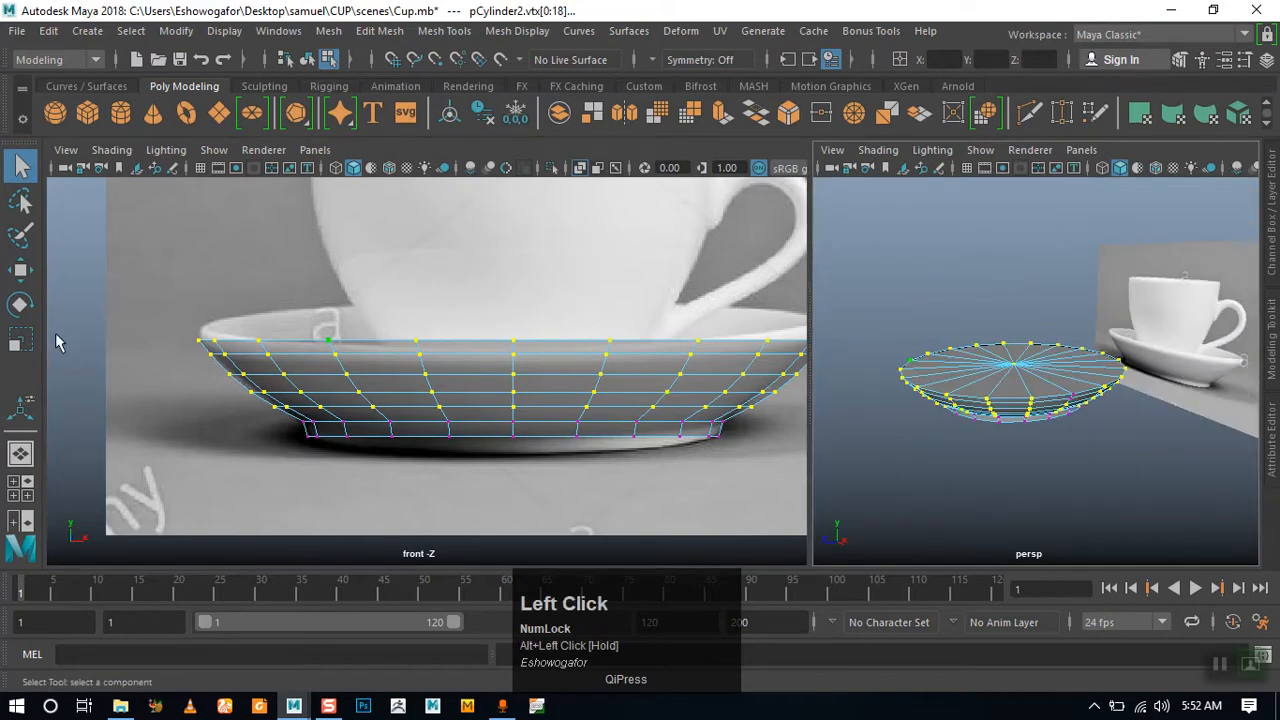
left_click(20, 340)
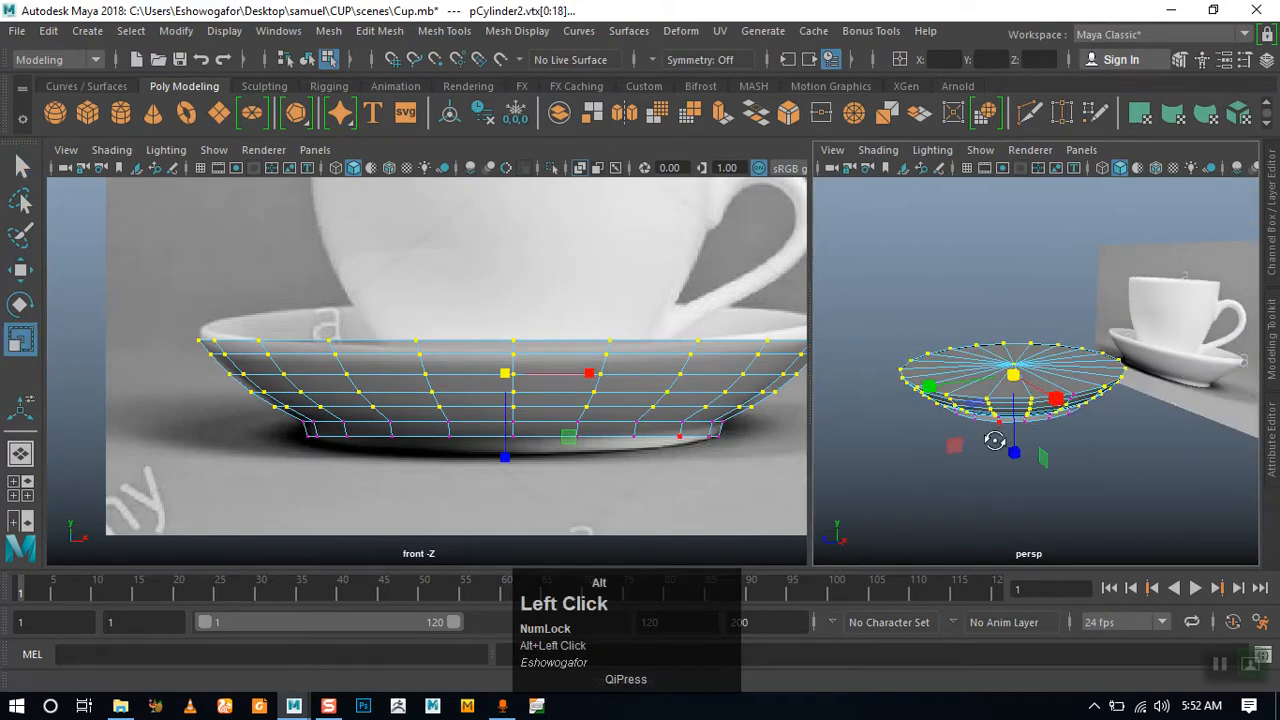
left_click_drag(994, 440, 1006, 478, "alt")
left_click(1006, 478)
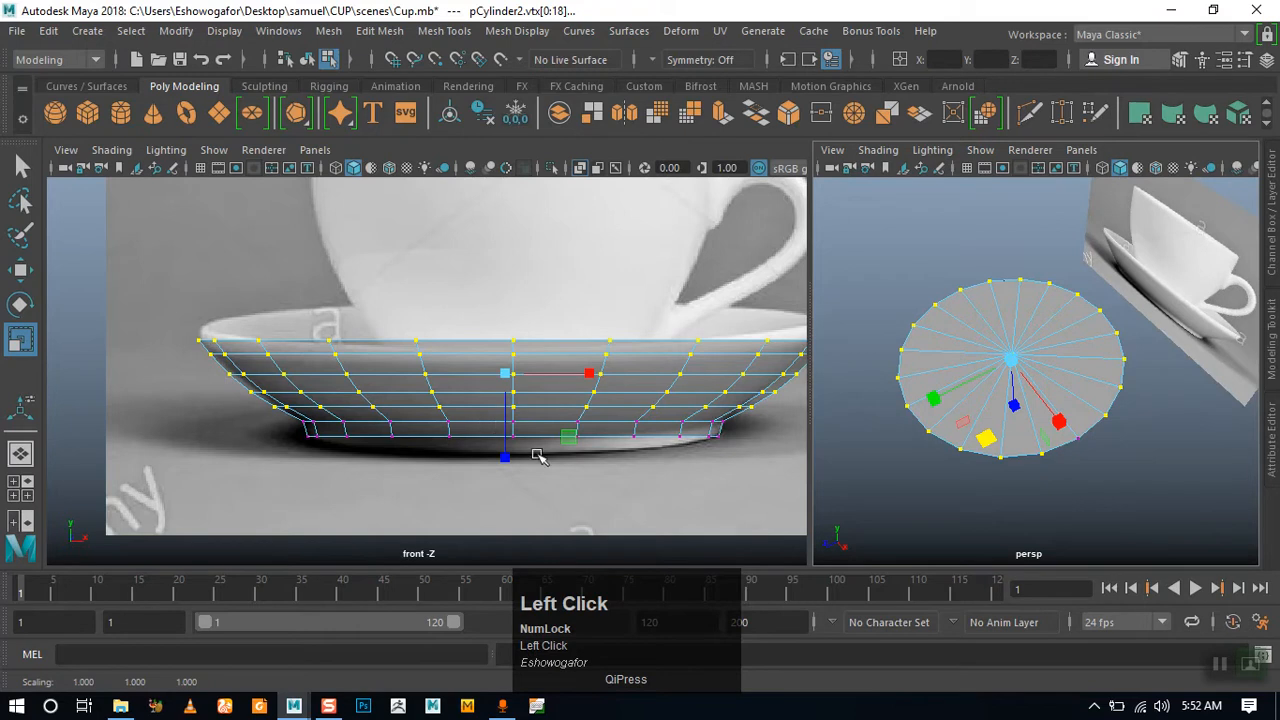
key("space")
middle_click_drag(929, 517, 863, 514, "alt")
key("space")
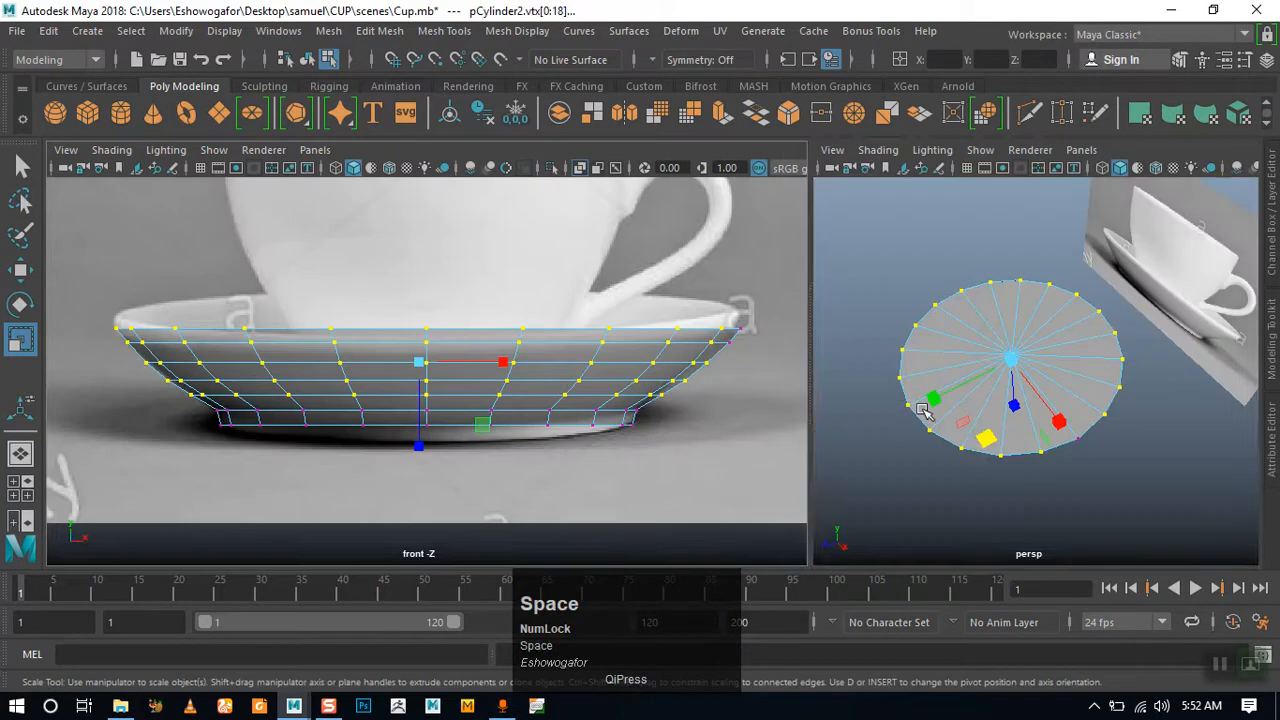
left_click_drag(958, 442, 988, 465, "alt")
left_click(989, 446)
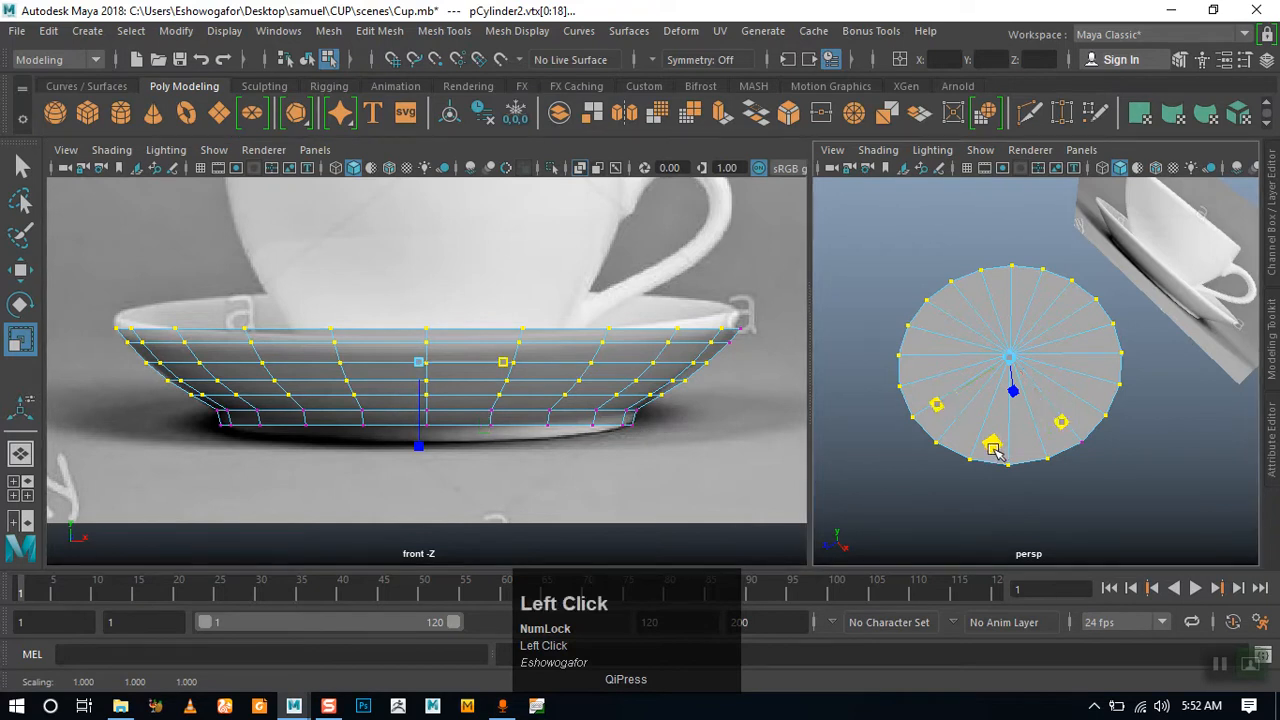
middle_click_drag(596, 418, 576, 408, "alt")
middle_click(648, 450)
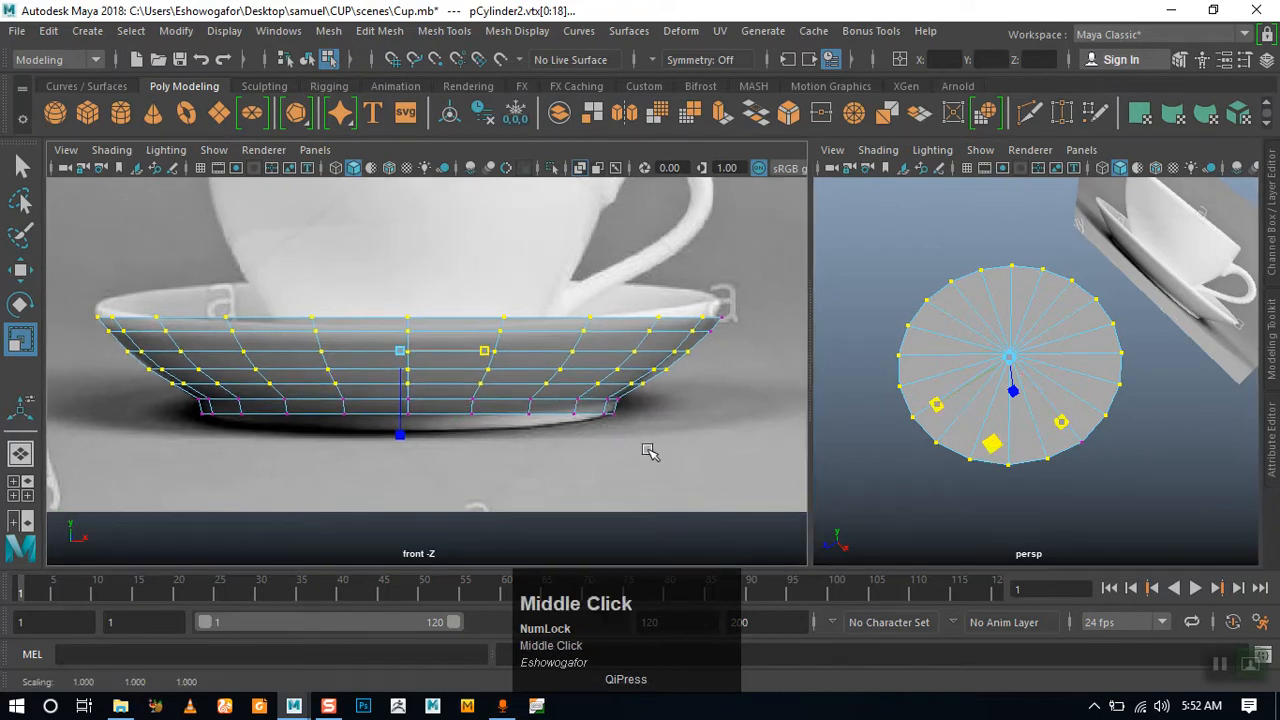
middle_click_drag(648, 450, 648, 454)
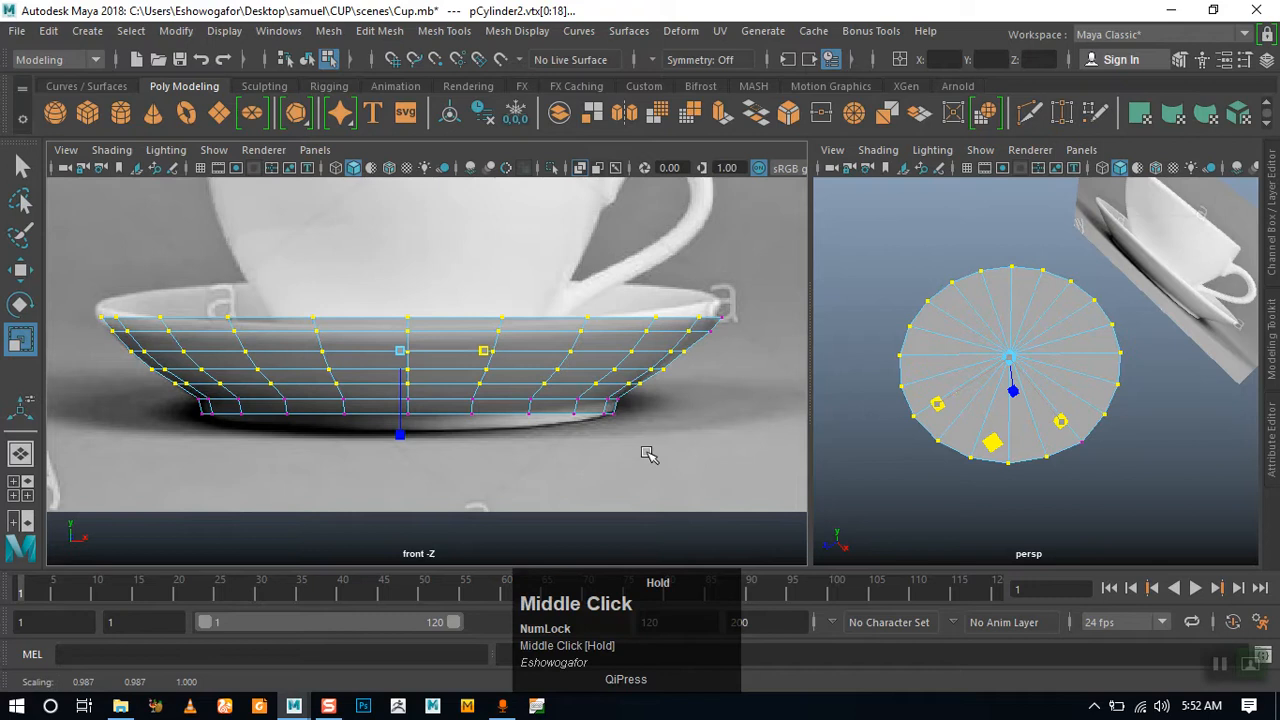
right_click_drag(538, 408, 597, 431, "alt")
middle_click_drag(597, 431, 298, 402, "alt")
right_click_drag(298, 402, 563, 511, "alt")
middle_click_drag(563, 511, 580, 394, "alt")
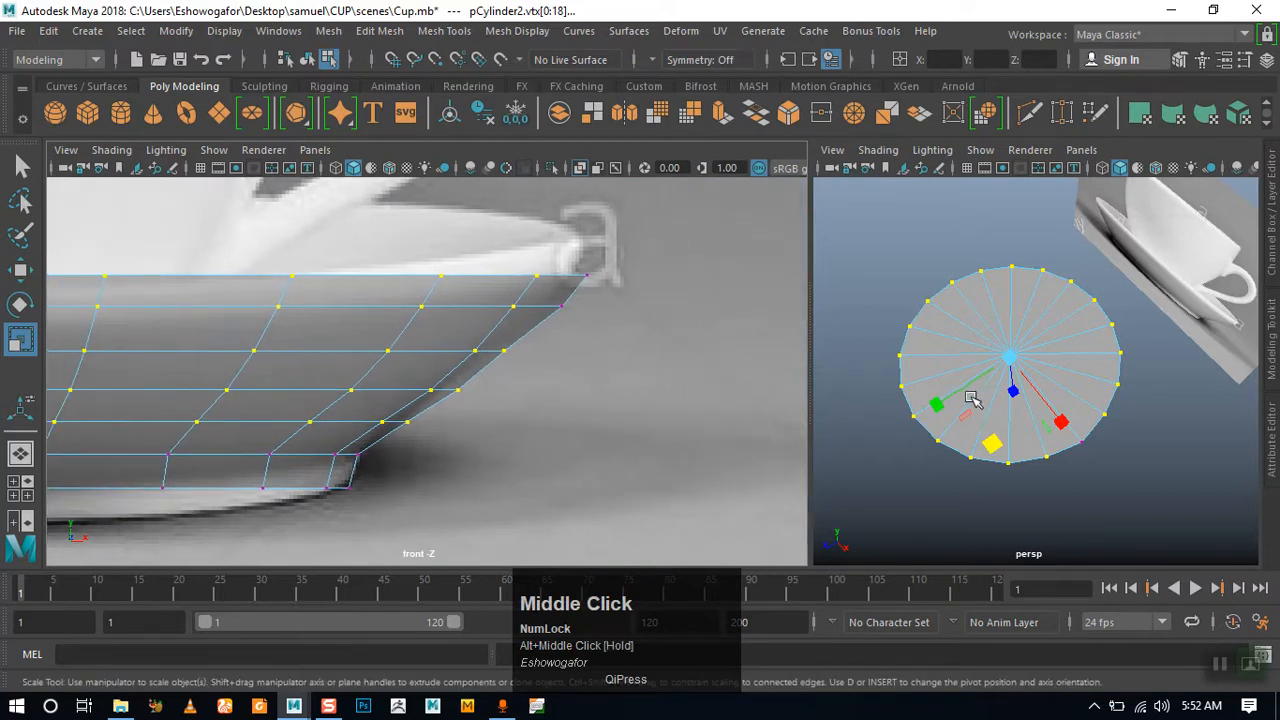
Select all the triangular faces of the saucer's top cap in the perspective view
key("space")
left_click_drag(977, 400, 723, 363, "alt")
right_click_drag(723, 363, 623, 374, "alt")
left_click_drag(623, 374, 583, 474, "alt")
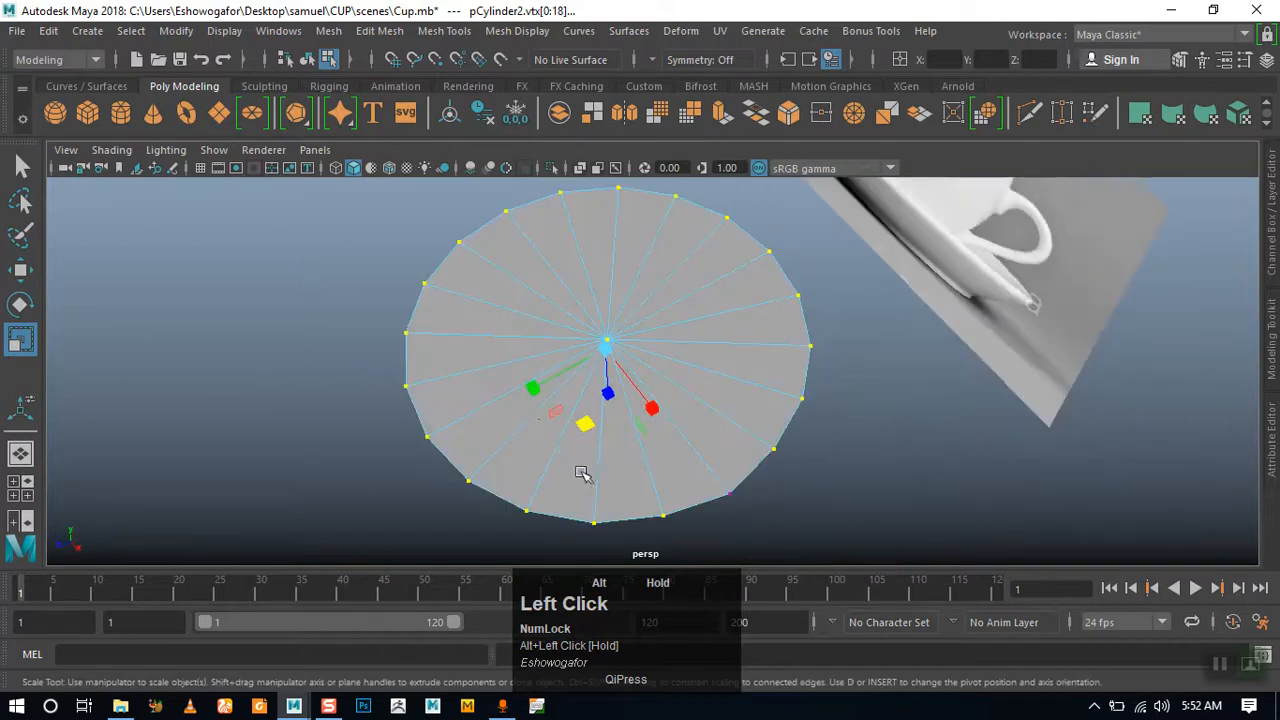
left_click_drag(566, 380, 577, 315, "alt")
right_click_drag(591, 292, 578, 242)
left_click_drag(578, 242, 624, 418, "alt")
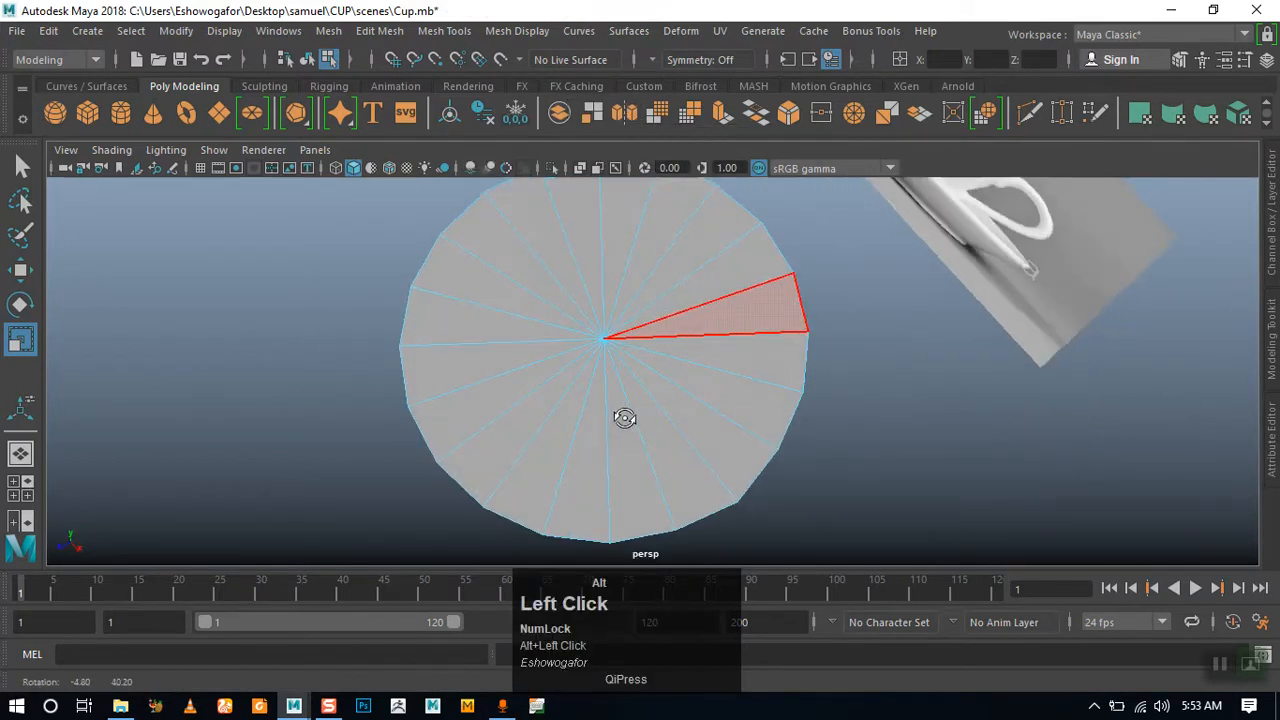
left_click(570, 255)
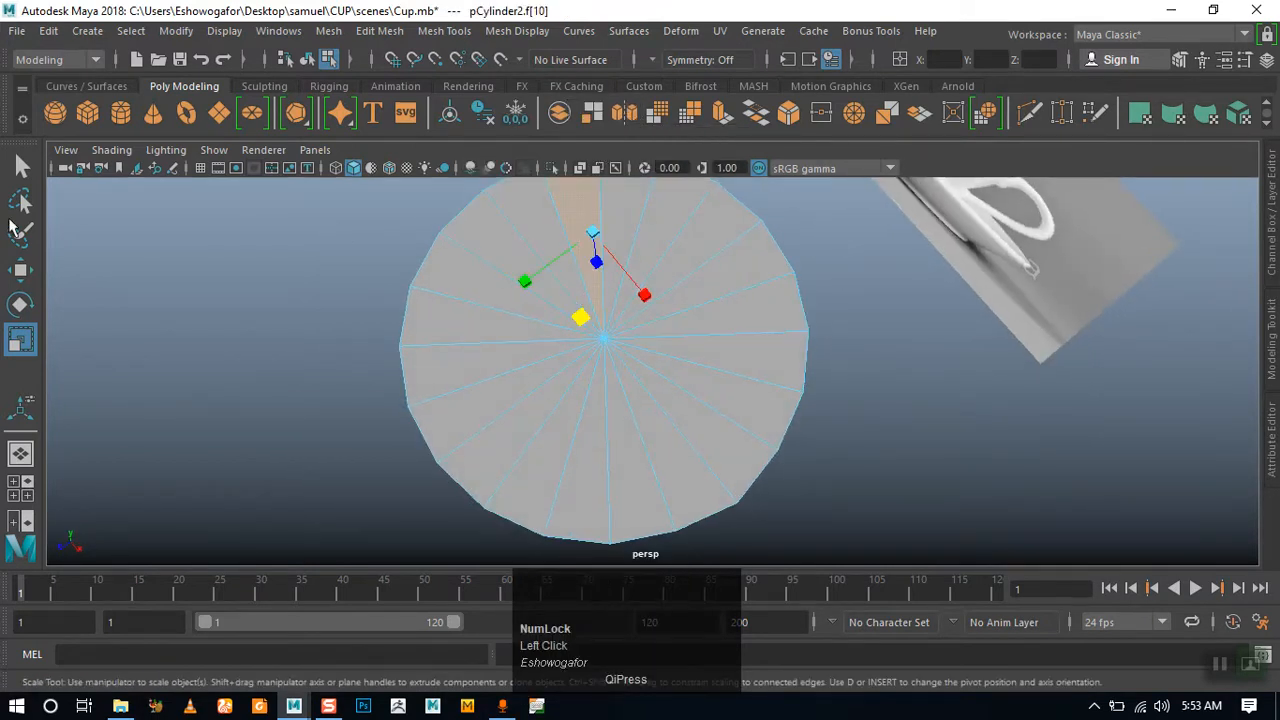
left_click(22, 166)
left_click(524, 270, "shift")
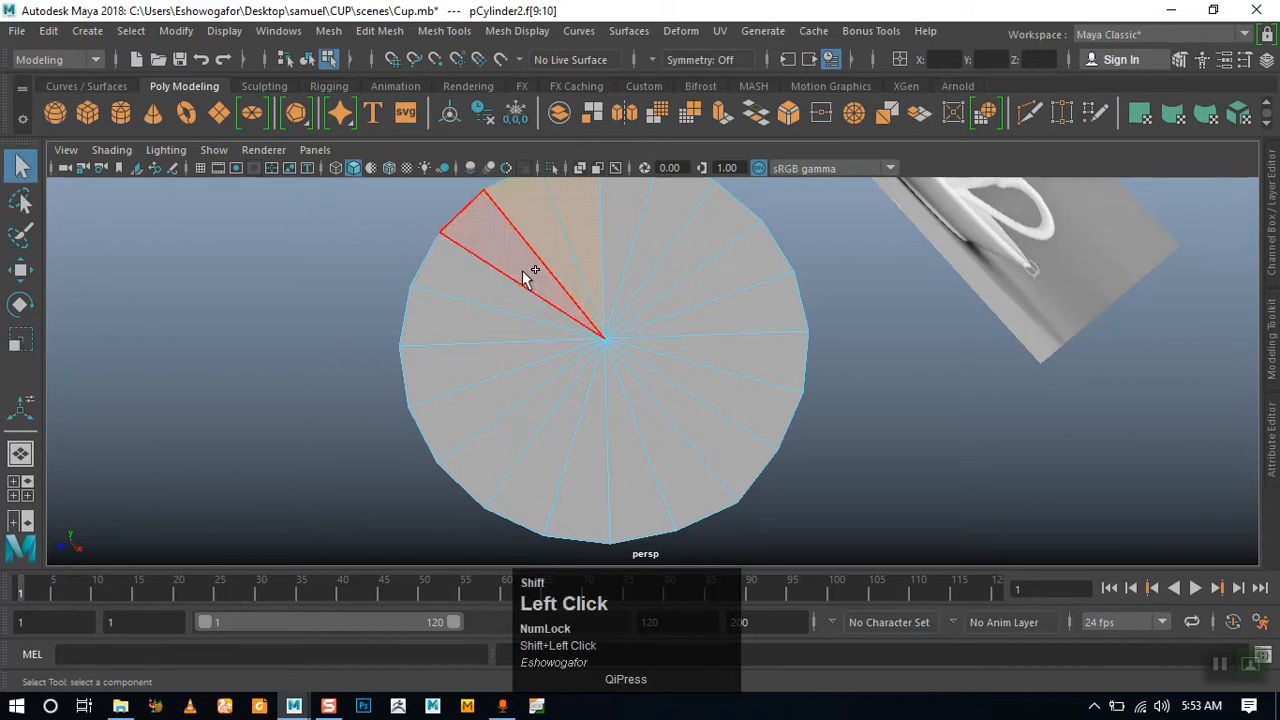
left_click(514, 303, "shift")
left_click(506, 323, "shift")
left_click(518, 370, "shift")
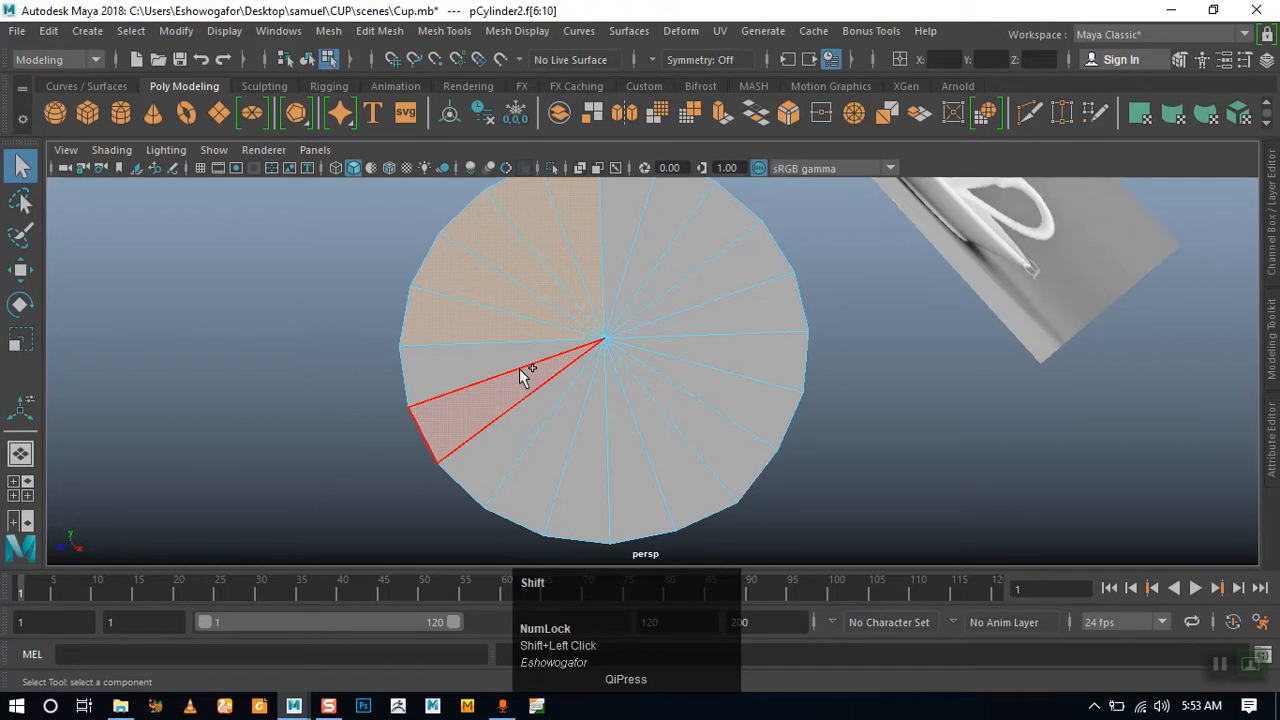
left_click(519, 392, "shift")
left_click(527, 413, "shift")
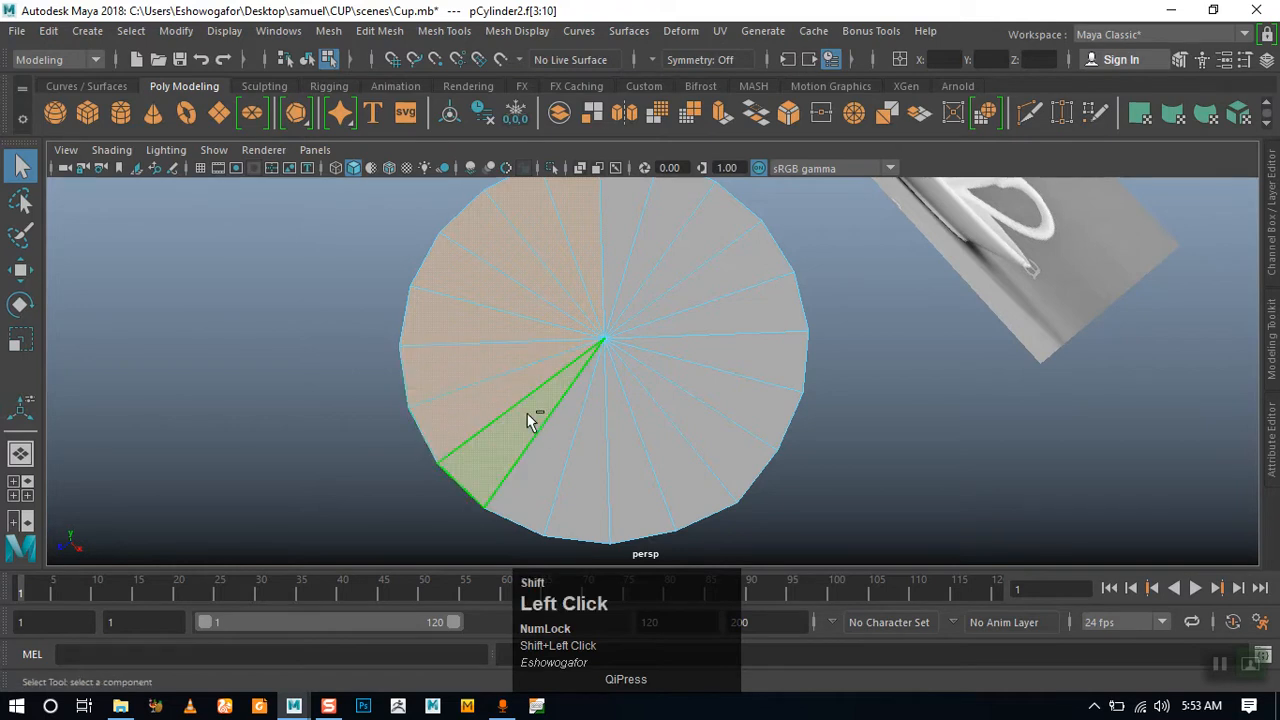
left_click(527, 432, "shift")
left_click(592, 470, "shift")
left_click(622, 468, "shift")
left_click(666, 457, "shift")
left_click(708, 428, "shift")
left_click(765, 415, "shift")
left_click(738, 368, "shift")
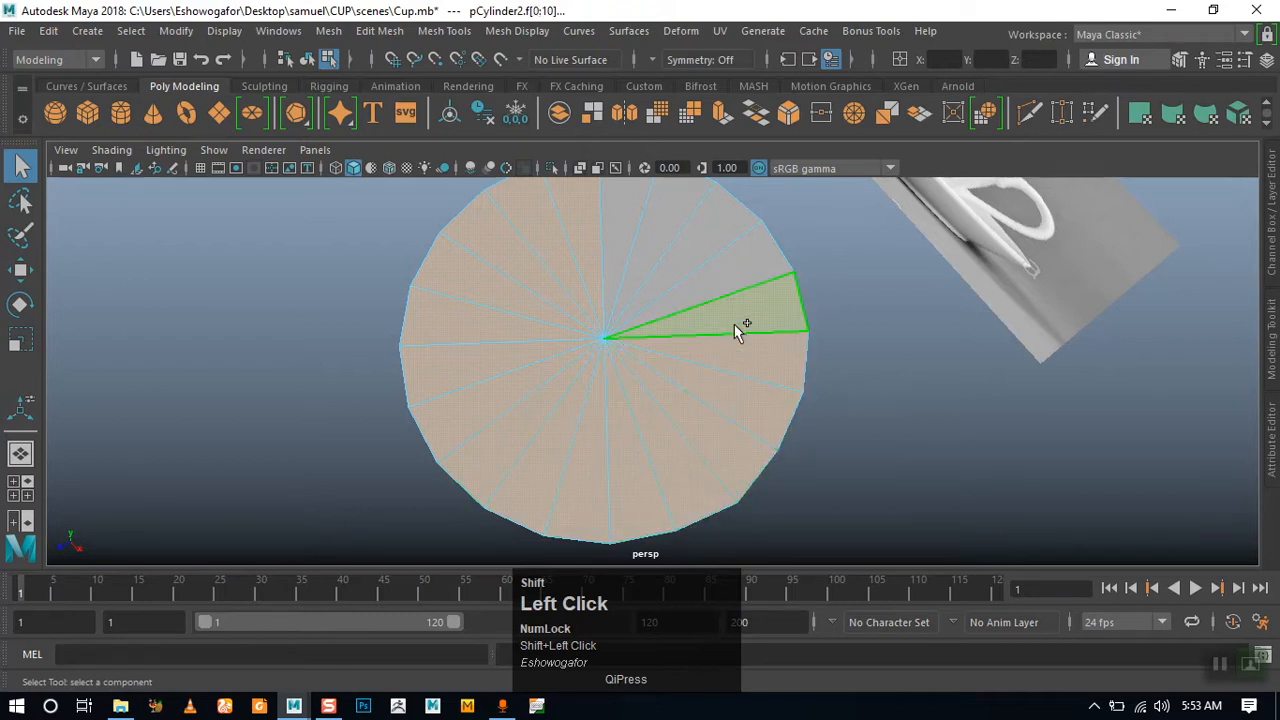
left_click(690, 261, "shift")
left_click(650, 248, "shift")
left_click(626, 246, "shift")
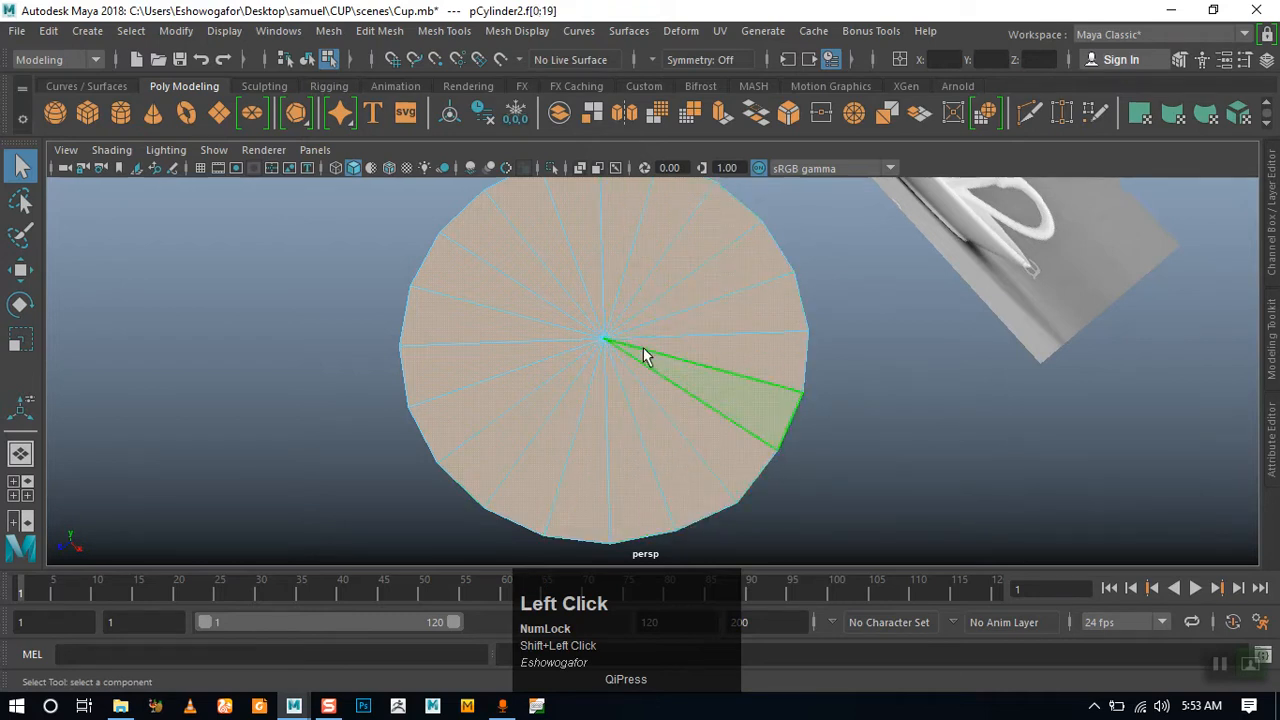
left_click_drag(565, 412, 546, 363, "alt")
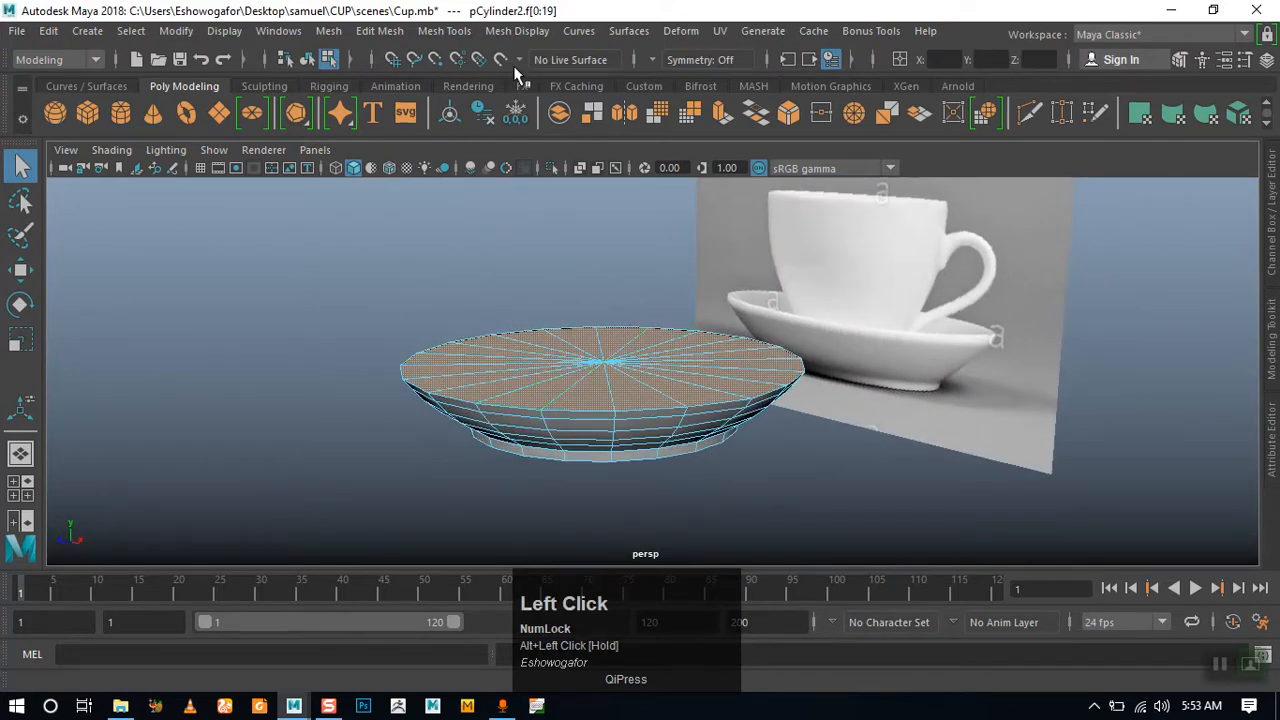
left_click(646, 86)
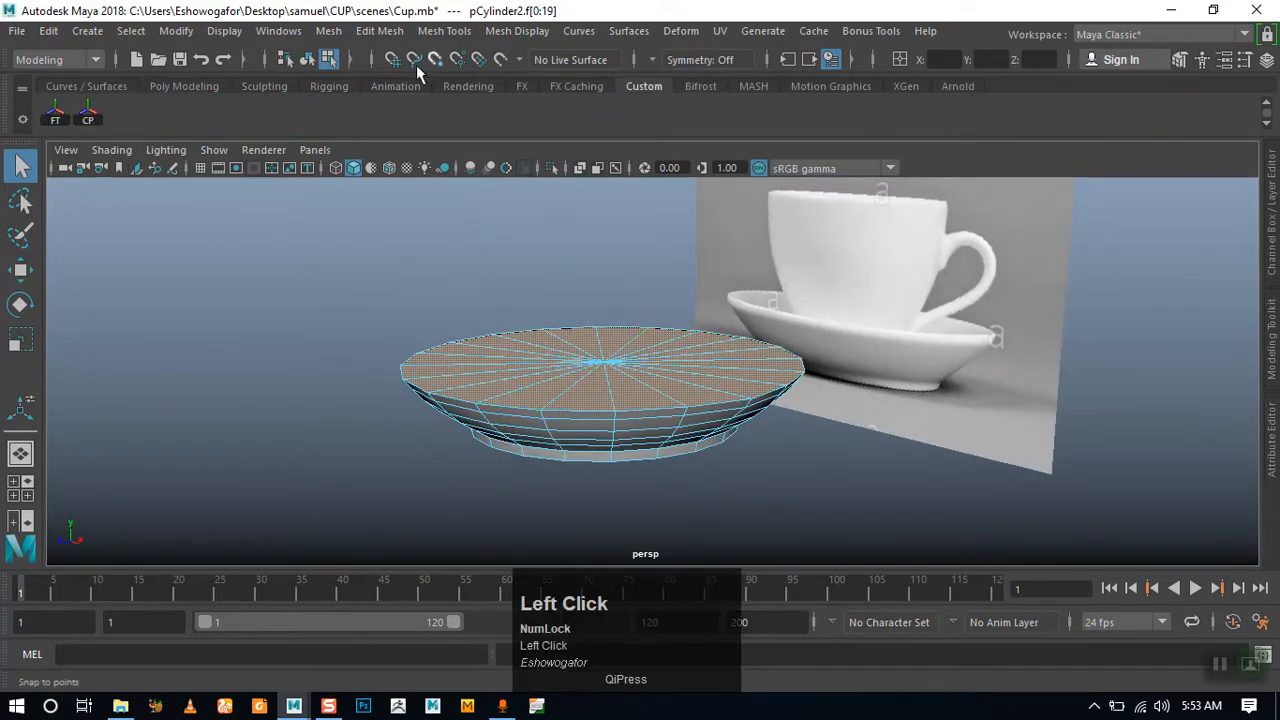
left_click(184, 86)
left_click(444, 32)
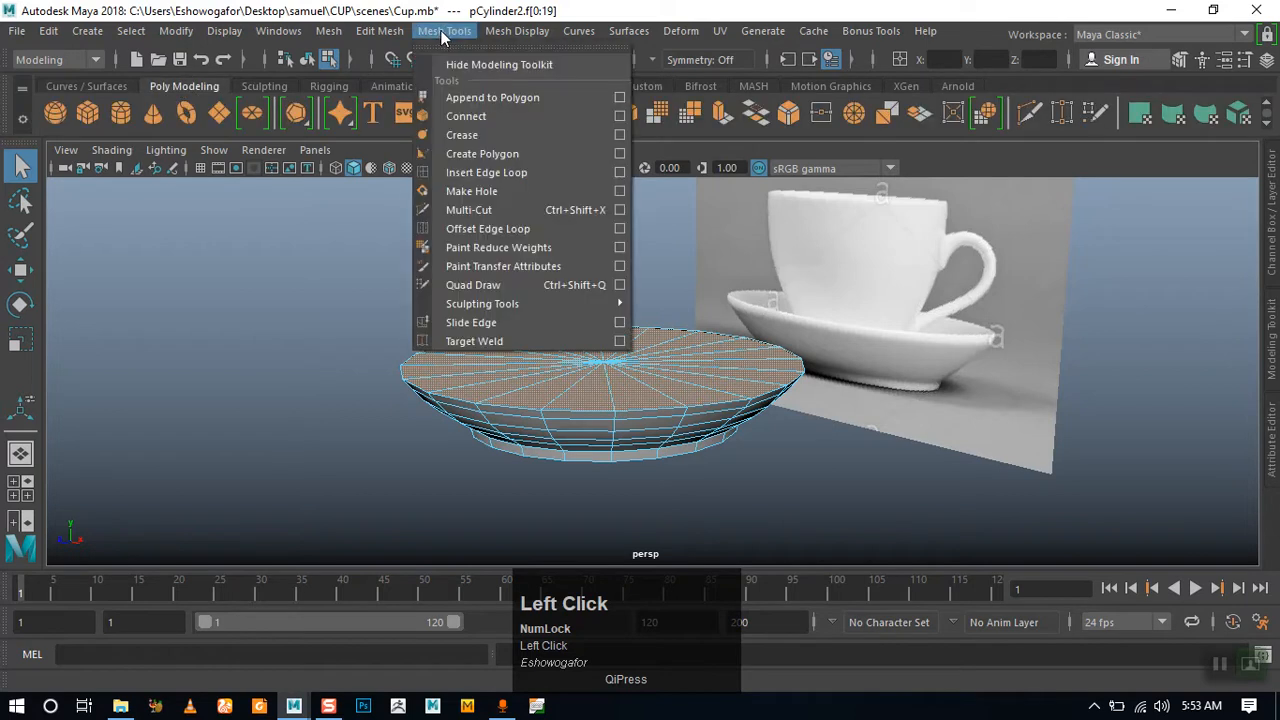
left_click(467, 173)
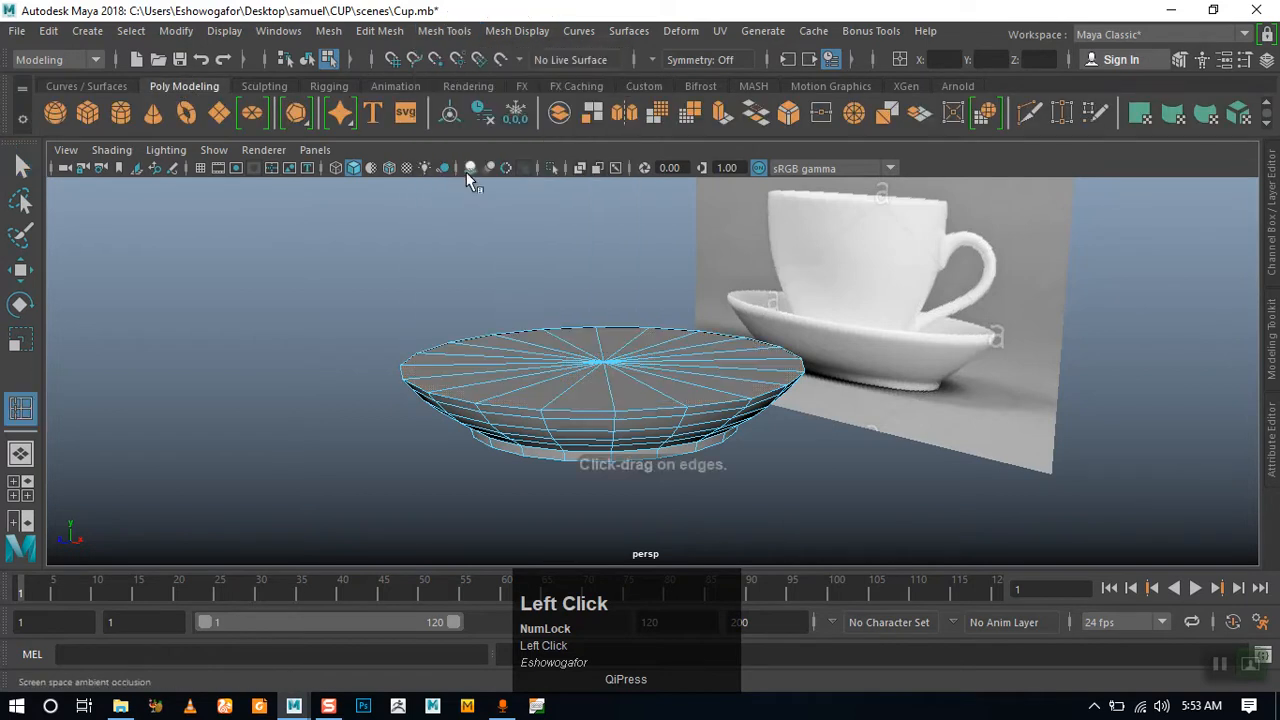
key("Escape")
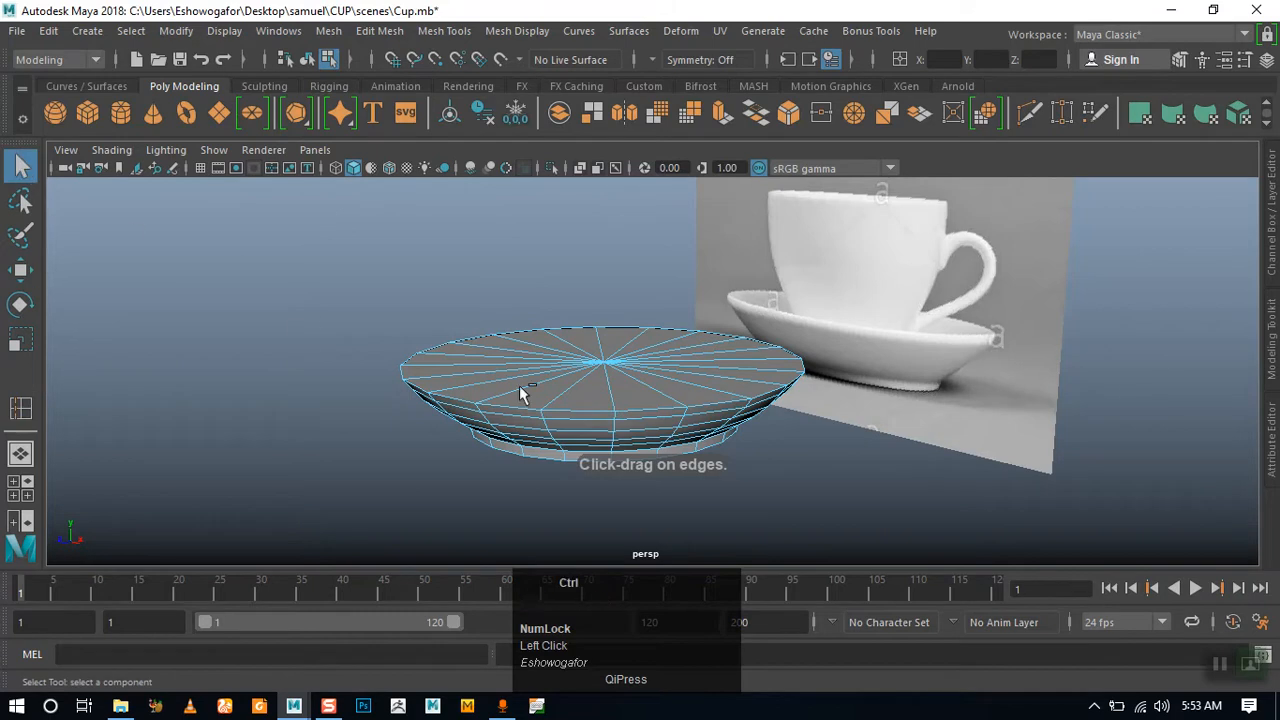
key("ctrl+z")
Extrude the saucer's top cap faces and scale them inward in the horizontal plane to leave a narrow rim
left_click_drag(502, 362, 490, 412, "alt")
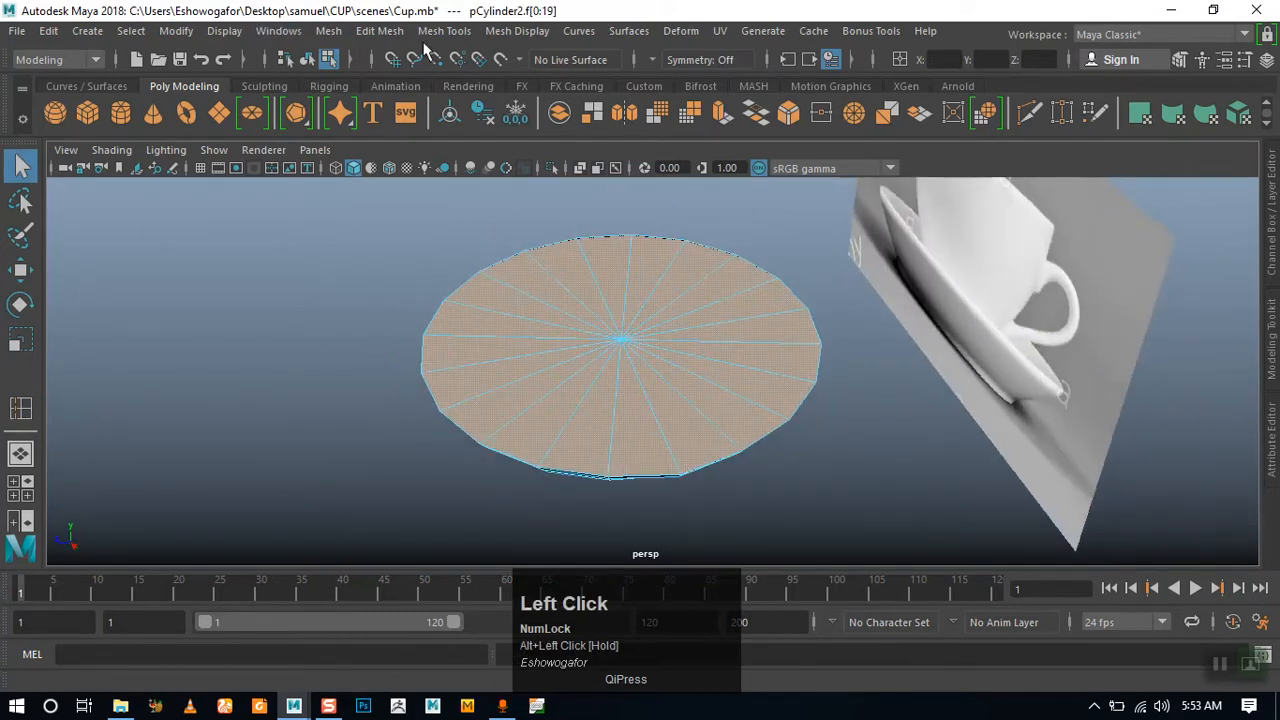
left_click(381, 31)
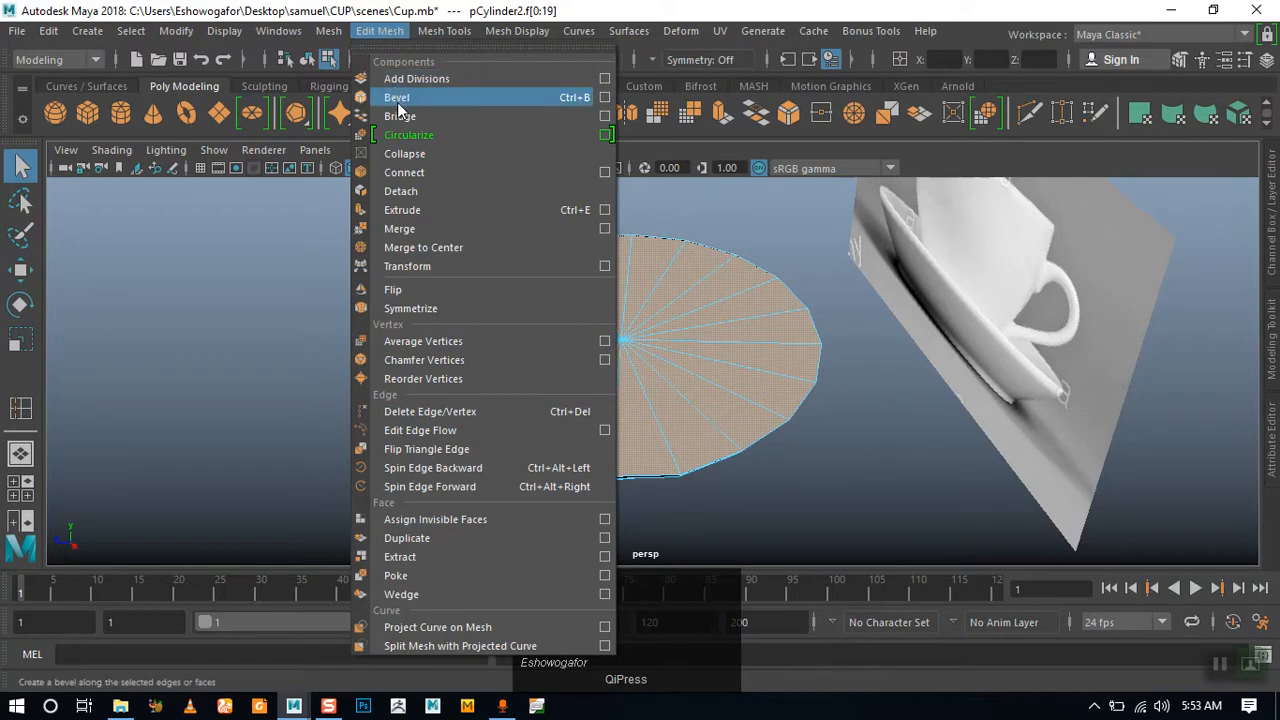
left_click(404, 212)
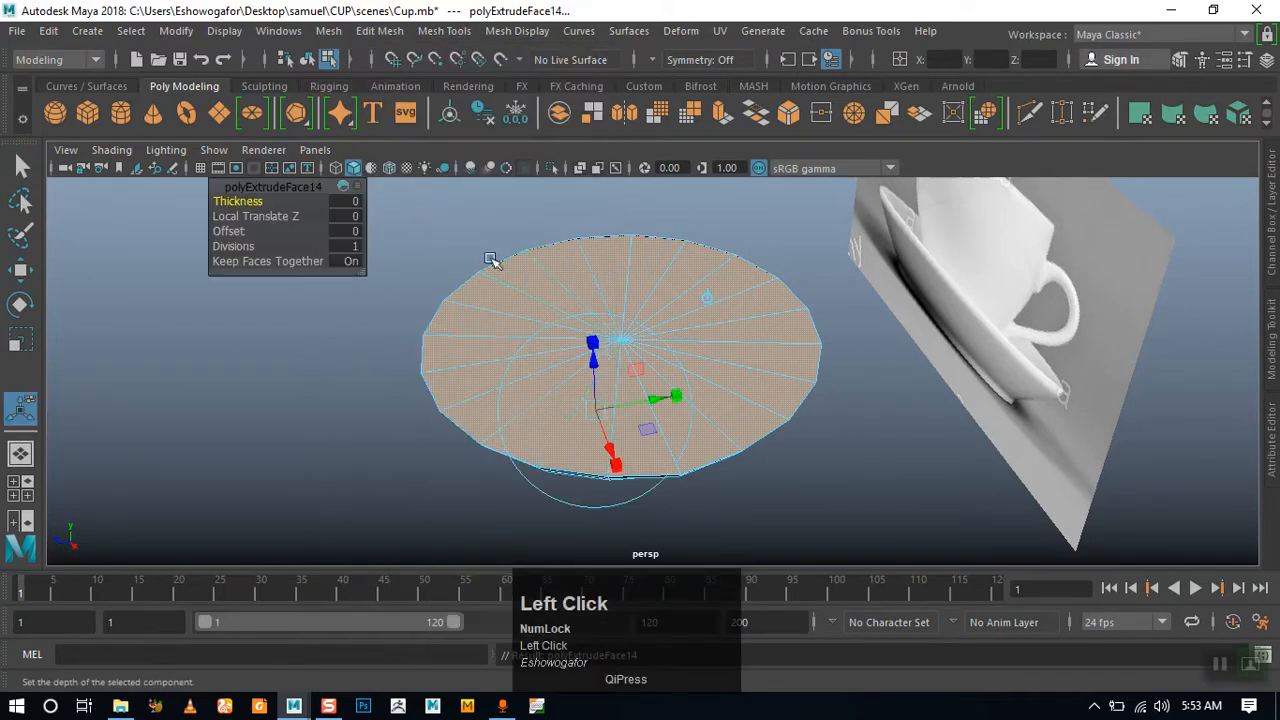
left_click_drag(614, 380, 609, 423, "alt")
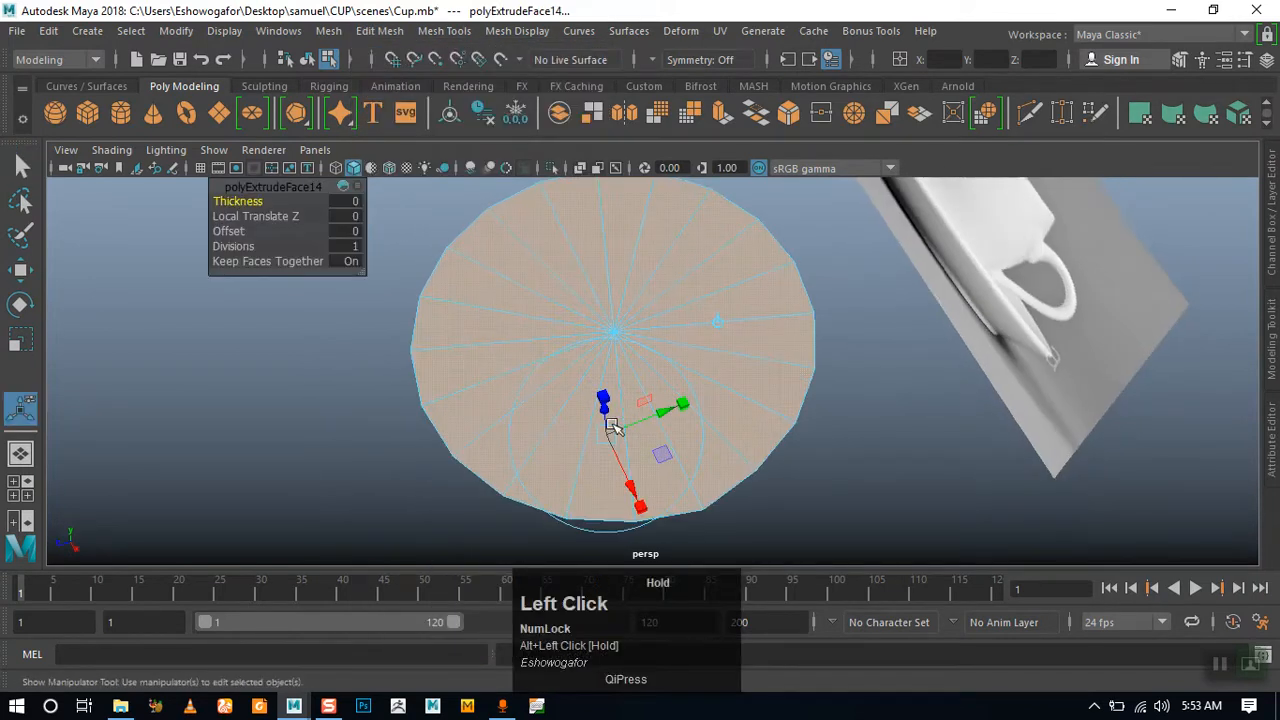
left_click(20, 340)
left_click_drag(586, 414, 566, 404, "alt")
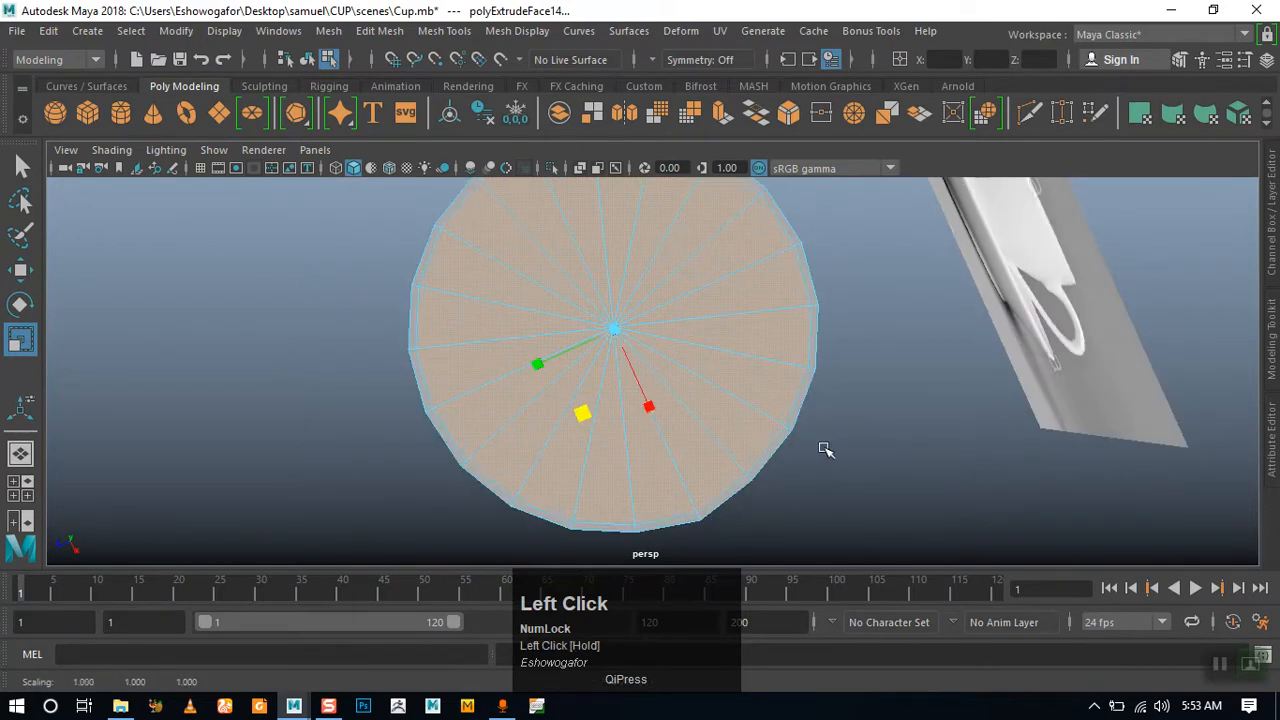
middle_click_drag(848, 456, 890, 457)
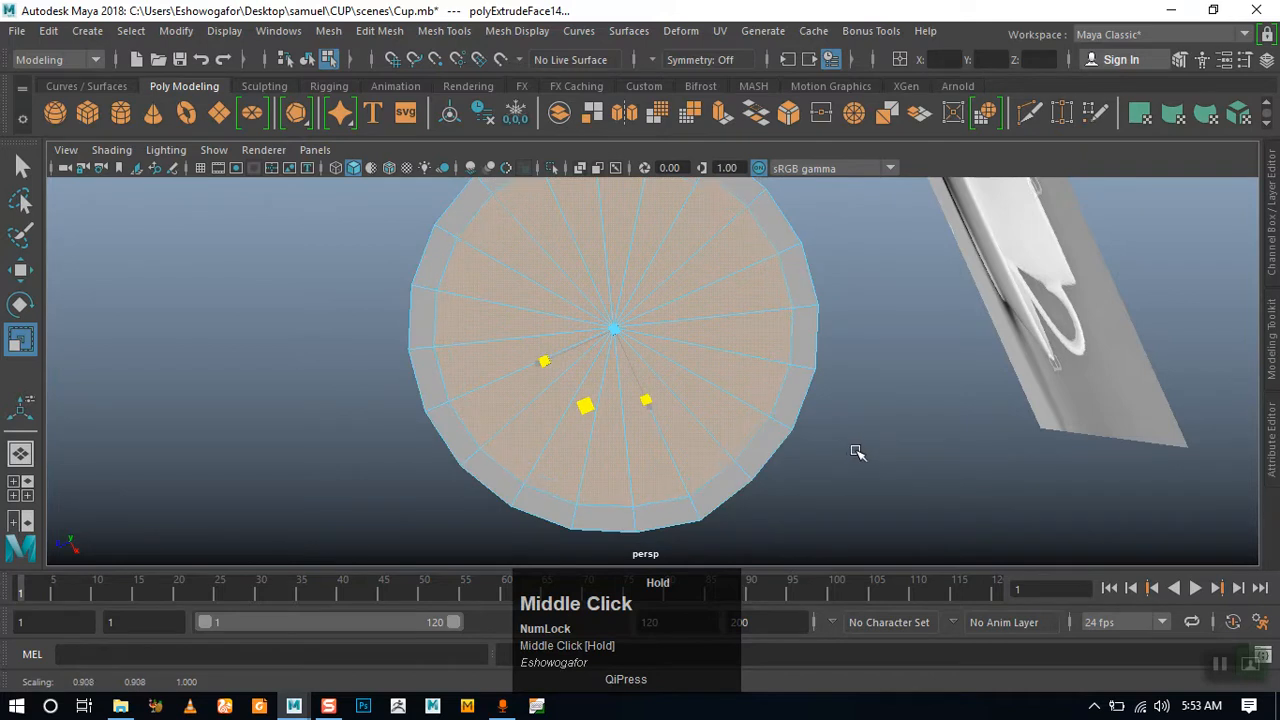
middle_click_drag(858, 457, 860, 450)
Scale the inset top faces slightly outward horizontally to thin the saucer's rim
left_click_drag(860, 450, 846, 380, "alt")
middle_click_drag(846, 380, 805, 338, "alt")
right_click_drag(805, 338, 870, 430, "alt")
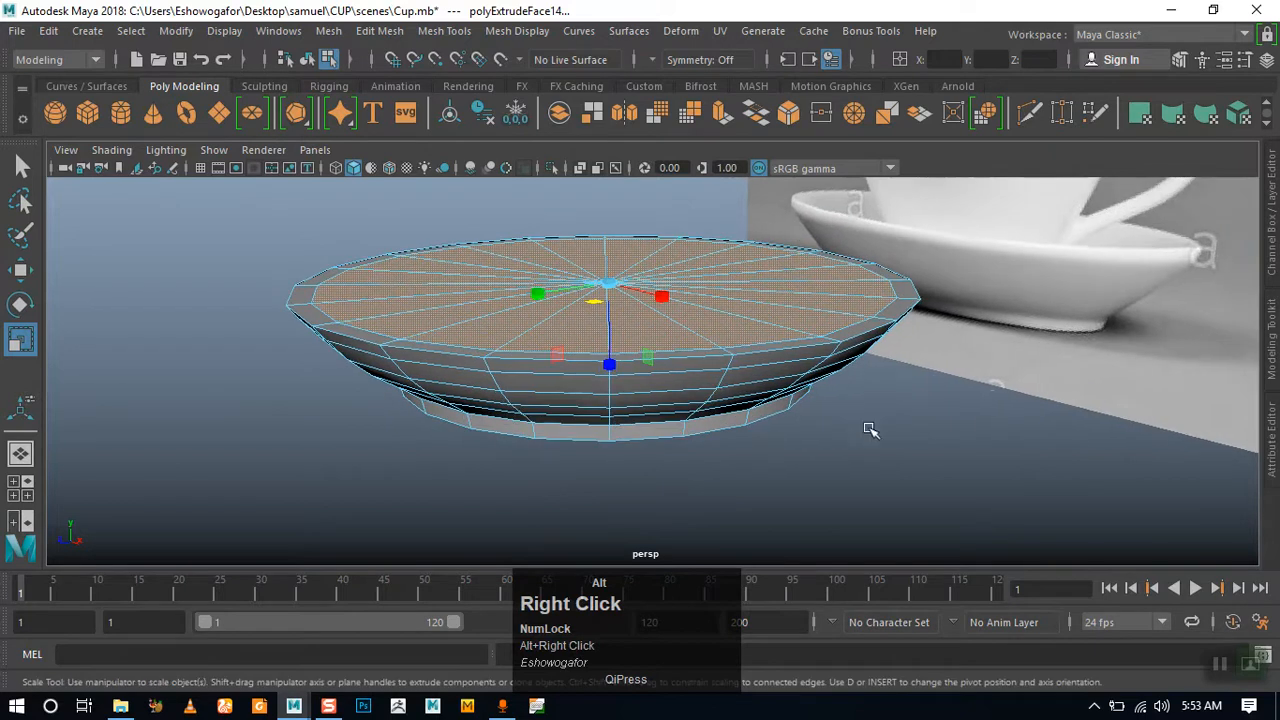
middle_click_drag(895, 416, 894, 423)
left_click_drag(770, 416, 424, 402, "alt")
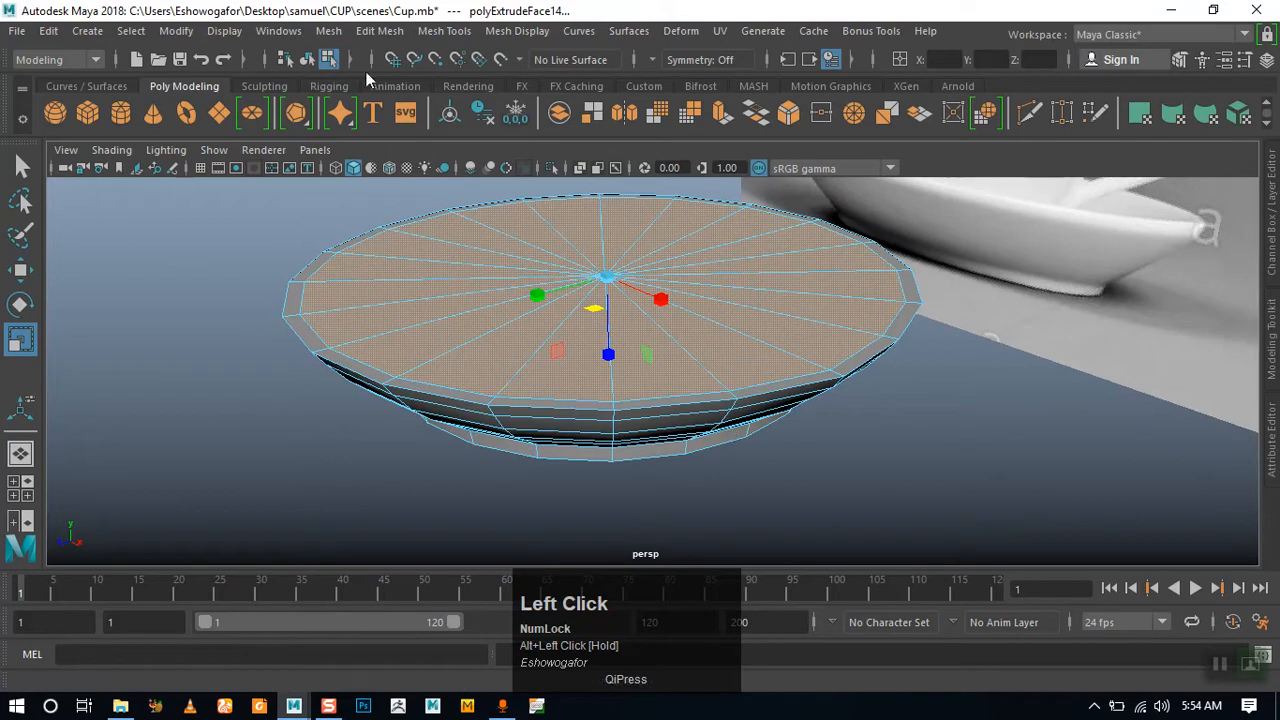
Extrude the inset top faces down into the saucer and scale them inward to form the hollow with its sloping inner wall
left_click(380, 31)
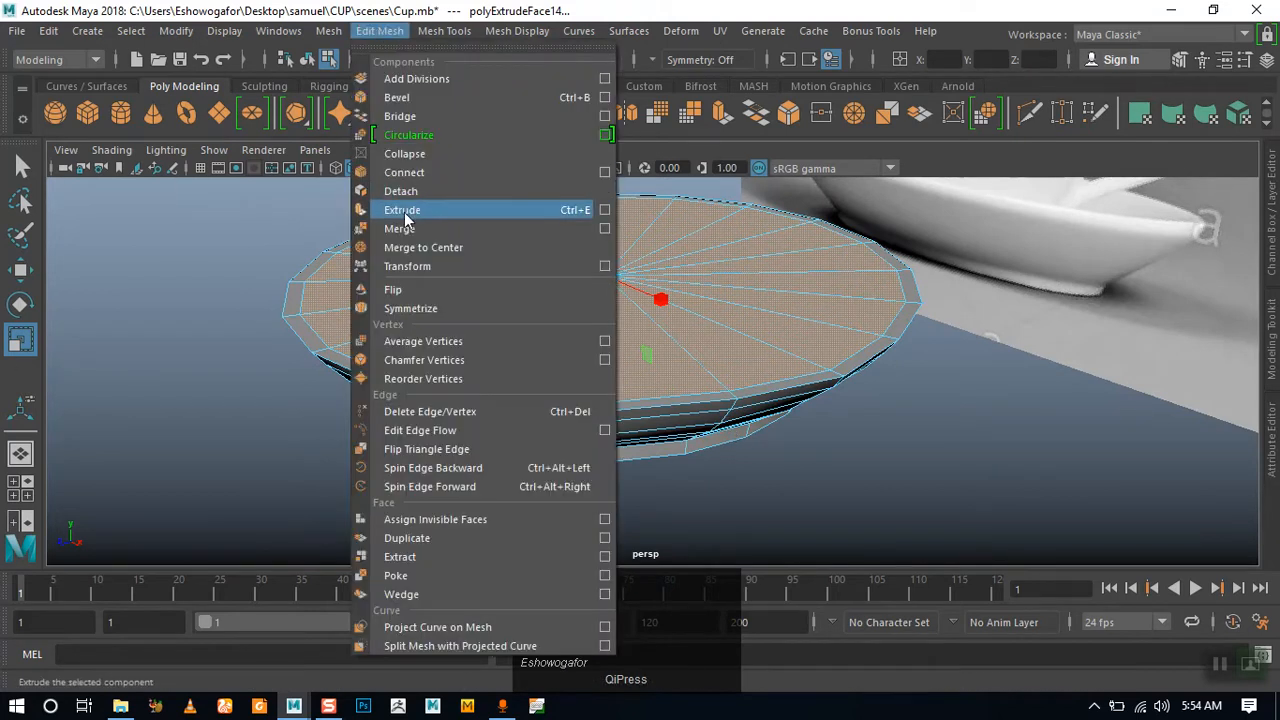
left_click(420, 206)
left_click_drag(633, 290, 560, 430)
left_click(20, 341)
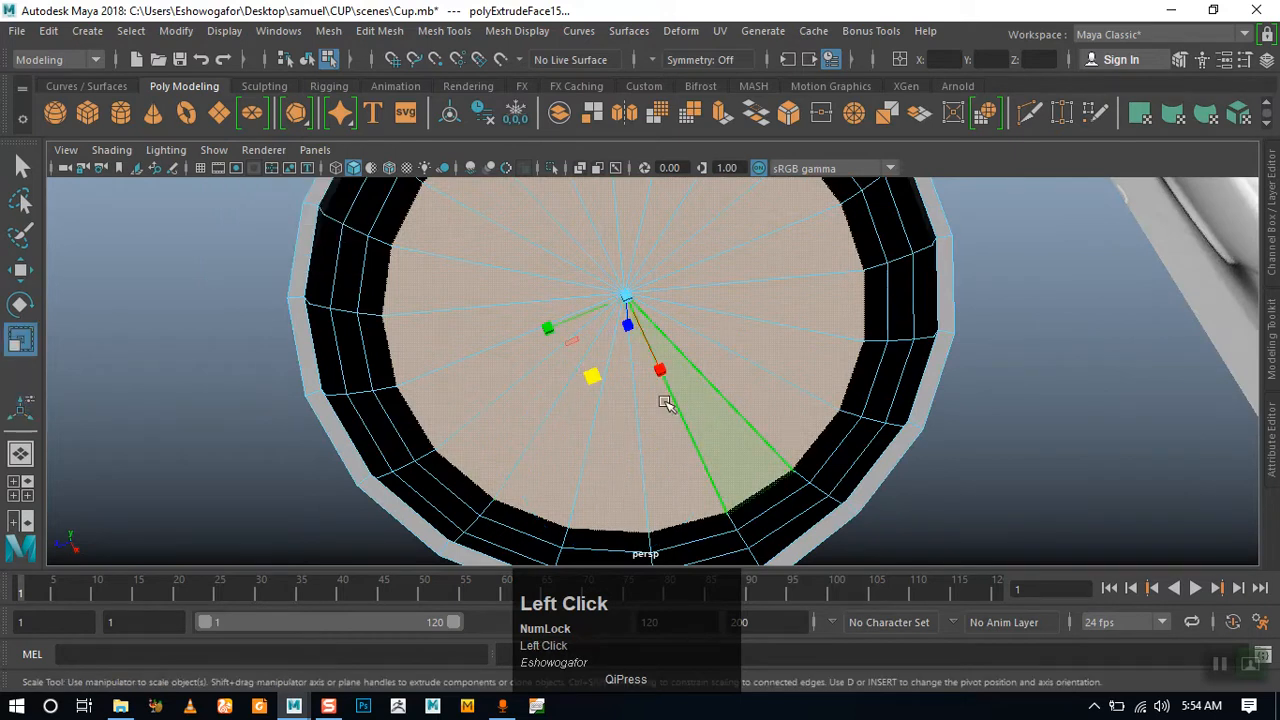
mouse_move(594, 371)
left_mouse_down()
mouse_move(569, 363)
mouse_move(598, 364)
left_mouse_up()
Check the hollow's depth and wall thickness against the reference in the front view and in perspective
key("space")
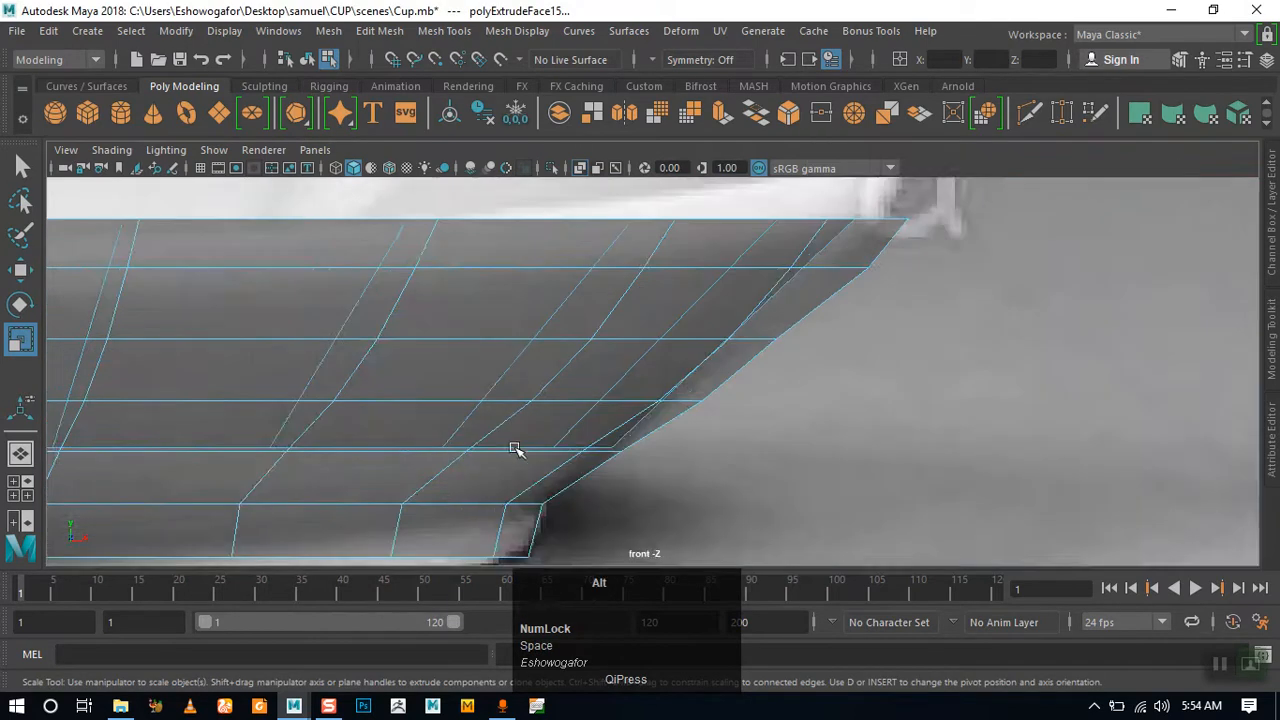
right_click_drag(513, 449, 468, 427, "alt")
right_click_drag(476, 375, 843, 463, "alt")
mouse_move(843, 463)
middle_mouse_down("alt")
mouse_move(831, 457)
mouse_move(838, 468)
middle_mouse_up("alt")
middle_click_drag(670, 404, 831, 277, "alt")
key("space")
key("space")
left_click_drag(829, 306, 446, 253, "alt")
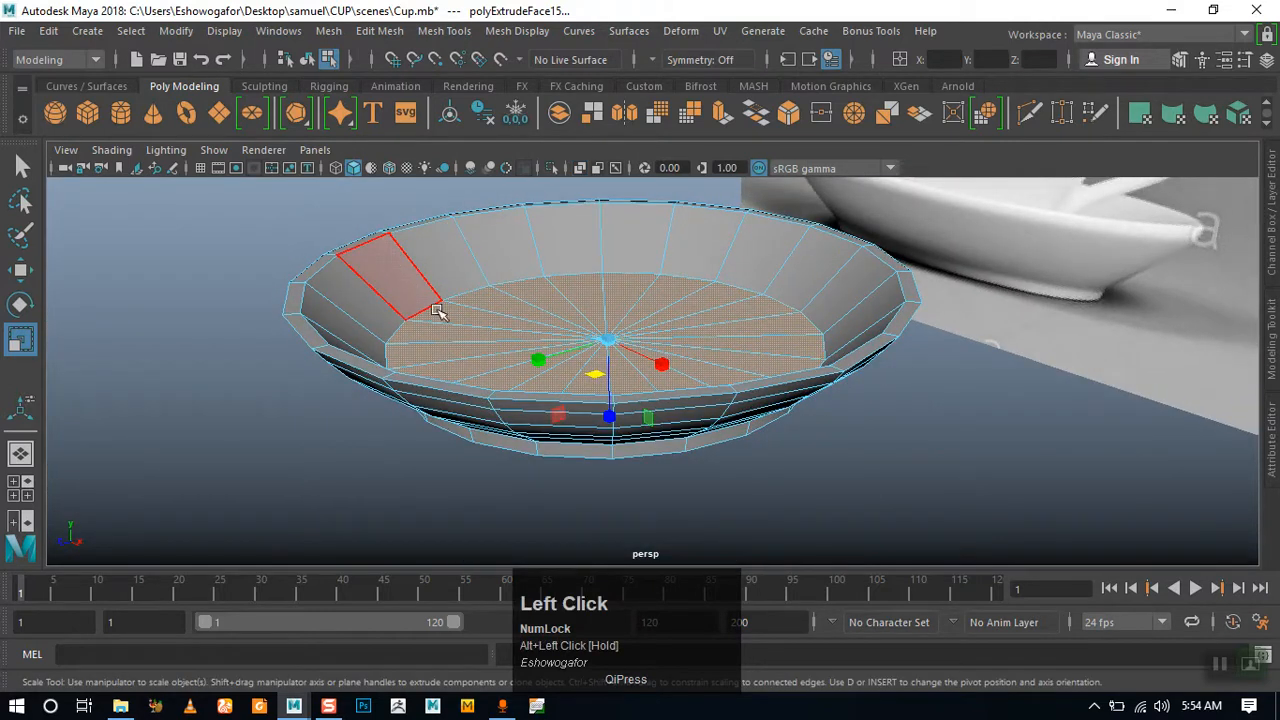
Insert an edge loop around the middle of the saucer's inner wall
left_click(643, 86)
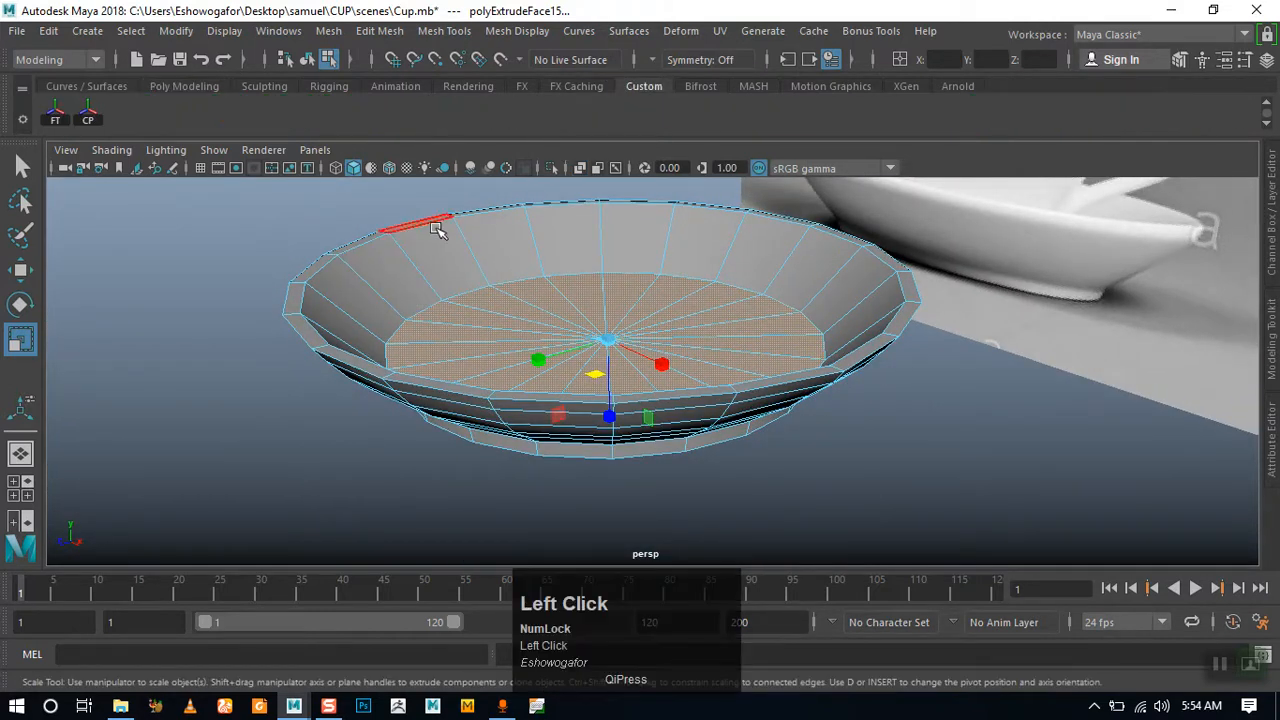
left_click(190, 86)
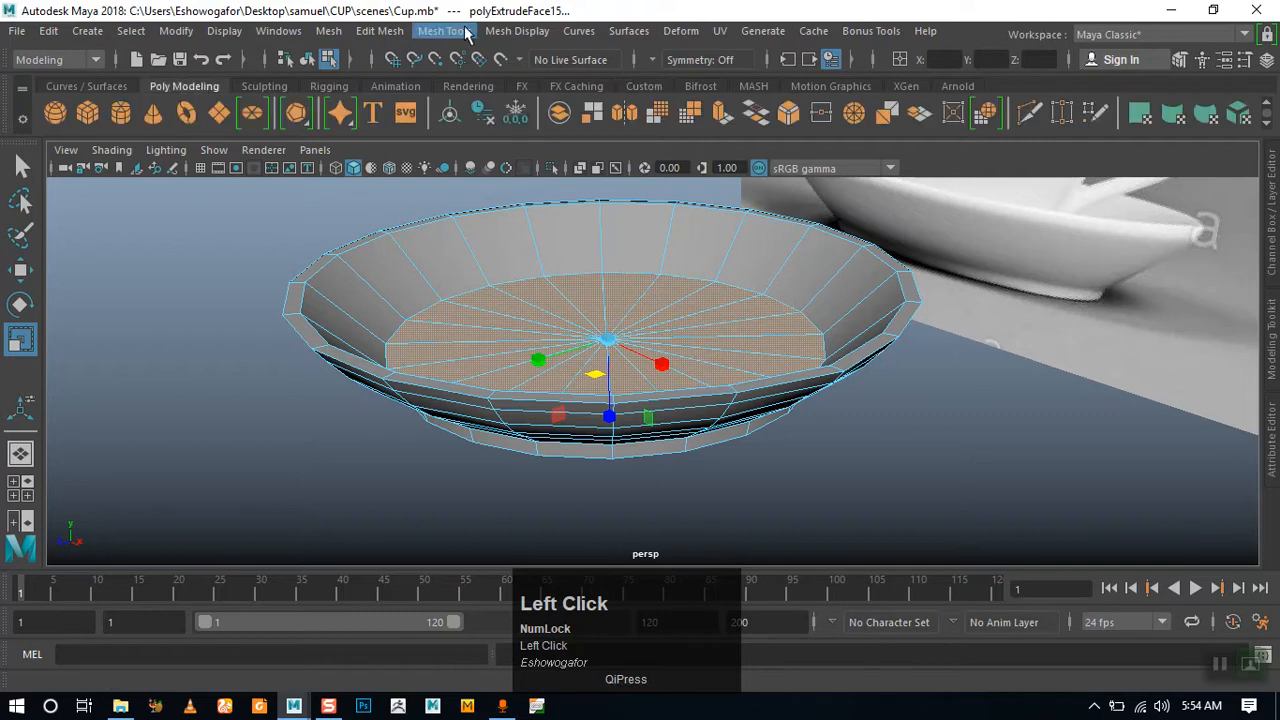
left_click(434, 31)
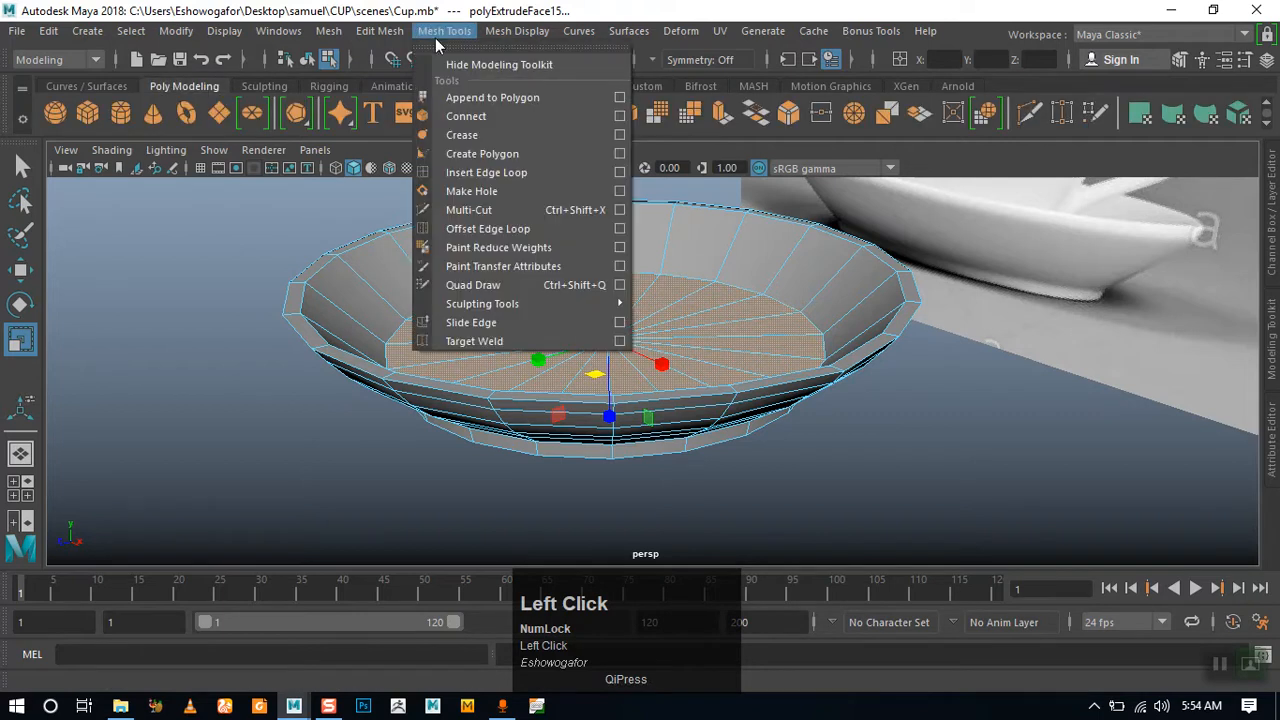
left_click(472, 175)
left_click(420, 270)
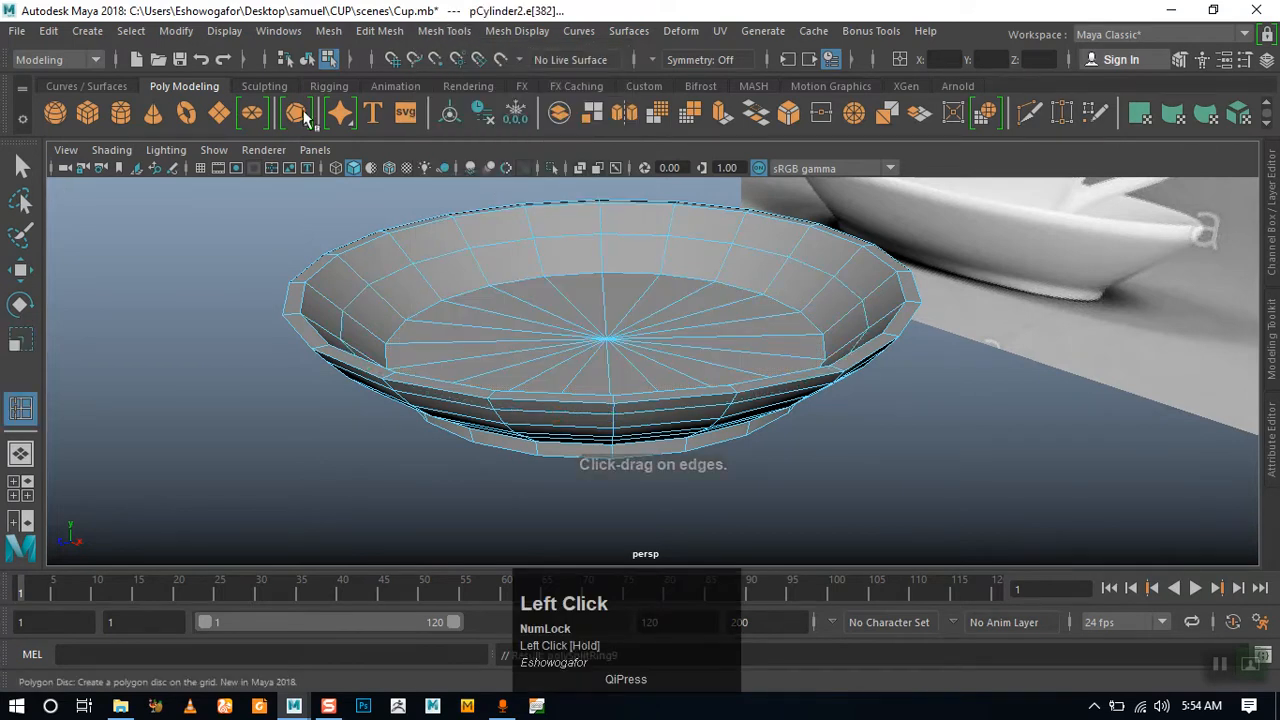
left_click(640, 88)
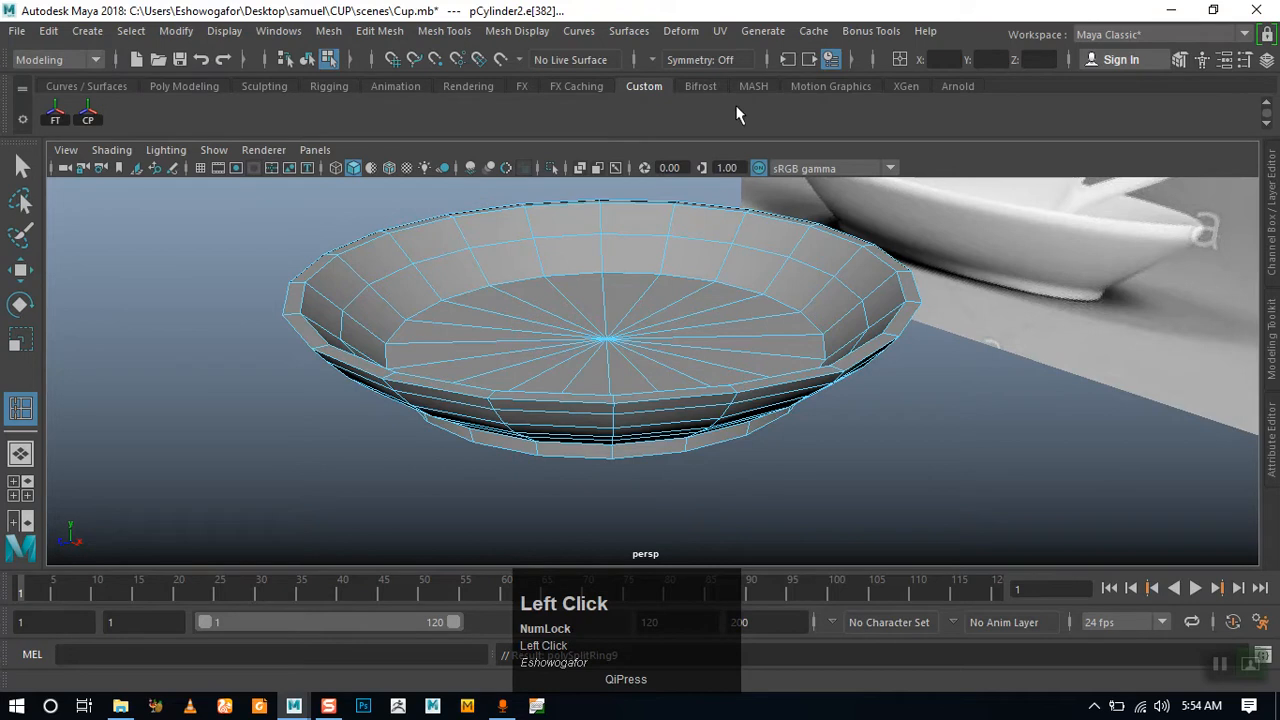
left_click(166, 85)
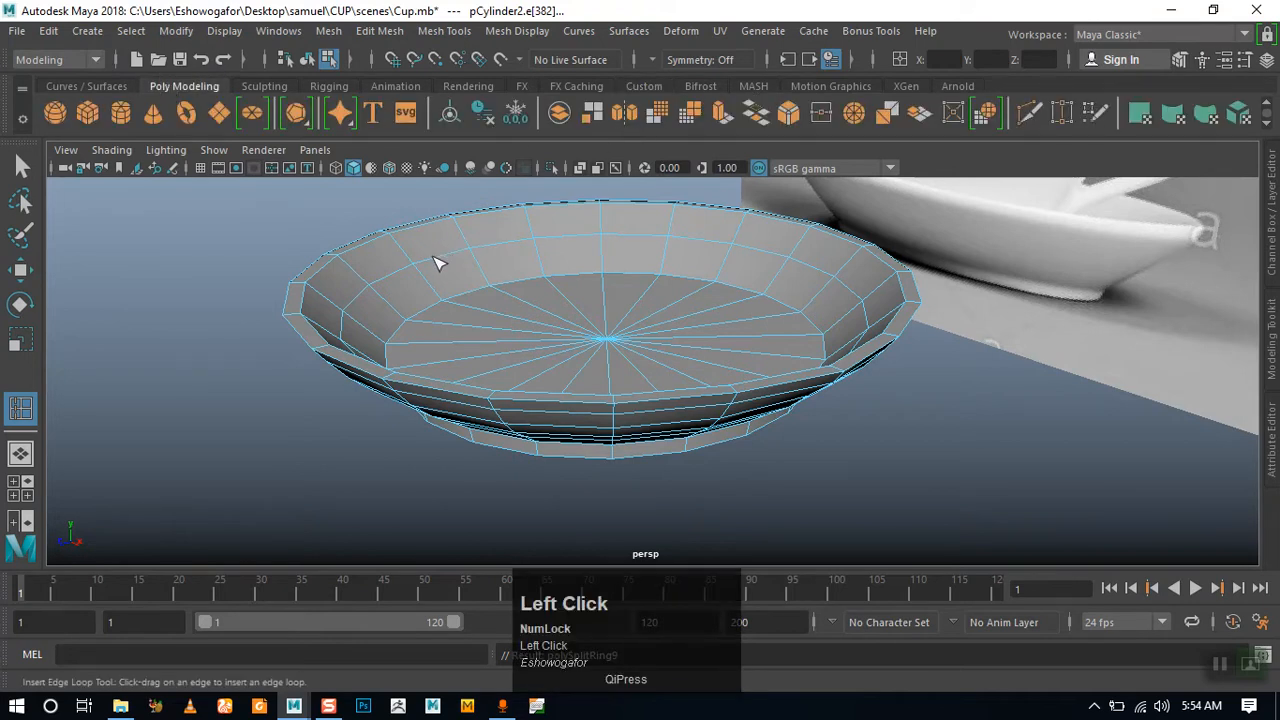
left_click(22, 167)
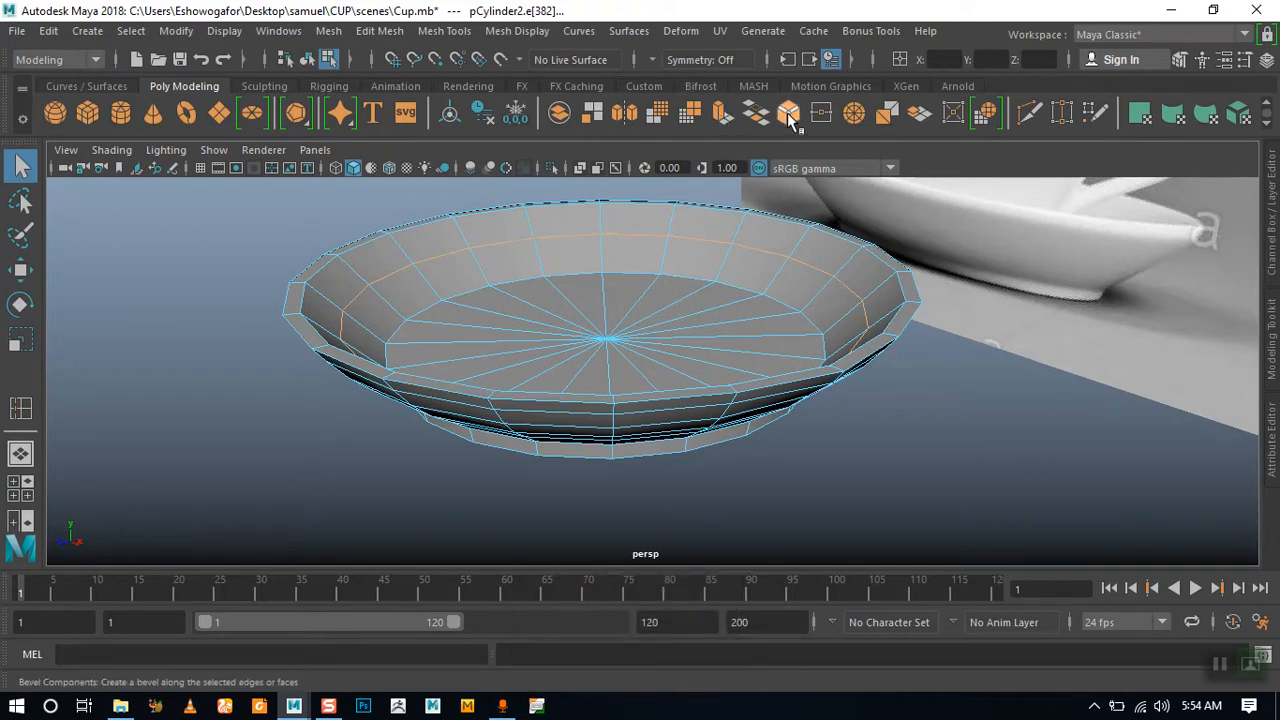
Scale the inner-wall edge loop horizontally and bevel it with a Fraction of 0.5 and additional segments
left_click_drag(628, 239, 583, 362, "alt")
left_click(20, 340)
middle_click_drag(651, 448, 634, 437)
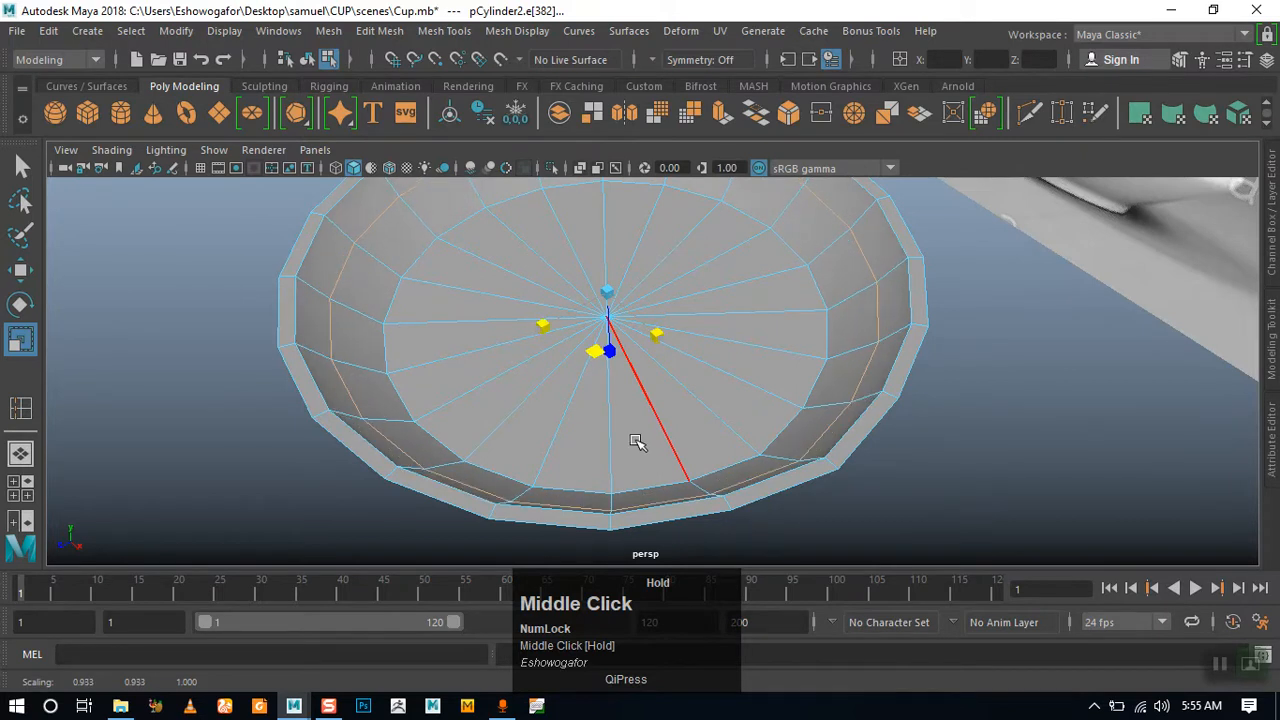
left_click(797, 120)
left_click_drag(594, 306, 450, 265, "alt")
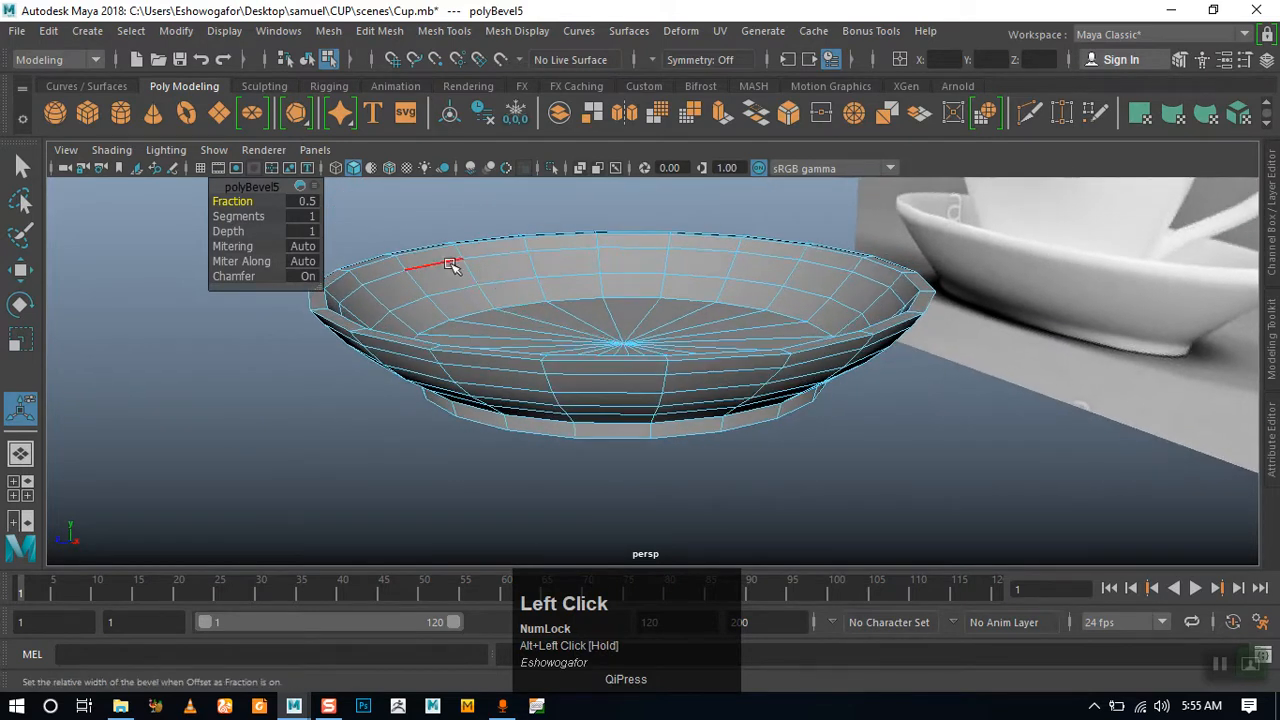
left_click_drag(277, 217, 429, 263)
Return to object mode and deselect the saucer to inspect the shading of its inner wall
right_click(503, 253)
right_click_drag(531, 151, 576, 134)
left_click(437, 423)
left_click_drag(437, 423, 546, 392, "alt")
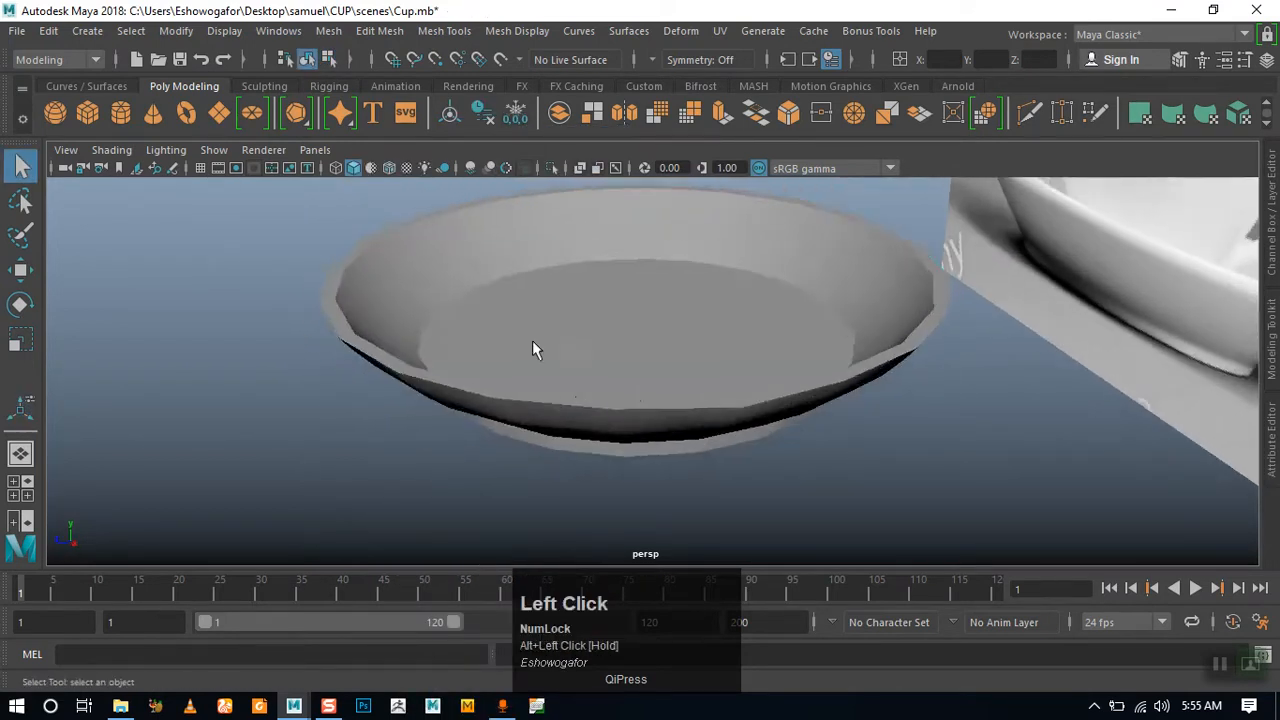
left_click(458, 357)
left_click_drag(458, 357, 426, 355, "alt")
Bevel the edge loop where the inner wall meets the saucer's floor with a Fraction of 0.5 and 2 Segments
right_click_drag(403, 168, 400, 118)
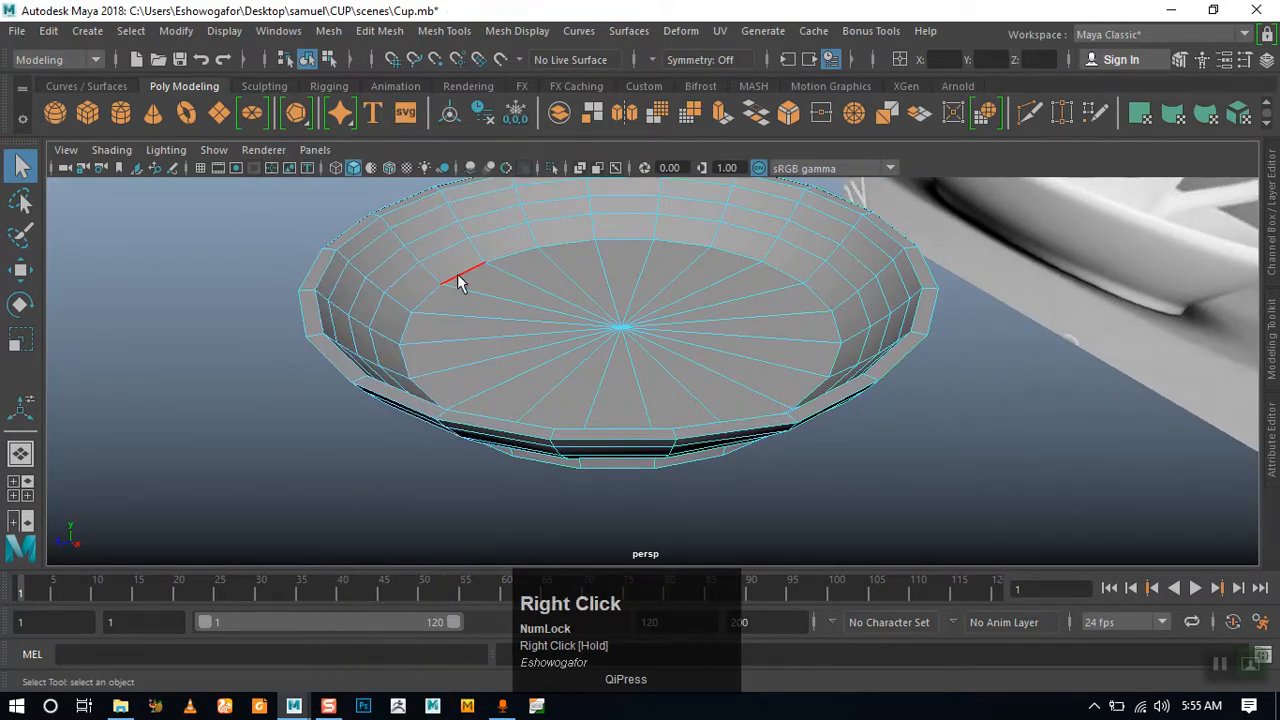
left_click(458, 283)
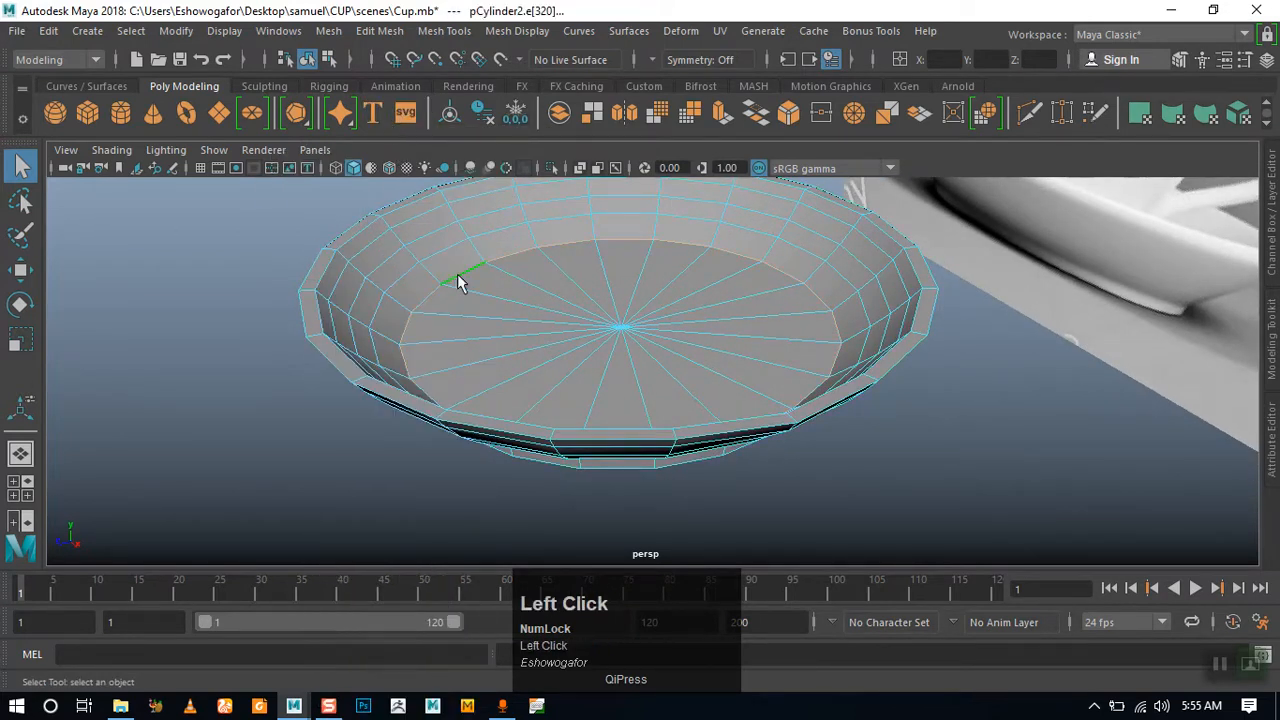
left_click(780, 115)
left_click(240, 216)
left_click_drag(500, 296, 590, 290)
Insert two supporting edge loops on the saucer's foot, one near its bottom edge and one near its top edge
right_click_drag(590, 290, 334, 220, "alt")
left_click(334, 220, "alt")
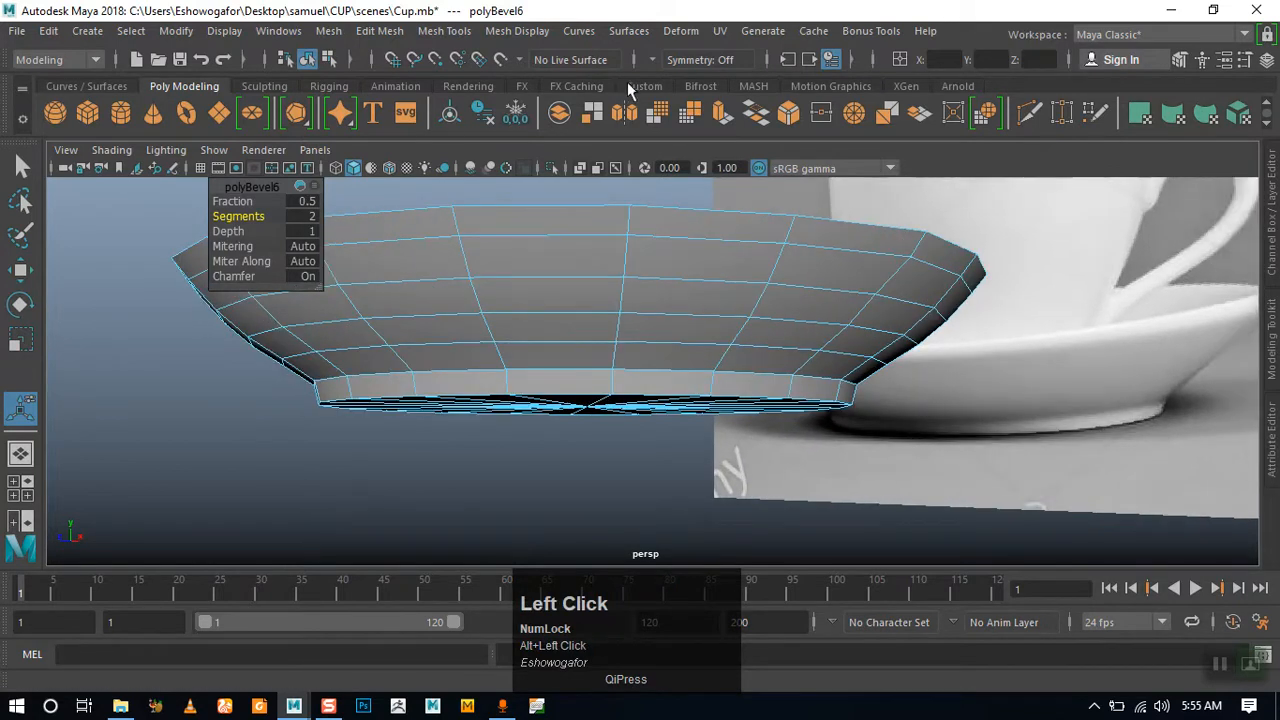
left_click(640, 86)
left_click(444, 30)
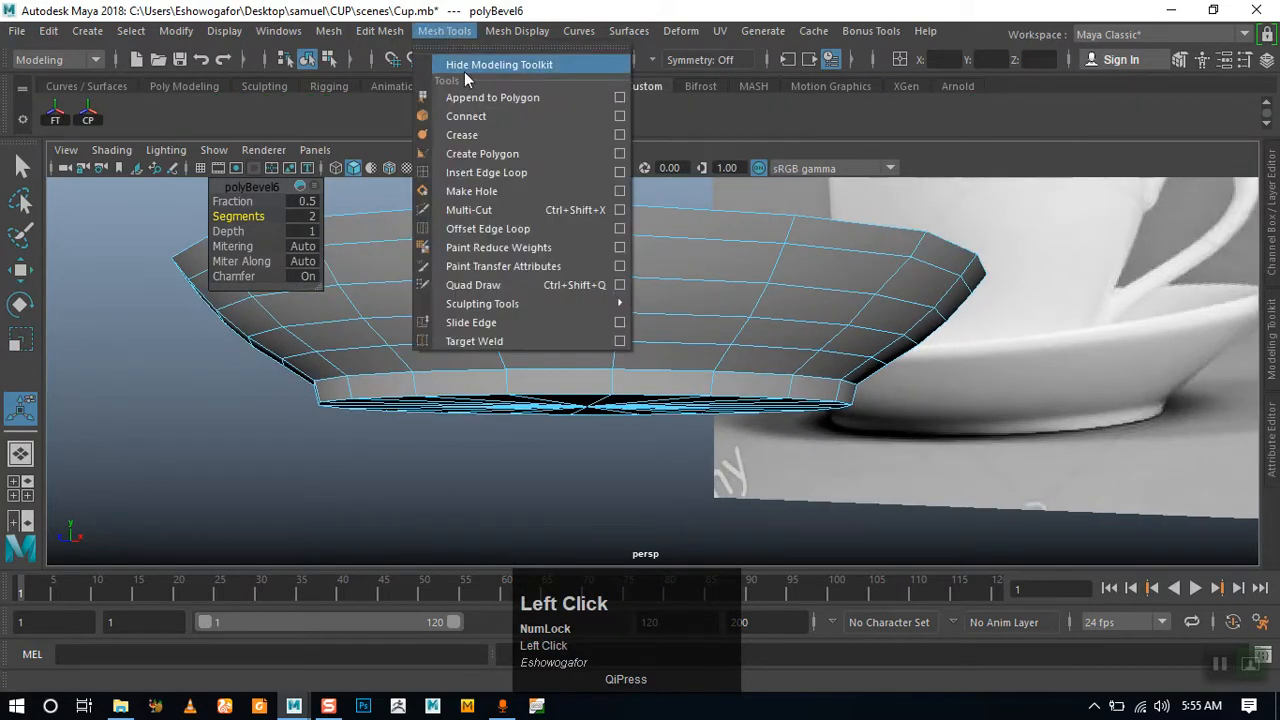
left_click(466, 173)
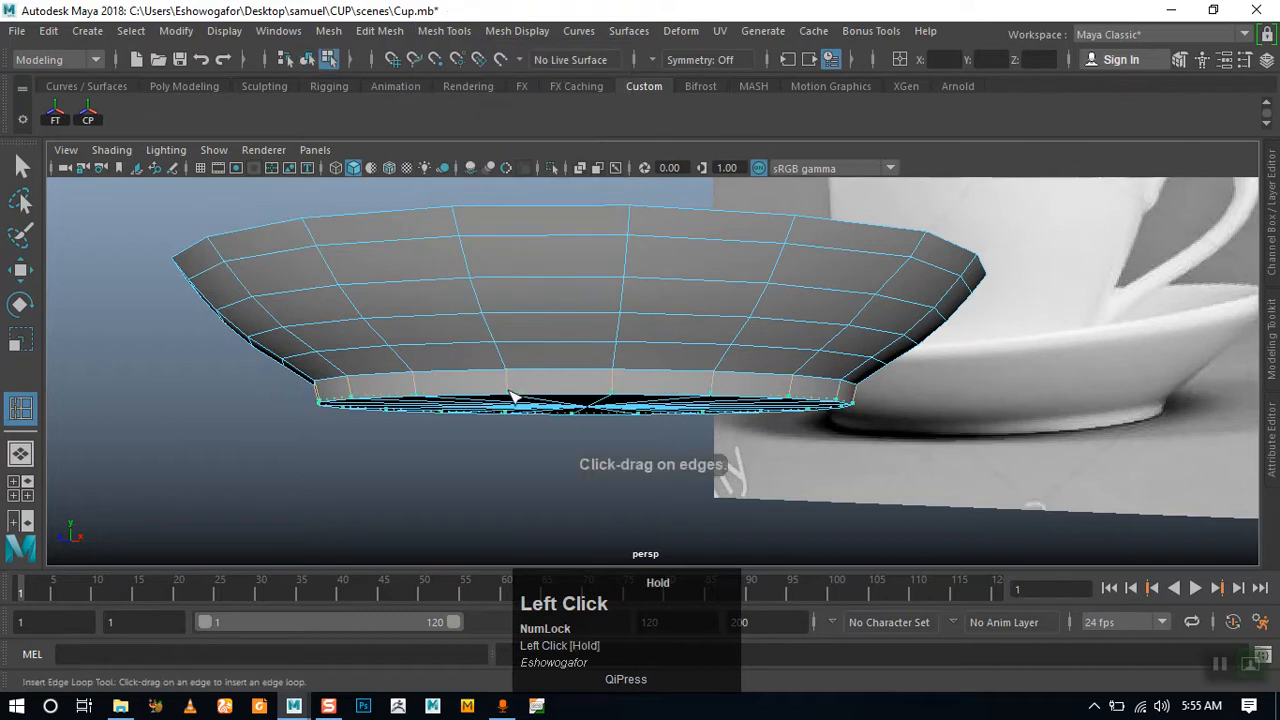
left_click_drag(508, 396, 510, 381)
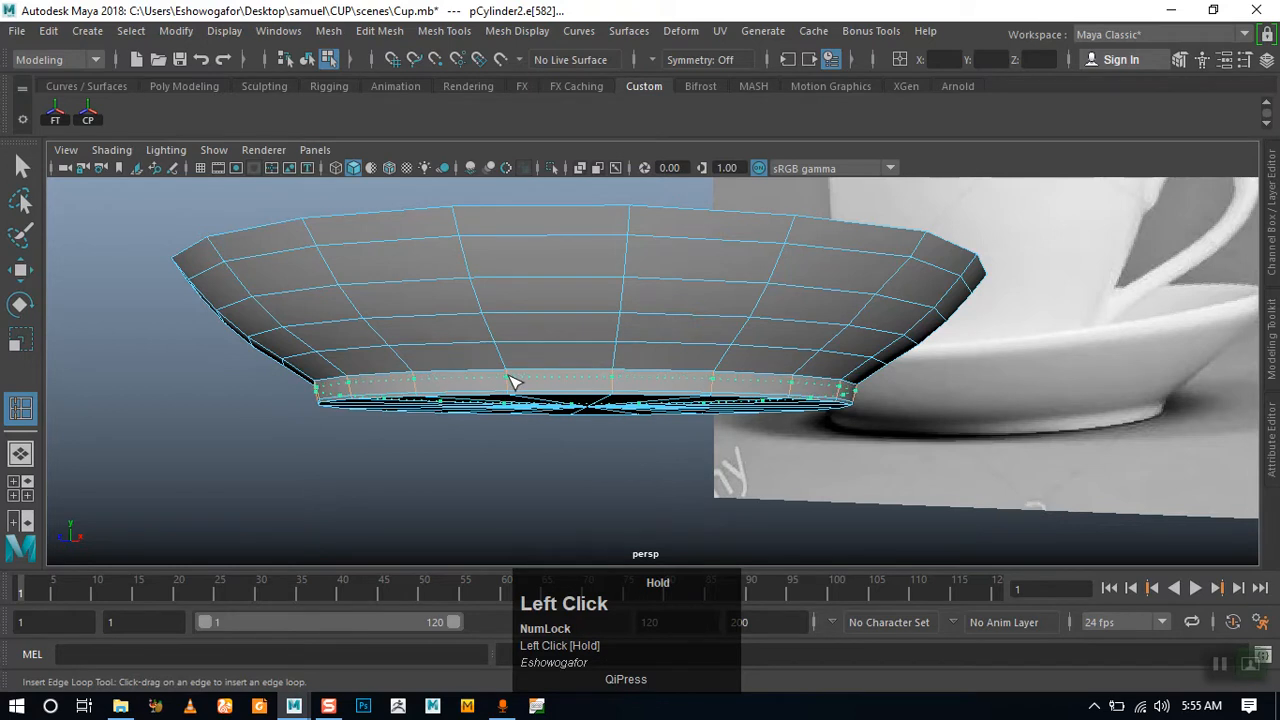
left_click_drag(510, 381, 510, 381)
left_click(20, 166)
Preview the saucer smoothed in object mode and compare its shape with the reference image from several angles
left_click_drag(457, 277, 523, 343, "alt")
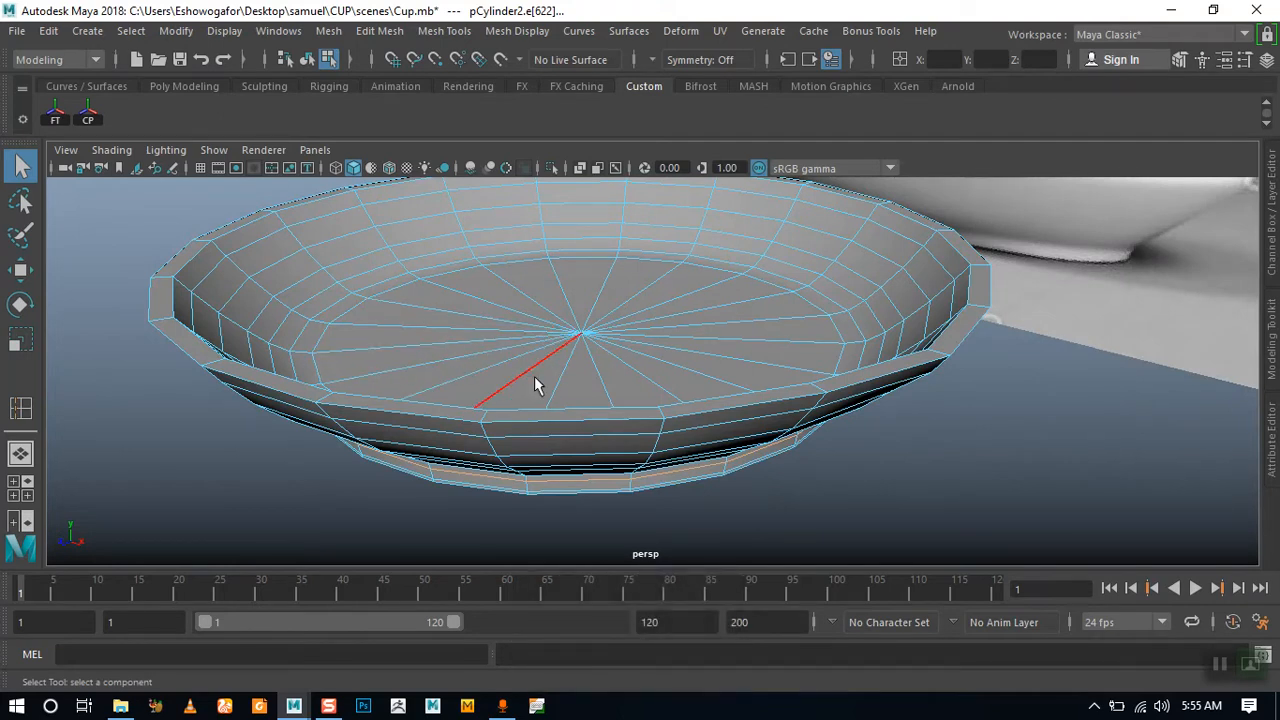
key("3")
left_click_drag(663, 377, 640, 337, "alt")
right_click(668, 248)
right_click_drag(667, 248, 646, 135)
left_click(189, 309)
left_click_drag(189, 309, 394, 400, "alt")
right_click_drag(394, 400, 306, 349, "alt")
middle_click_drag(306, 349, 424, 449, "alt")
left_click_drag(424, 449, 462, 438, "alt")
Turn off the saucer's smooth preview, switch to face selection and select all the face loops of its inner wall
left_click(449, 412)
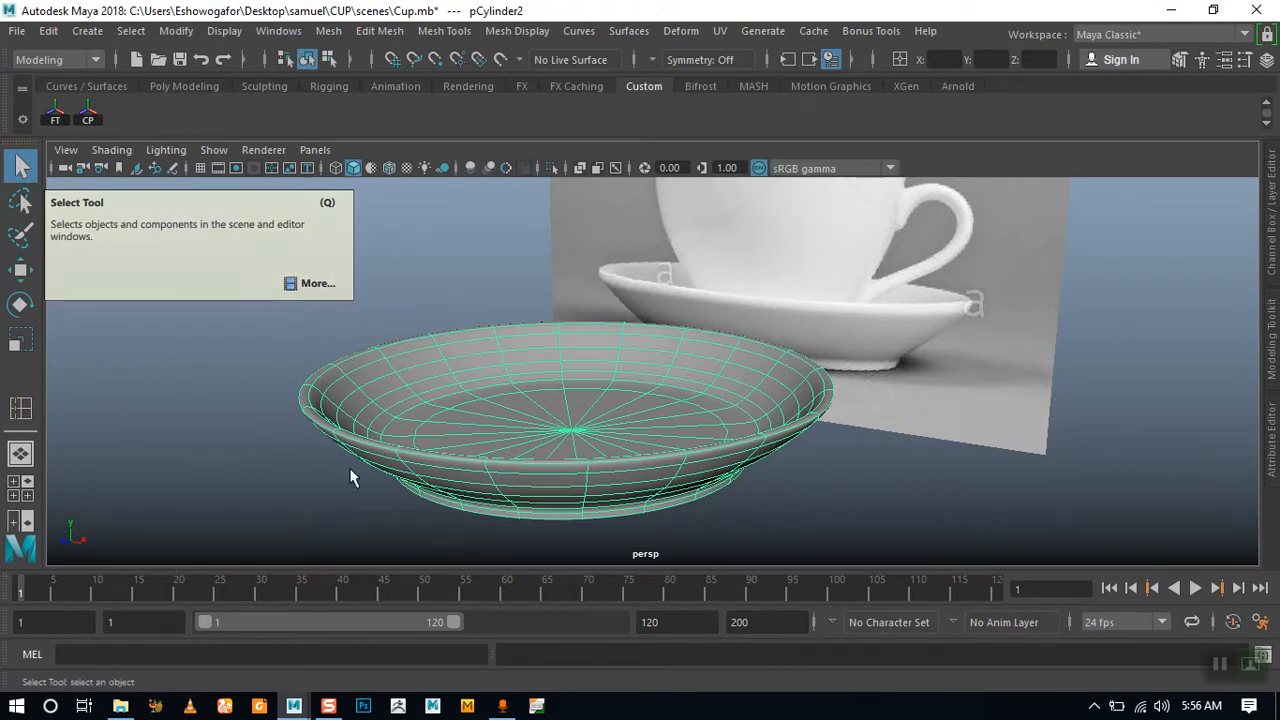
key("1")
left_click_drag(471, 423, 427, 466, "alt")
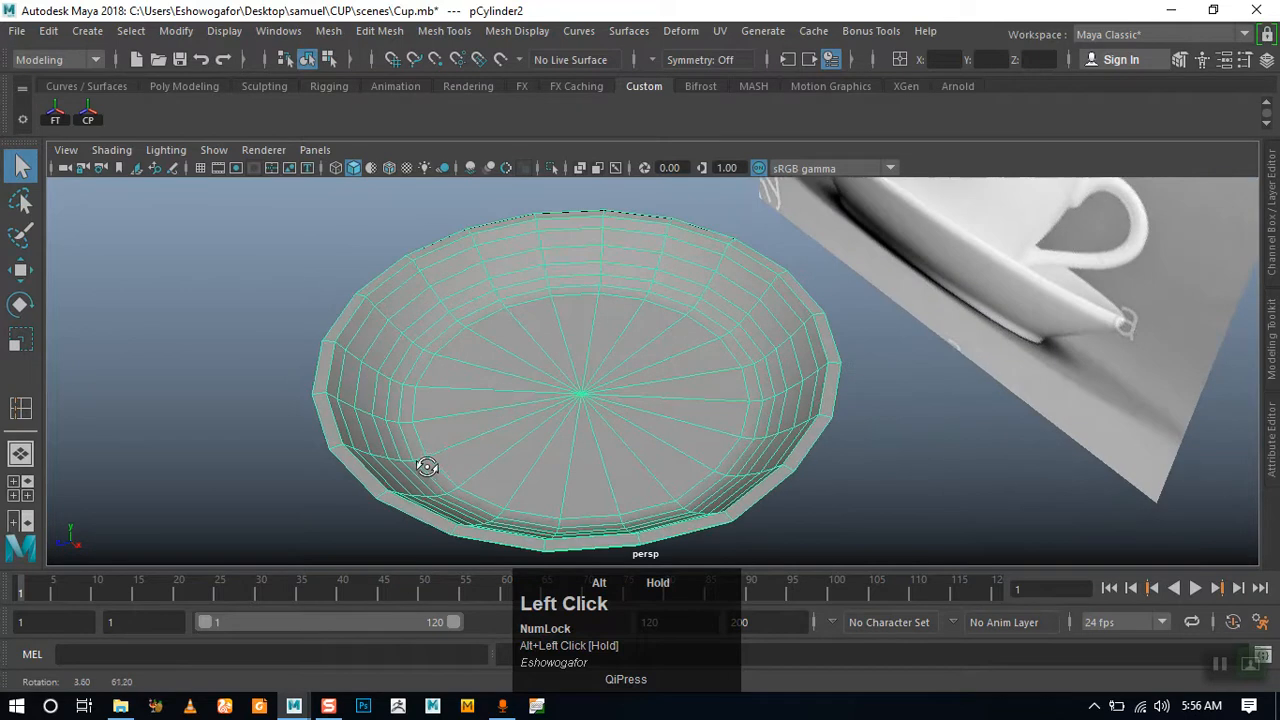
right_click_drag(457, 376, 436, 204)
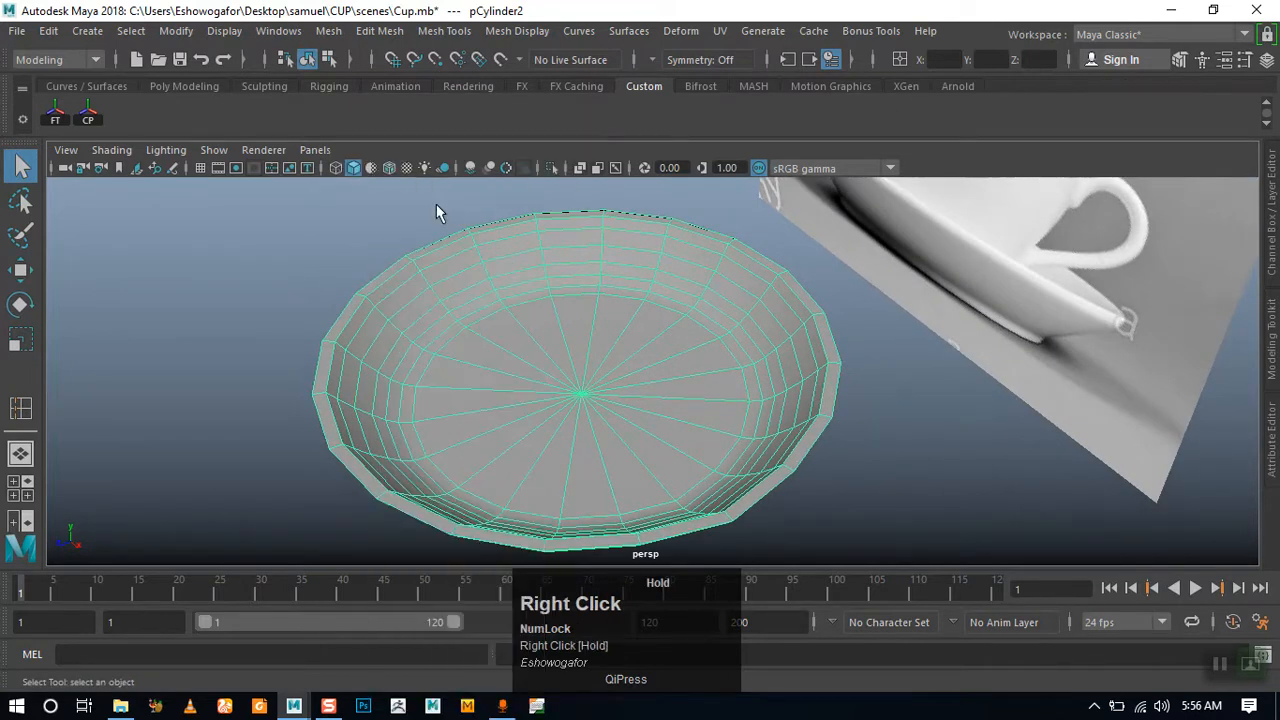
left_click(358, 320)
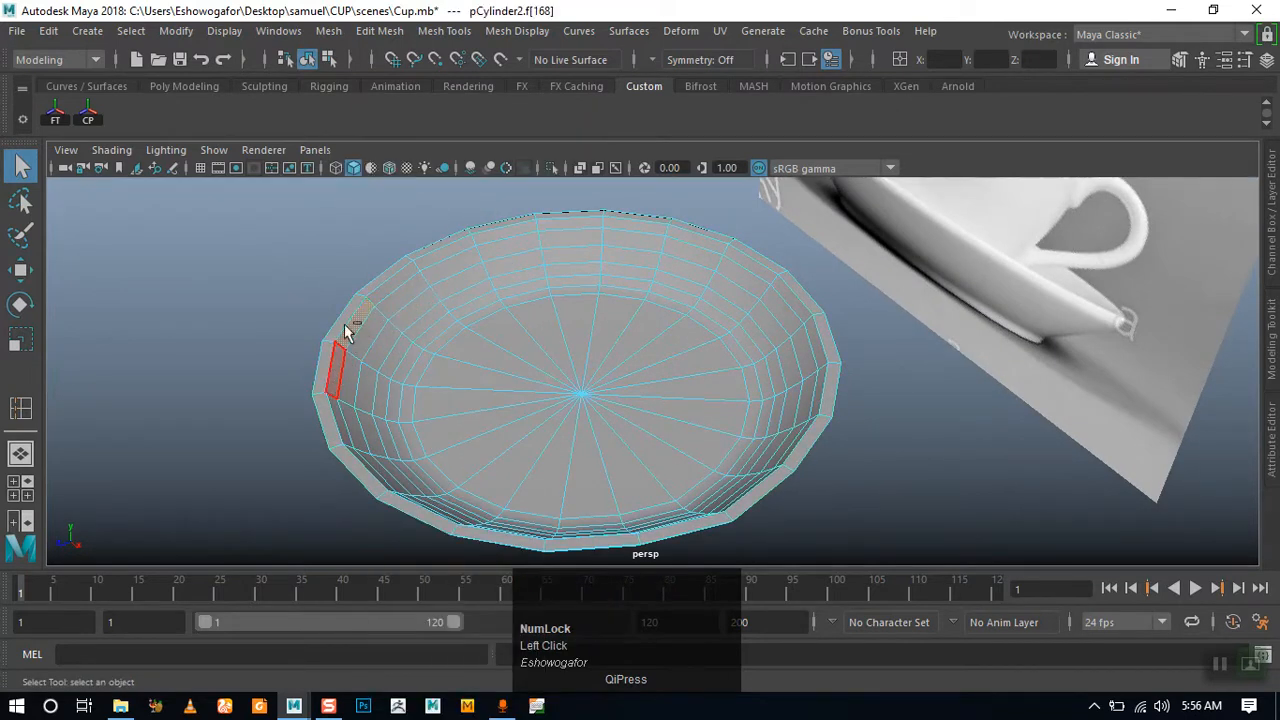
left_click(342, 367, "shift")
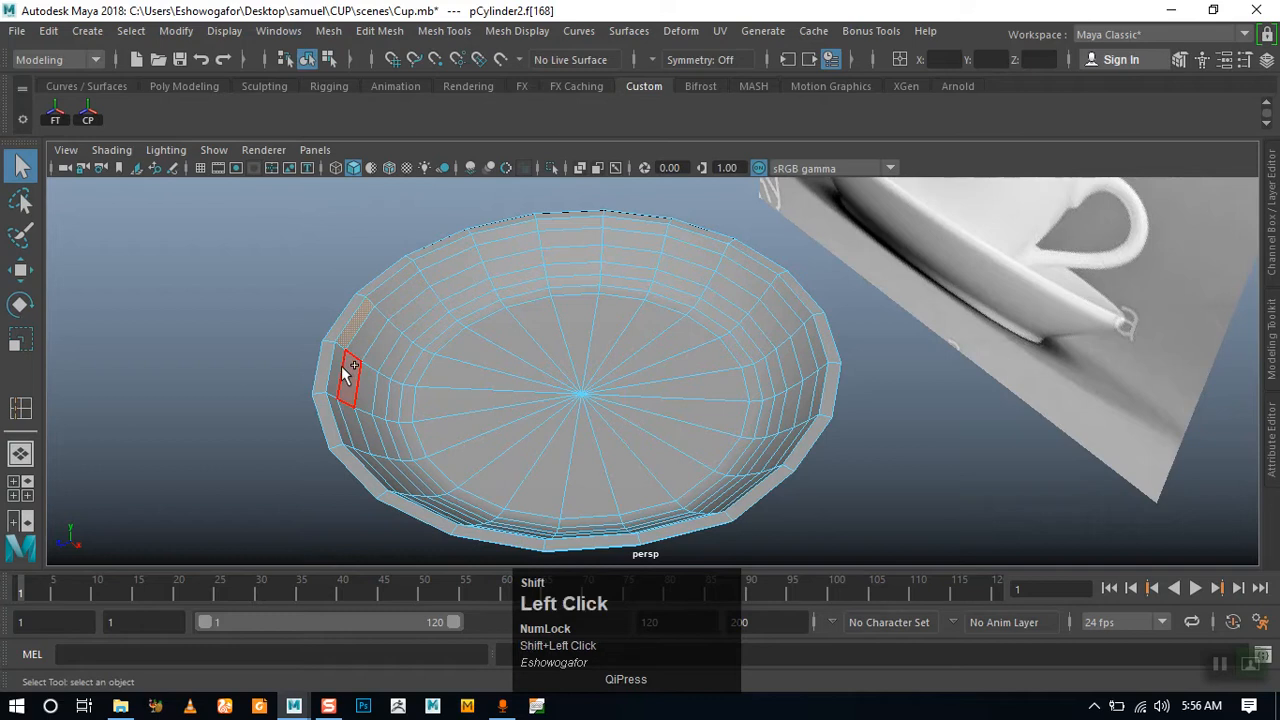
double_click(336, 366)
left_click(352, 388, "shift")
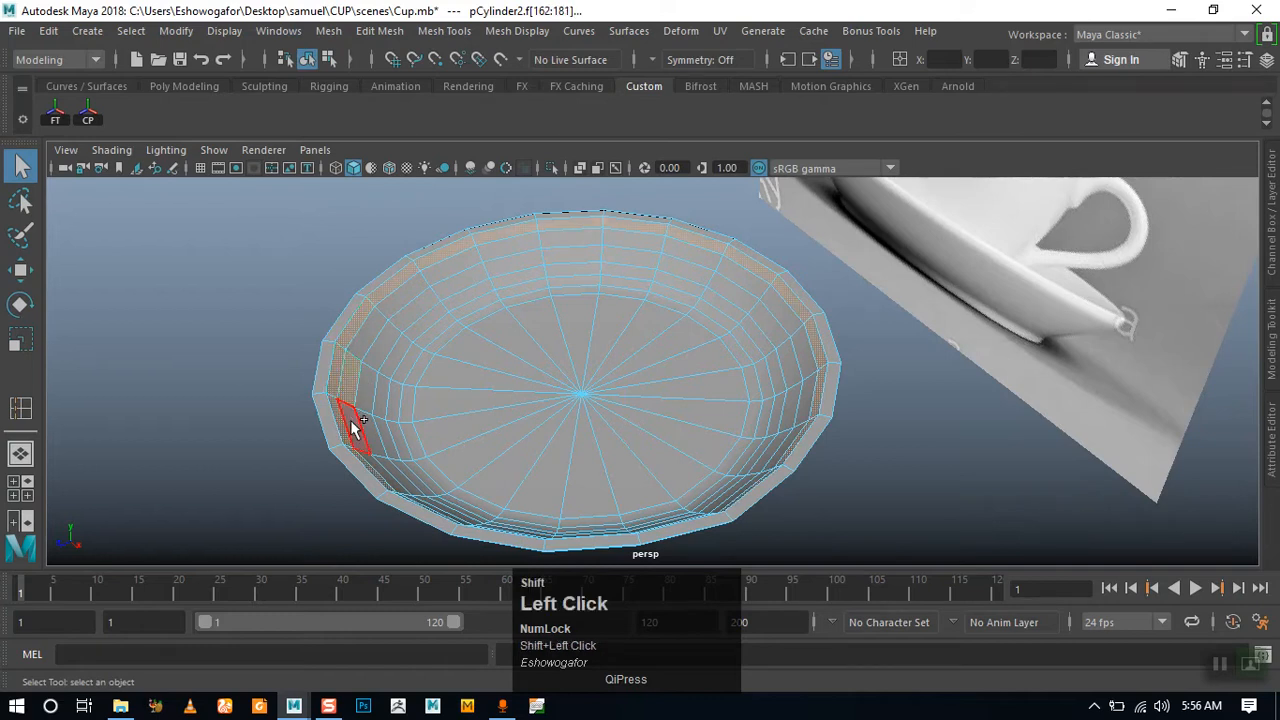
double_click(358, 426, "shift")
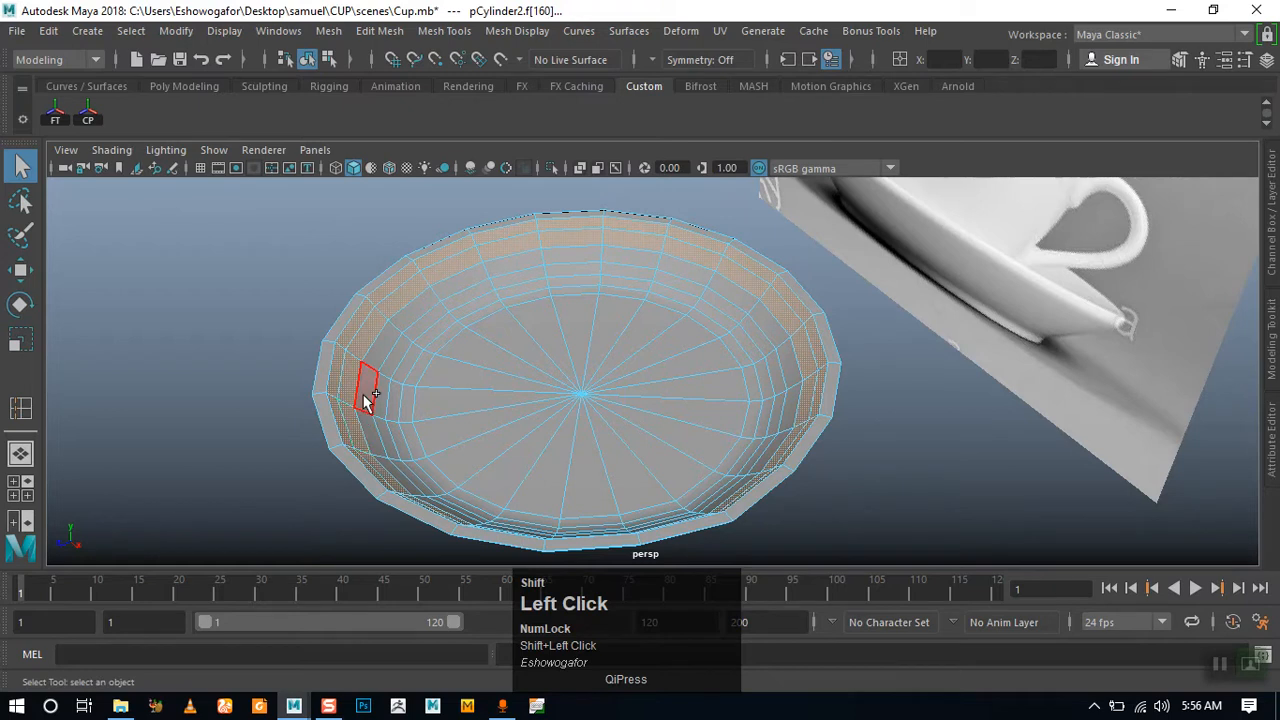
double_click(390, 425, "shift")
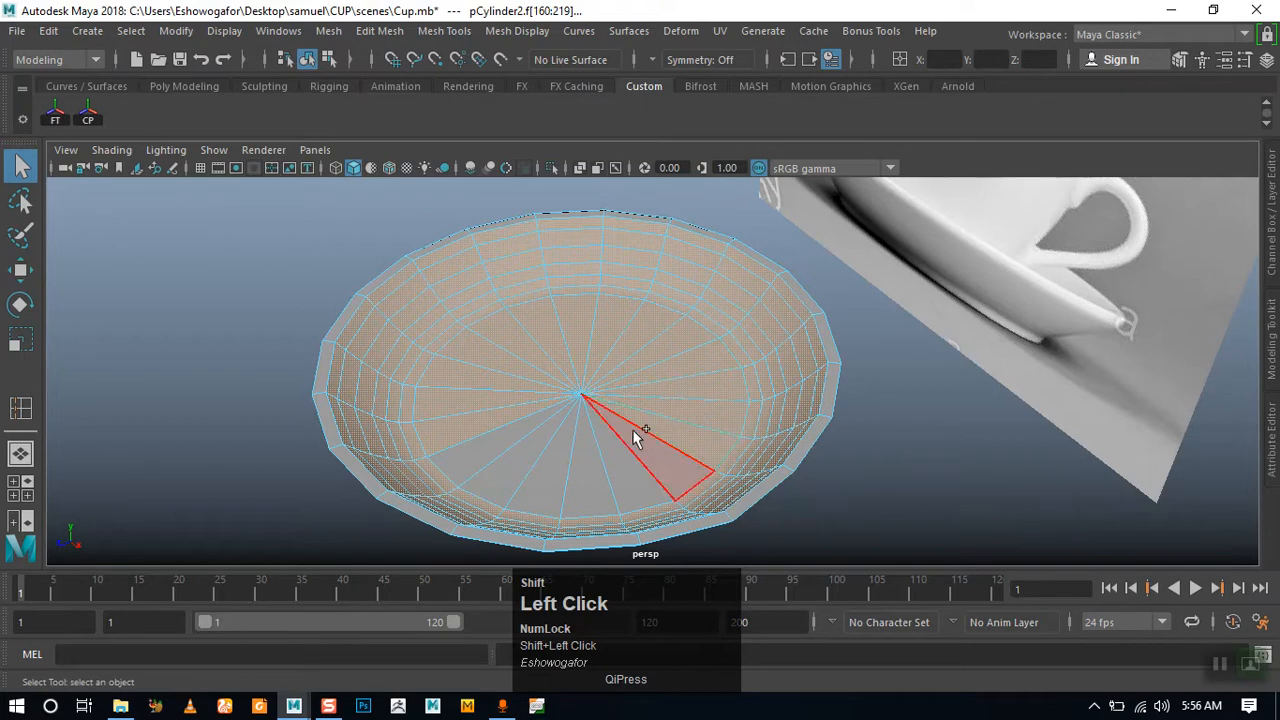
Add the remaining triangular faces of the saucer's floor to the face selection
left_click(630, 458, "shift")
left_click(588, 474, "shift")
left_click(547, 476, "shift")
left_click(498, 472, "shift")
left_click(477, 456, "shift")
left_click_drag(620, 495, 615, 452, "alt")
middle_click_drag(615, 452, 606, 417, "alt")
left_click_drag(606, 417, 563, 395, "alt")
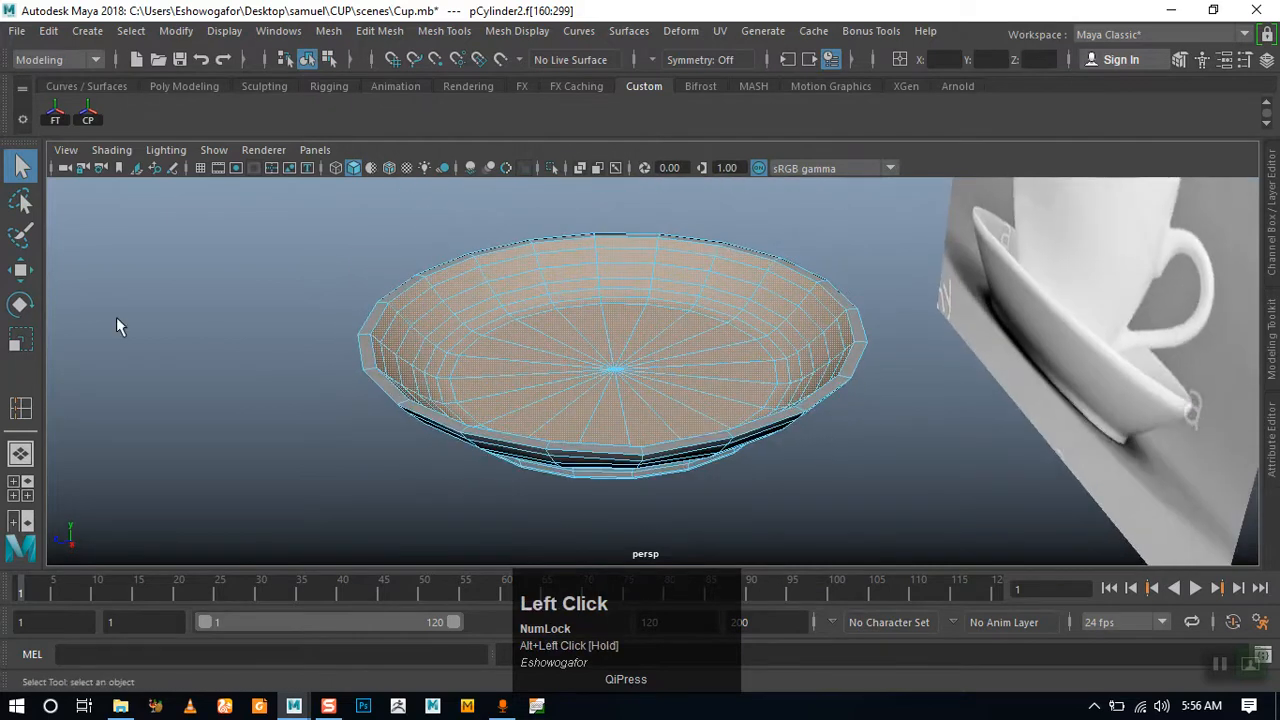
Scale the selected inner faces slightly inward to thicken the saucer's rim, and save the scene
left_click(18, 342)
left_click_drag(525, 335, 553, 365, "alt")
key("ctrl+s")
left_click_drag(598, 412, 571, 313, "alt")
left_click_drag(278, 387, 326, 423, "alt")
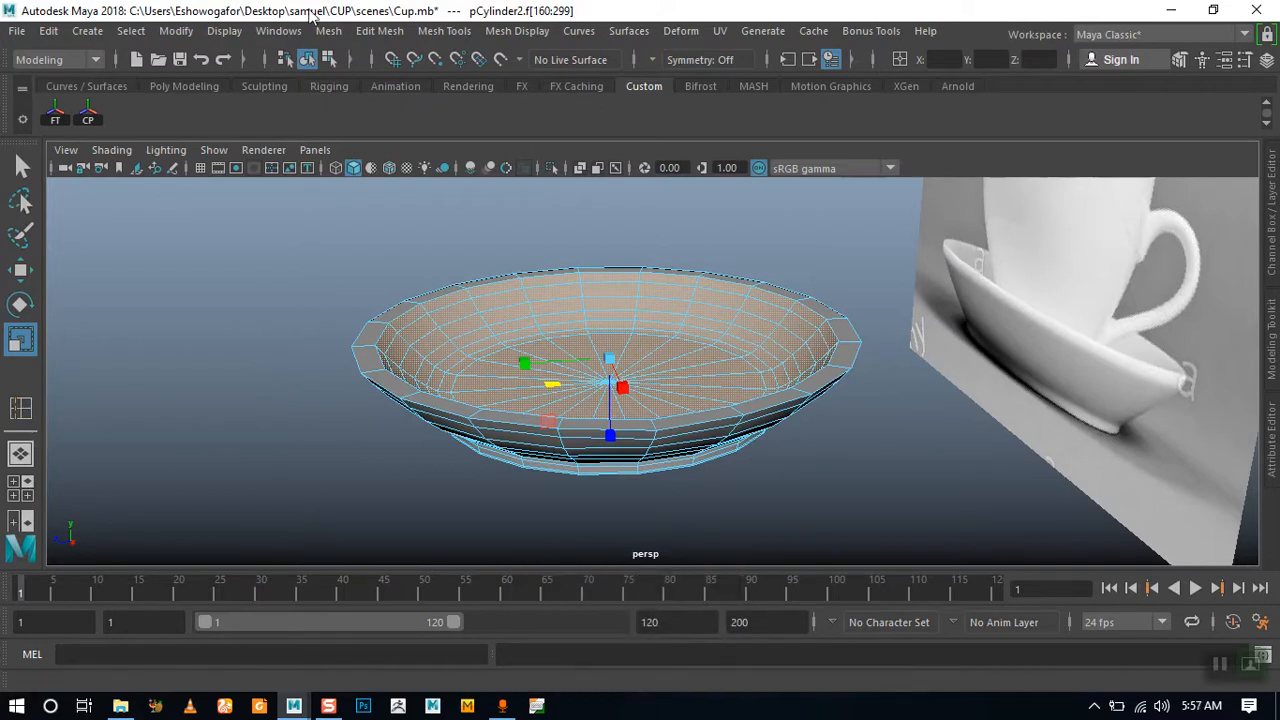
Try inserting an edge loop around the flat top of the saucer's rim, preview it smoothed and undo it
left_click(378, 30)
mouse_move(444, 30)
left_click(460, 172)
right_click_drag(340, 330, 318, 402, "alt")
left_click(281, 393)
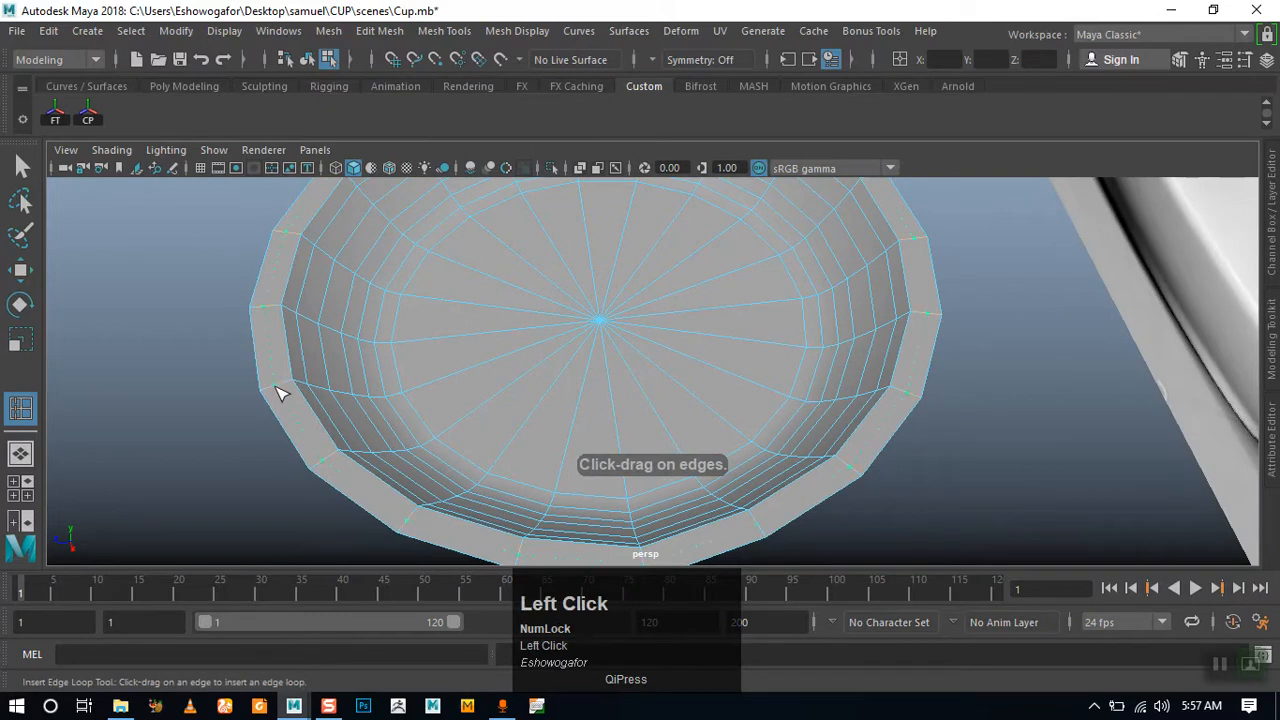
left_click(22, 167)
left_click_drag(498, 330, 503, 281, "alt")
key("3")
mouse_move(457, 373)
left_mouse_down("alt")
mouse_move(483, 337)
mouse_move(459, 372)
left_mouse_up("alt")
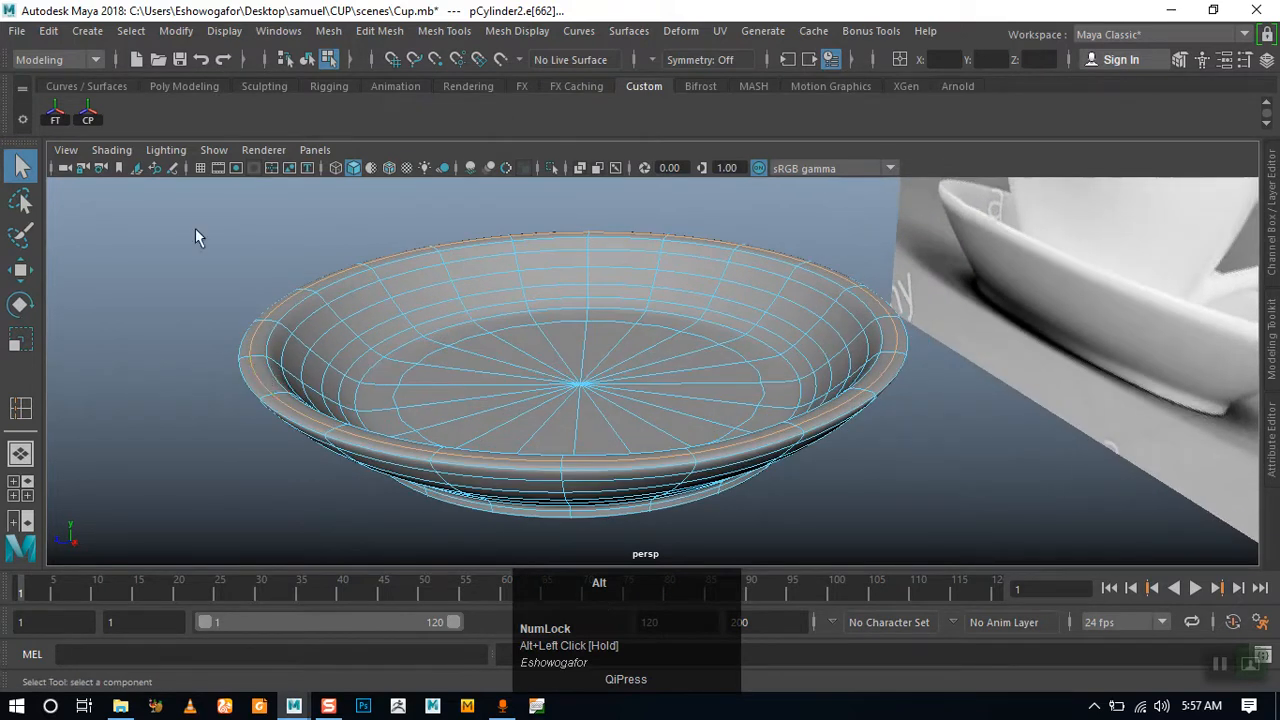
key("ctrl+alt+z")
key("ctrl+alt+z")
Return to object mode and inspect the saucer's rim both smoothed and unsmoothed
left_click_drag(320, 328, 336, 175, "alt")
right_click_drag(336, 161, 450, 135)
left_click(443, 281)
right_click_drag(436, 310, 367, 373, "alt")
left_click_drag(367, 366, 362, 420, "alt")
left_click(389, 403)
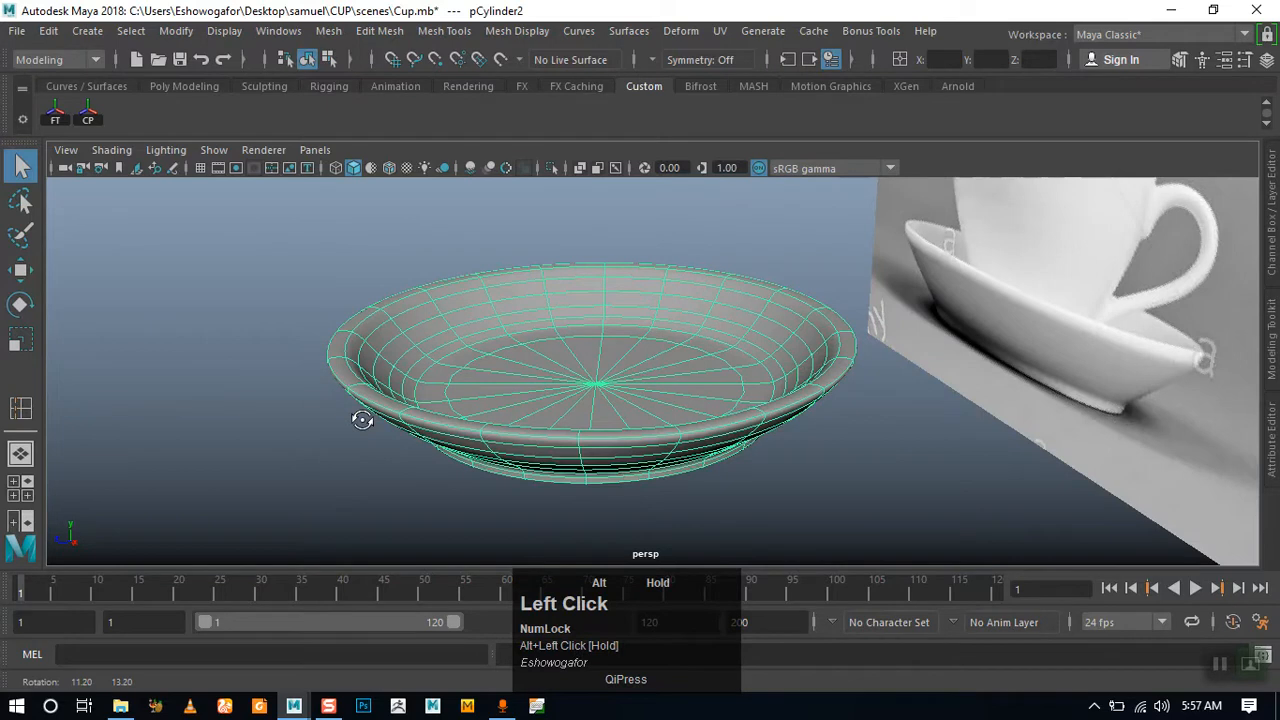
left_click_drag(350, 378, 306, 369, "alt")
right_click_drag(306, 369, 377, 412, "alt")
middle_click_drag(376, 412, 398, 400, "alt")
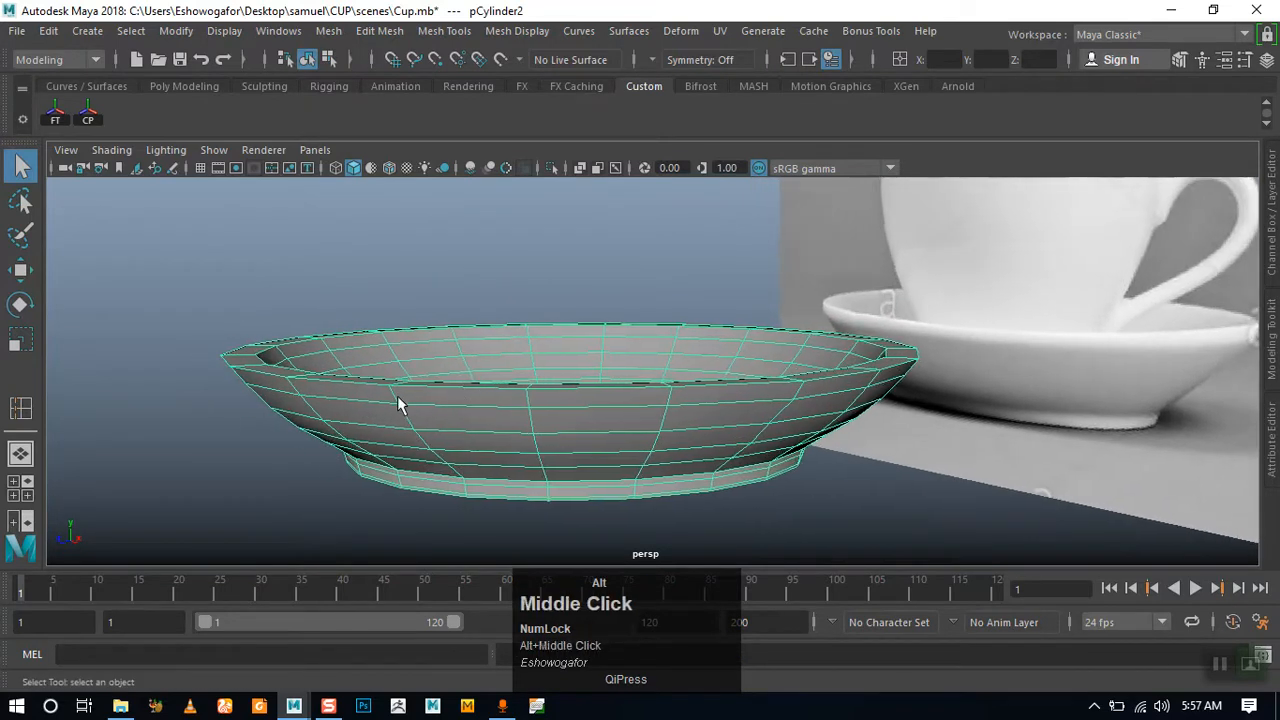
Insert an edge loop around the middle of the flat top of the saucer's rim
left_click_drag(398, 400, 345, 410, "alt")
left_click(22, 411)
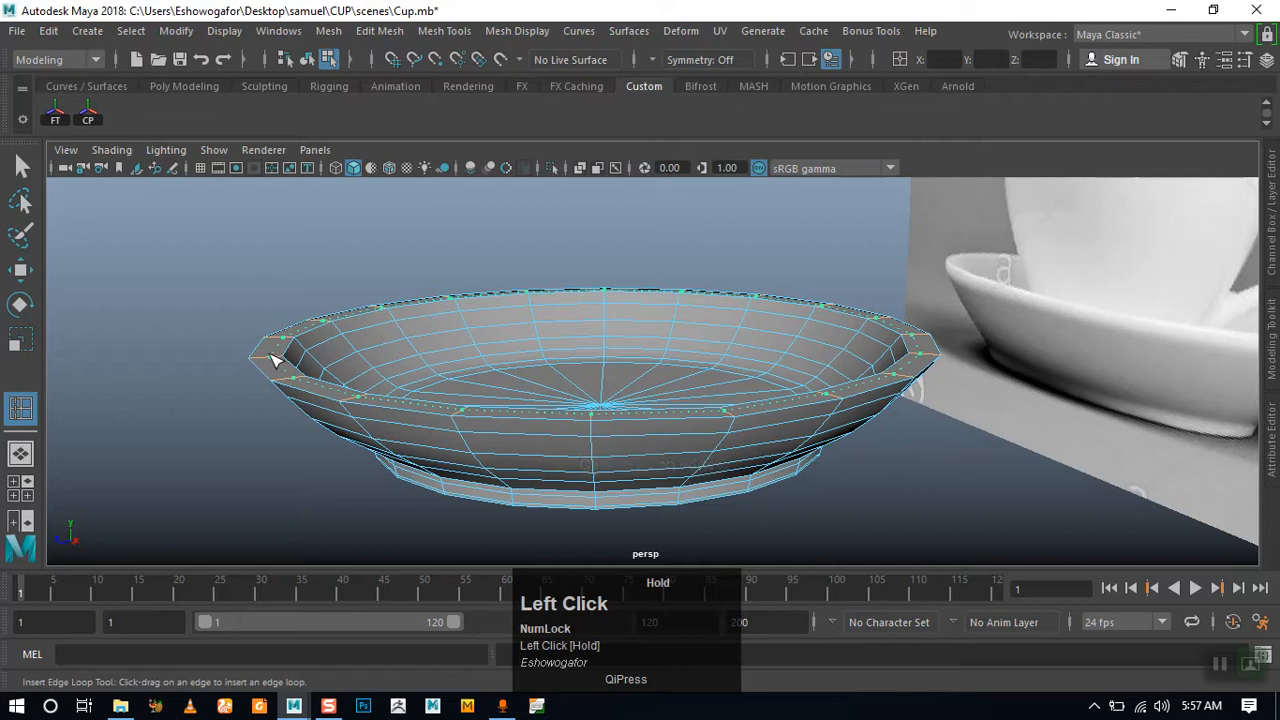
left_click_drag(270, 360, 270, 360)
left_click(22, 166)
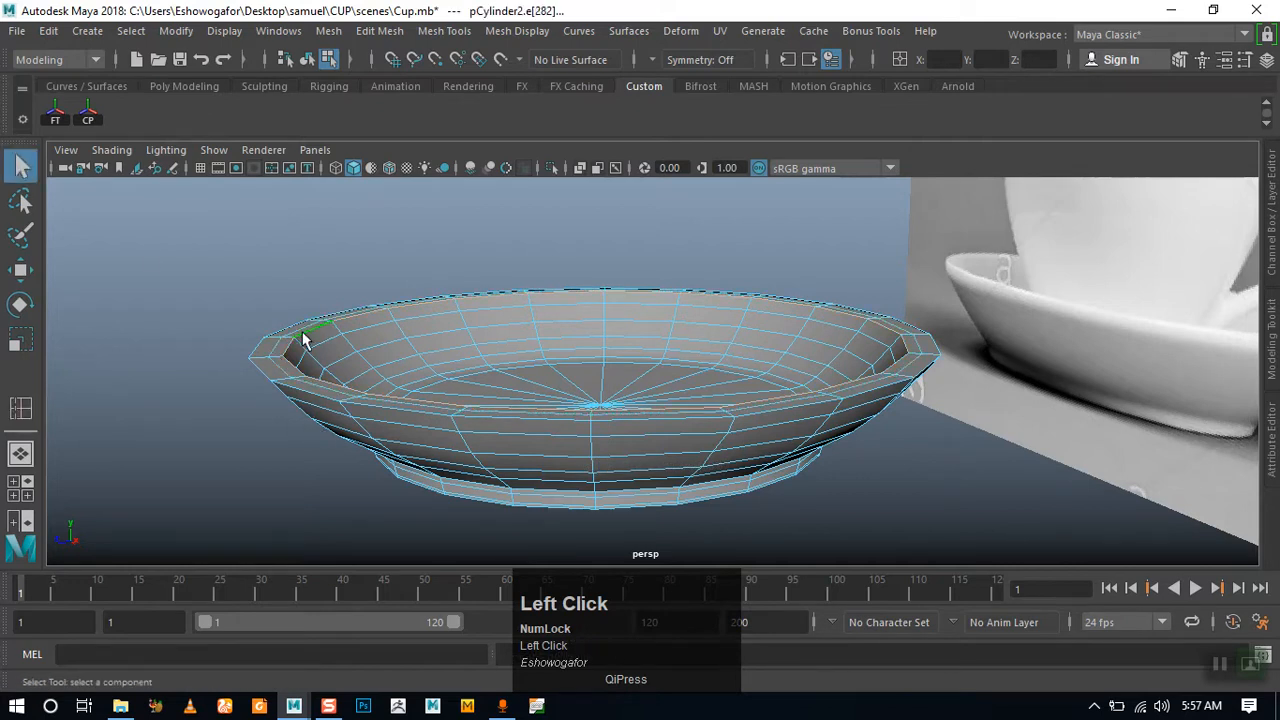
left_click_drag(329, 363, 434, 394, "alt")
Select the edge loop running along the saucer's rim and adjust its height with the Move tool
double_click(273, 380)
left_click(22, 270)
left_click_drag(330, 470, 580, 345, "alt")
left_click(558, 263)
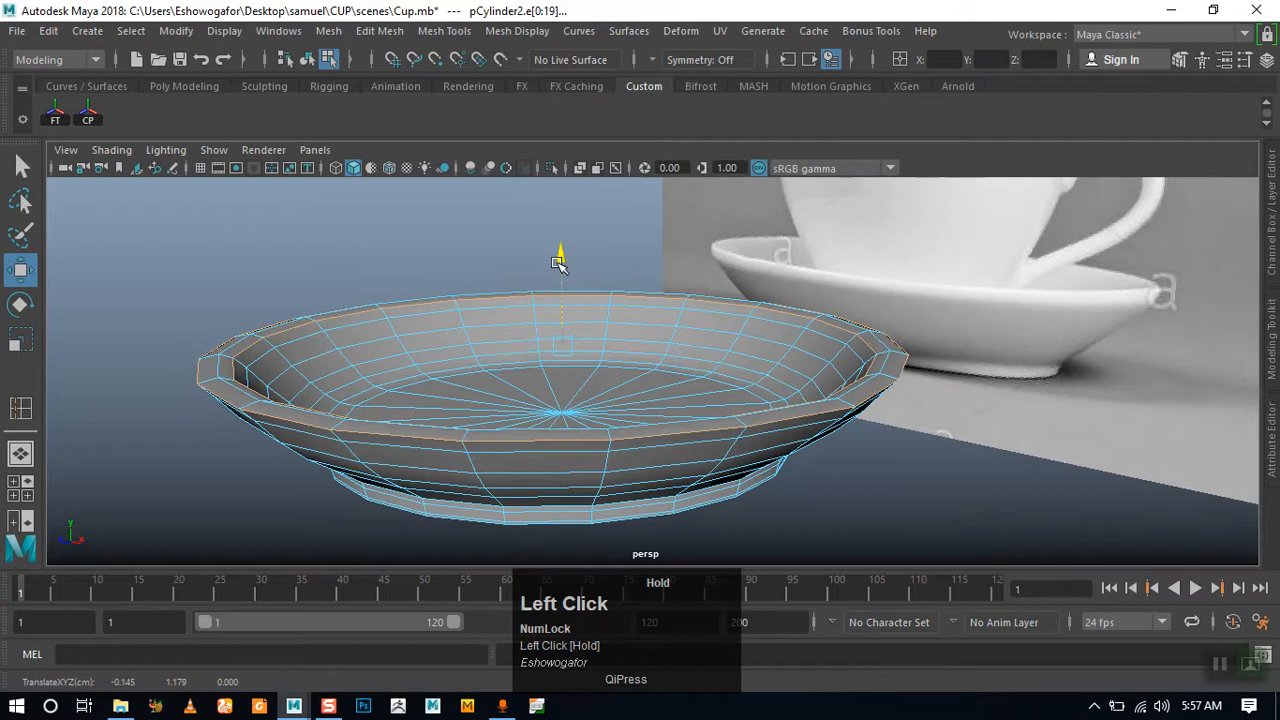
left_click_drag(558, 263, 560, 267)
left_click_drag(255, 393, 407, 393, "alt")
Apply Edit Edge Flow to the selected rim loop, undoing and reapplying it to round the rim
right_click_drag(372, 331, 348, 514, "shift")
key("ctrl+z")
right_click_drag(347, 329, 358, 508, "shift")
key("ctrl+z")
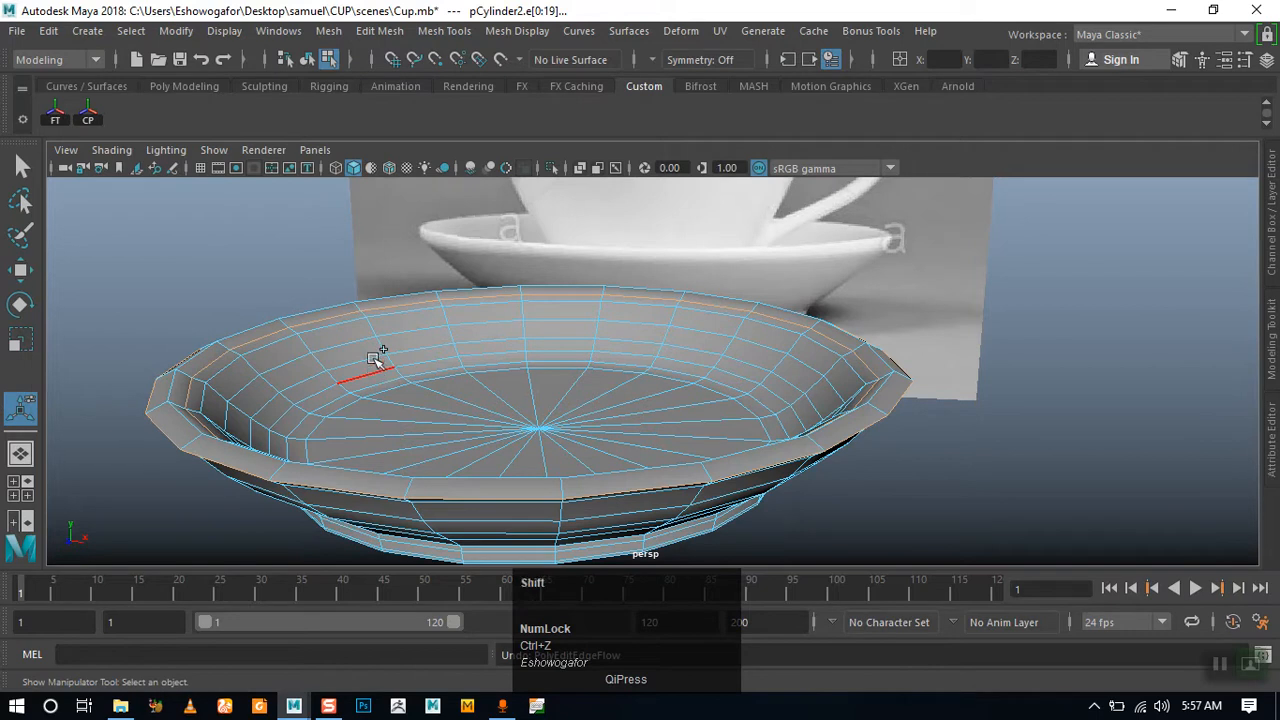
mouse_move(363, 309)
right_mouse_down("shift")
mouse_move(326, 458)
mouse_move(327, 512)
mouse_move(321, 494)
right_mouse_up("shift")
Deselect the rim edges and preview the saucer smoothed to check the shape of its rim
left_click_drag(360, 437, 330, 410, "alt")
right_click(330, 410)
right_click(418, 215)
left_click(478, 434)
key("3")
left_click(986, 397)
left_click_drag(936, 405, 912, 397, "alt")
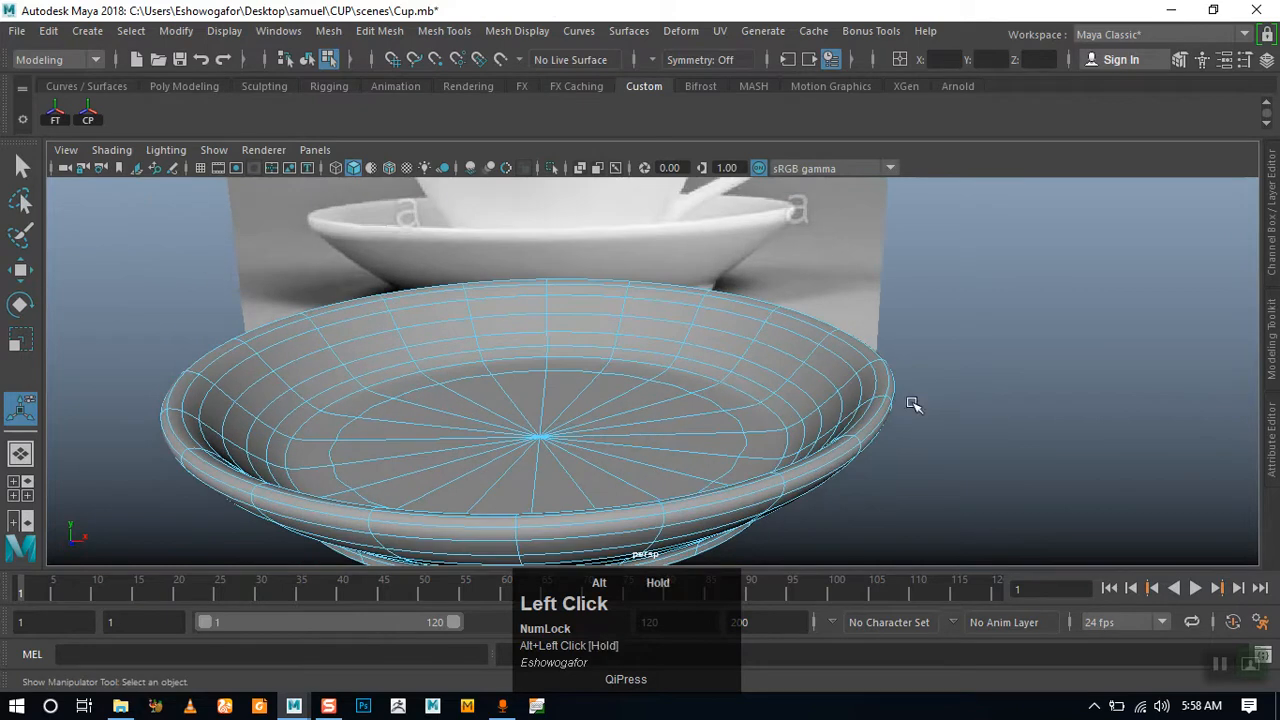
Return to object mode with the saucer deselected and save the scene
right_click_drag(750, 402, 818, 165)
left_click(987, 397)
right_click_drag(987, 397, 629, 409, "alt")
left_click_drag(629, 409, 577, 425, "alt")
key("ctrl+s")
right_click_drag(577, 425, 735, 497, "alt")
middle_click_drag(735, 497, 729, 461, "alt")
left_click_drag(729, 461, 451, 451, "alt")
Turn off the saucer's smooth preview and insert a supporting edge loop on its outer wall just above the foot
left_click(402, 412)
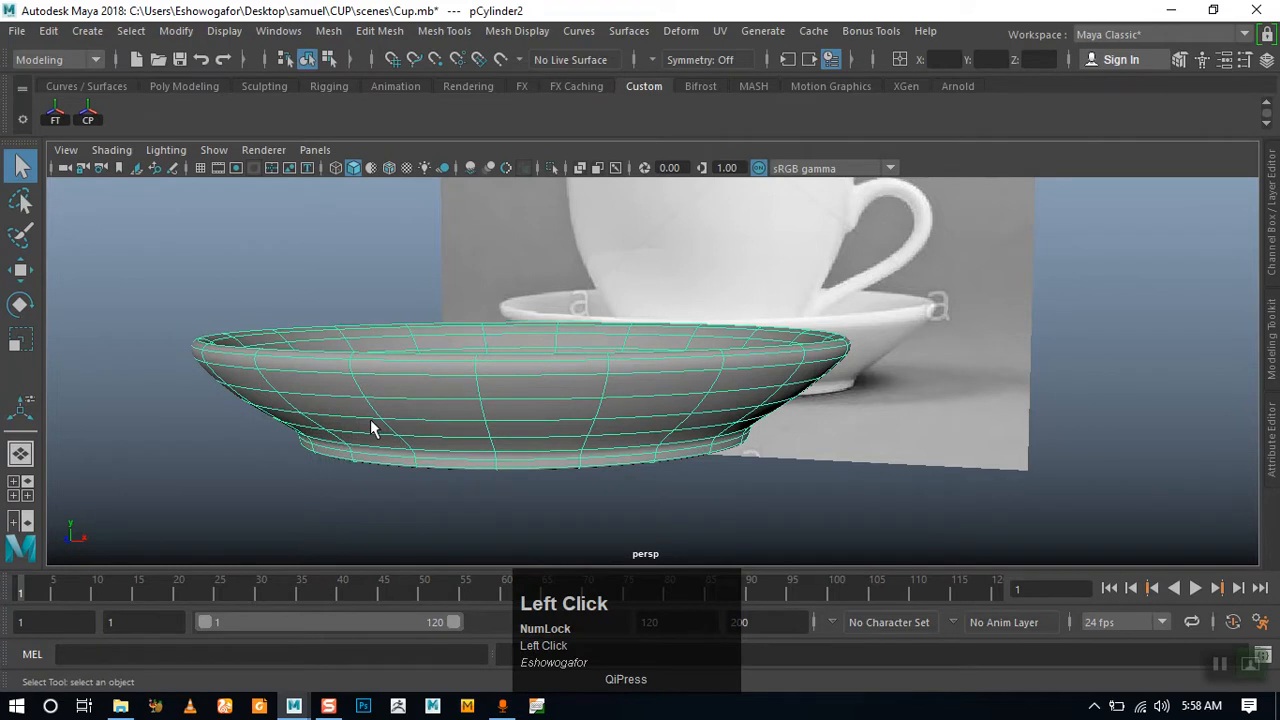
key("1")
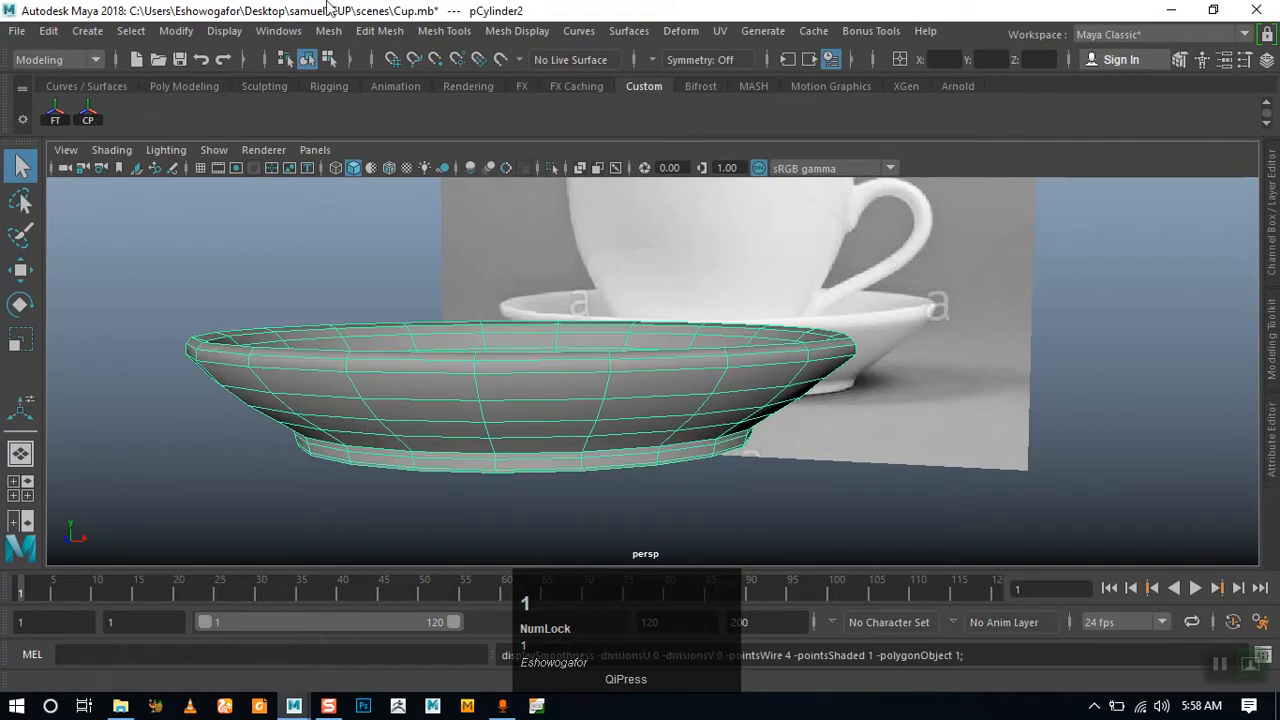
left_click(444, 30)
mouse_move(490, 37)
mouse_move(444, 30)
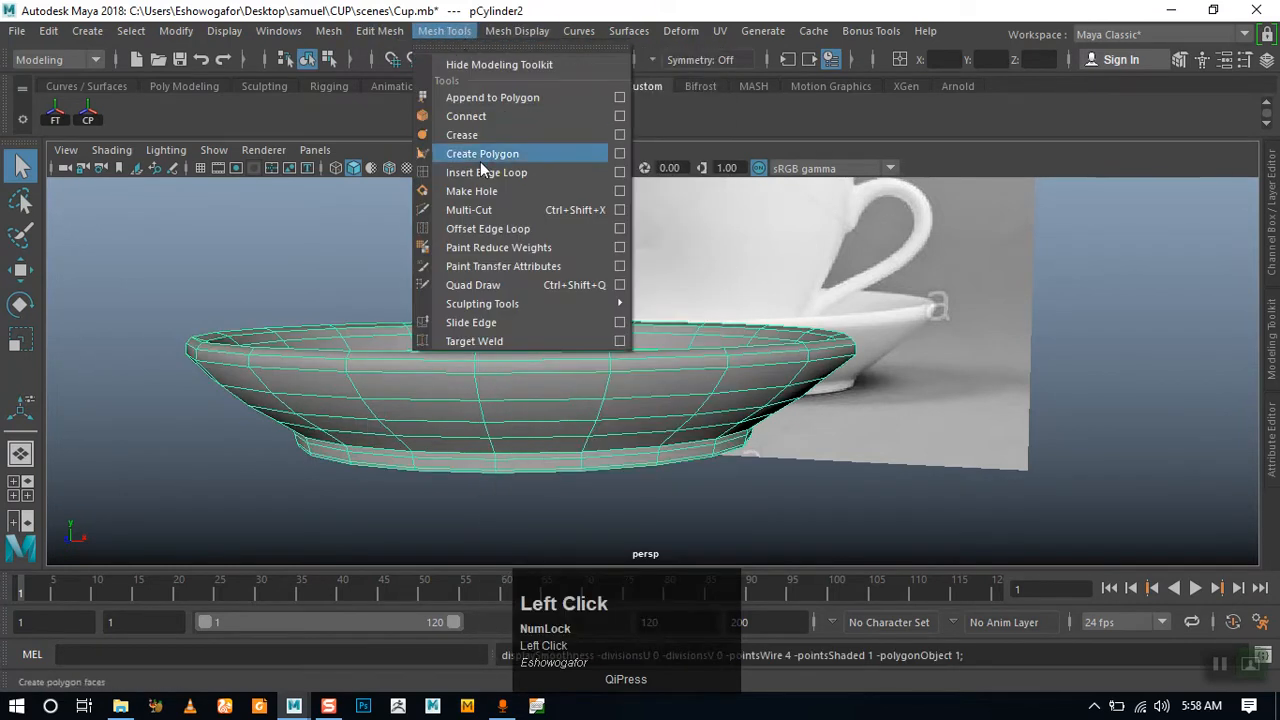
left_click(469, 172)
left_click_drag(469, 178, 527, 322, "alt")
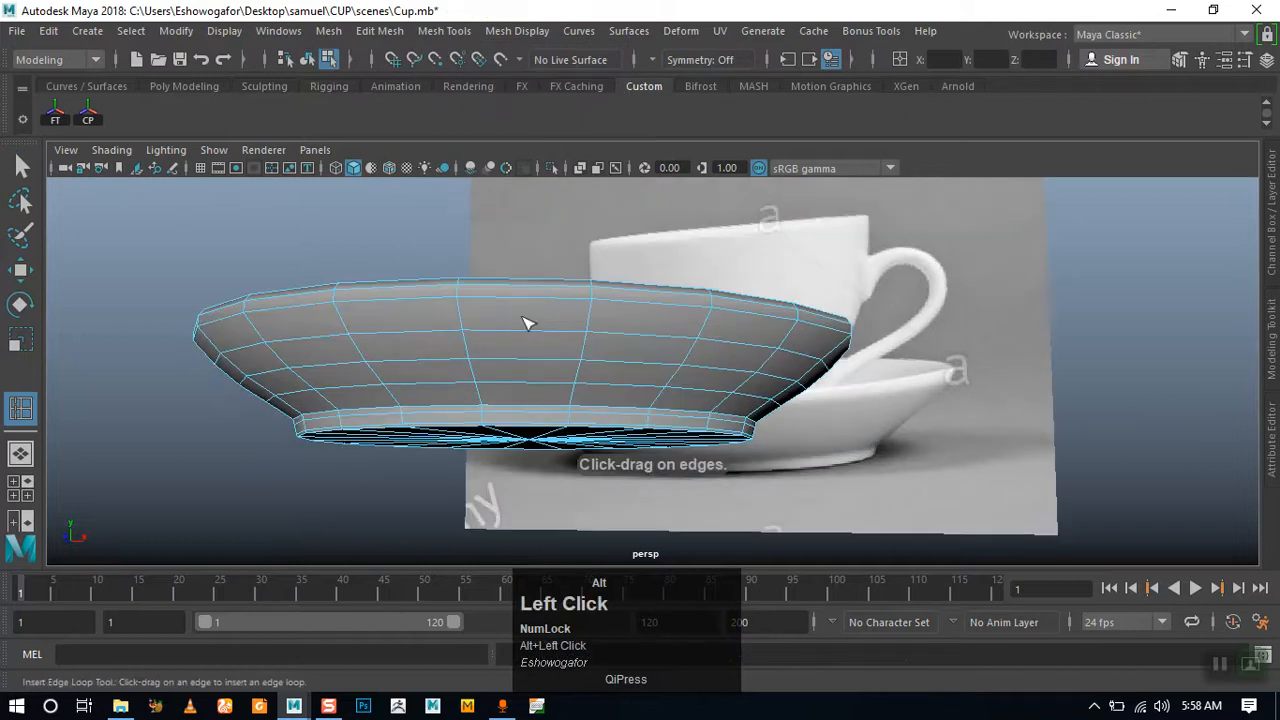
left_click(482, 400)
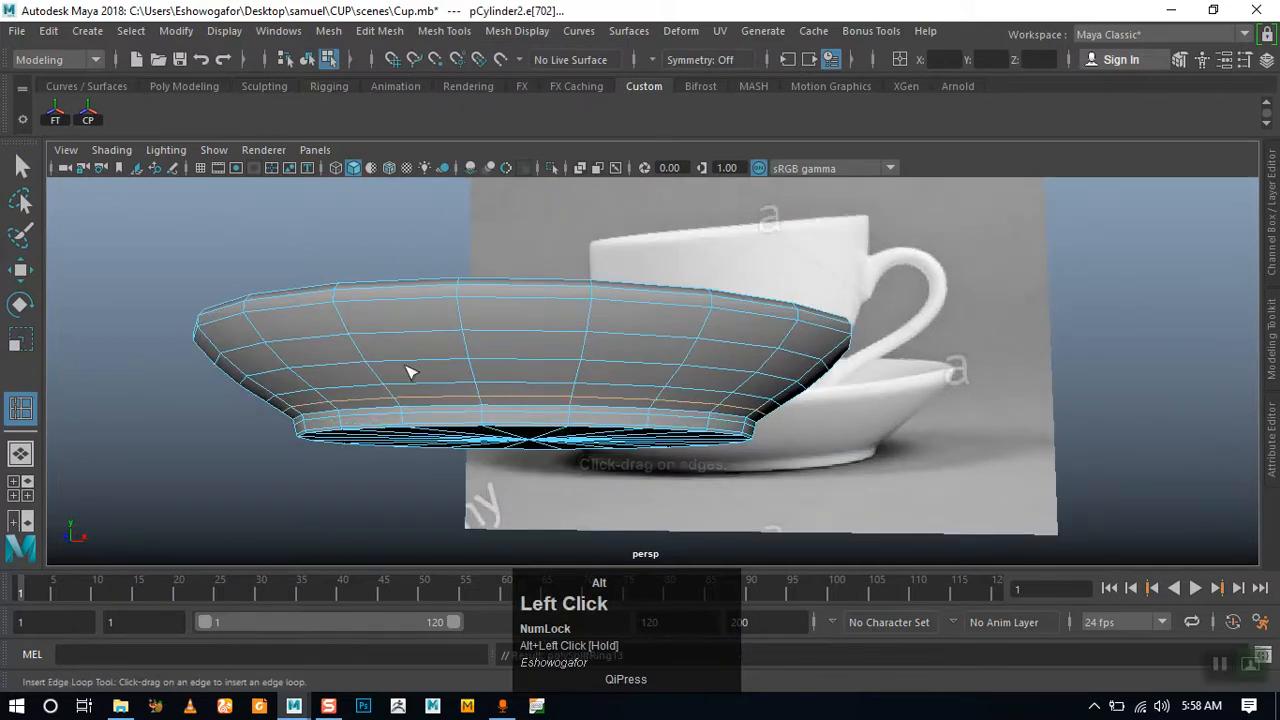
left_click(22, 168)
Preview the saucer smoothed in object mode and compare its outline with the reference image
left_click_drag(150, 260, 168, 330, "alt")
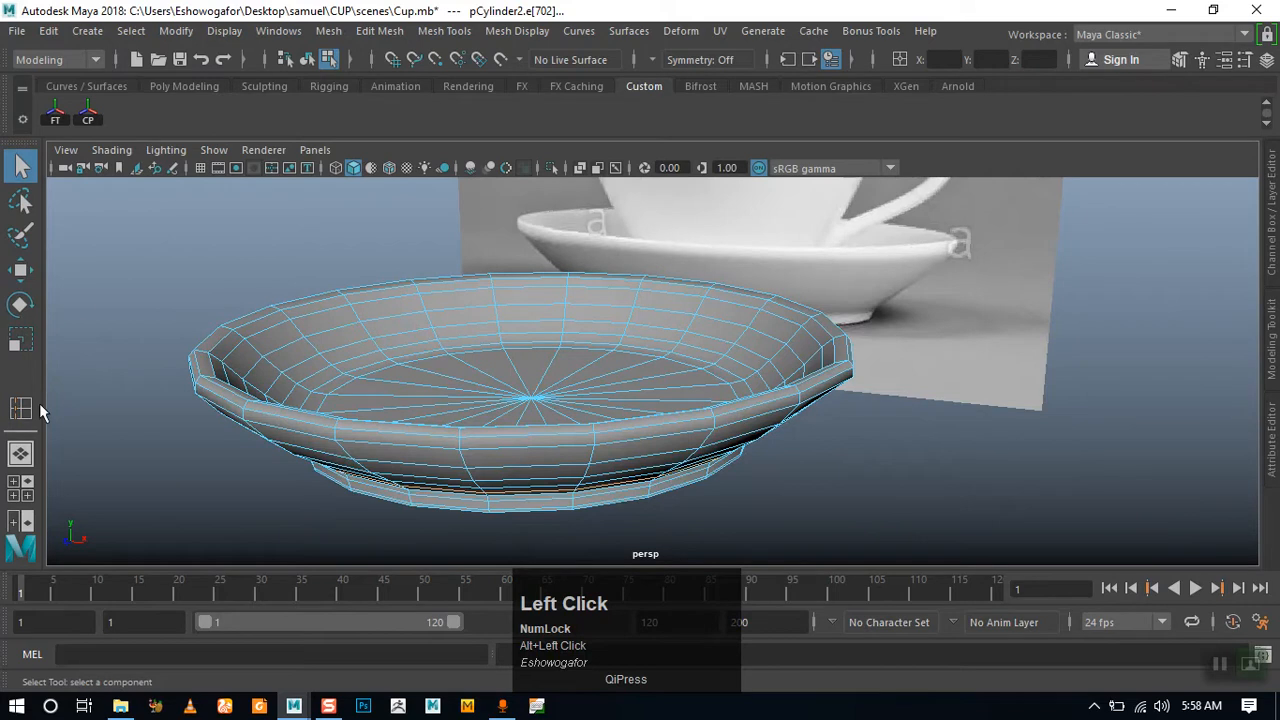
key("3")
left_click_drag(191, 423, 380, 370, "alt")
right_click(380, 370)
right_click_drag(442, 226, 470, 134)
left_click_drag(470, 369, 576, 380, "alt")
left_click_drag(496, 399, 700, 357, "alt")
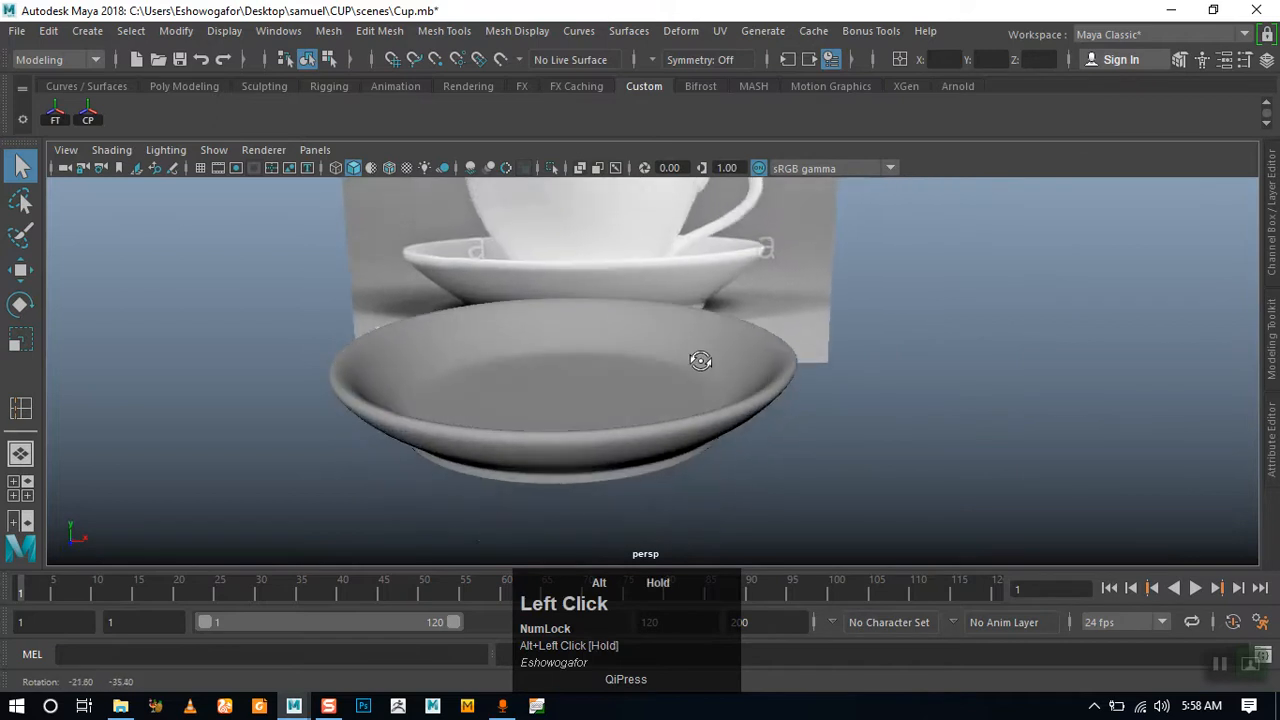
Examine the smoothed saucer's floor, inner wall and side profile in component and object mode against the reference image
left_click(515, 378)
left_click_drag(515, 378, 506, 410, "alt")
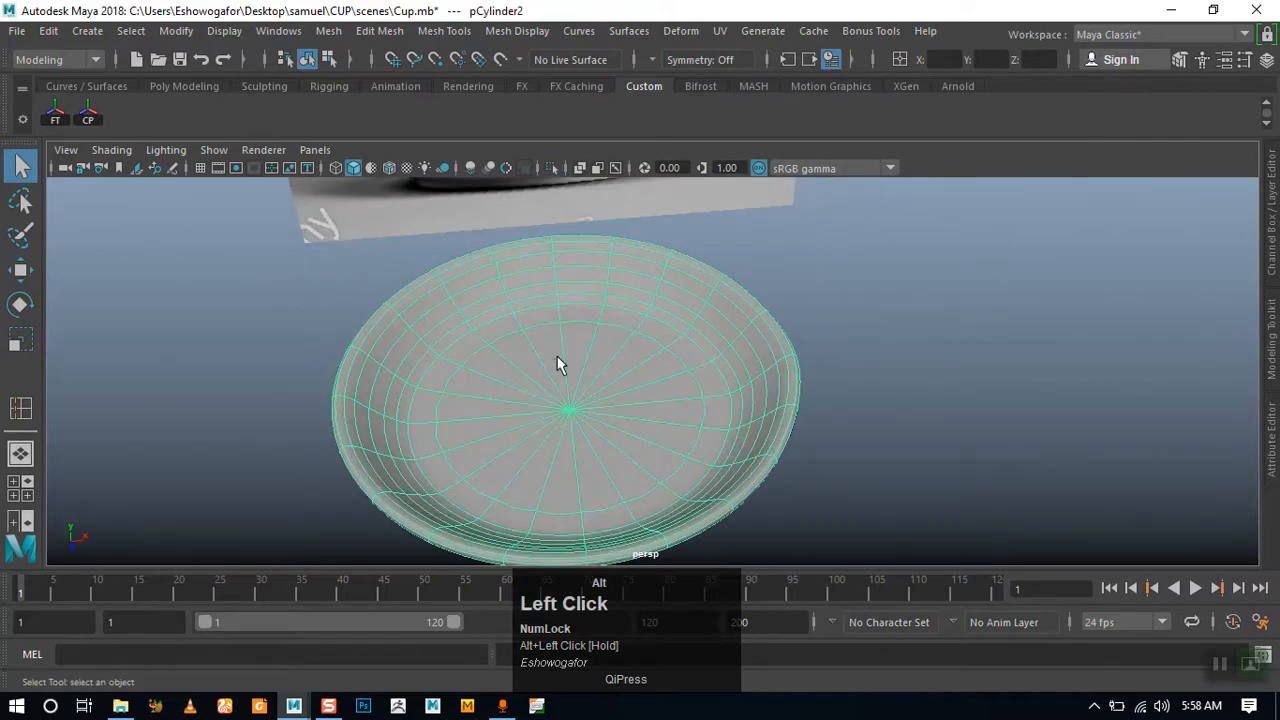
right_click_drag(484, 372, 487, 124)
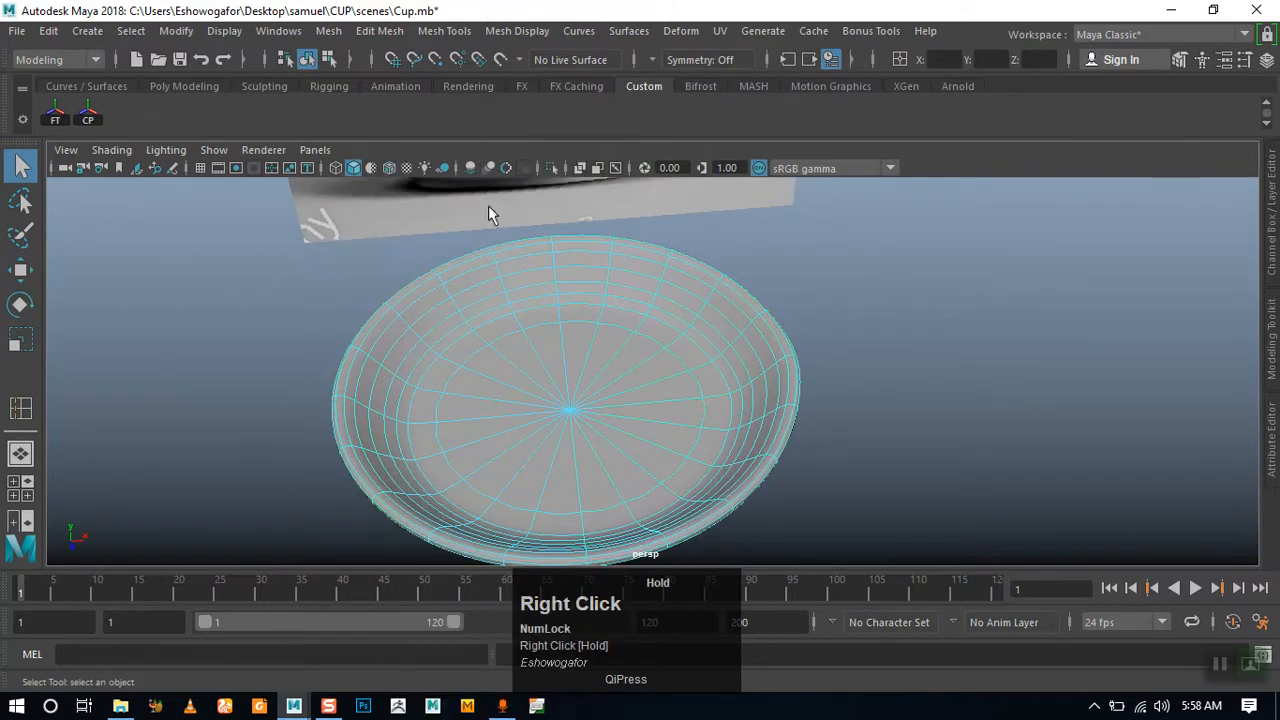
left_click(481, 357)
key("r")
left_click_drag(523, 428, 478, 437, "alt")
right_click_drag(480, 175, 572, 130)
left_click_drag(743, 363, 551, 400, "alt")
left_click(500, 403)
right_click_drag(451, 387, 468, 180)
left_click_drag(752, 400, 746, 355, "alt")
middle_click_drag(747, 355, 782, 427, "alt")
left_click_drag(782, 427, 795, 428, "alt")
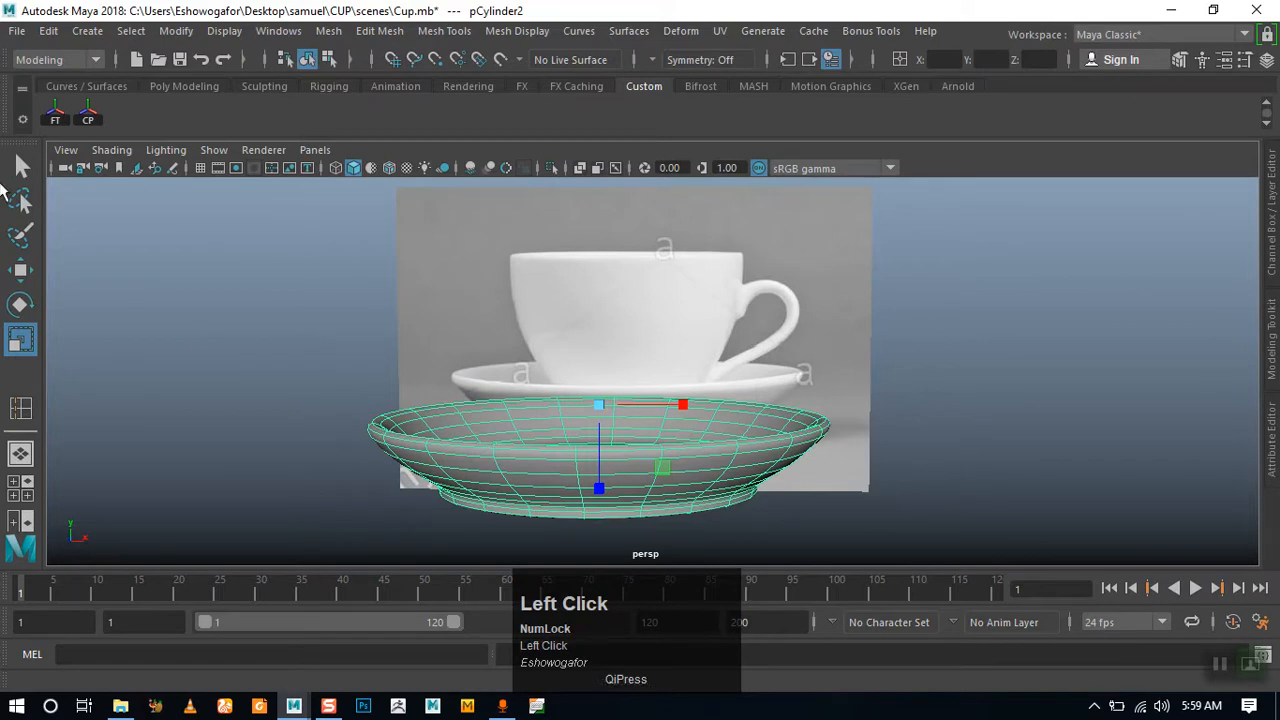
Make the cup's layer2 visible and set both layer1 and layer2 from reference to the normal display type
left_click(28, 262)
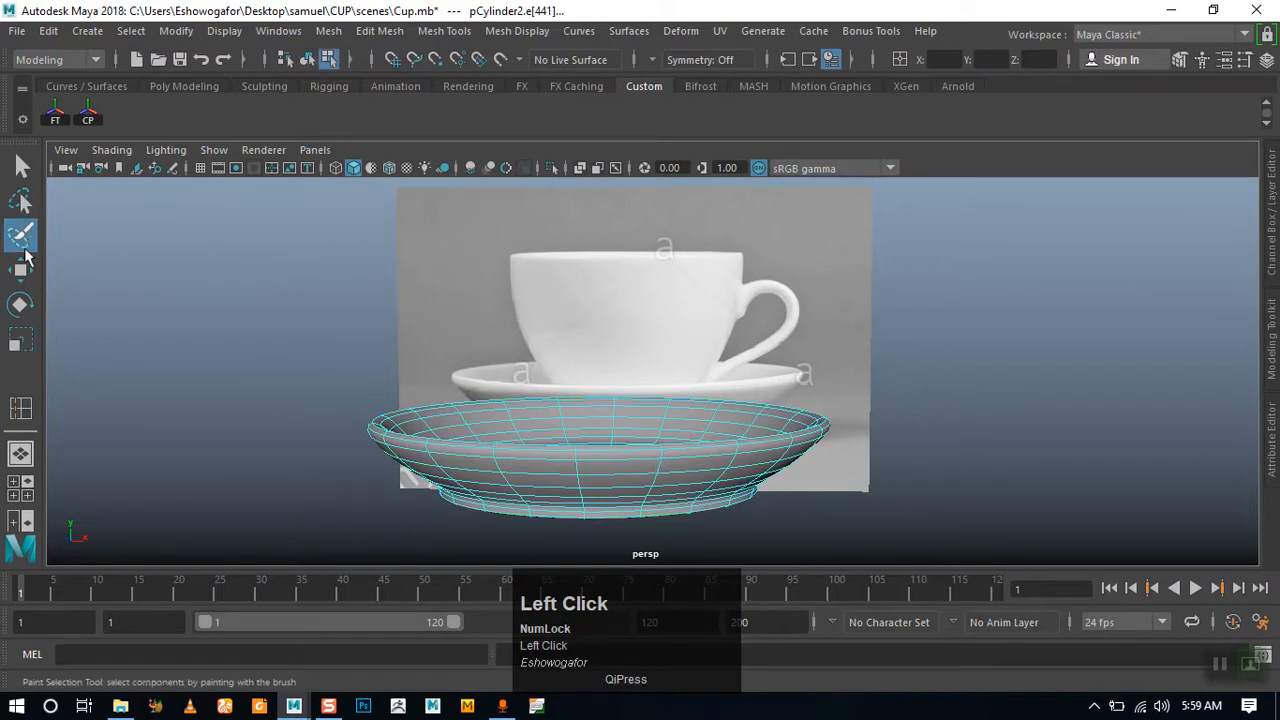
left_click(455, 264)
left_click(1273, 245)
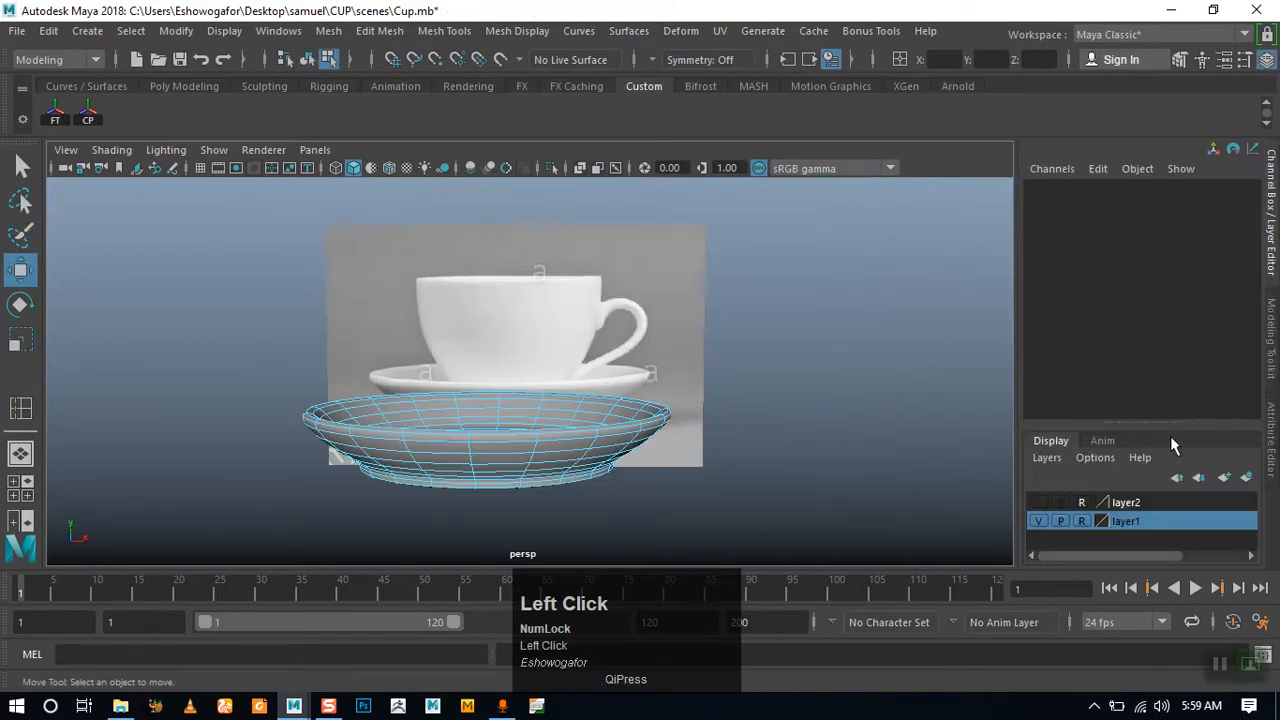
left_click(1039, 503)
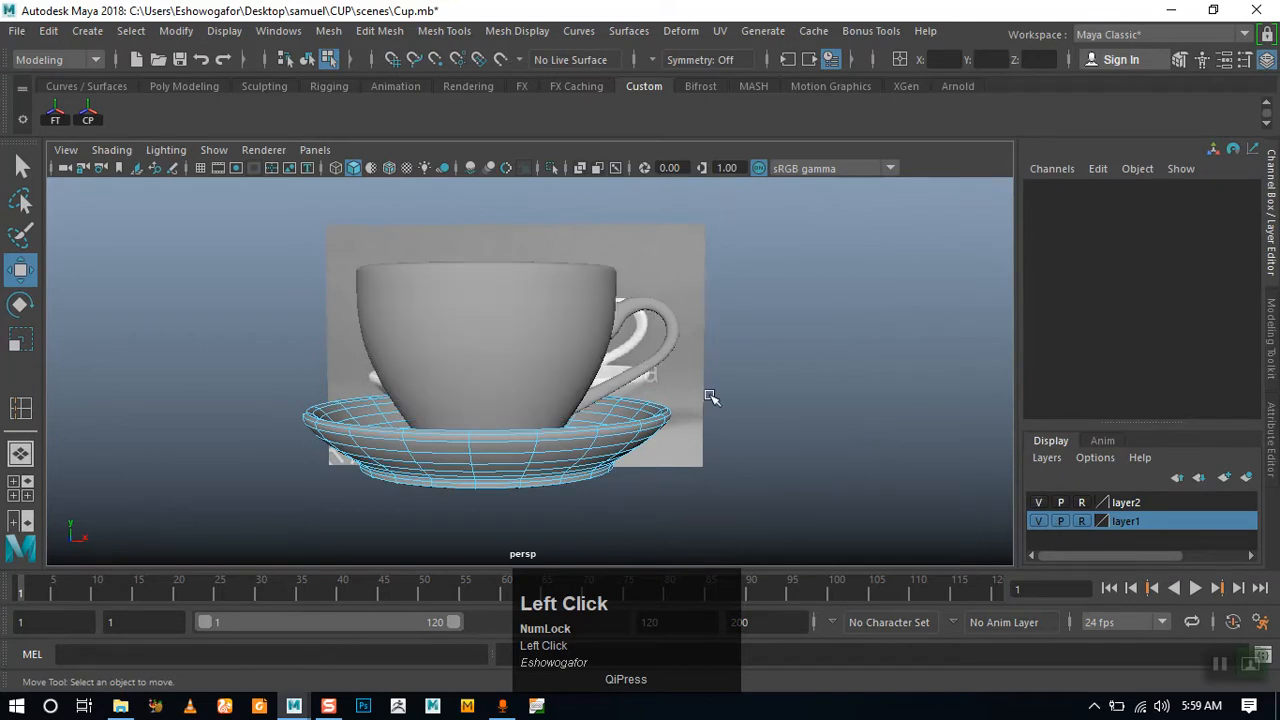
left_click(1038, 502)
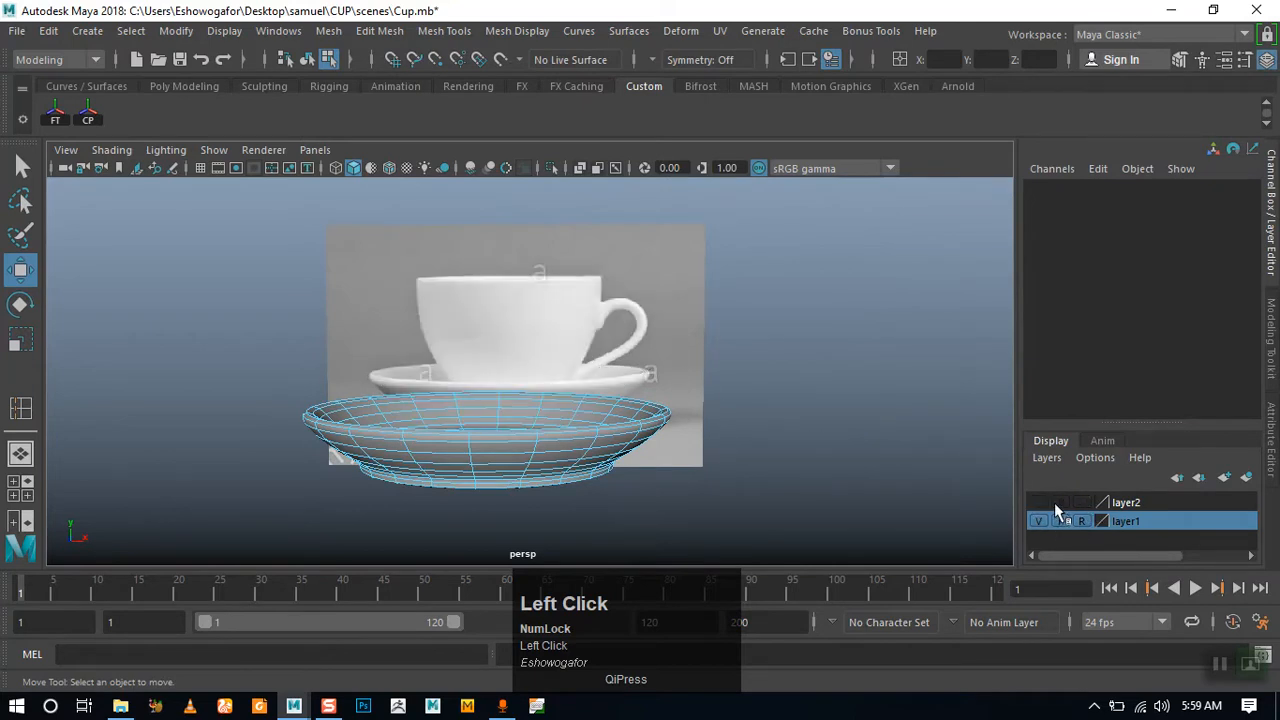
left_click(1039, 503)
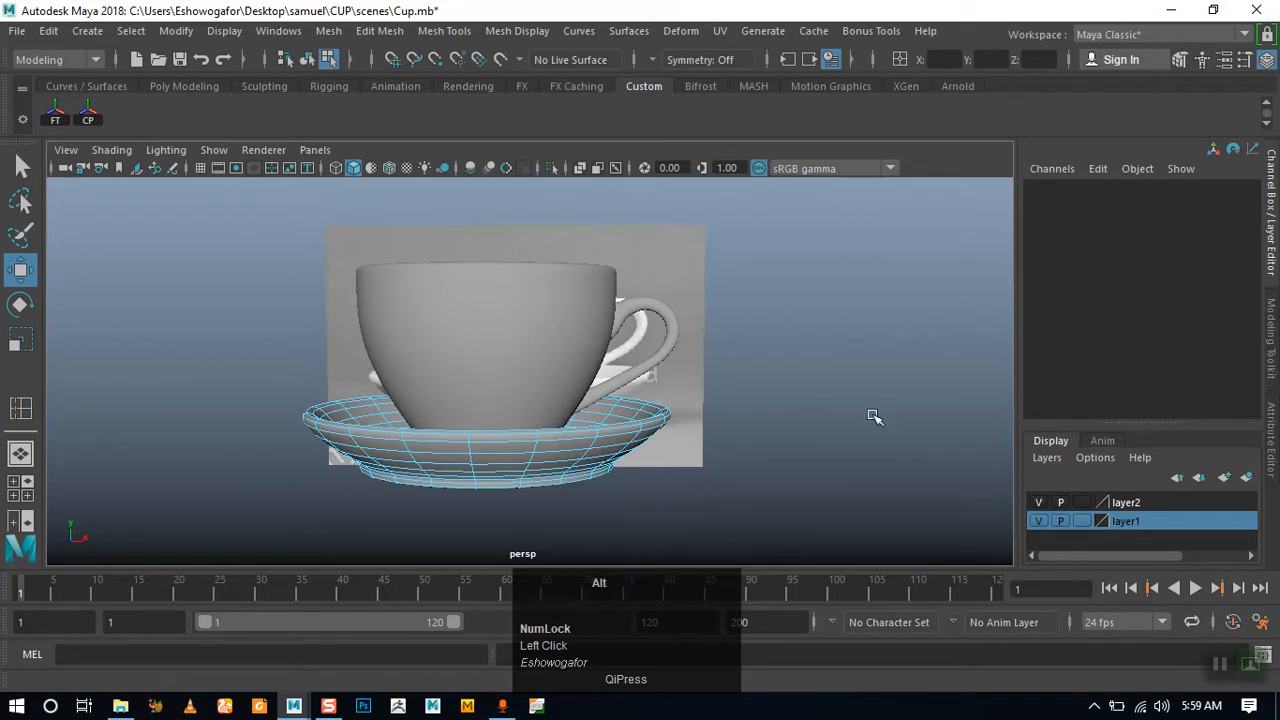
Return the saucer to object mode and move the reference image plane beside and behind the cup, to about X 15.5, Z -12
right_click_drag(866, 409, 746, 417, "alt")
left_click_drag(746, 417, 670, 440, "alt")
right_click(600, 460)
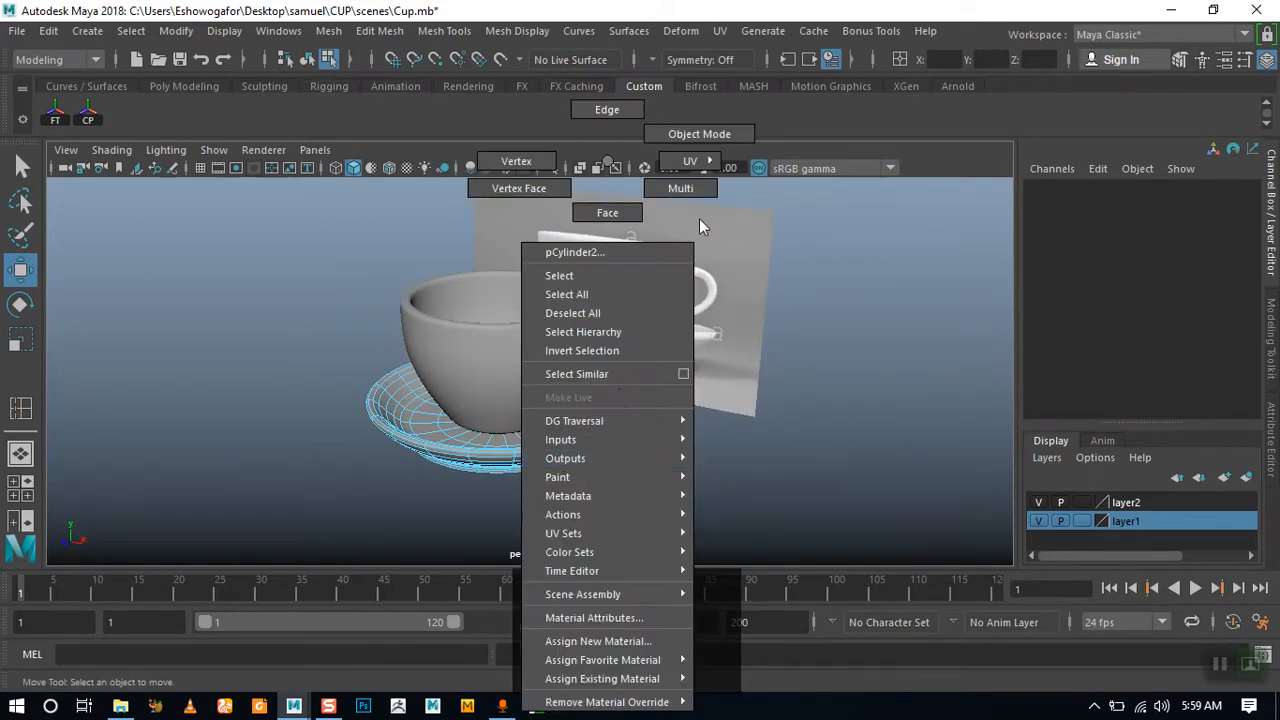
left_click(710, 91)
left_click(763, 320)
left_click_drag(698, 308, 517, 403)
middle_click(571, 408, "alt")
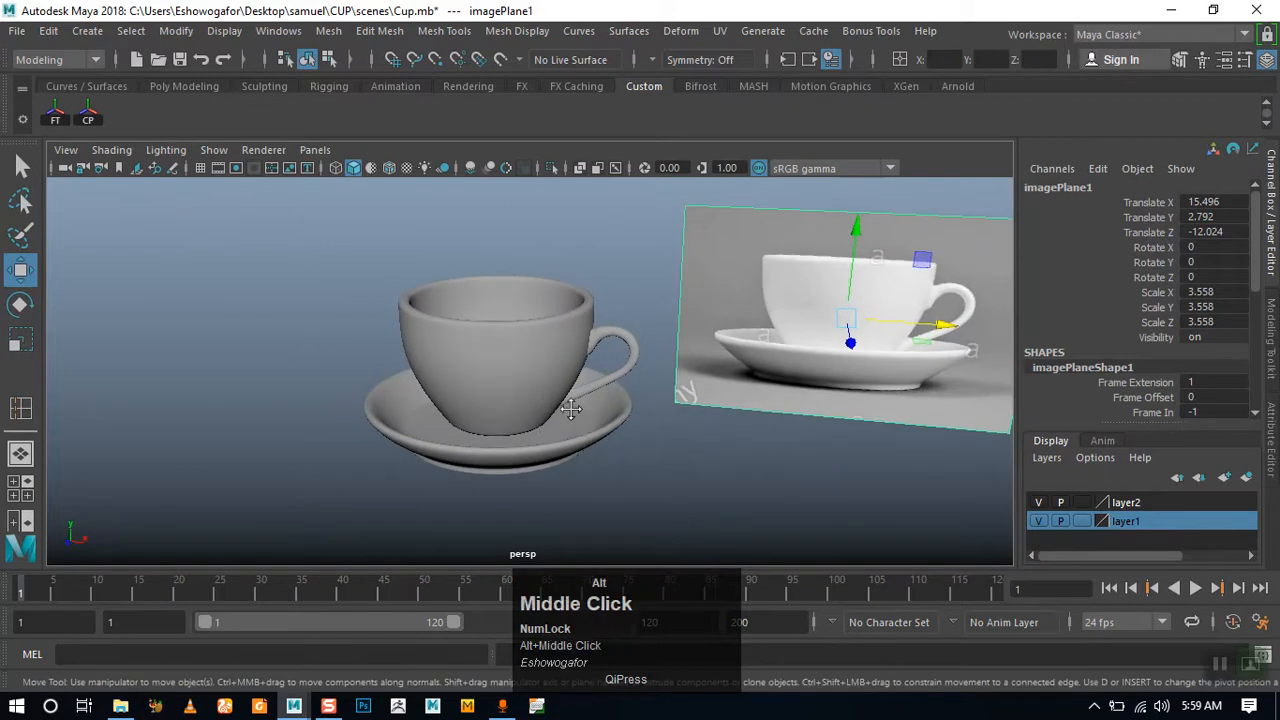
middle_click_drag(571, 408, 552, 410, "alt")
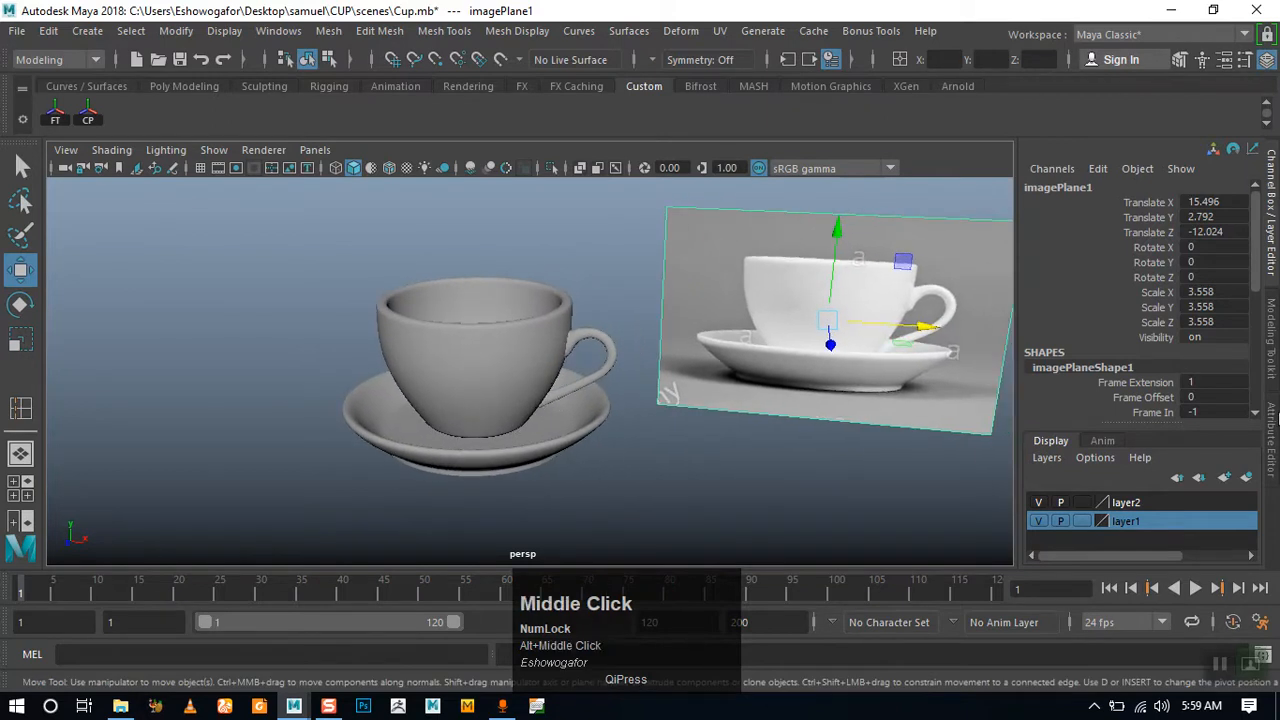
Assign a new Blinn material to the cup body and show that material's attributes
left_click(503, 355)
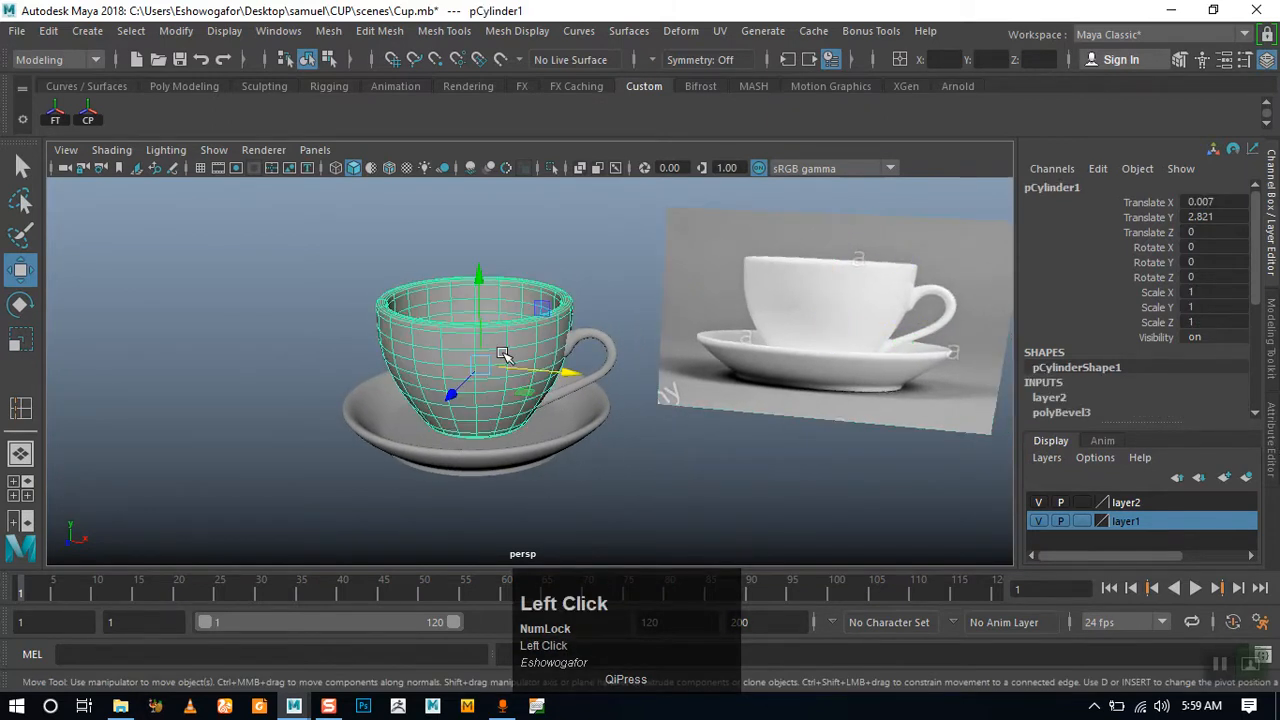
right_click(447, 361)
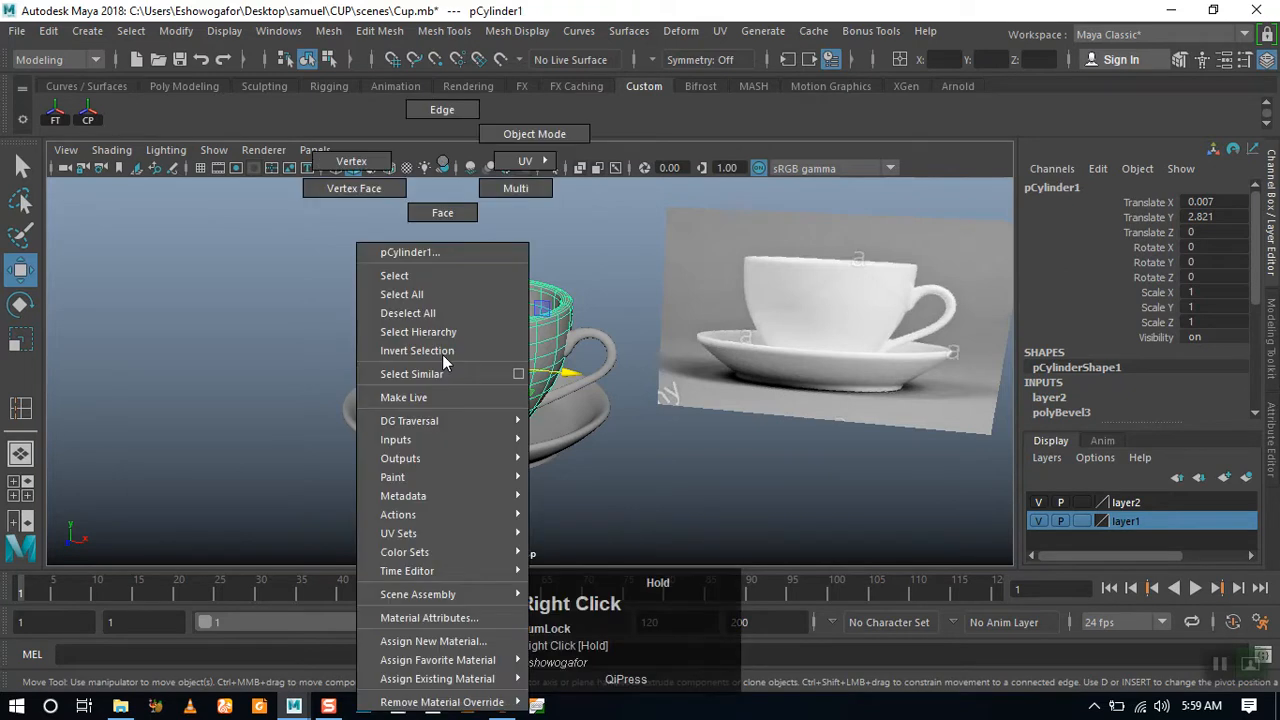
mouse_move(437, 663)
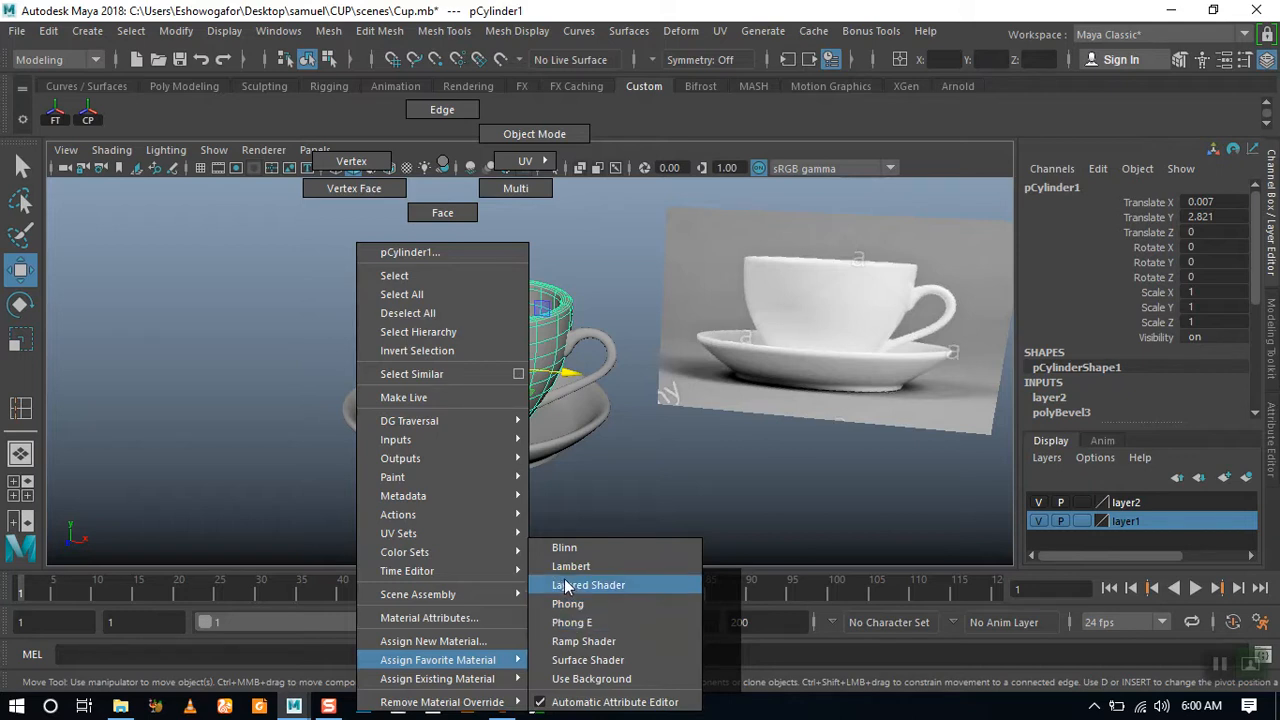
right_click_drag(572, 594, 577, 546)
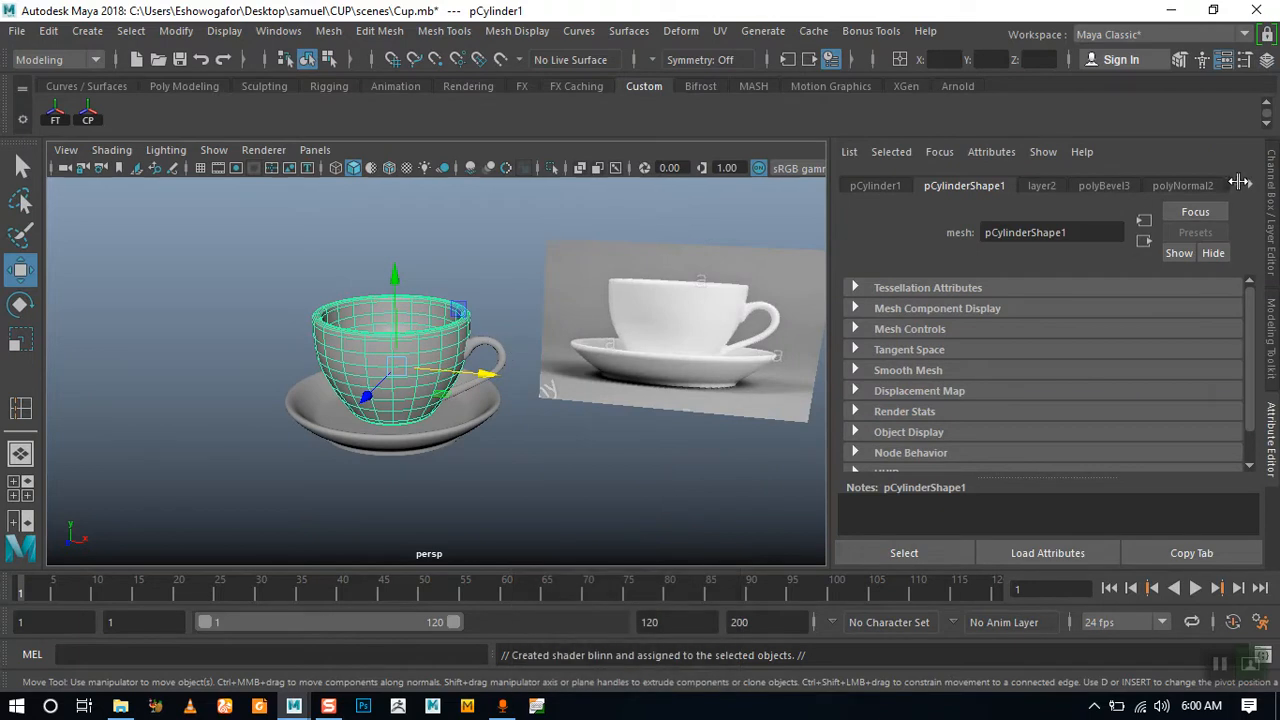
right_click(1253, 188)
left_click(1194, 517)
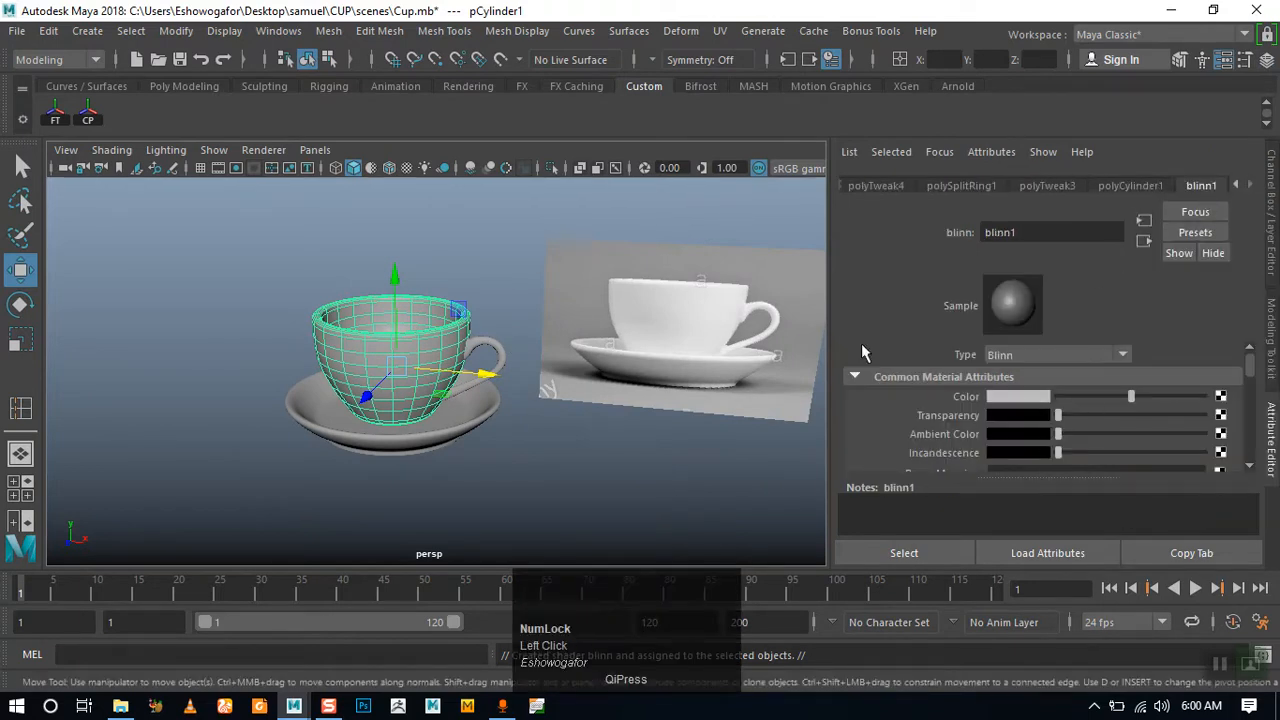
Rename the cup's Blinn material as saucer_mat
left_click(1050, 232)
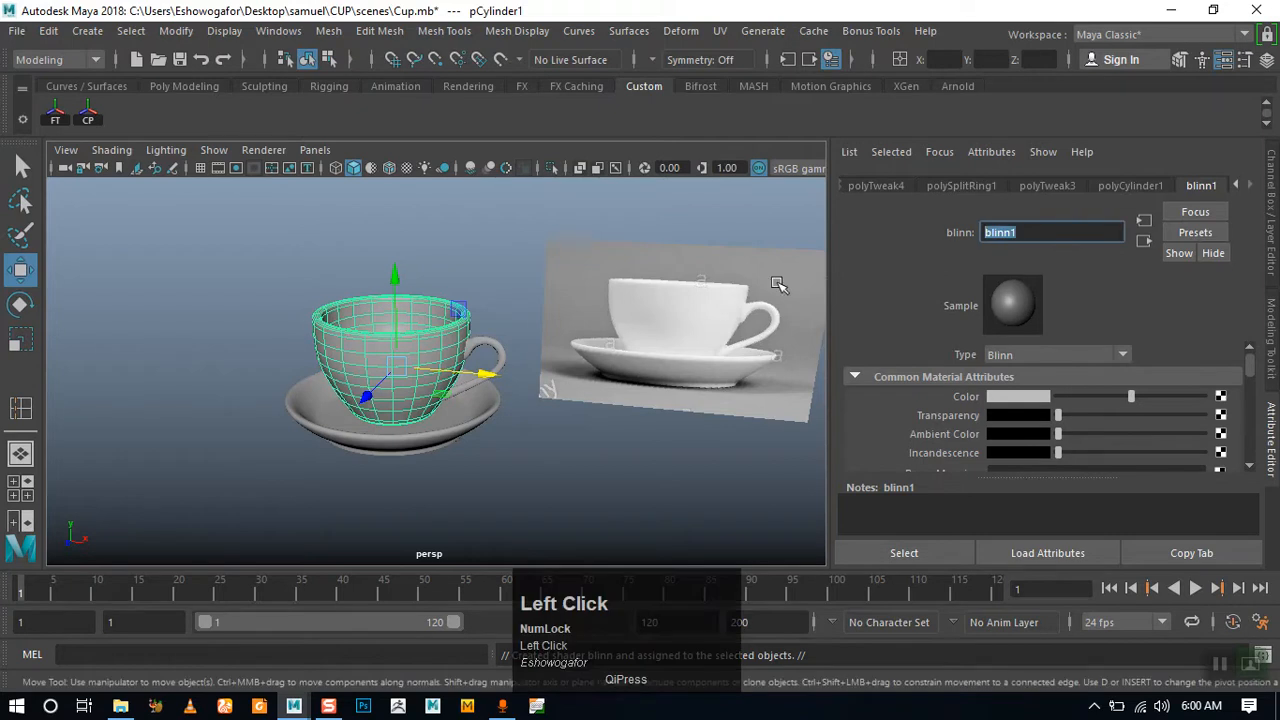
key("shift")
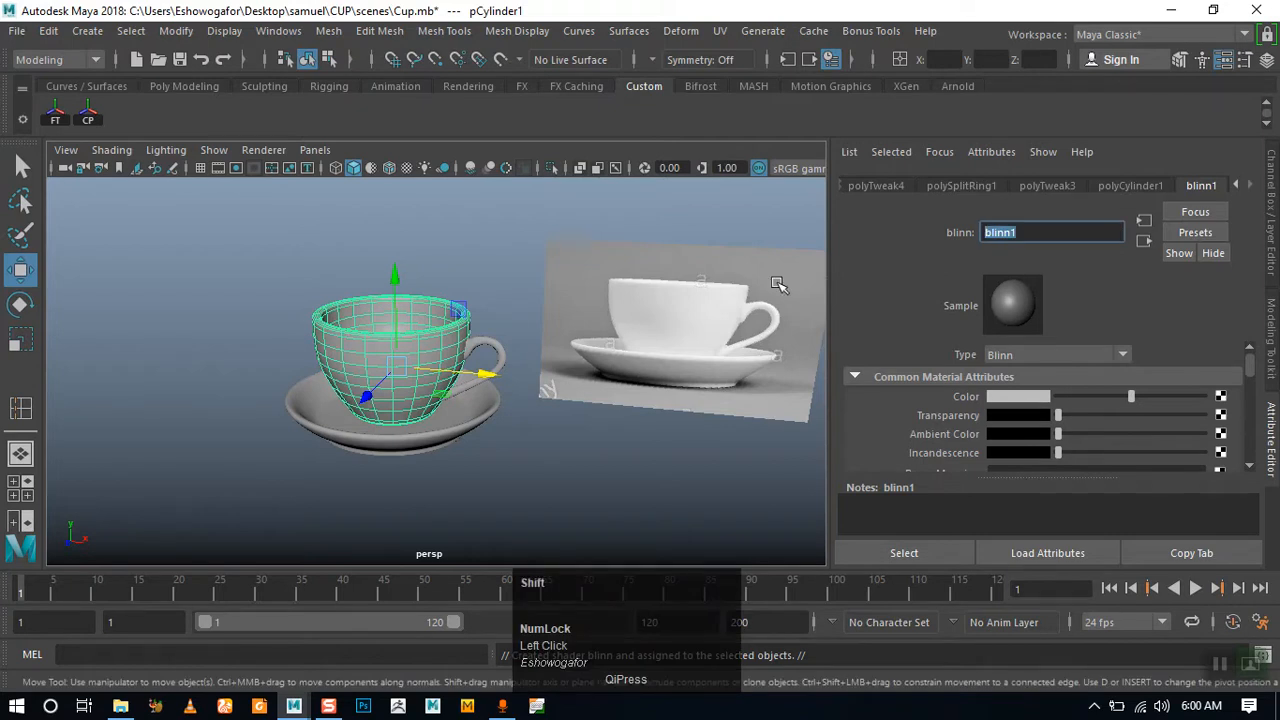
type("Saucwer")
key("BackSpace")
key("BackSpace")
key("BackSpace")
key("BackSpace")
key("BackSpace")
key("BackSpace")
type("sauc")
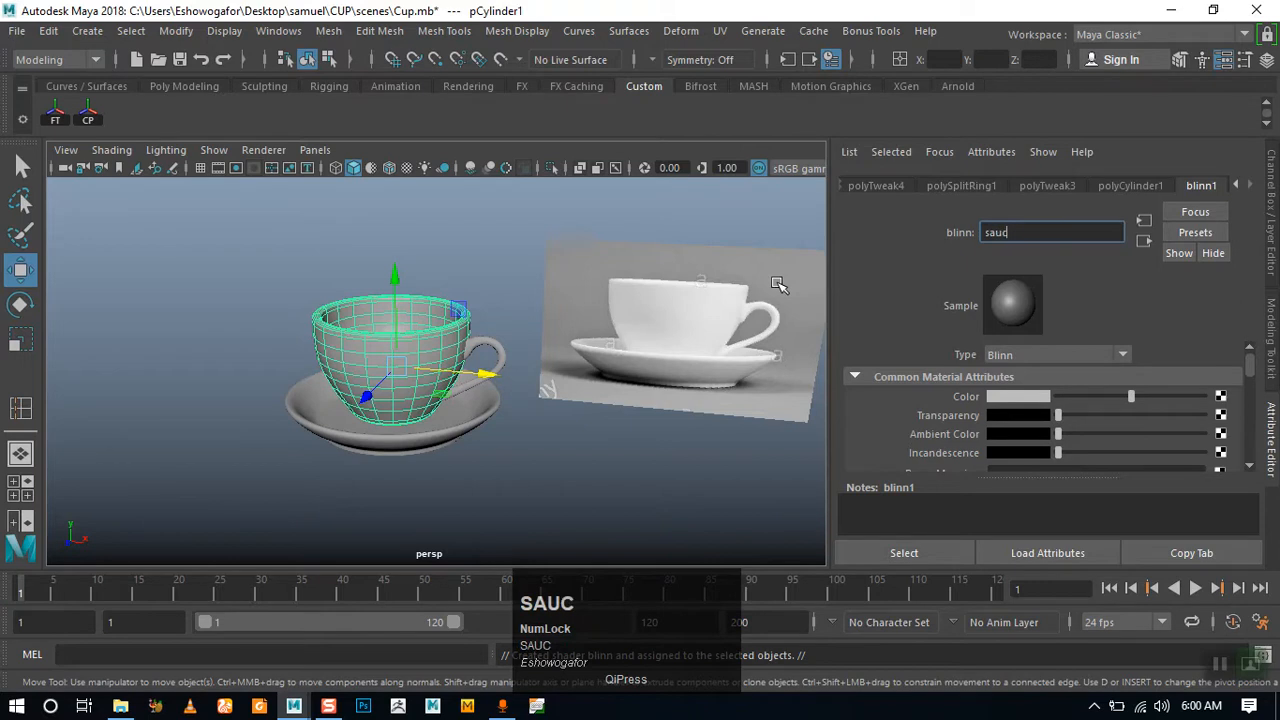
type("er_mat")
key("Return")
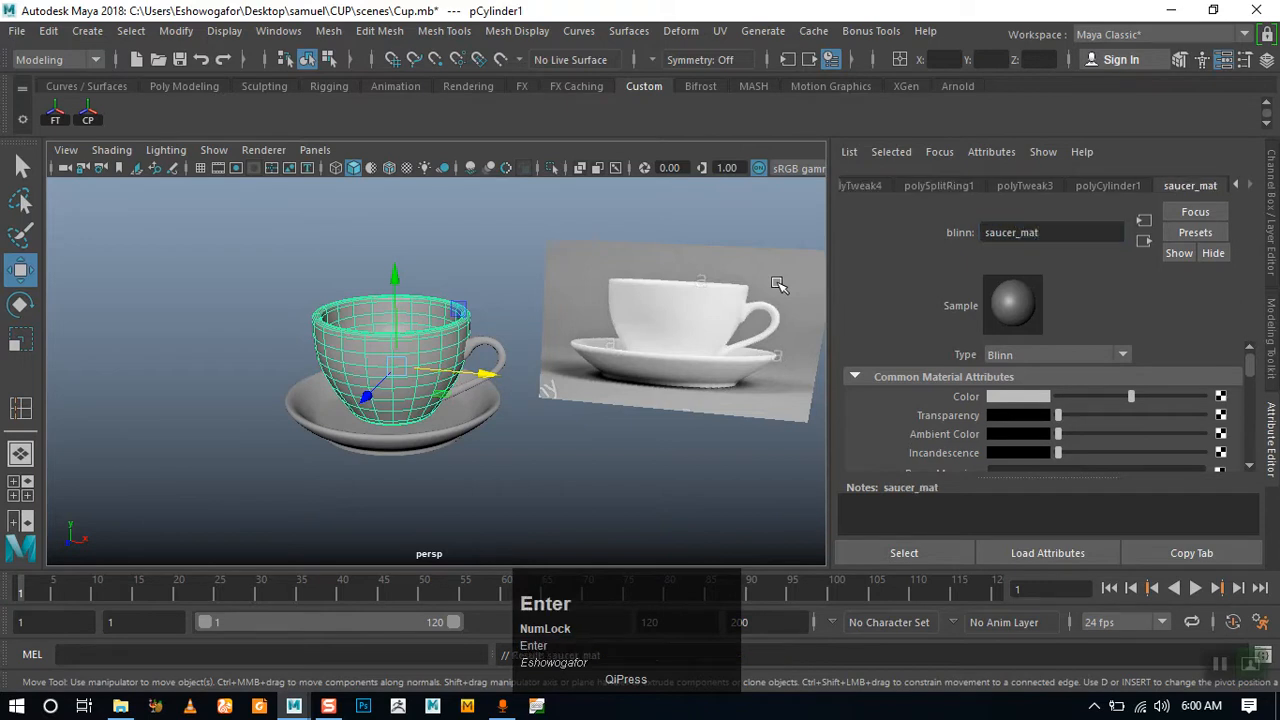
Set the saucer_mat colour to a light grey with hue 43.846, saturation 0 and value 0.657, and turn on textured display
left_click(1037, 398)
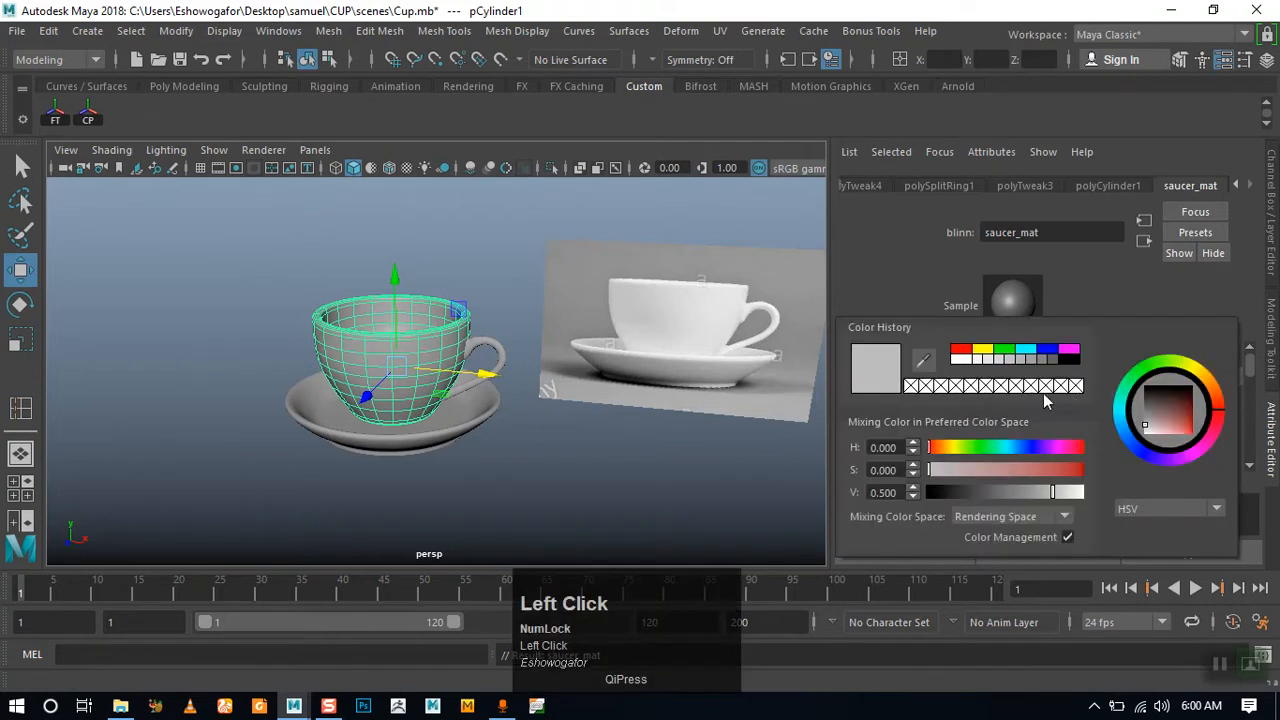
left_click_drag(968, 445, 950, 446)
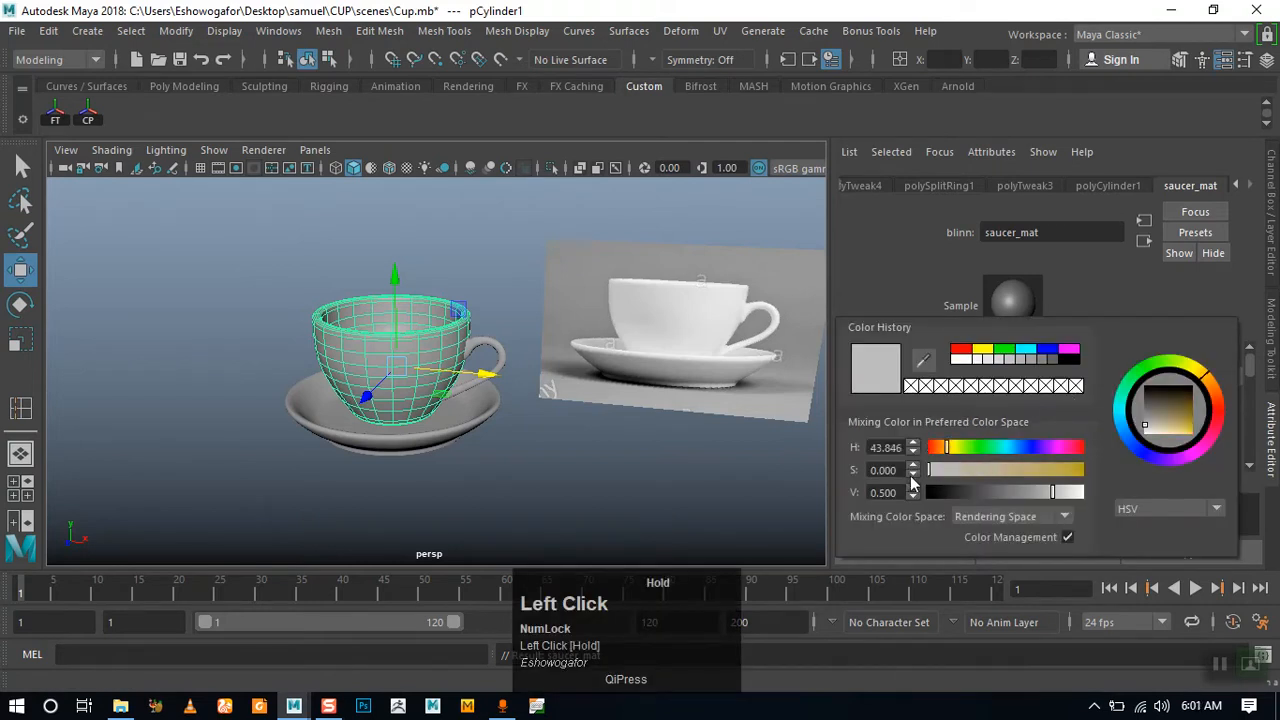
left_click_drag(1036, 497, 1069, 494)
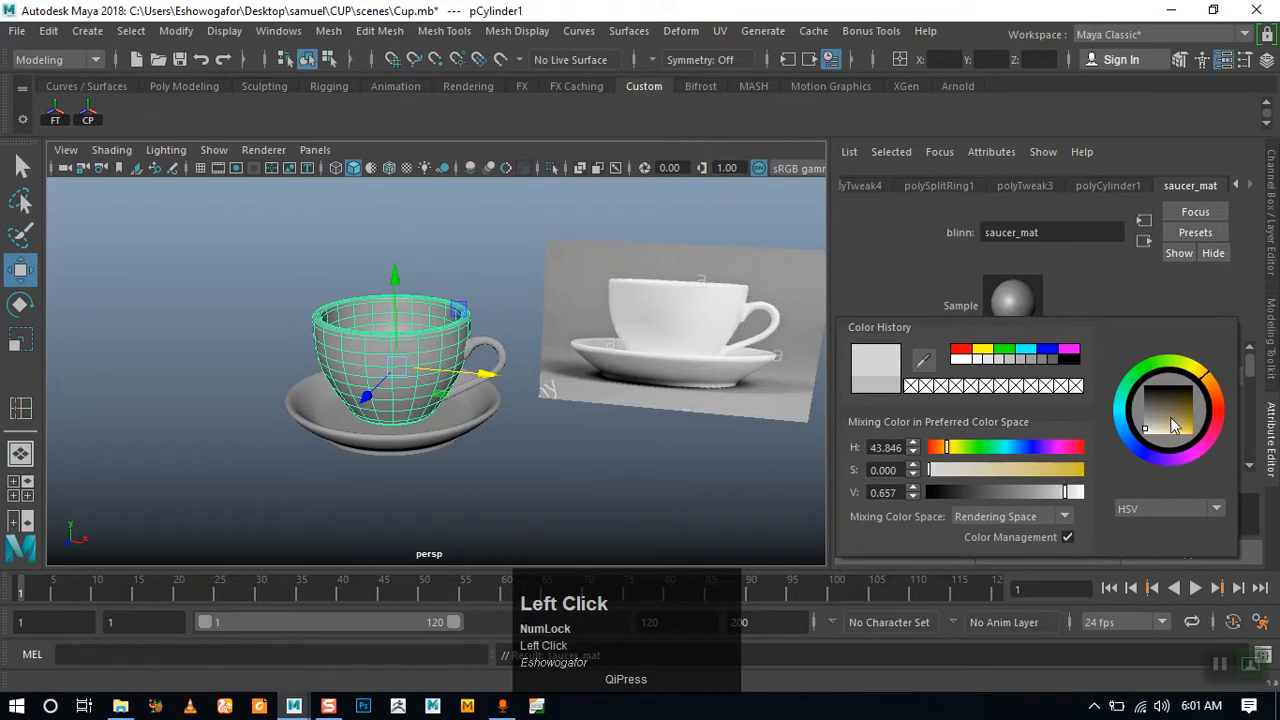
left_click(409, 169)
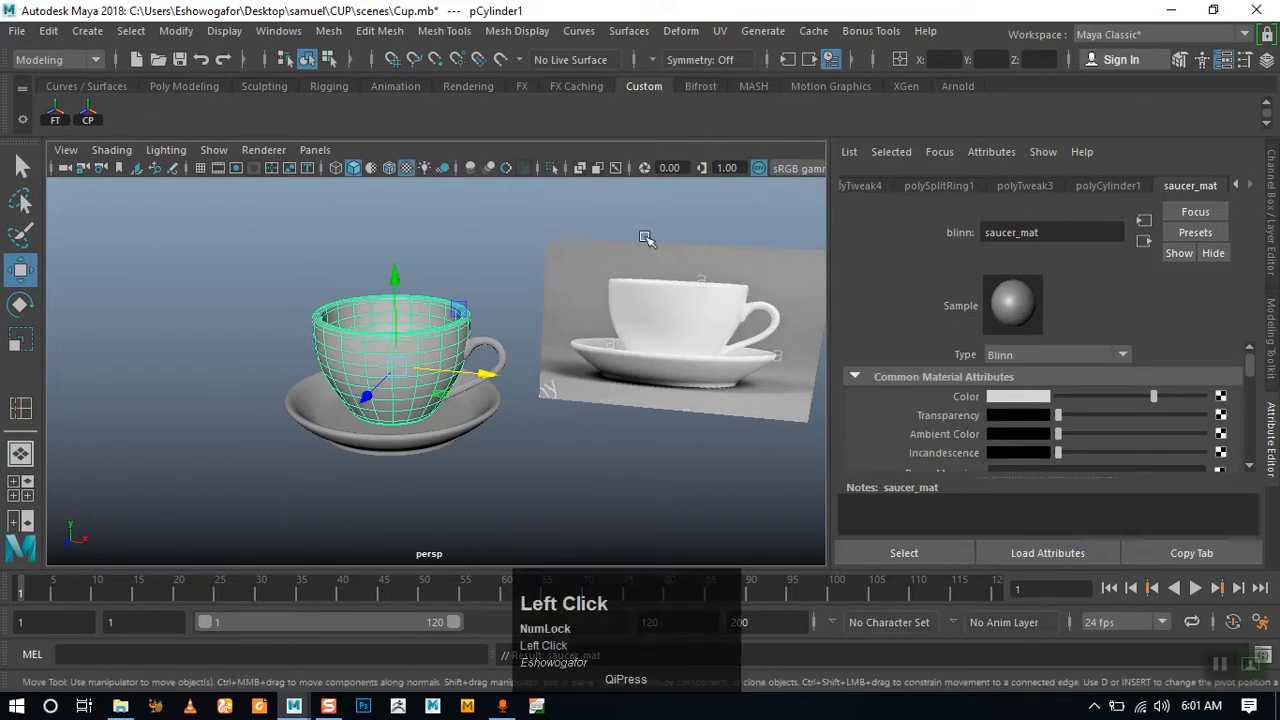
Raise saucer_mat's diffuse to the maximum, lower its reflectivity to about 0.16 and darken its specular colour
scroll(1155, 410, "down", 2)
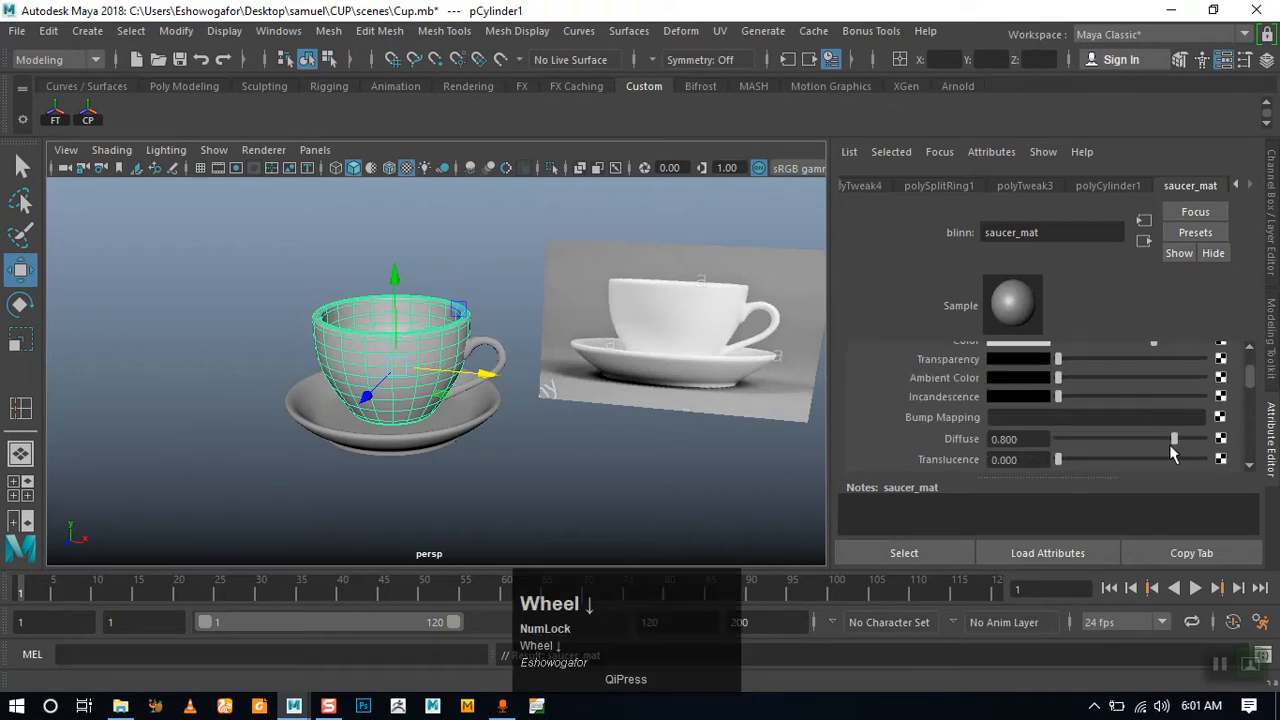
left_click_drag(1175, 441, 1212, 441)
scroll(1093, 425, "down", 4)
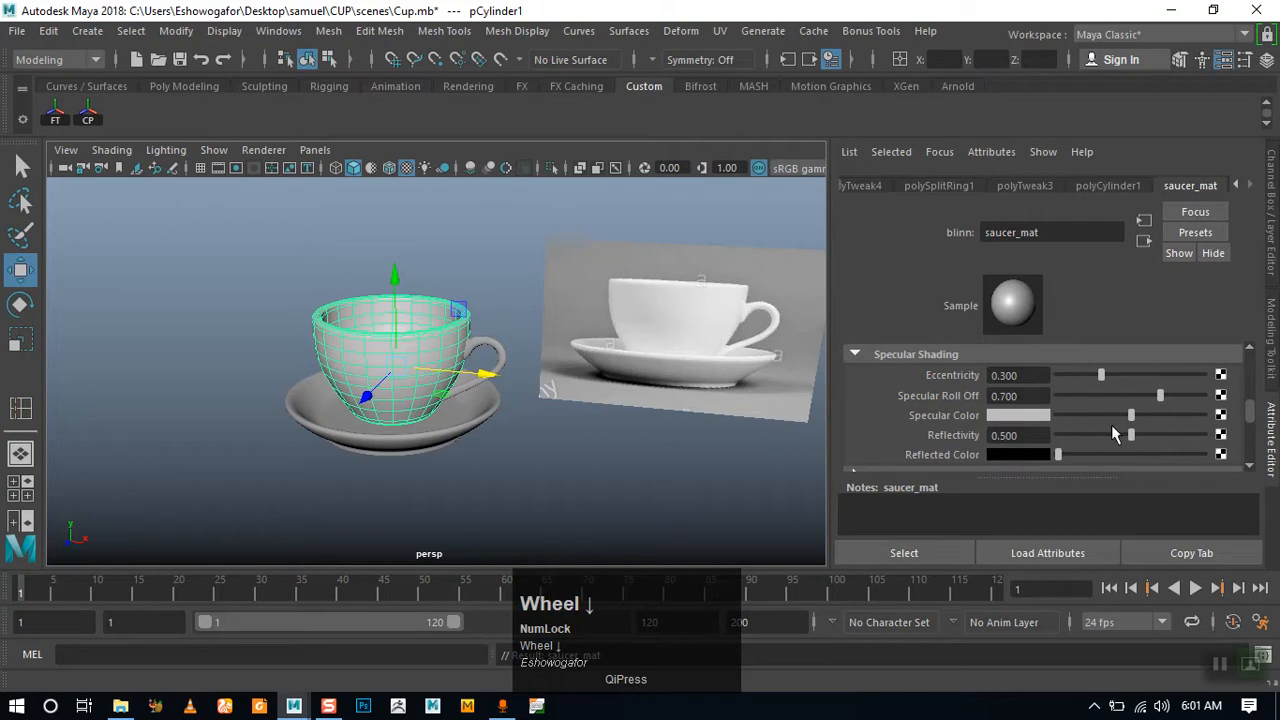
left_click_drag(1129, 435, 1076, 436)
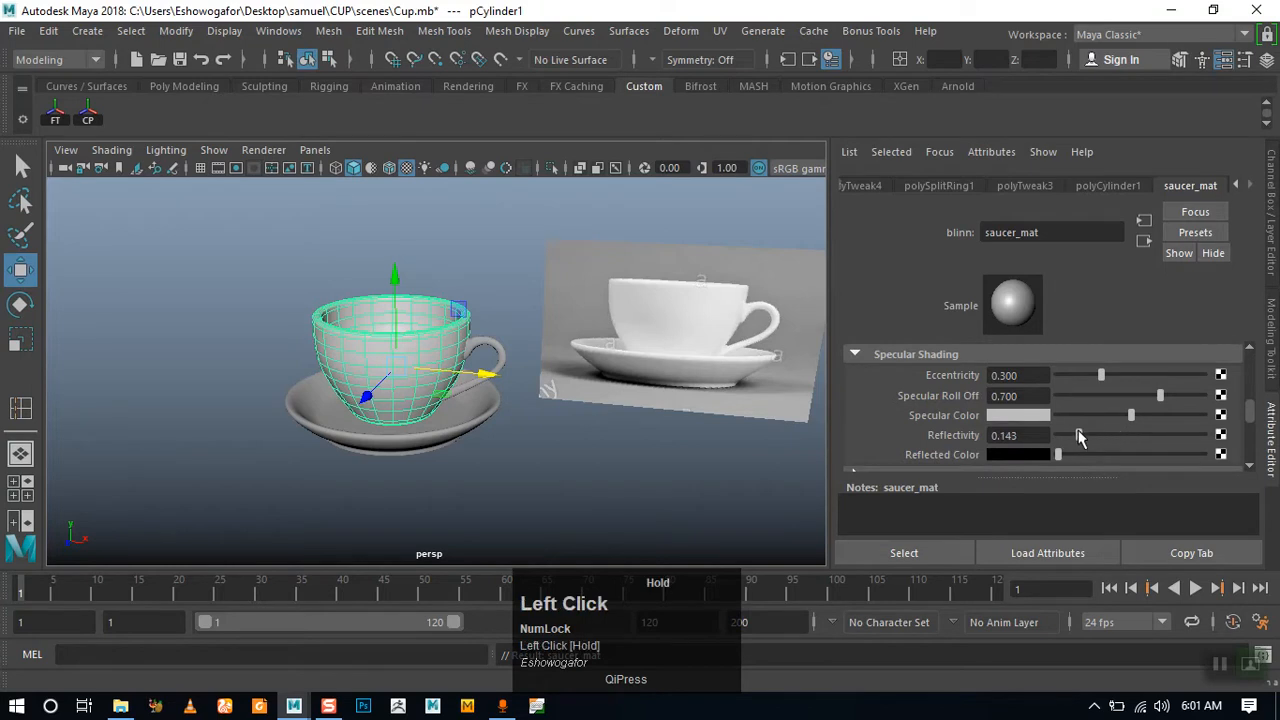
left_click_drag(1129, 416, 1067, 413)
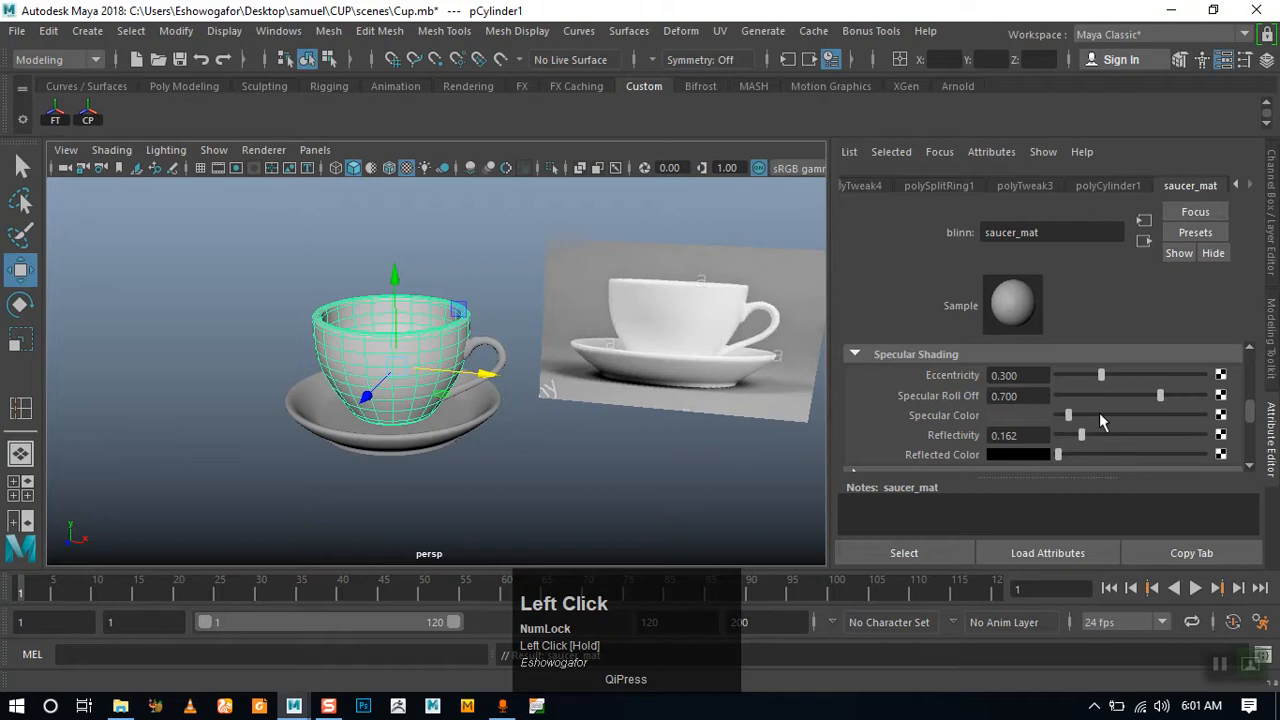
Brighten the saucer_mat colour to nearly pure white to match the reference cup, leaving nothing selected
scroll(1124, 410, "up", 5)
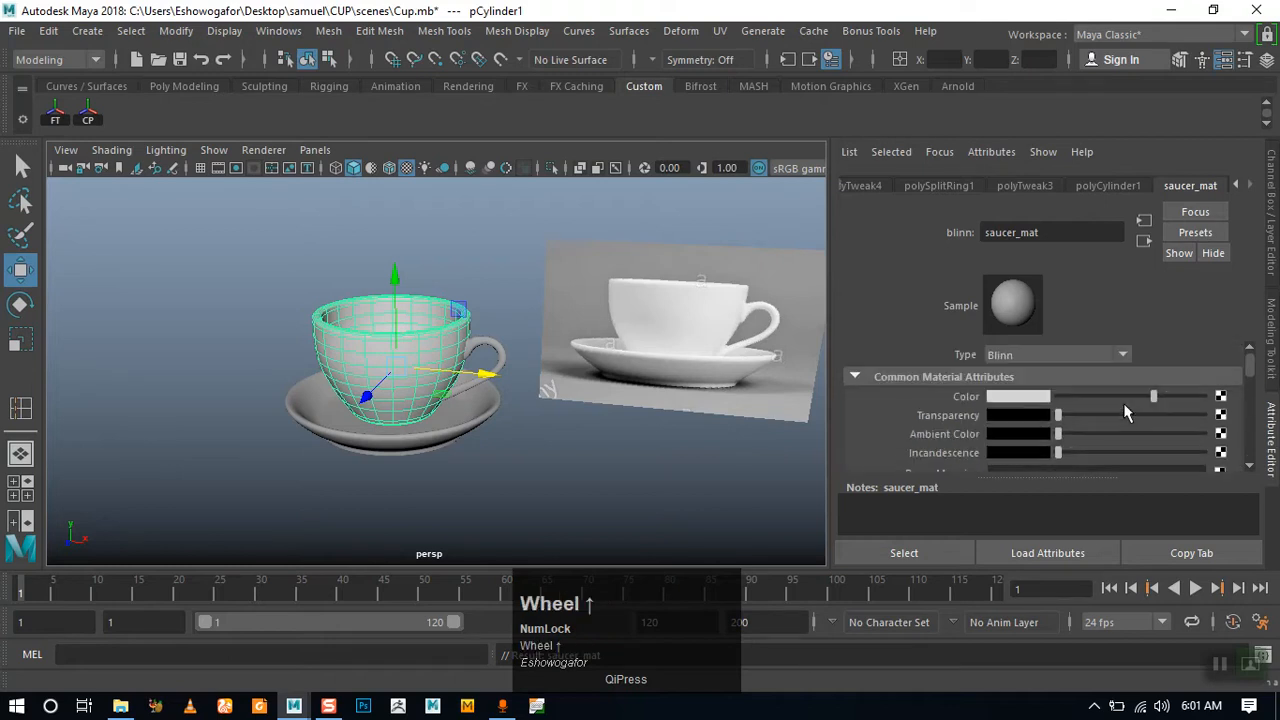
left_click_drag(1148, 397, 1185, 399)
left_click(540, 490)
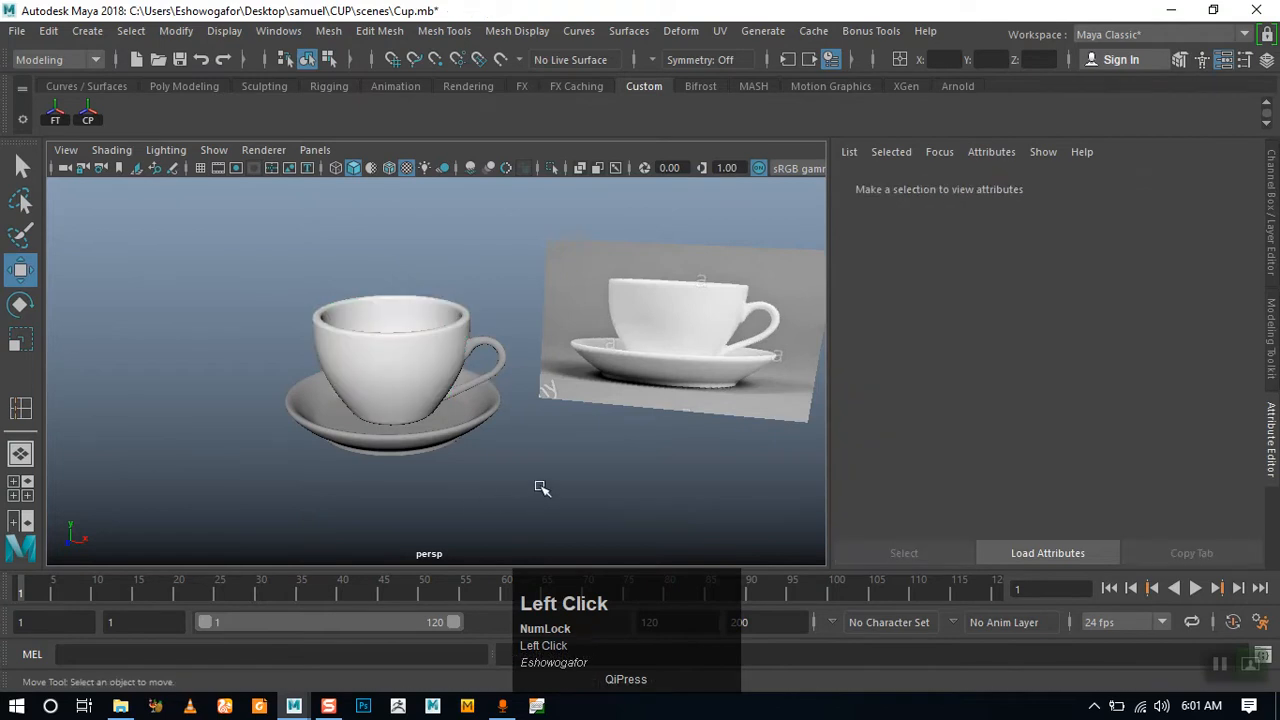
left_click_drag(503, 477, 440, 392, "alt")
left_click(440, 390)
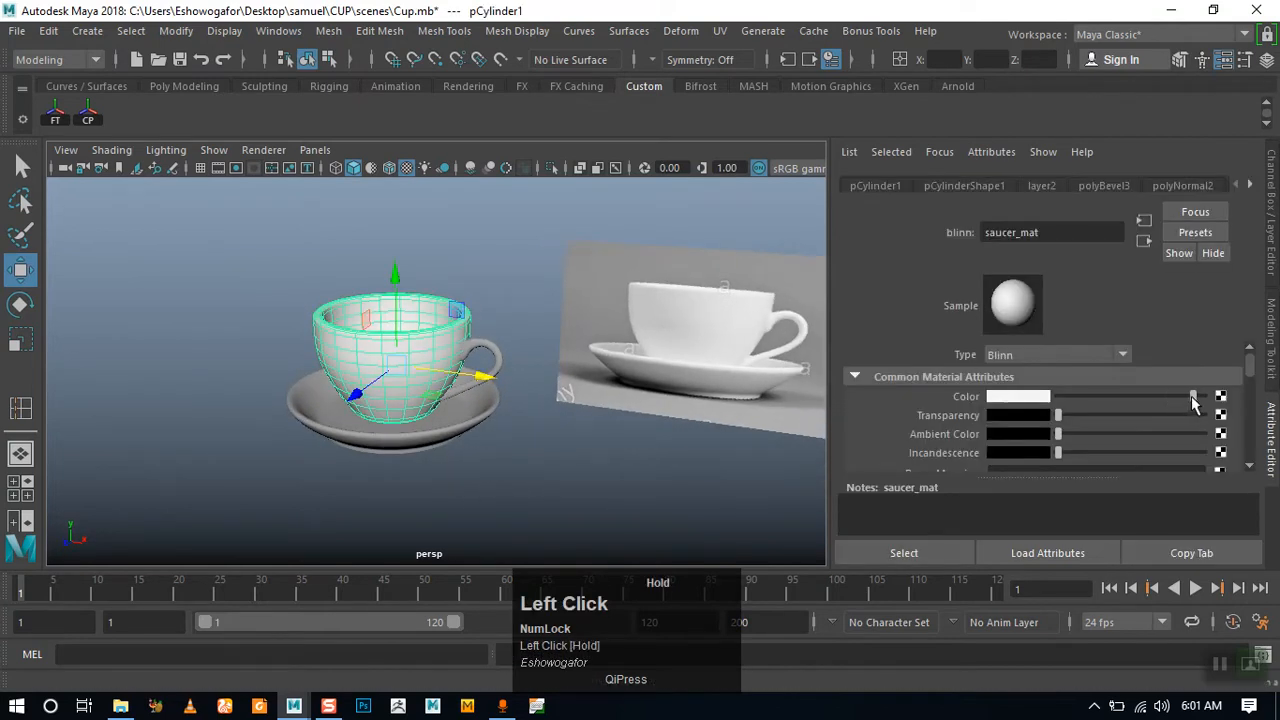
left_click_drag(674, 471, 466, 443)
Save the scene, delete the construction history of all objects and save again
key("ctrl+s")
left_click(48, 30)
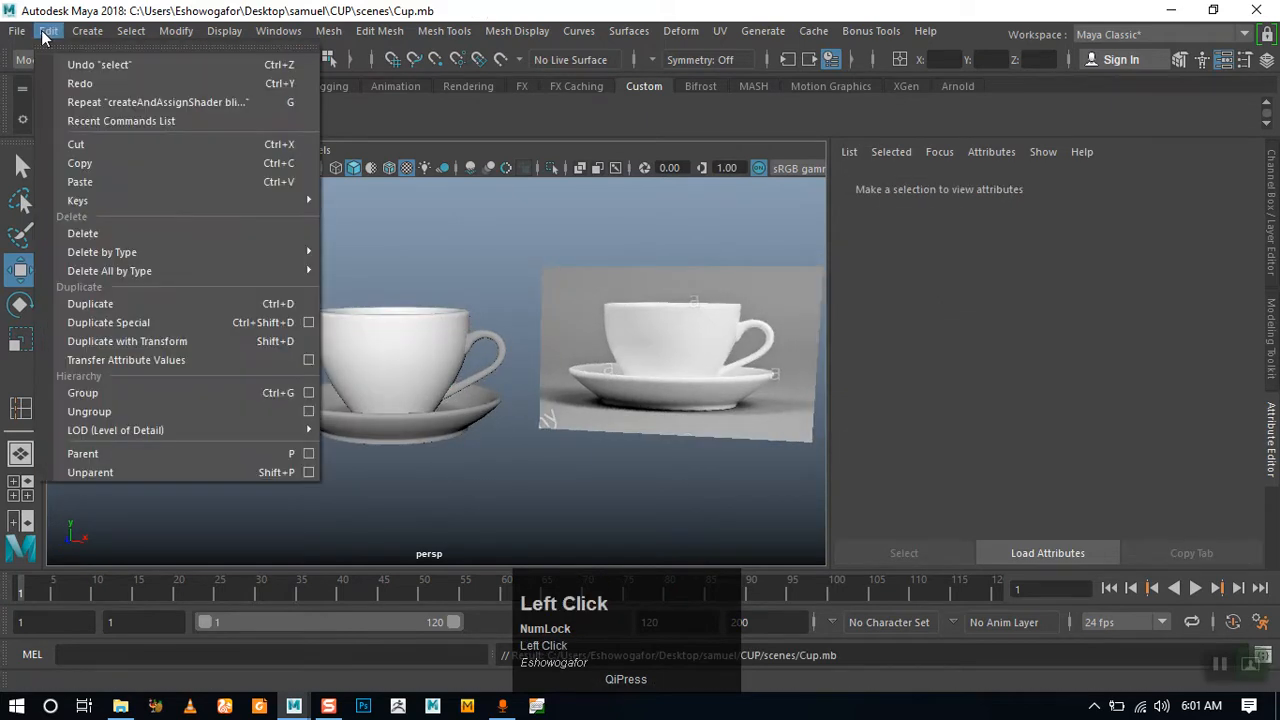
mouse_move(110, 271)
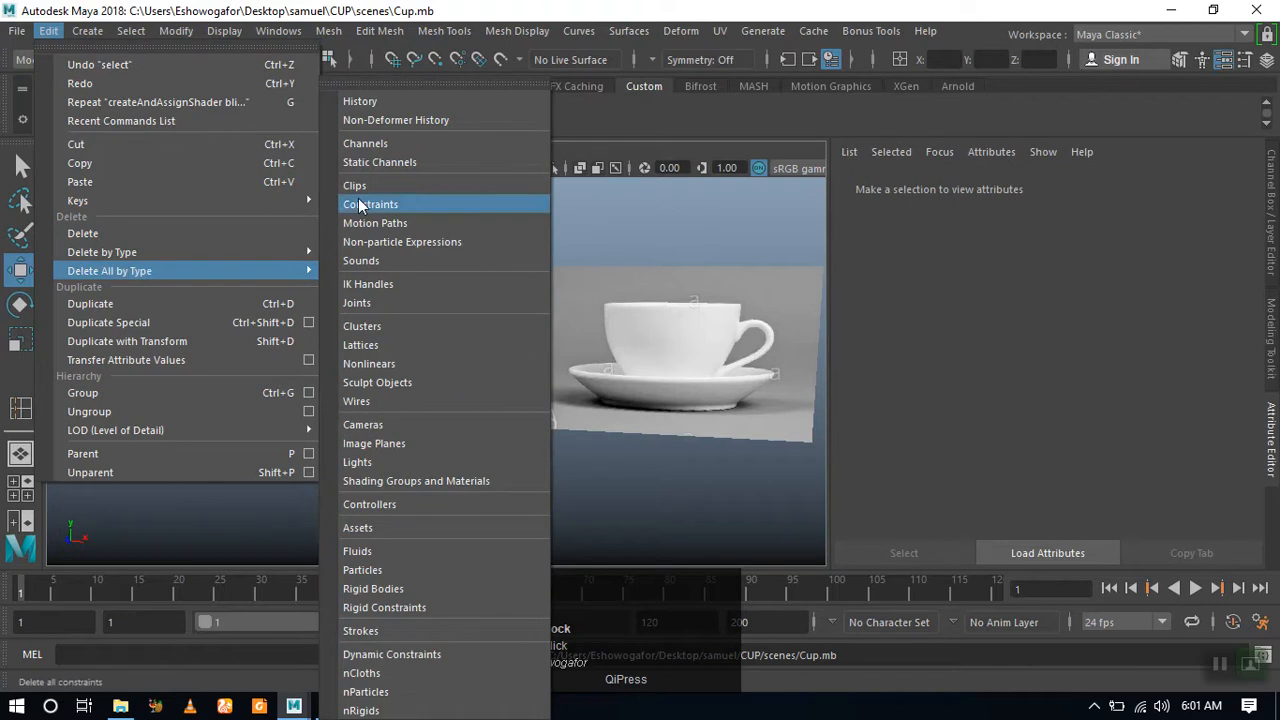
left_click(439, 101)
left_click_drag(451, 328, 530, 408, "alt")
key("ctrl+s")
middle_click_drag(531, 408, 449, 397, "alt")
left_click_drag(449, 397, 486, 386, "alt")
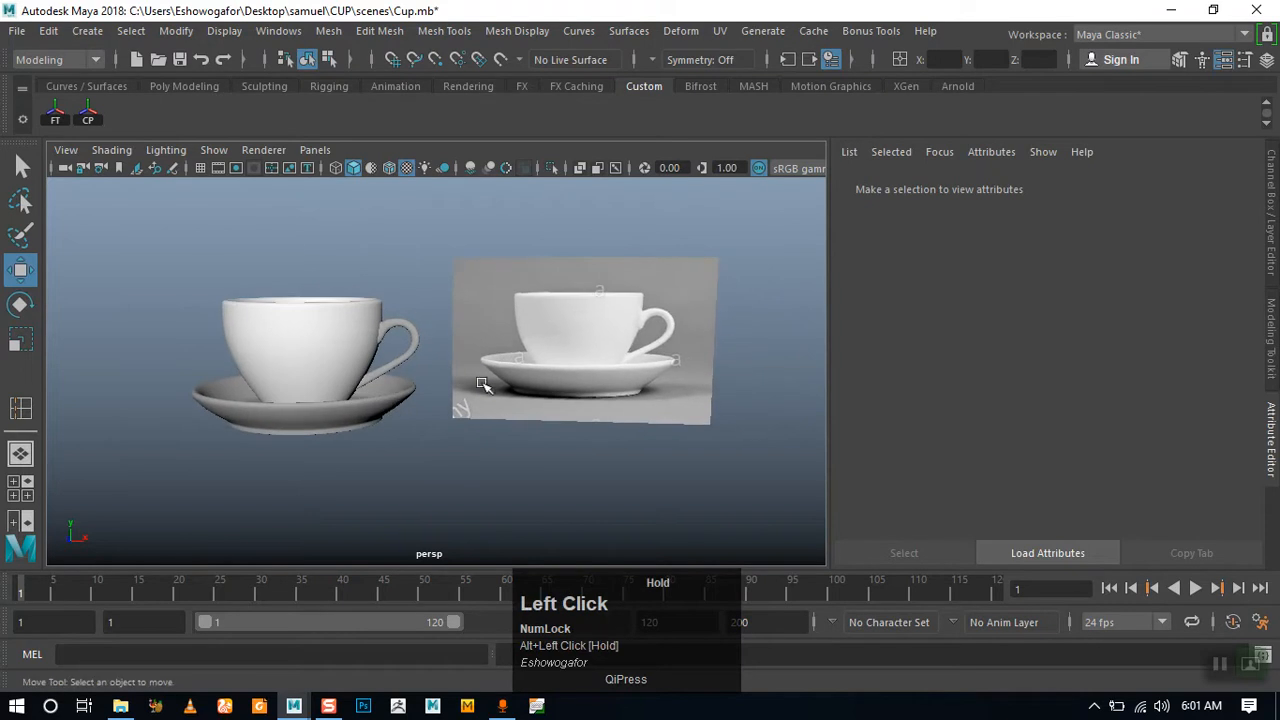
Assign the existing saucer_mat material to both the saucer and the cup handle, then clear the selection
left_click(322, 356)
right_click_drag(328, 360, 240, 355, "alt")
middle_click_drag(240, 355, 385, 365, "alt")
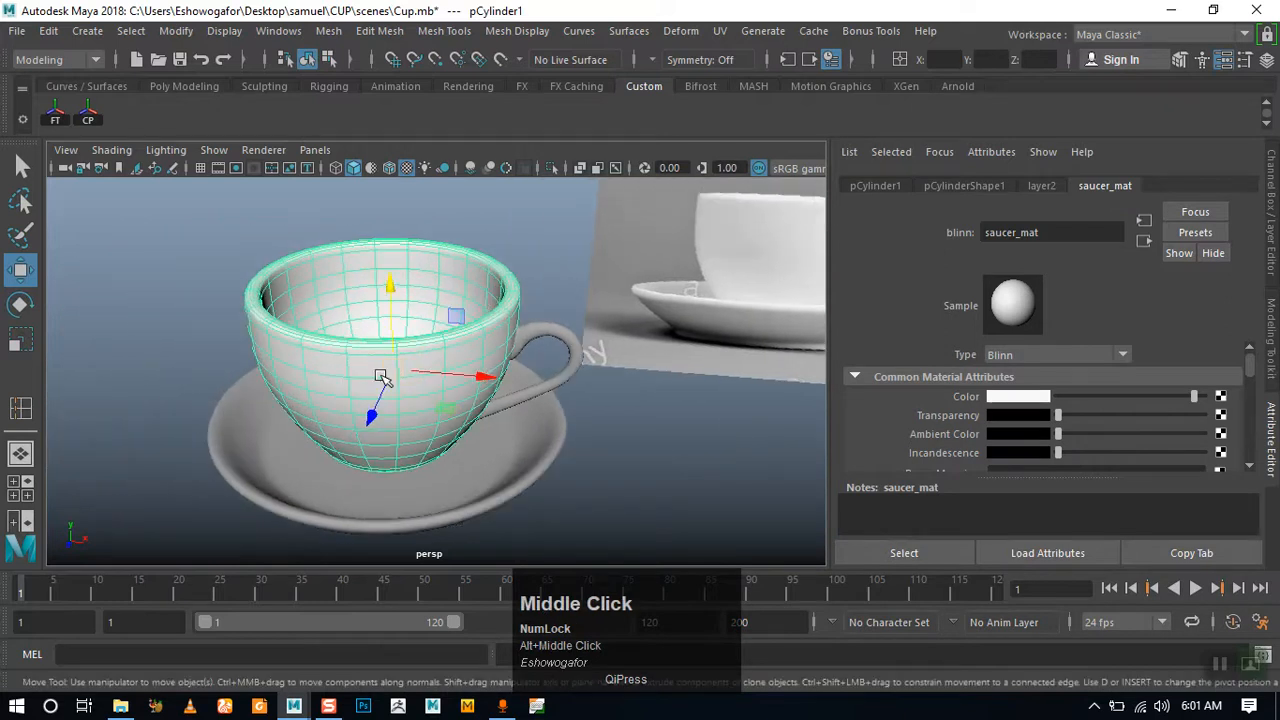
left_click(560, 346)
left_click(308, 505)
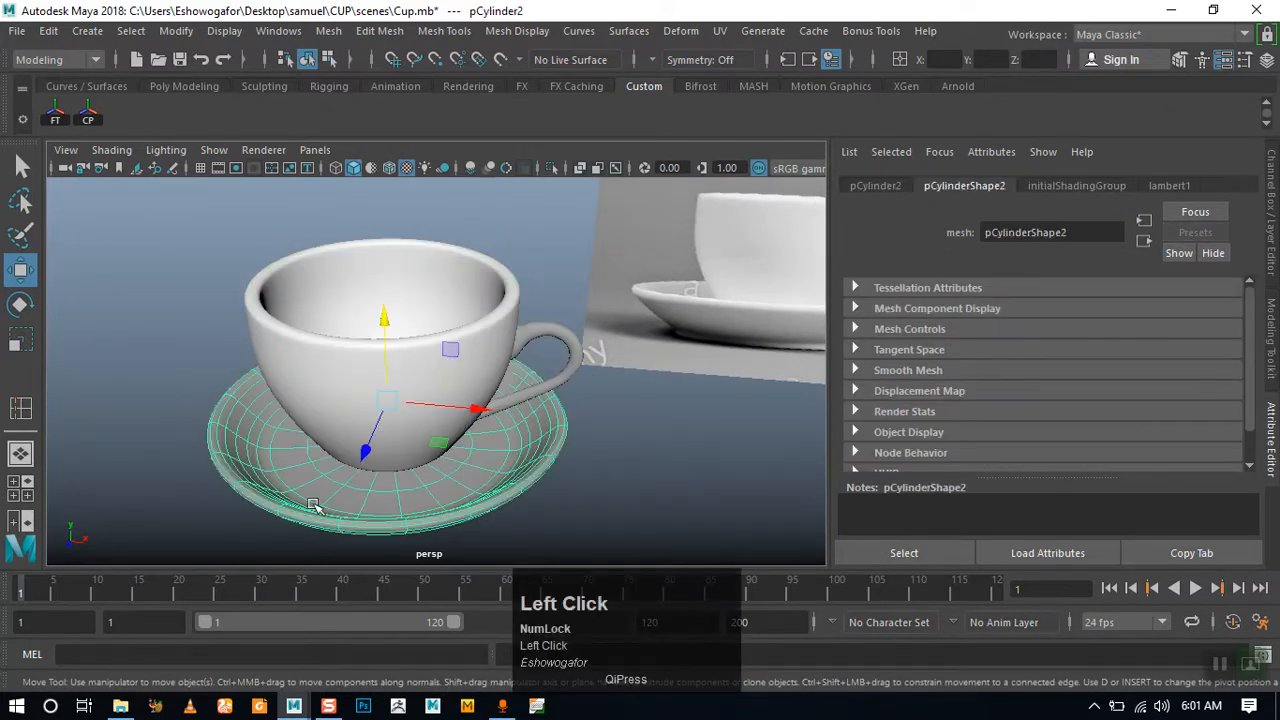
left_click(537, 336)
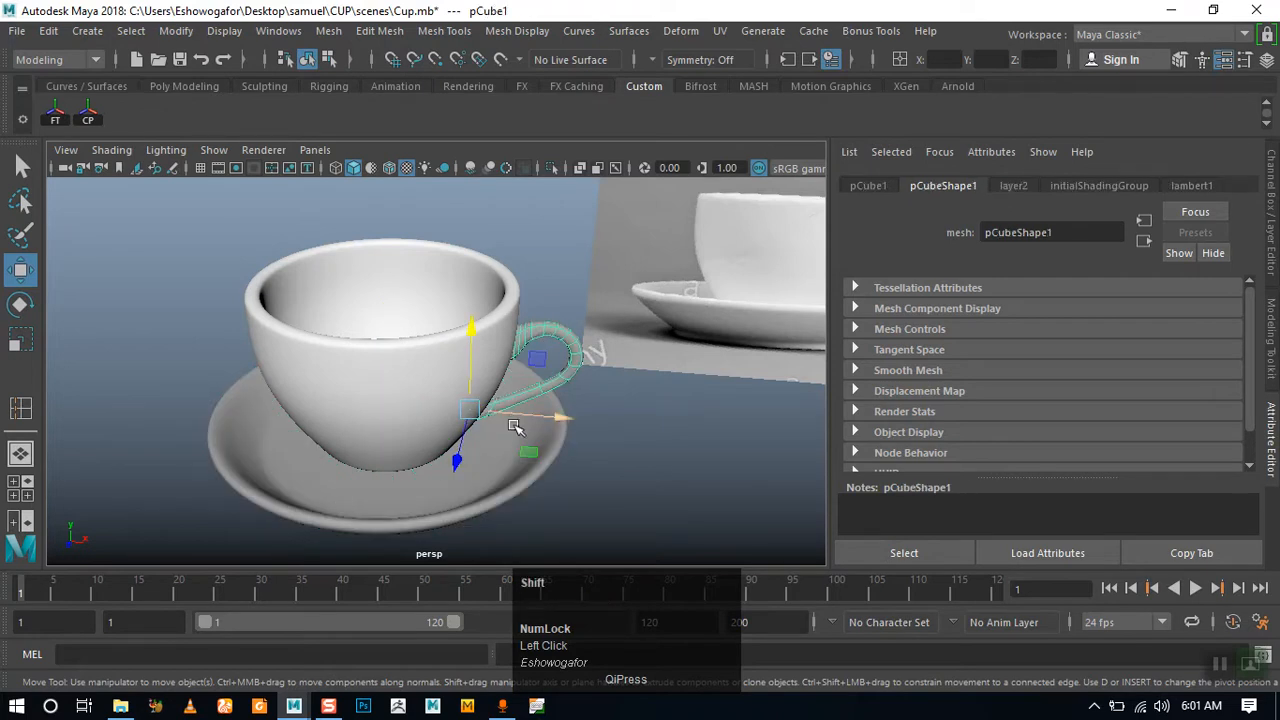
left_click(325, 502, "shift")
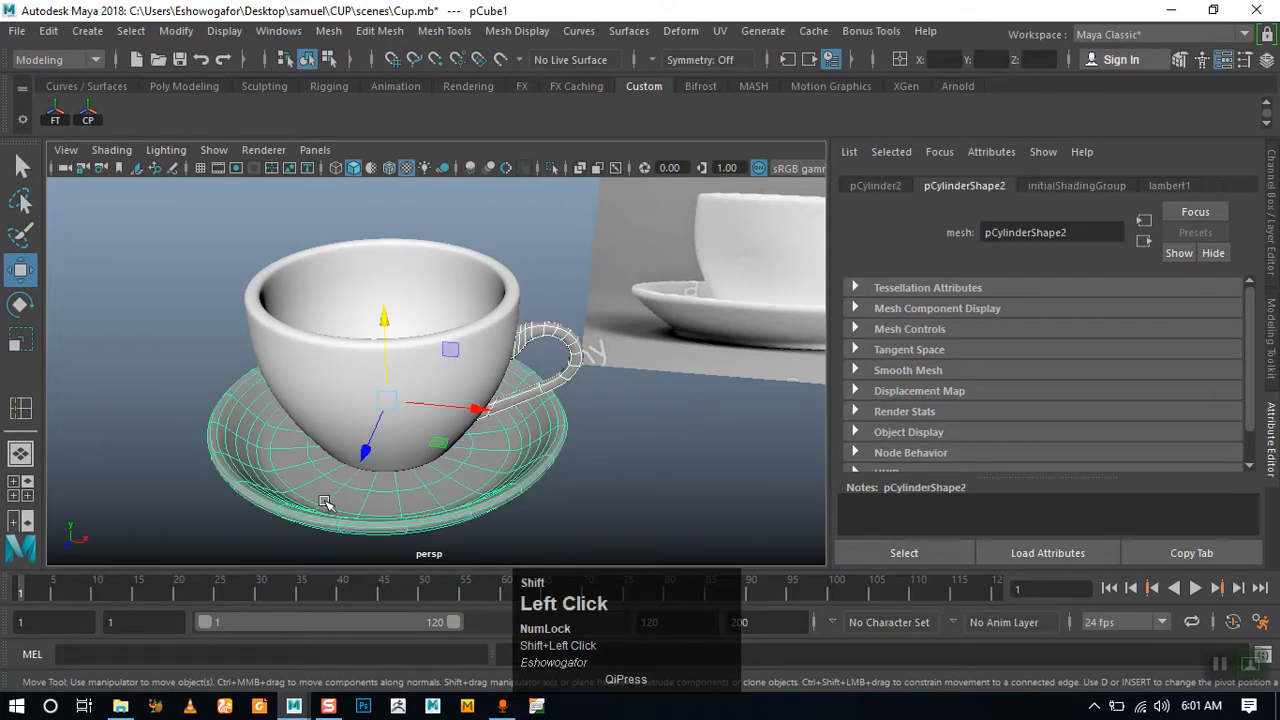
left_click(557, 342, "shift")
right_click_drag(328, 516, 474, 553)
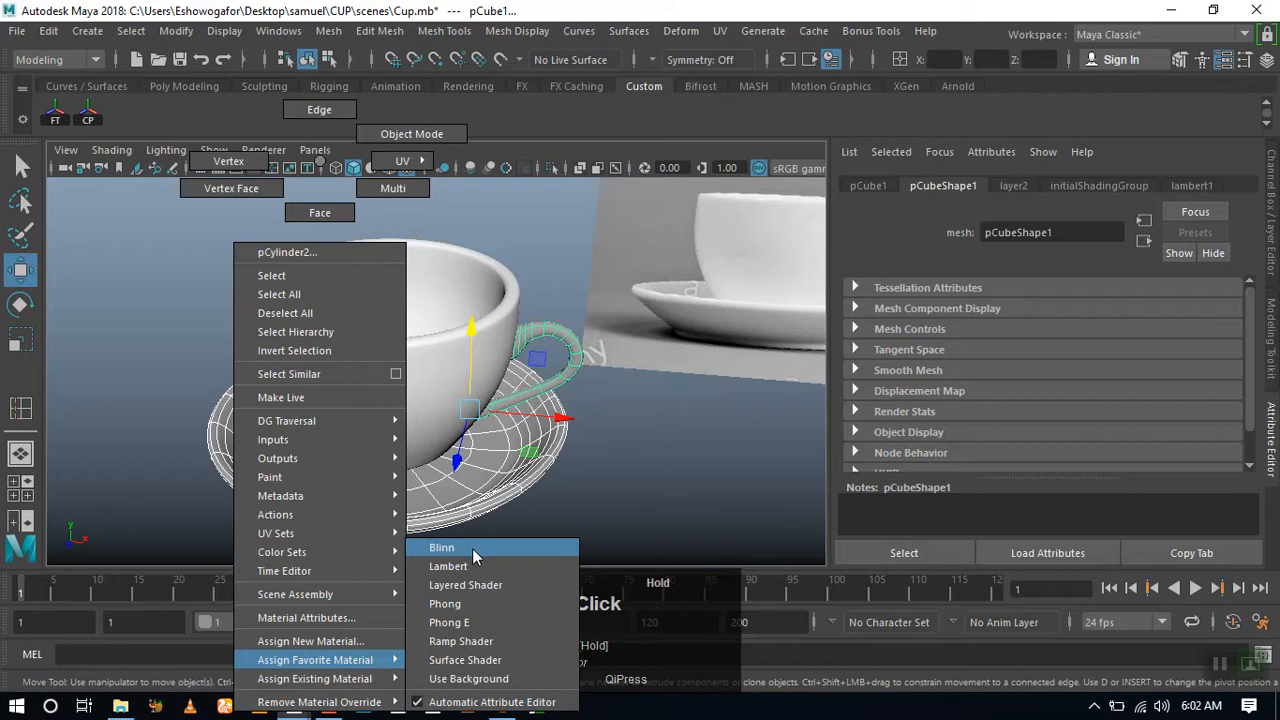
right_click_drag(471, 549, 452, 664)
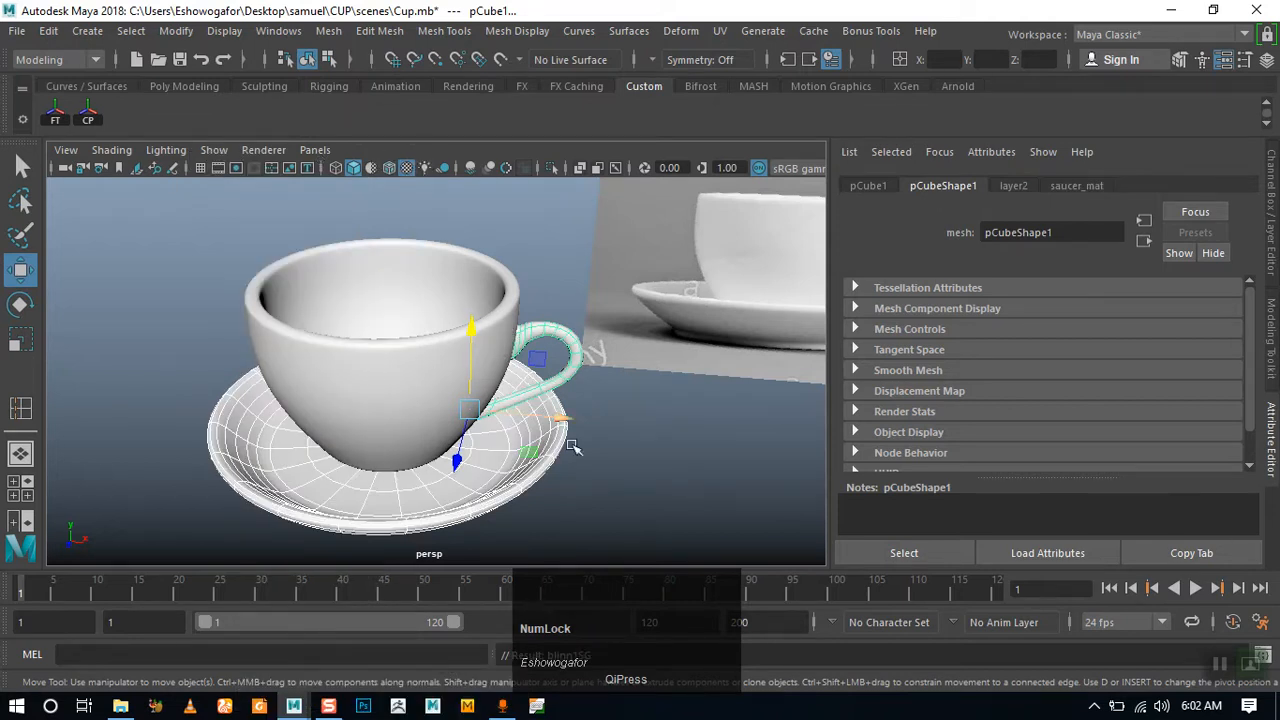
left_click(568, 478)
Compare the white cup and saucer with the reference image from several angles and save the scene
left_click_drag(540, 473, 528, 443, "alt")
middle_click_drag(528, 443, 523, 420, "alt")
right_click_drag(523, 420, 575, 465, "alt")
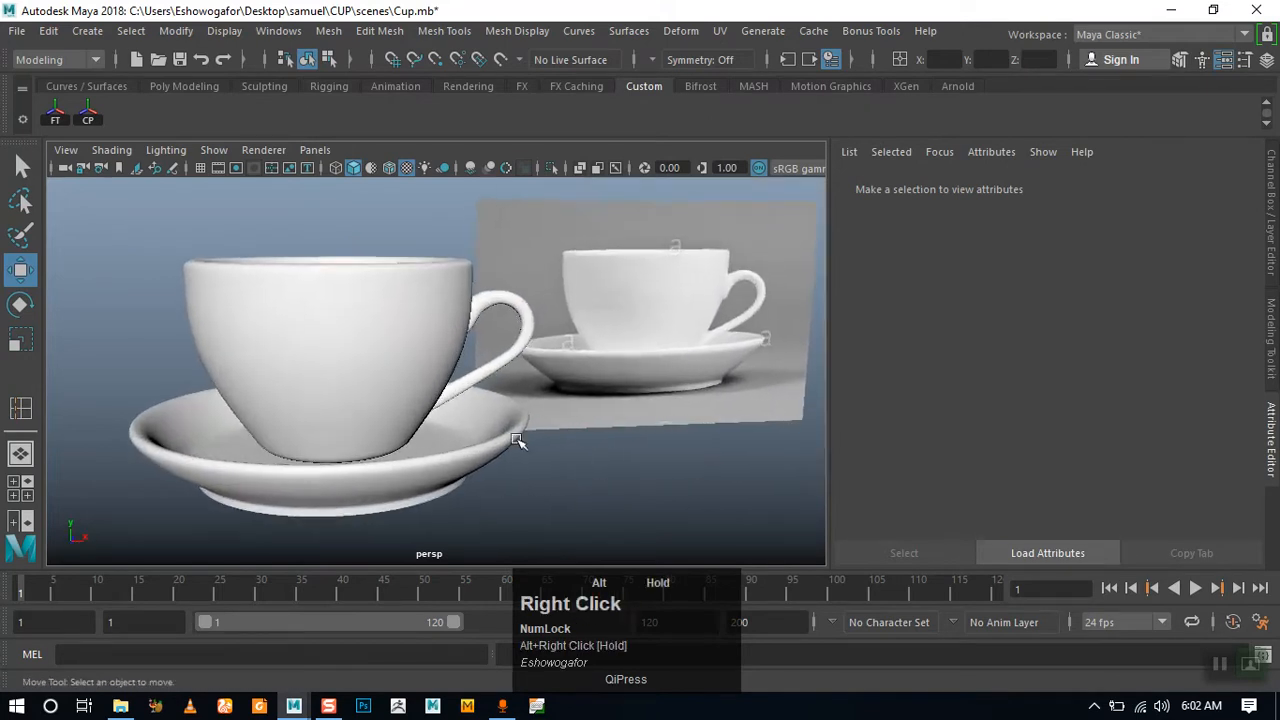
middle_click_drag(575, 465, 516, 430, "alt")
left_click_drag(598, 416, 380, 449, "alt")
key("ctrl+s")
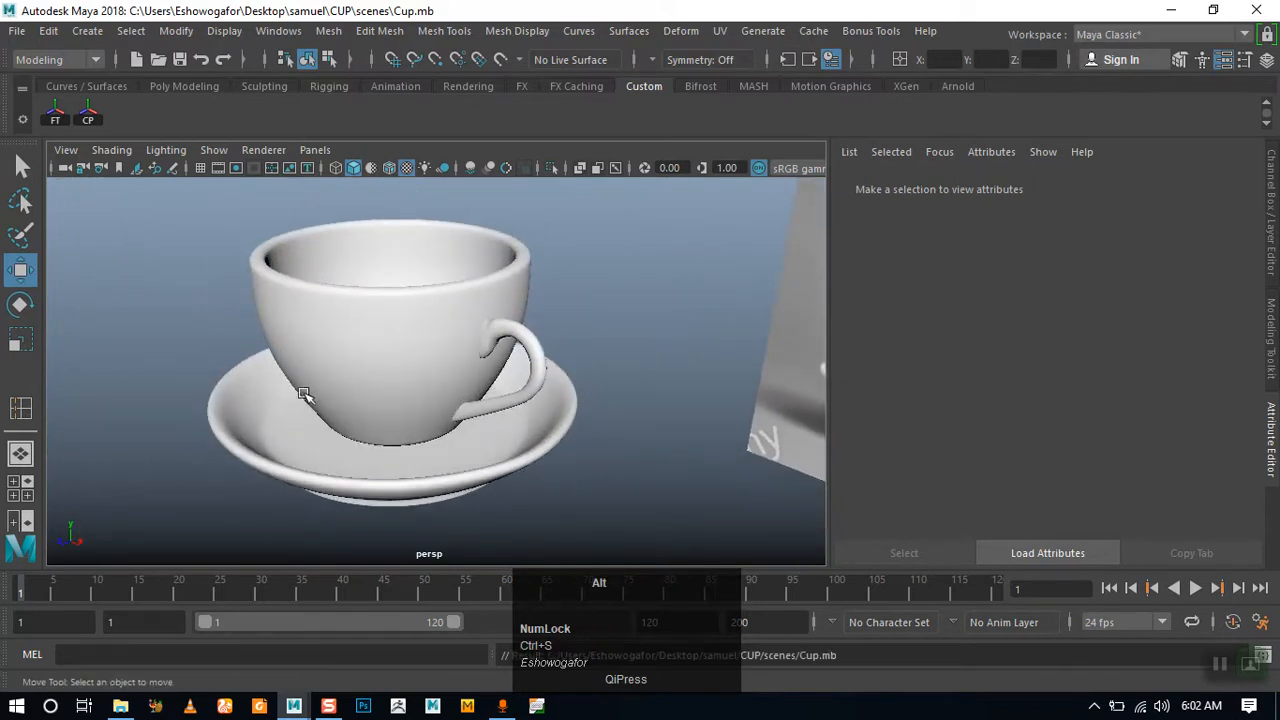
middle_click_drag(304, 394, 389, 391, "alt")
left_click_drag(389, 391, 571, 371, "alt")
middle_click_drag(571, 371, 486, 376, "alt")
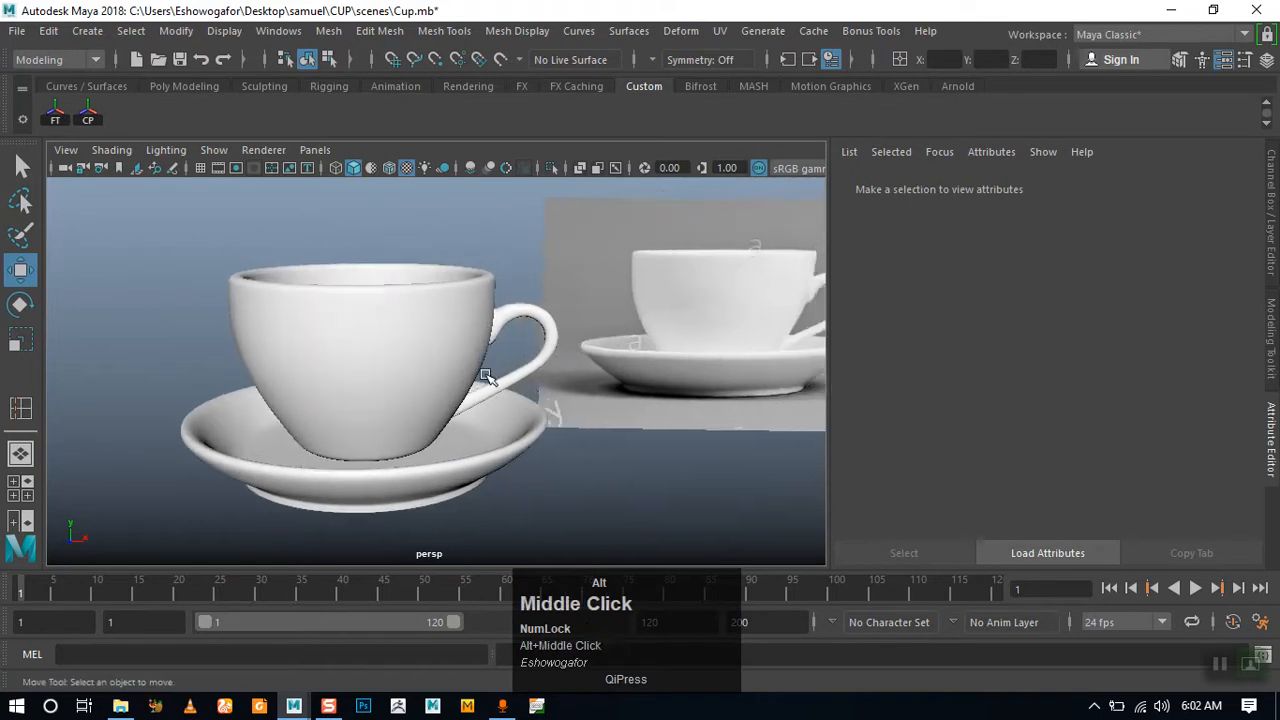
right_click_drag(486, 376, 366, 374, "alt")
left_click_drag(366, 374, 417, 374, "alt")
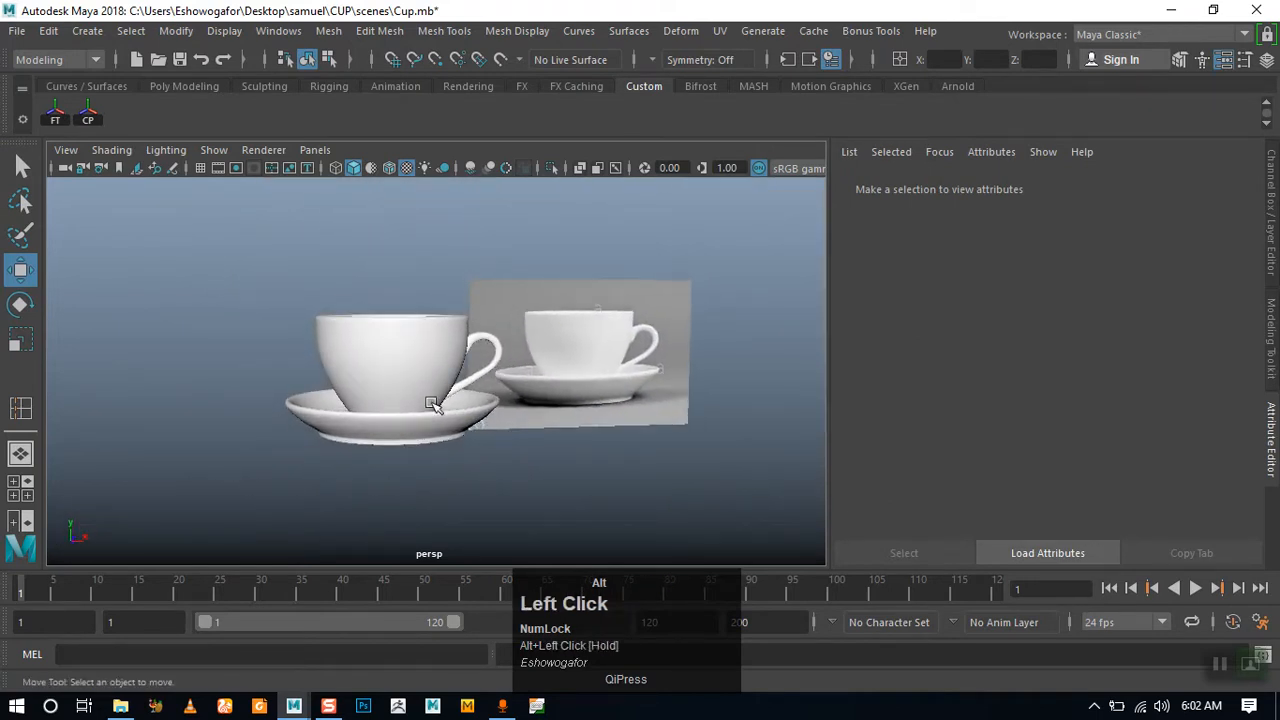